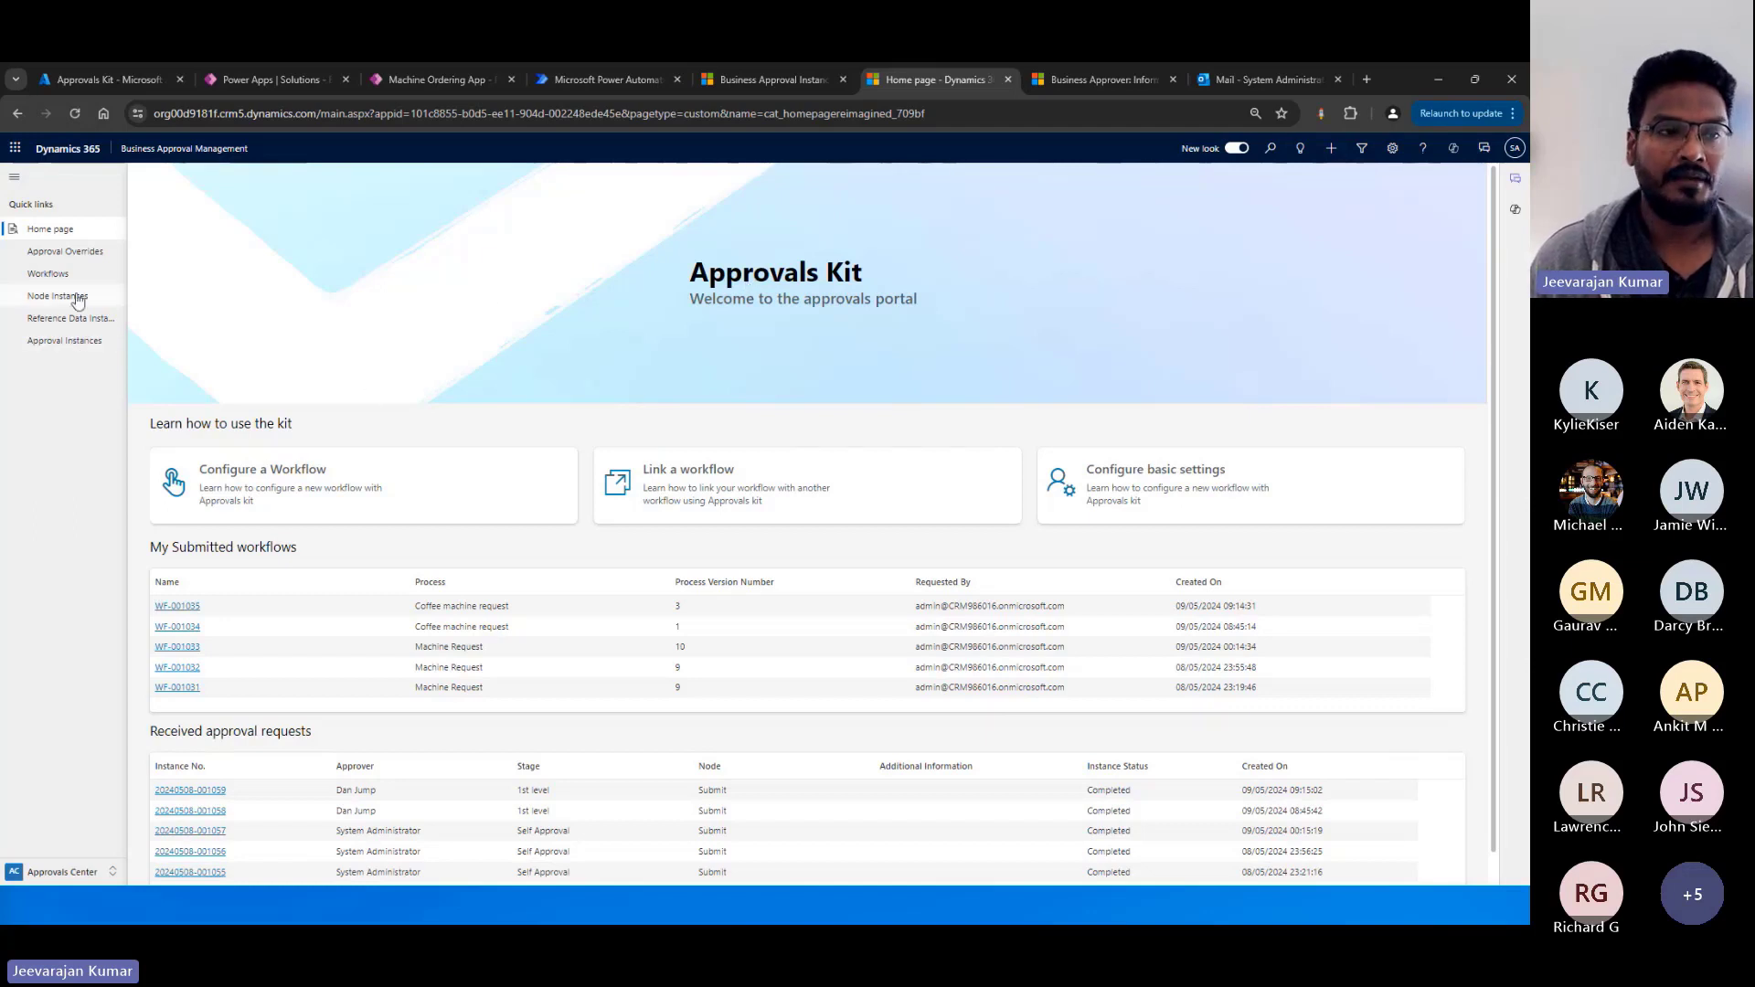
# Switch the app area from Approvals Center to Approvals Designer.
pyautogui.scroll(-1, 229, 571)
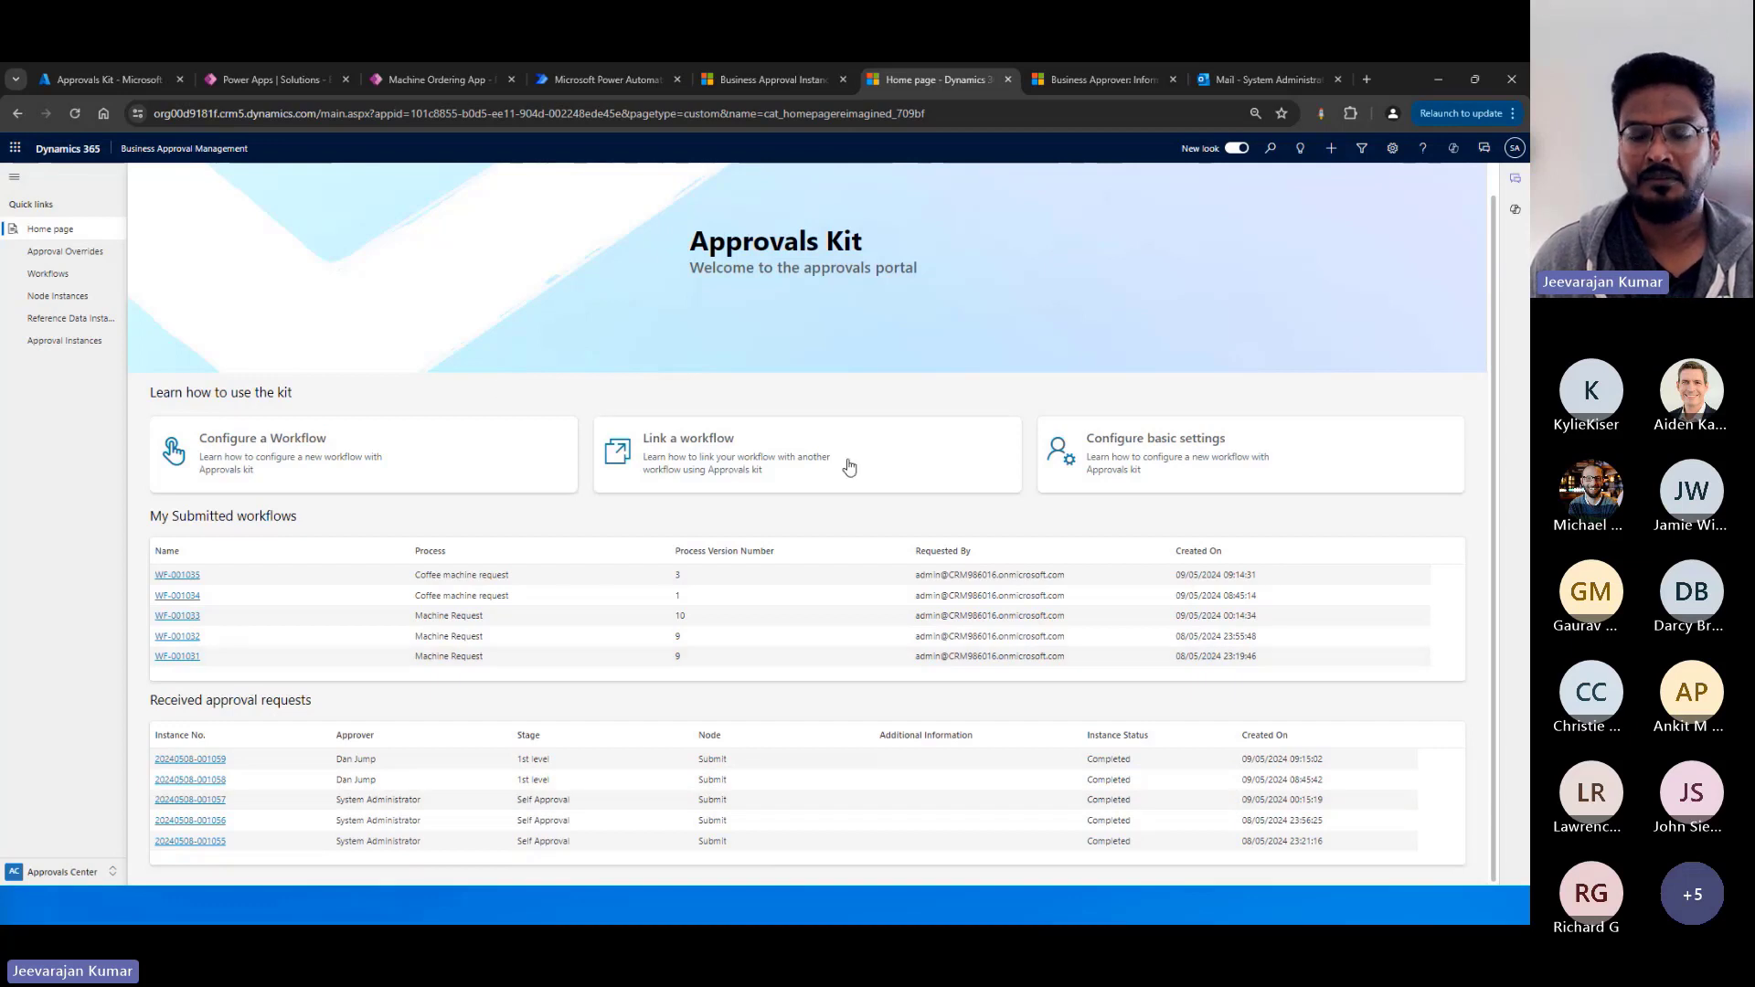
pyautogui.click(69, 873)
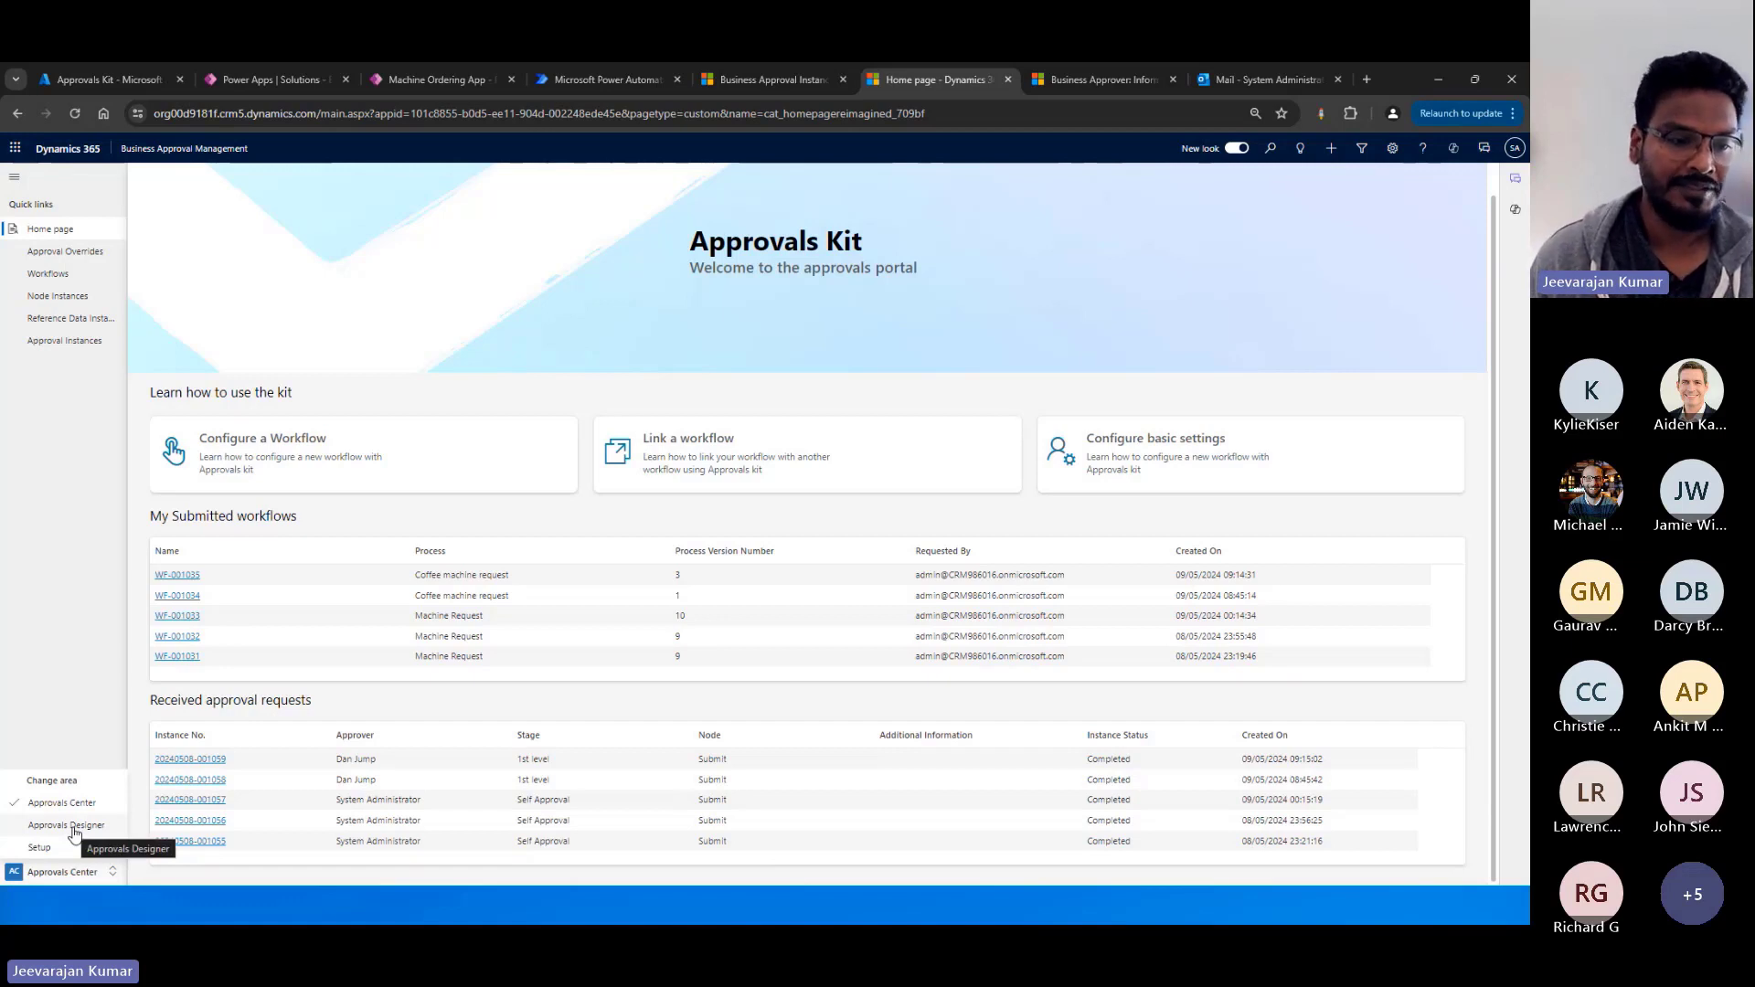
pyautogui.click(74, 827)
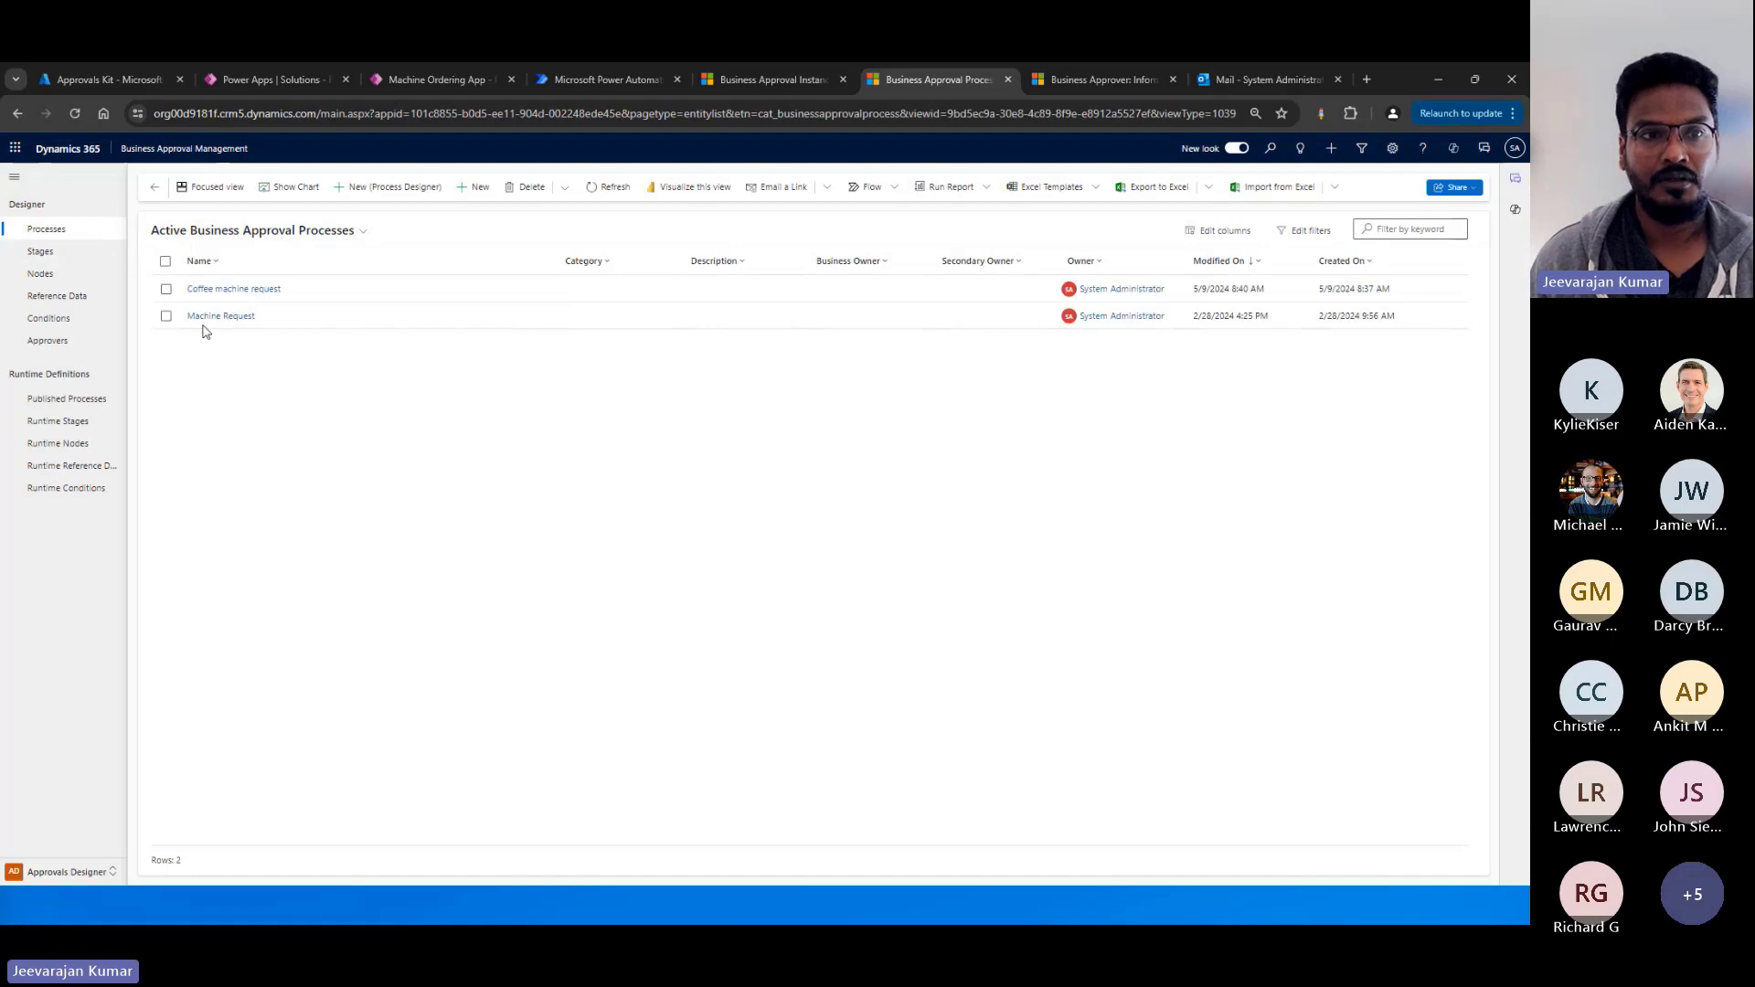
# Open the Coffee machine request process record and review its stages and nodes.
pyautogui.click(167, 289)
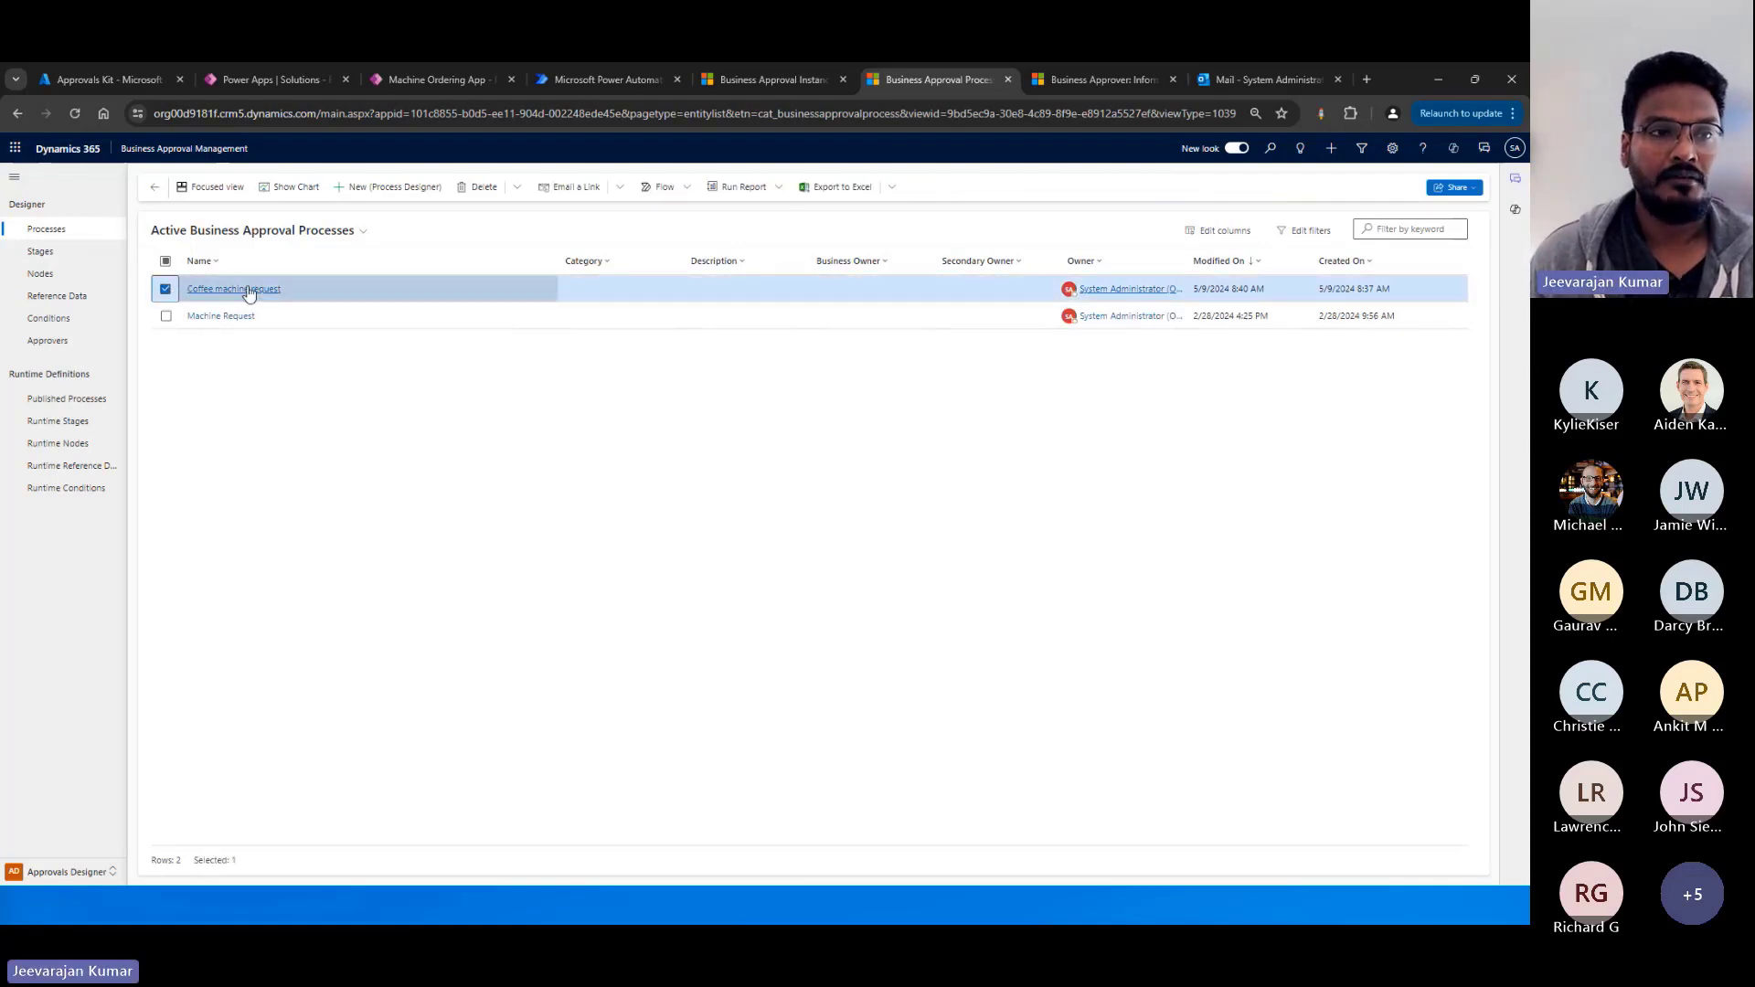
pyautogui.click(165, 289)
pyautogui.doubleClick(365, 293)
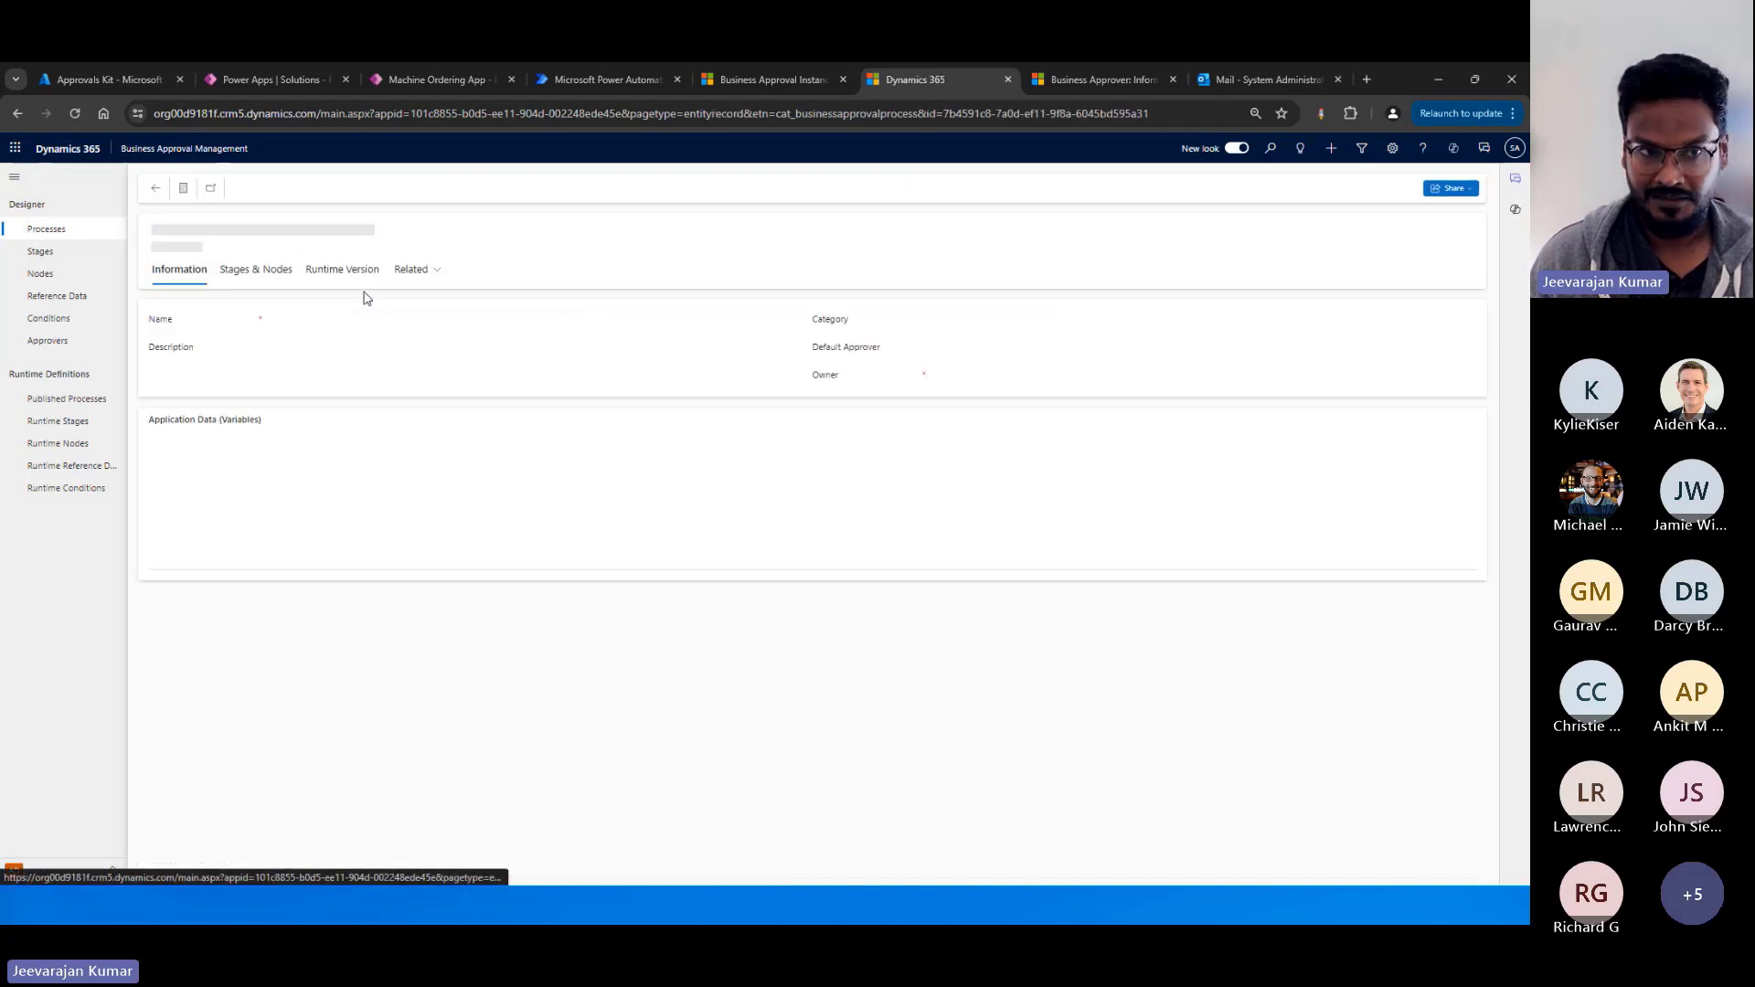
pyautogui.click(256, 272)
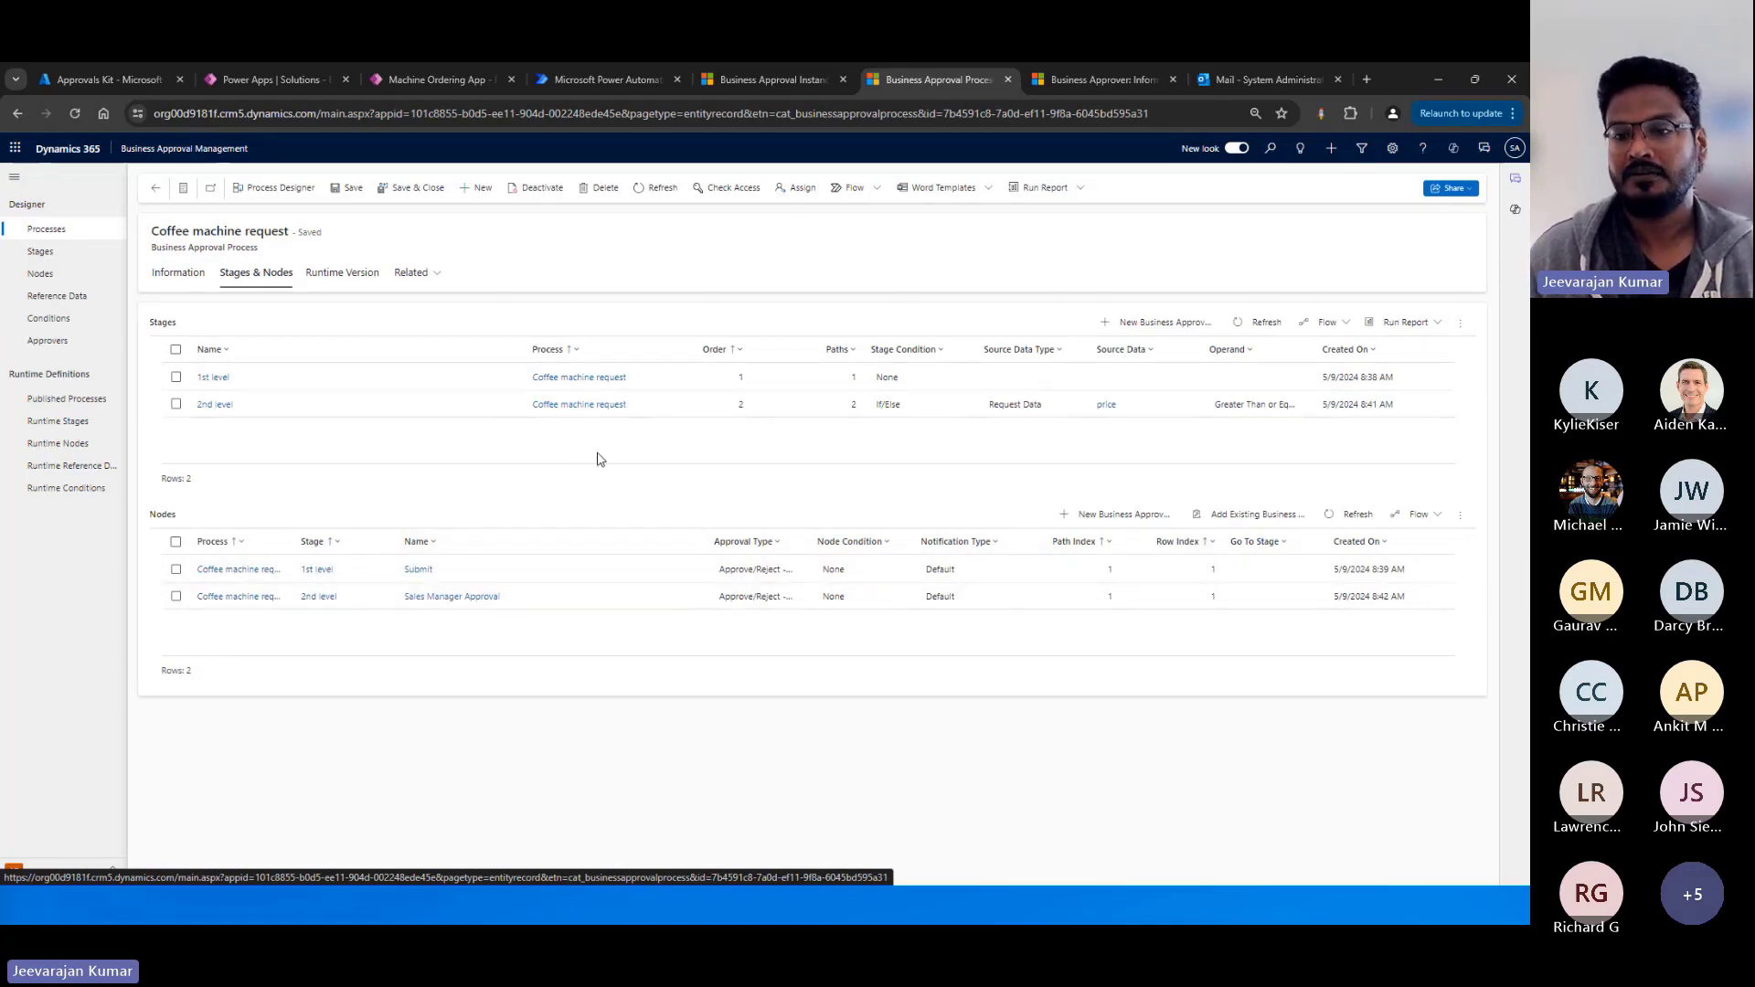
pyautogui.click(171, 280)
# Return to the process list and open Coffee machine request in the Process Designer.
pyautogui.click(156, 189)
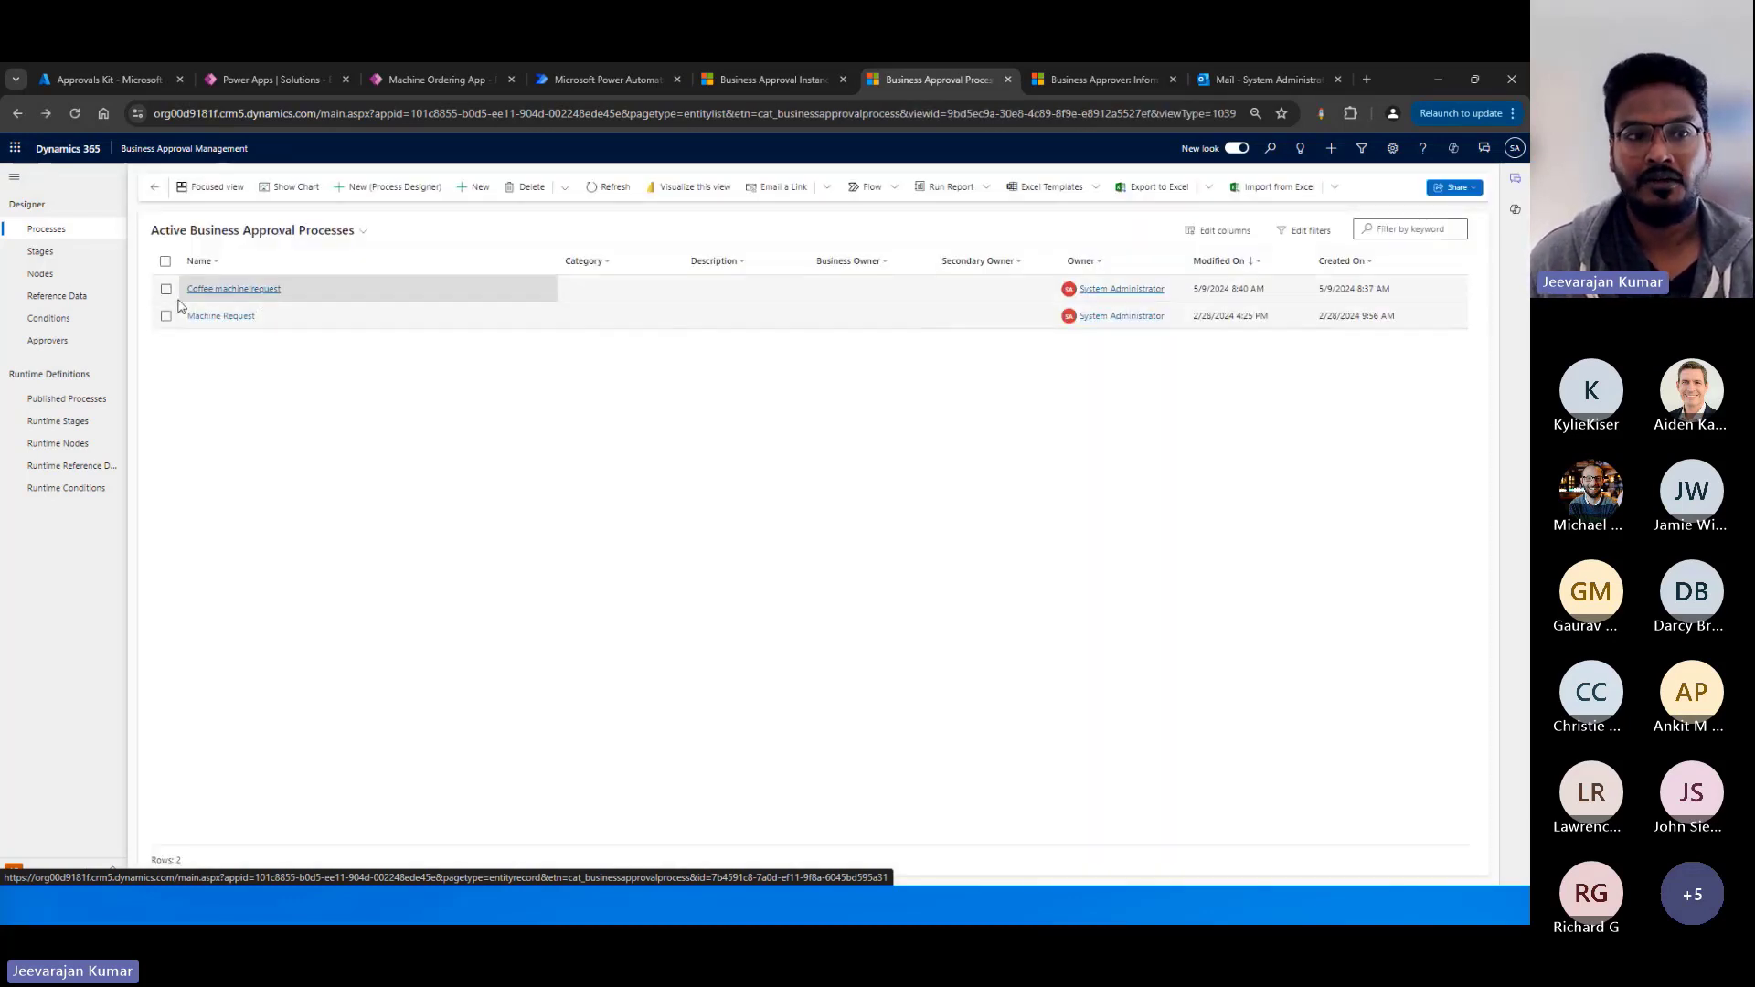
pyautogui.click(306, 289)
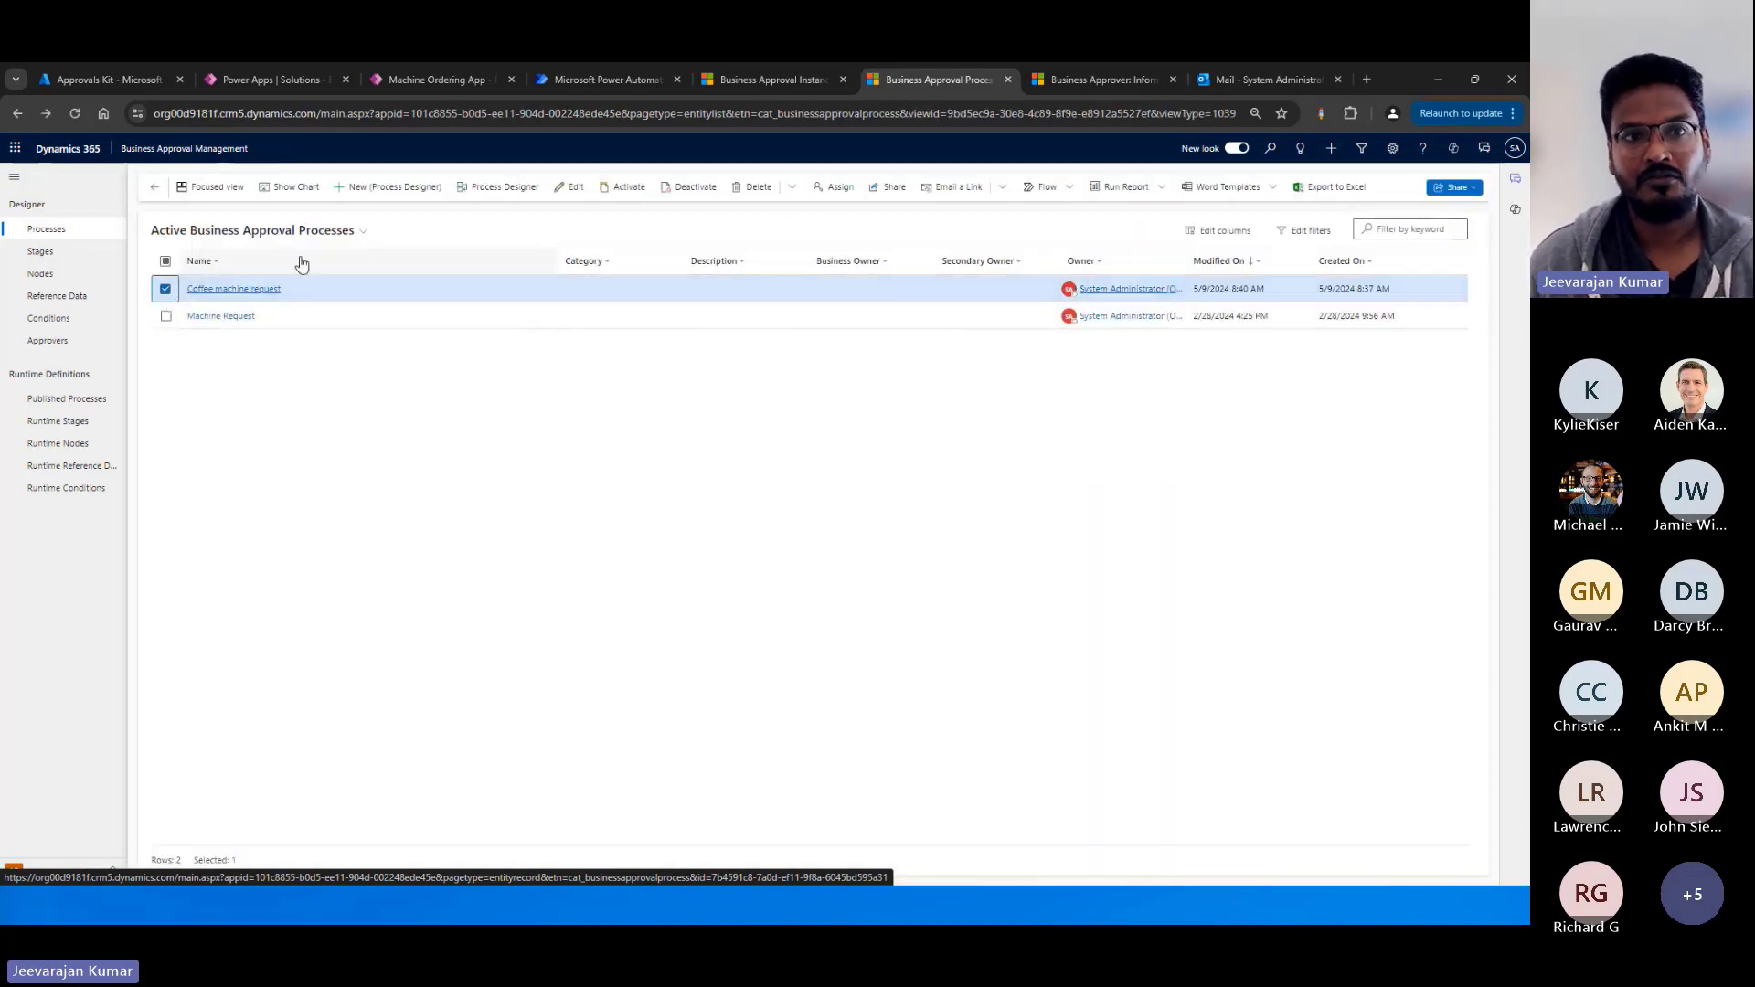
pyautogui.click(498, 187)
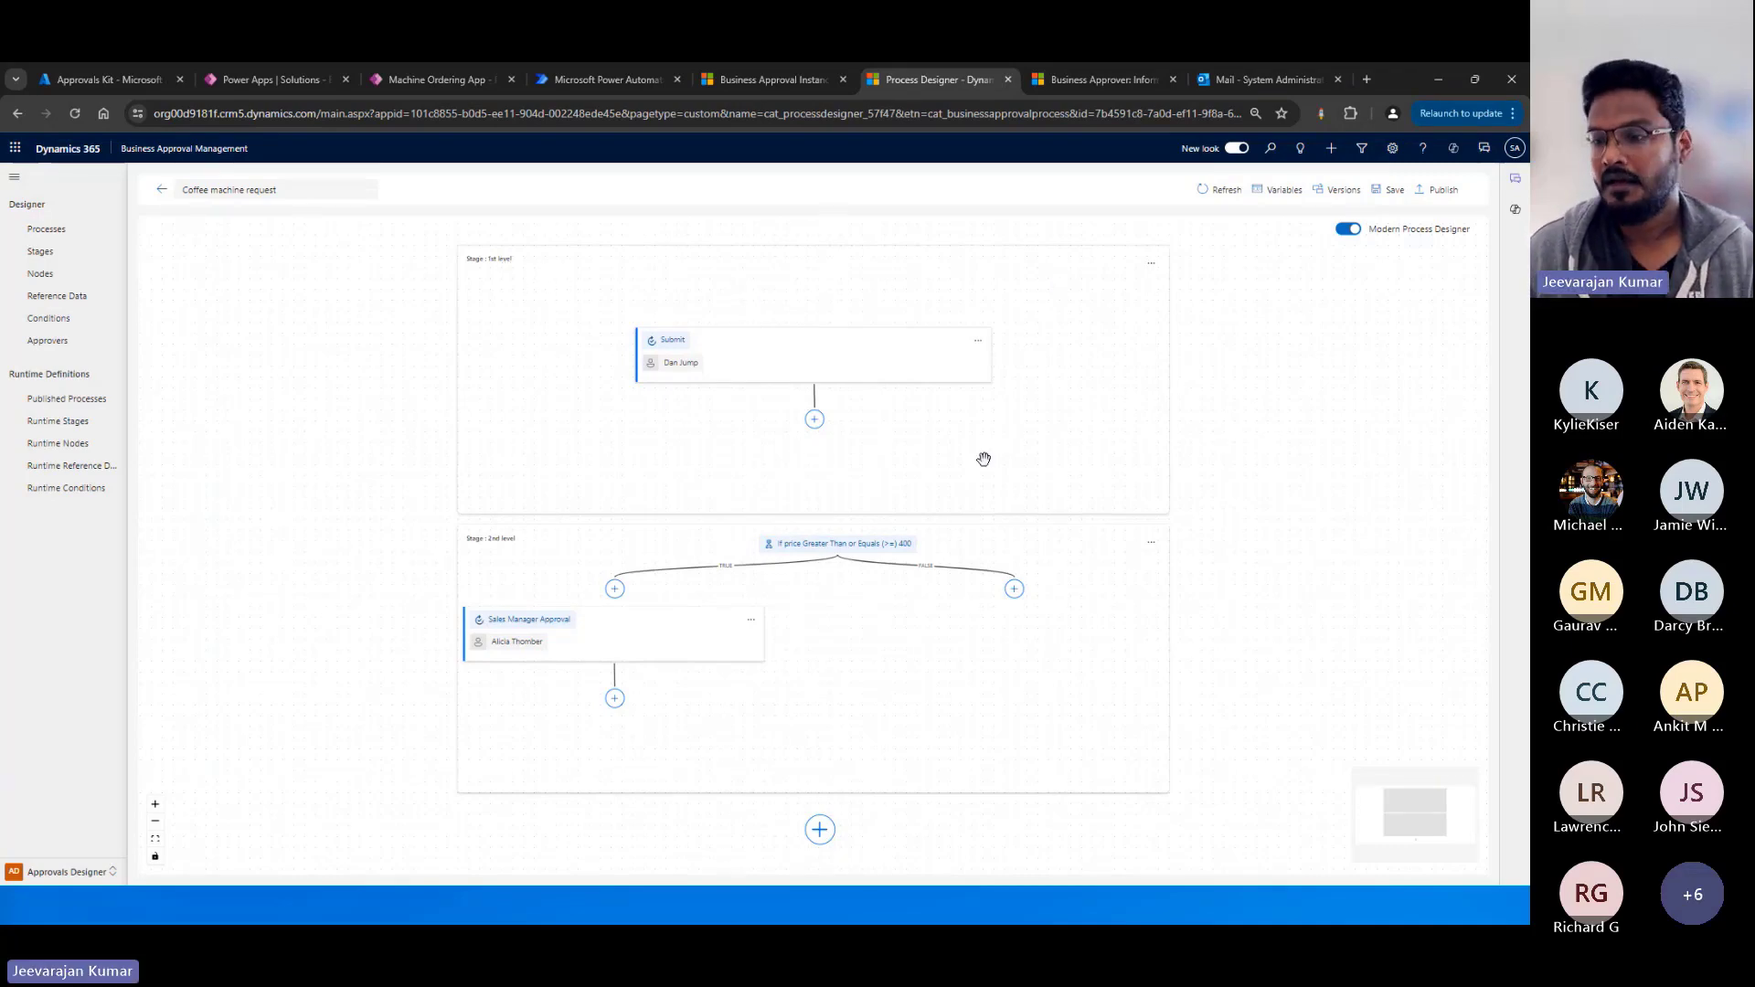
# Review the 1st level stage's name, description and condition settings, and close them without saving.
pyautogui.scroll(2, 1011, 511)
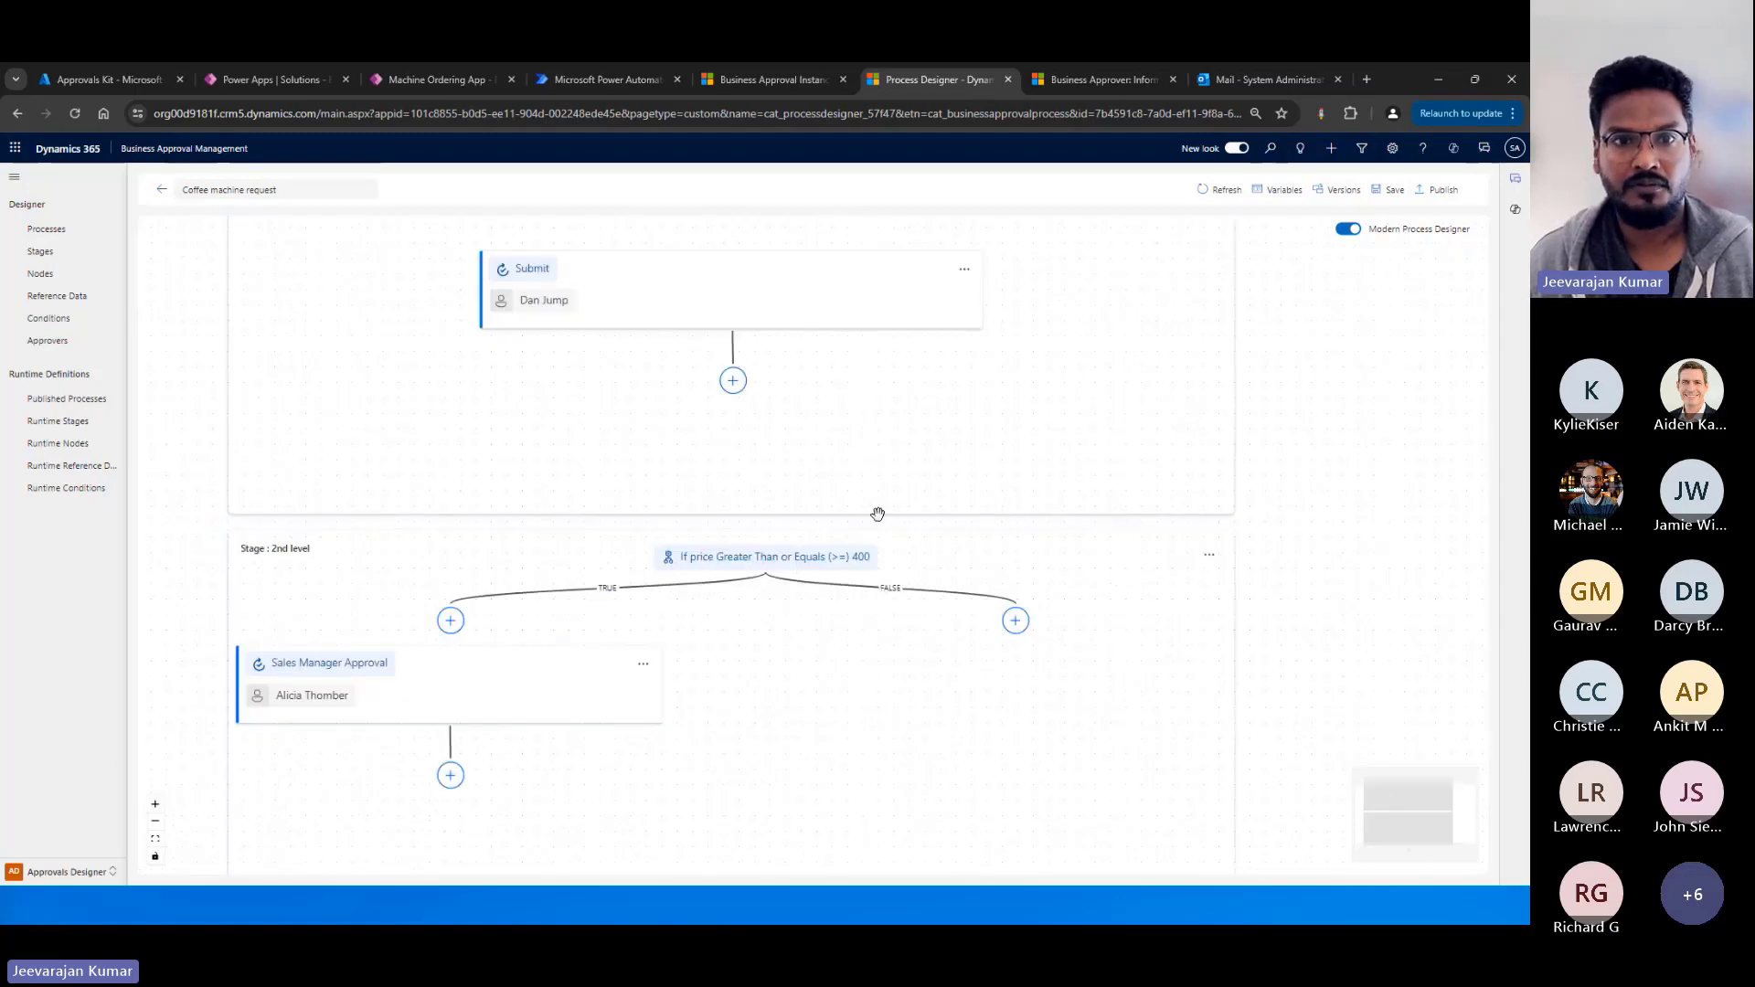
pyautogui.scroll(1, 878, 514)
pyautogui.scroll(2, 1375, 443)
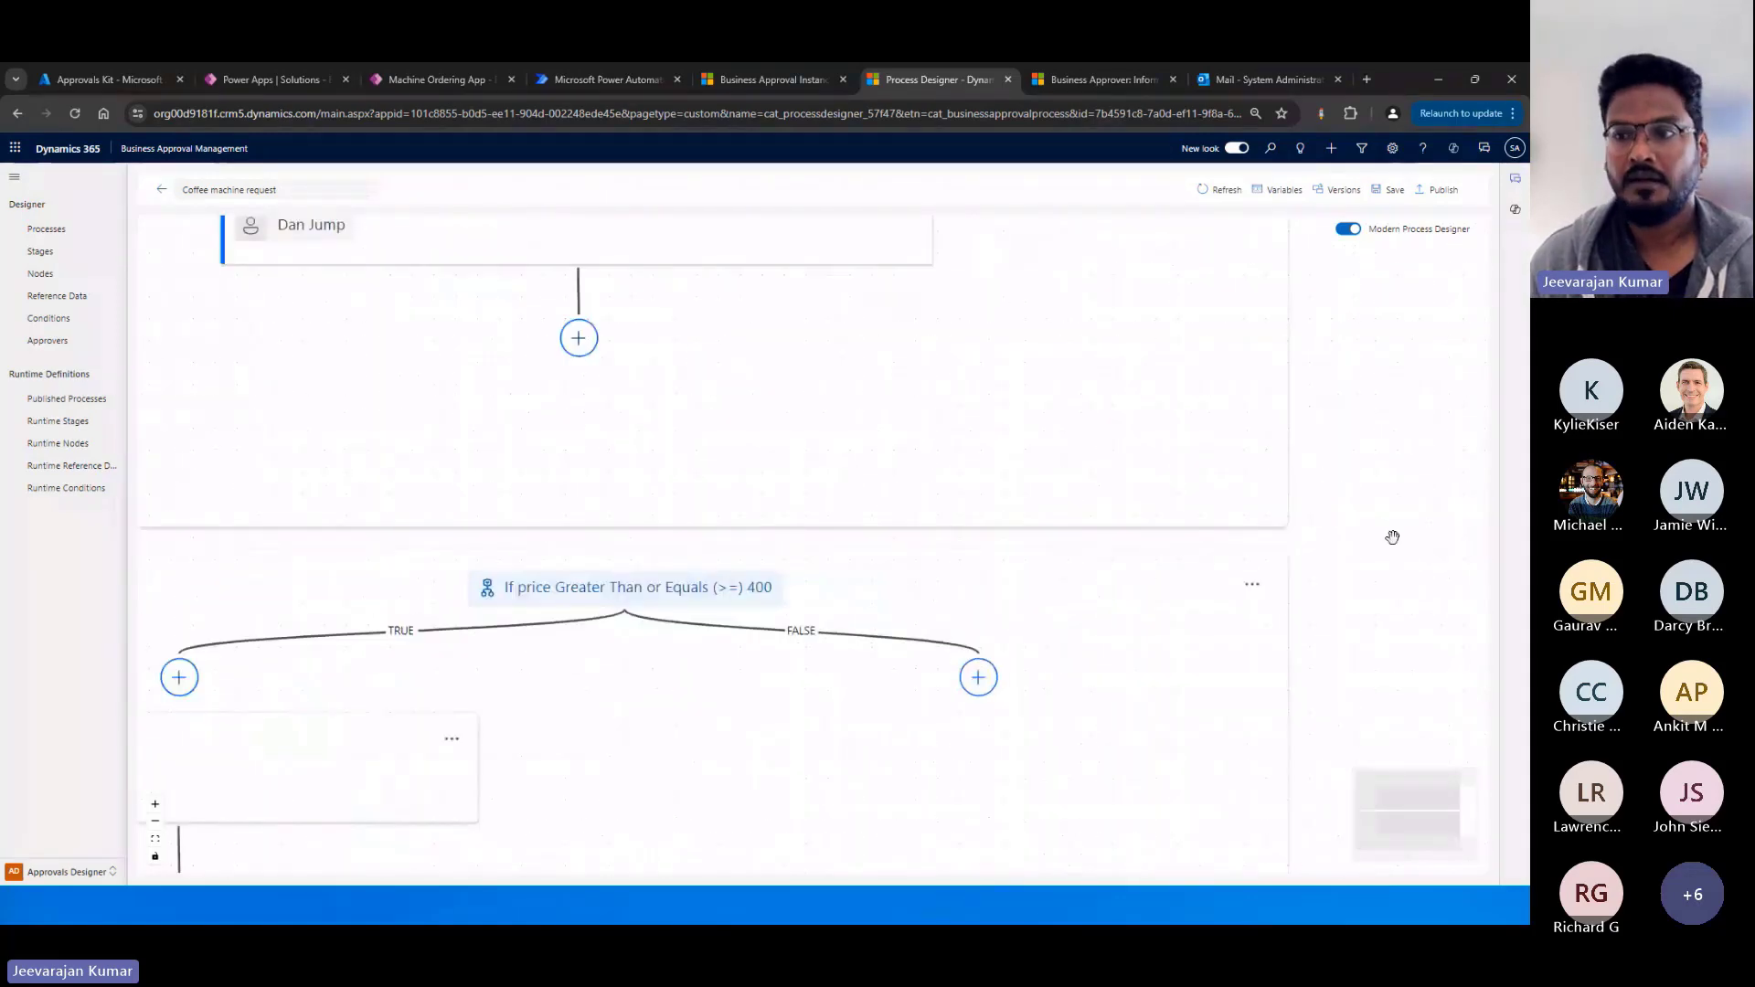
pyautogui.moveTo(904, 271); pyautogui.dragTo(1207, 541)
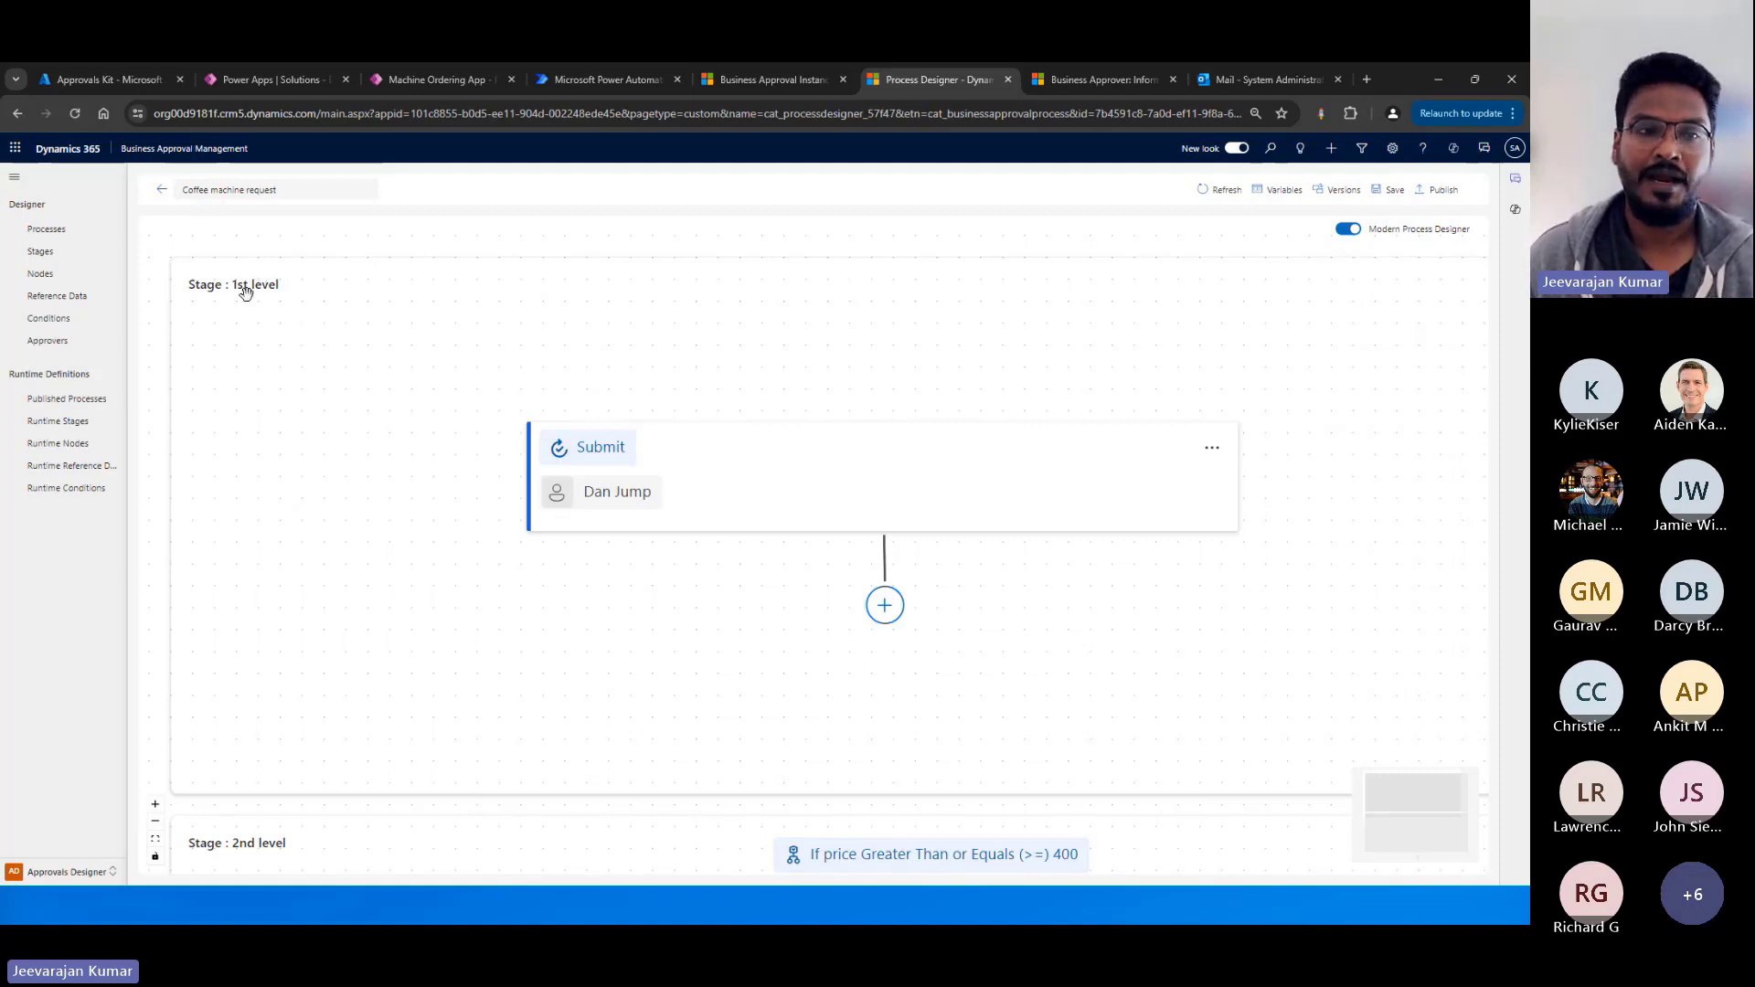
pyautogui.scroll(-3, 1164, 518)
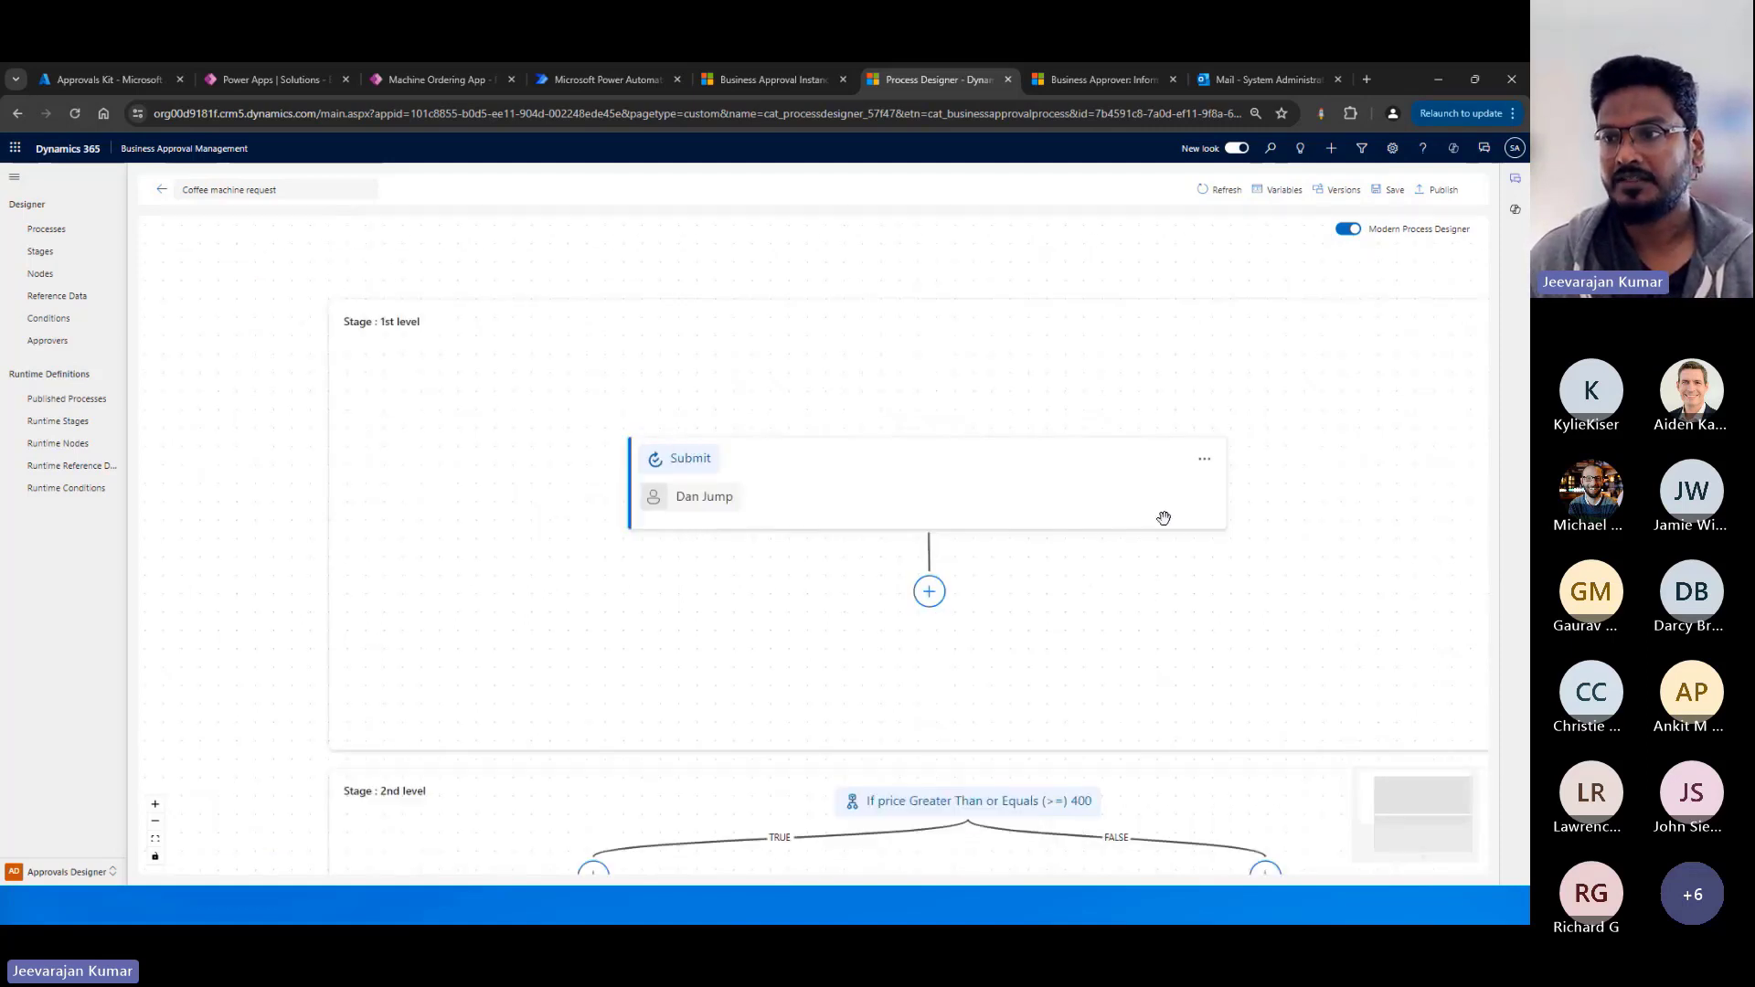
pyautogui.click(1454, 355)
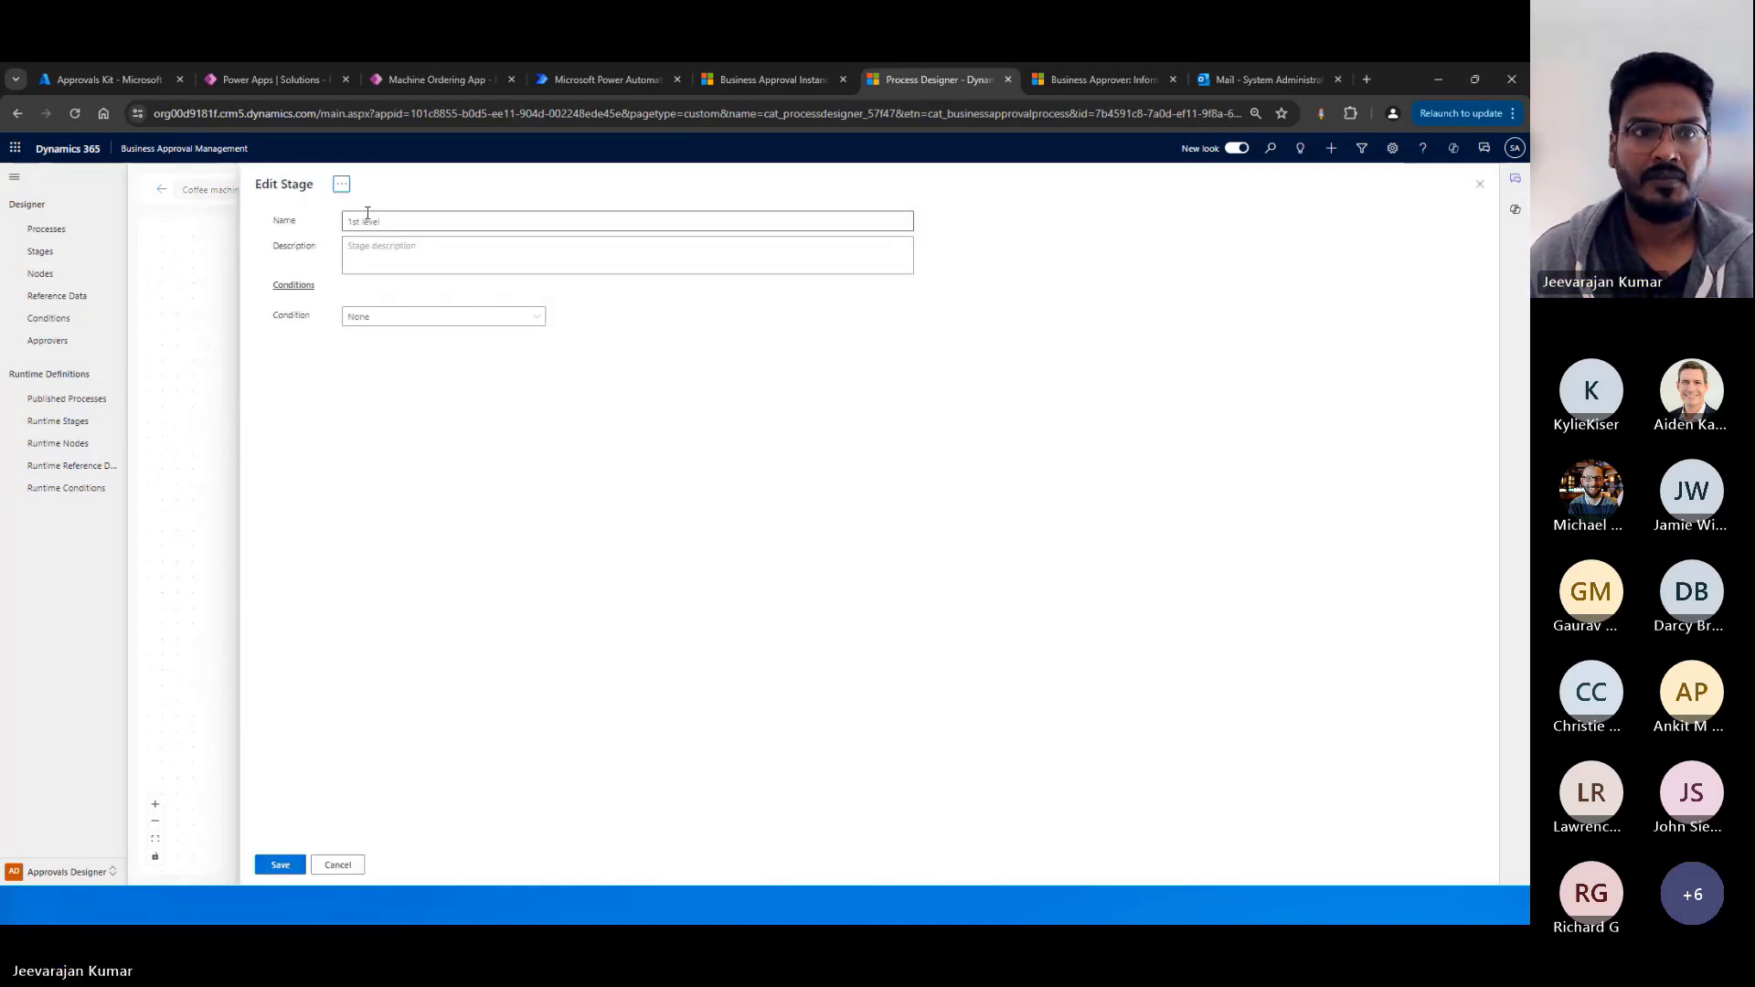
pyautogui.click(338, 865)
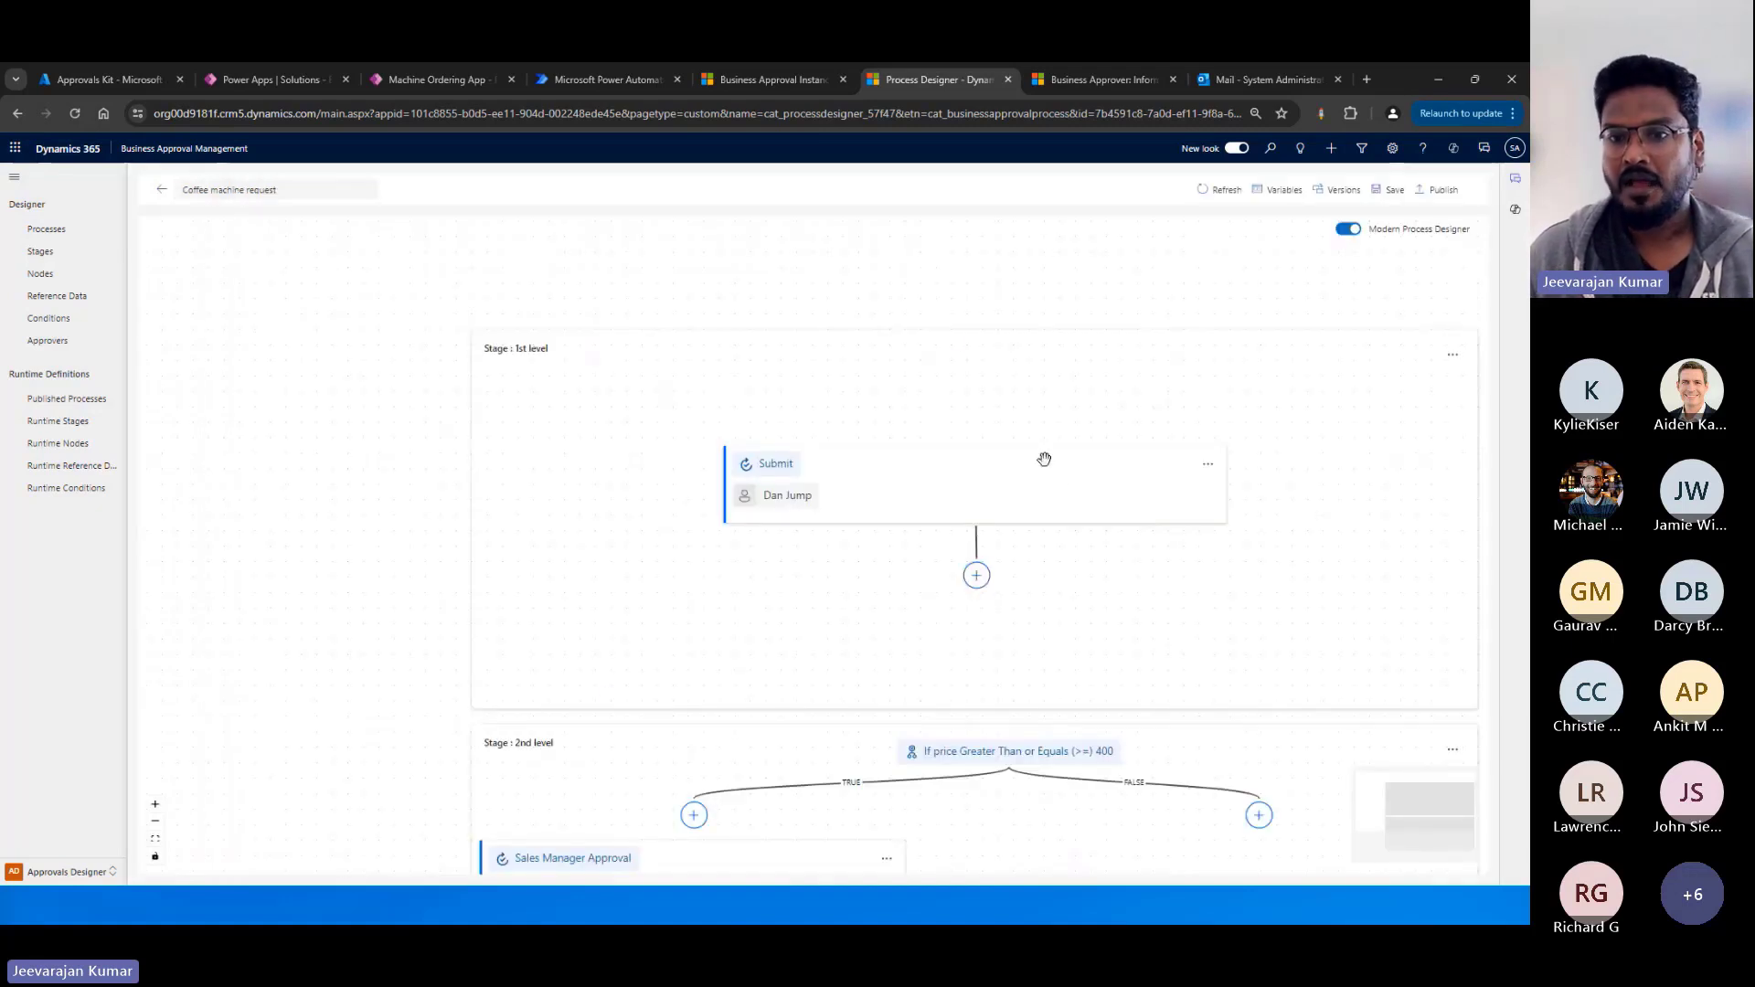
# Open the Submit node's settings in the 1st level stage and review the available approval types.
pyautogui.scroll(-1, 1097, 475)
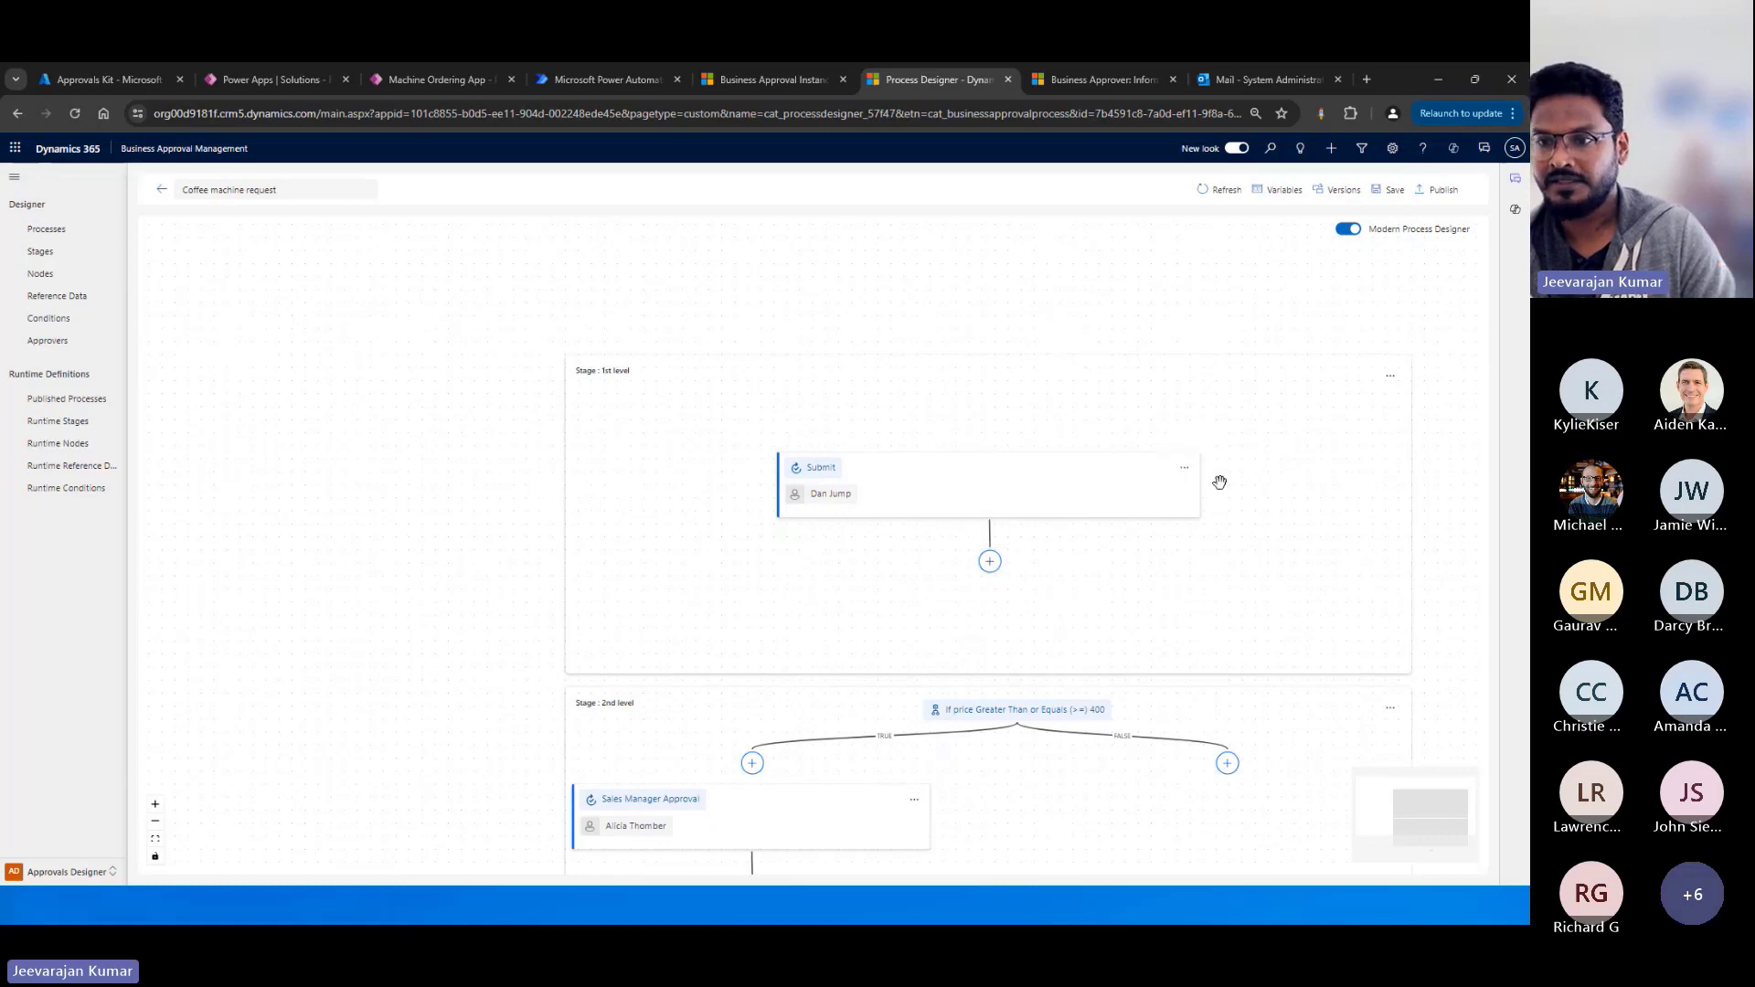
pyautogui.click(1187, 473)
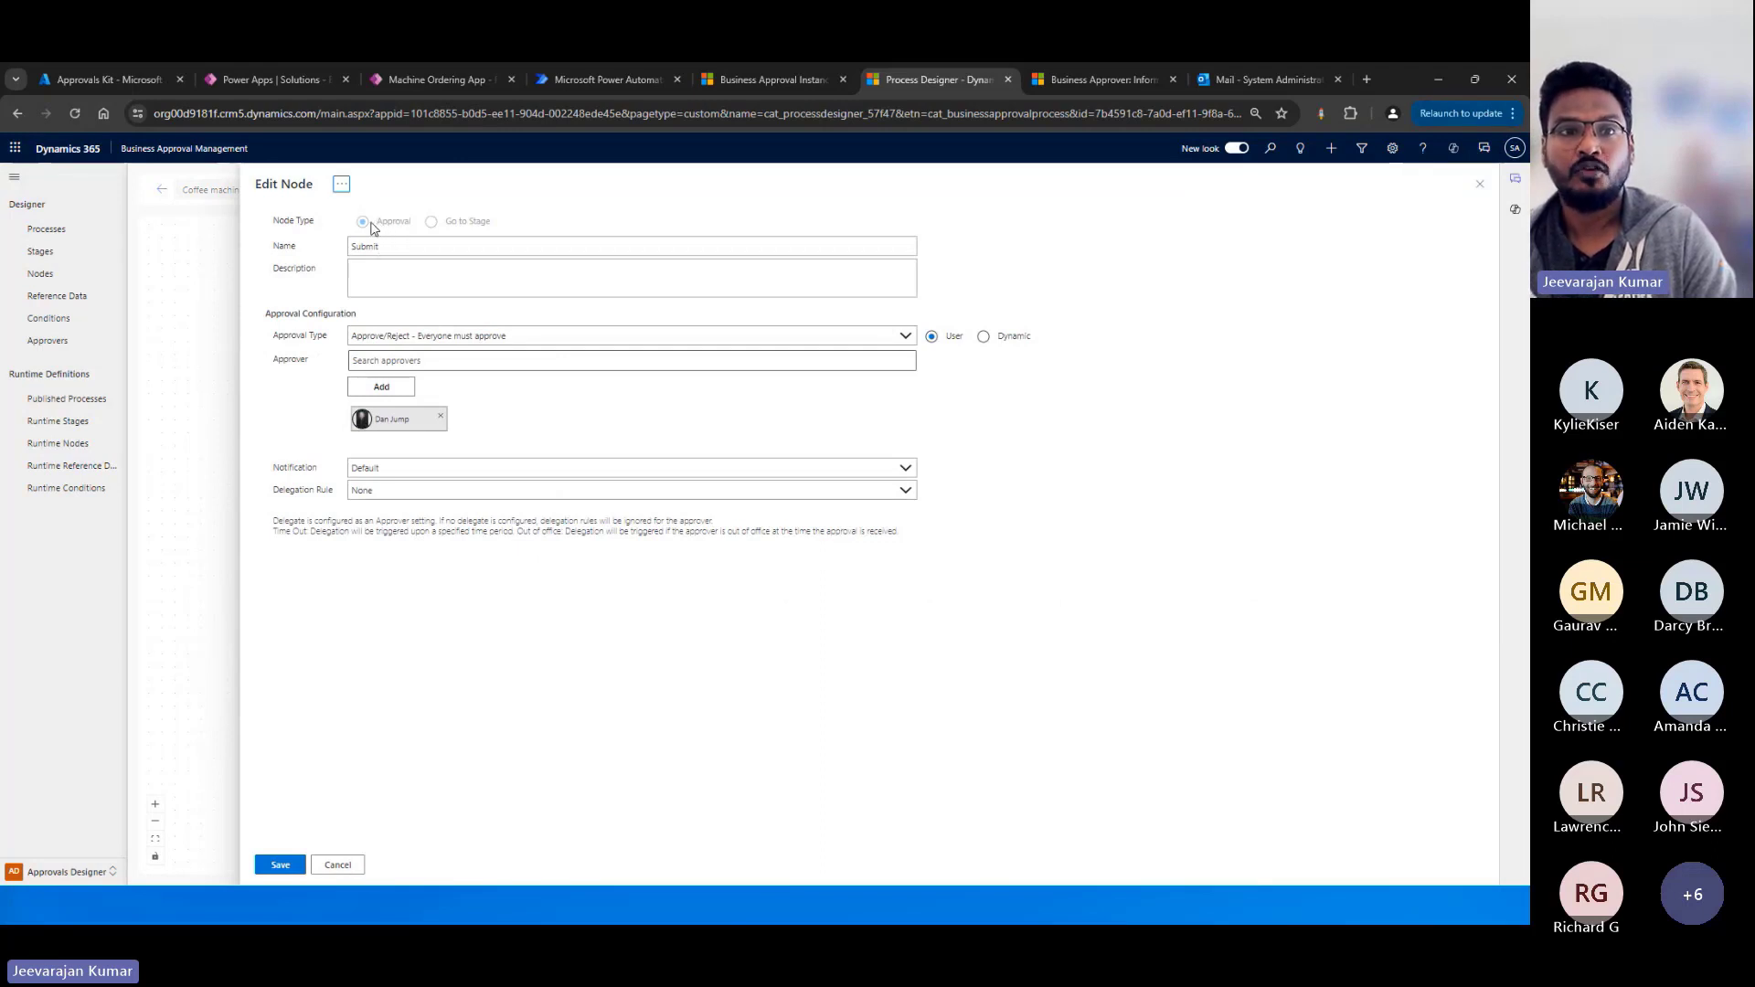
pyautogui.click(490, 342)
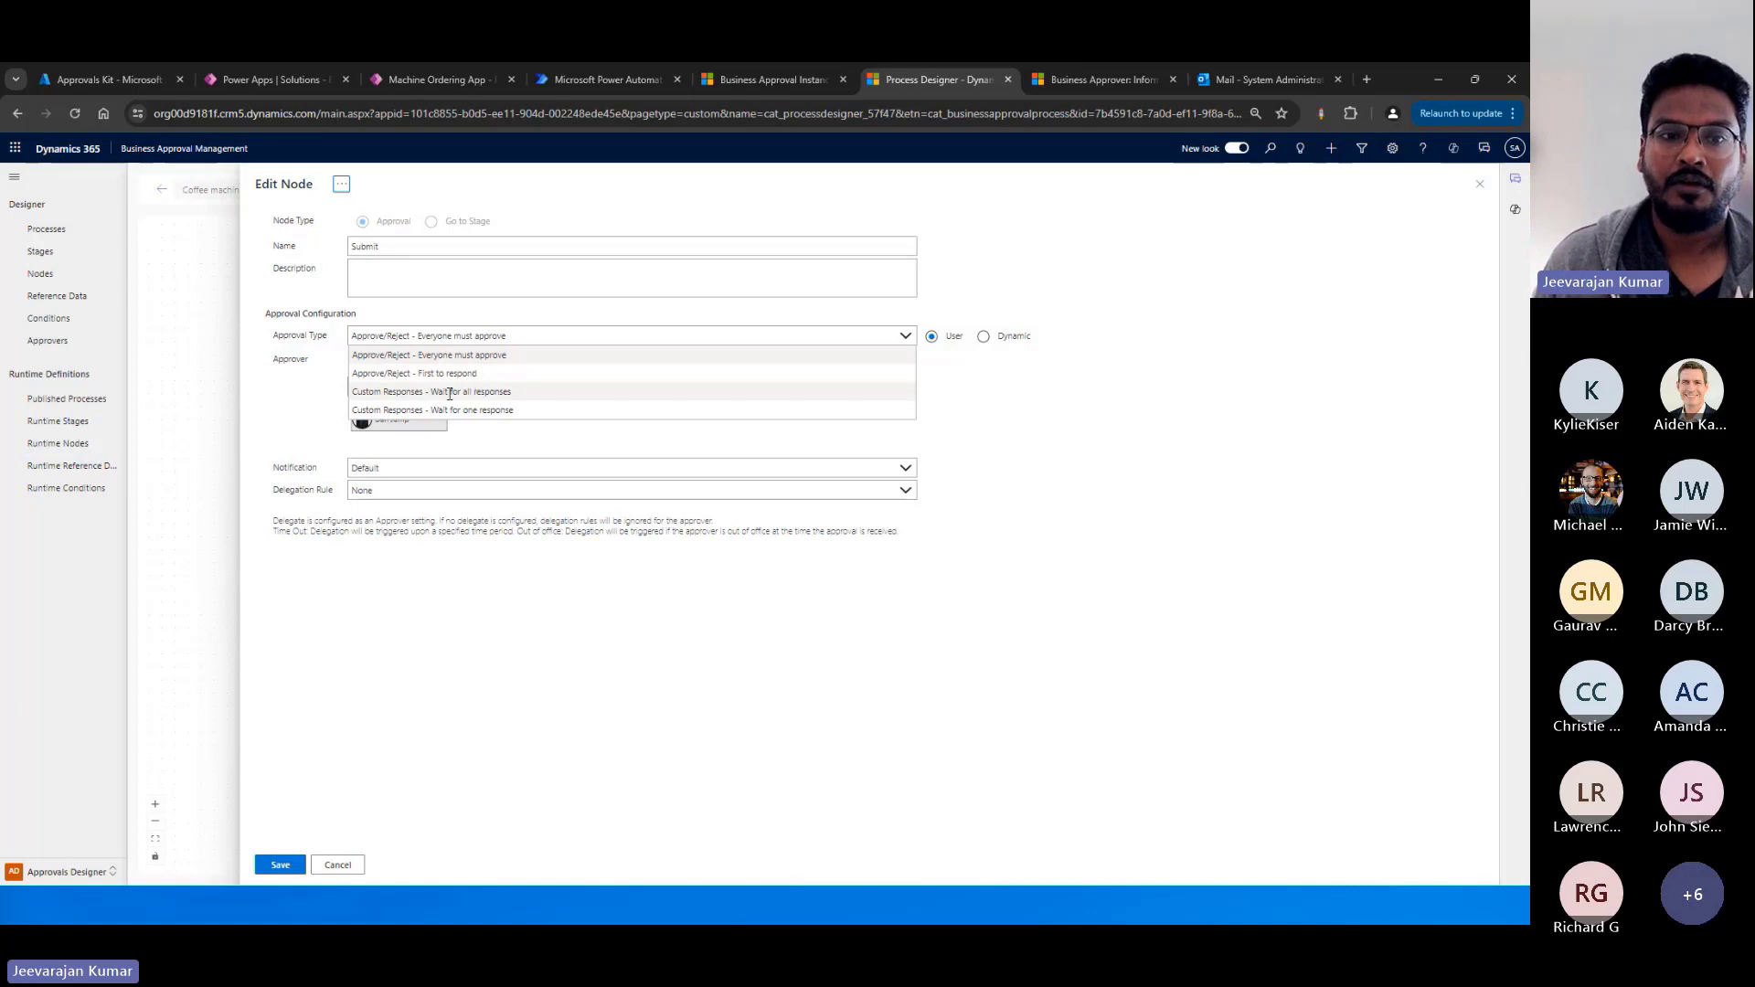
pyautogui.click(609, 607)
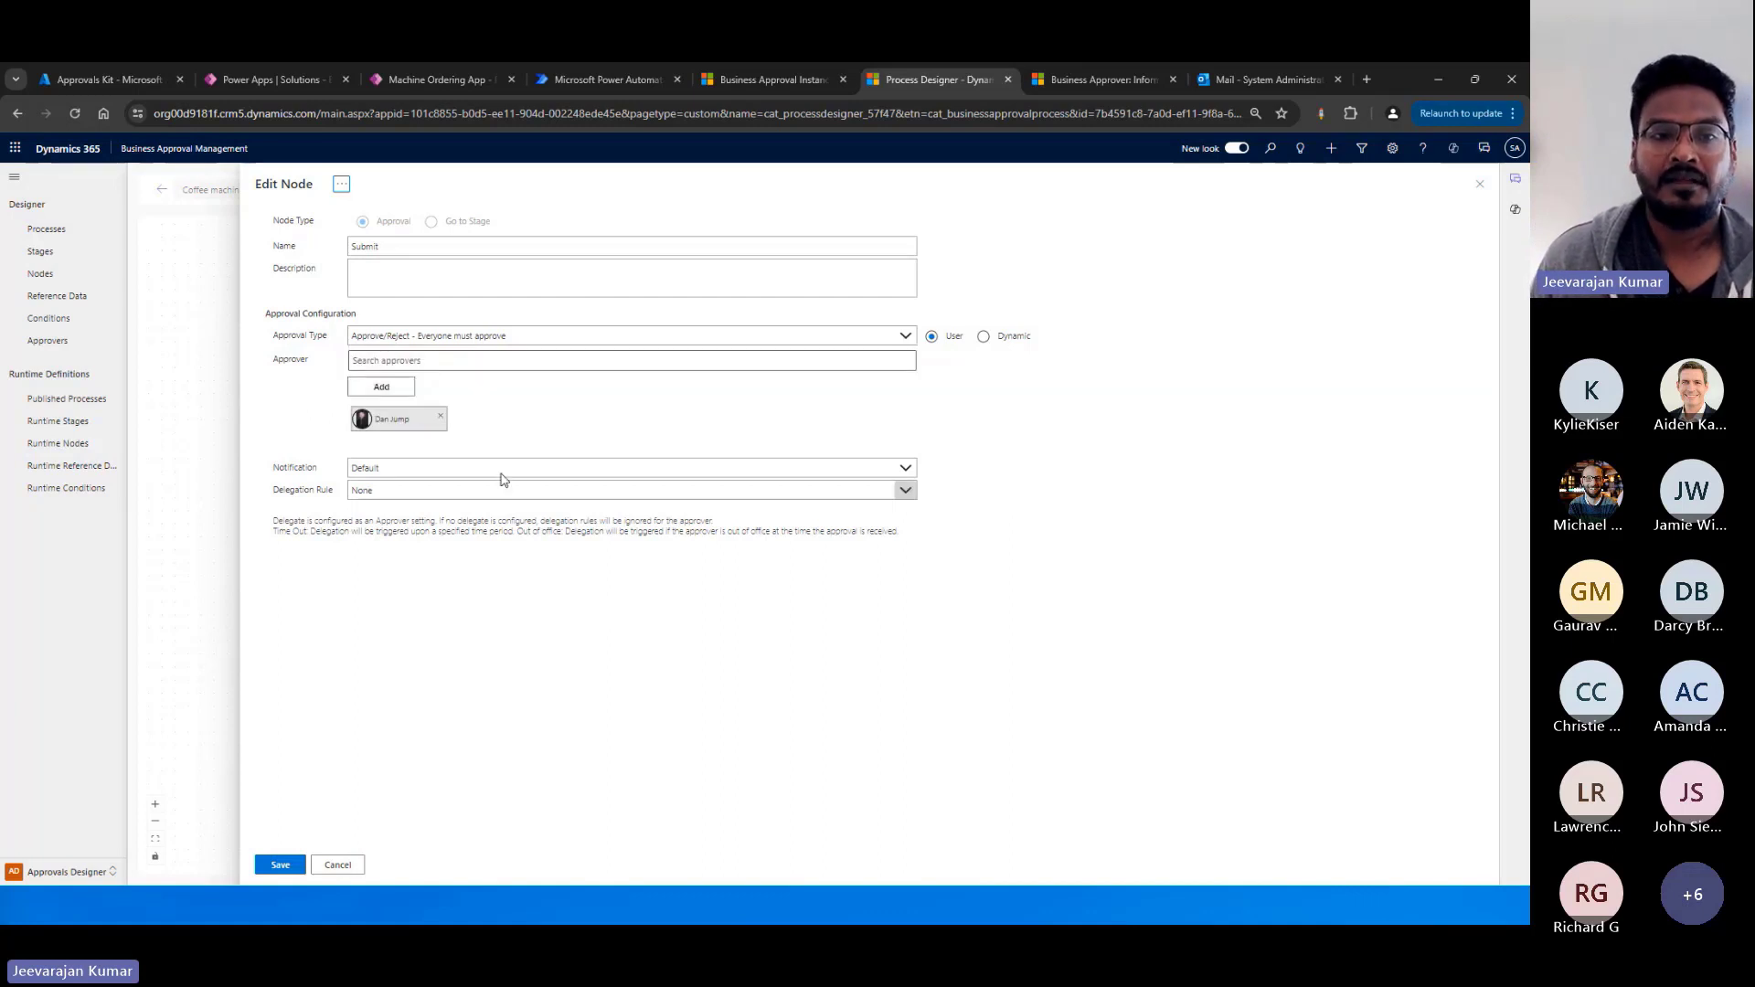
# Try adding a second user as approver on the Submit node, and remove that approver again.
pyautogui.click(391, 363)
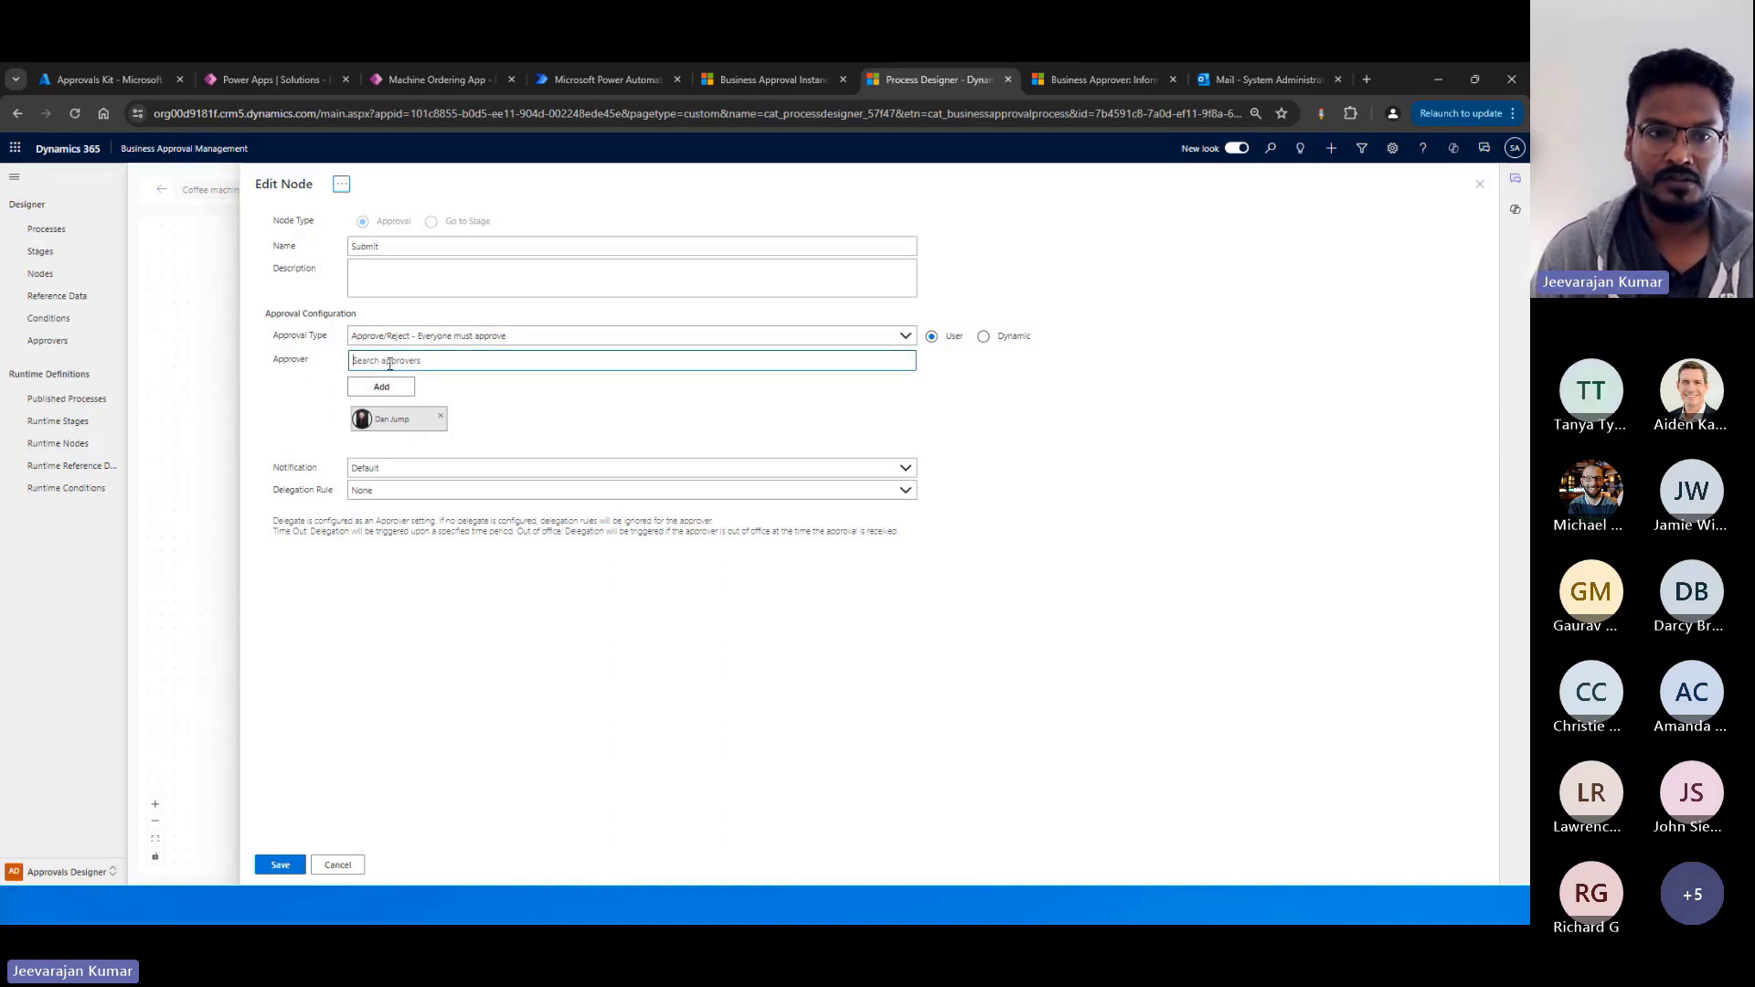
pyautogui.write('alan')
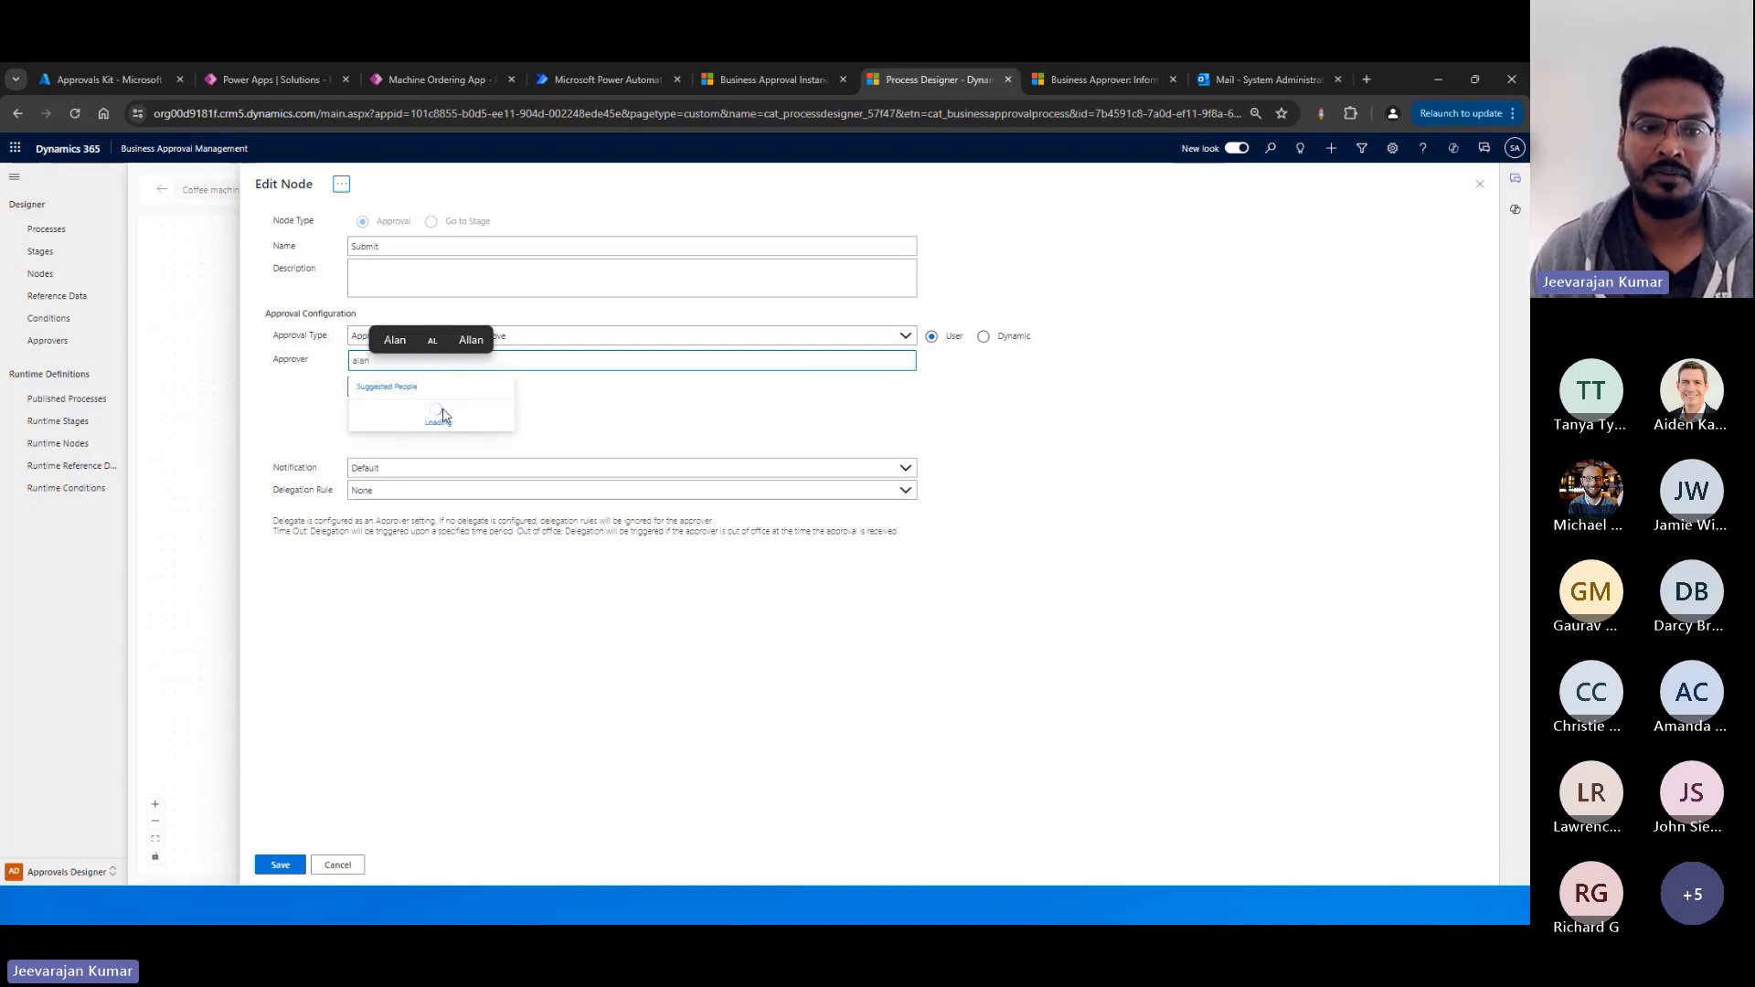
pyautogui.click(442, 413)
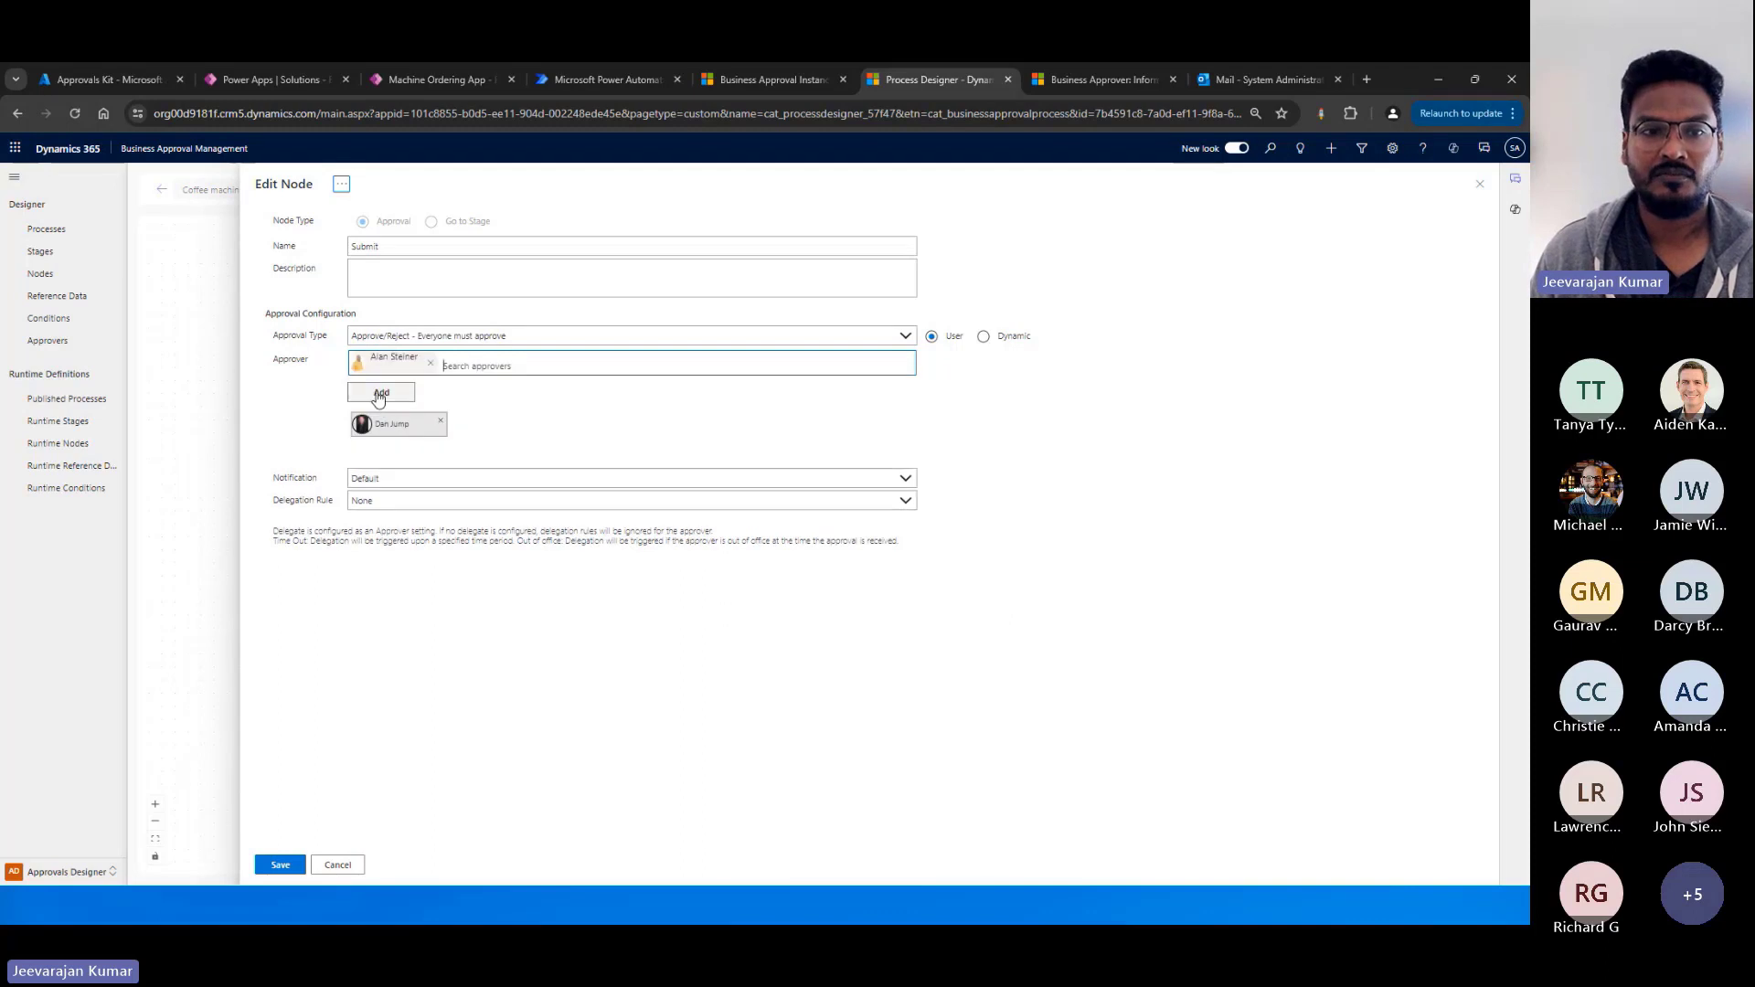
pyautogui.click(382, 387)
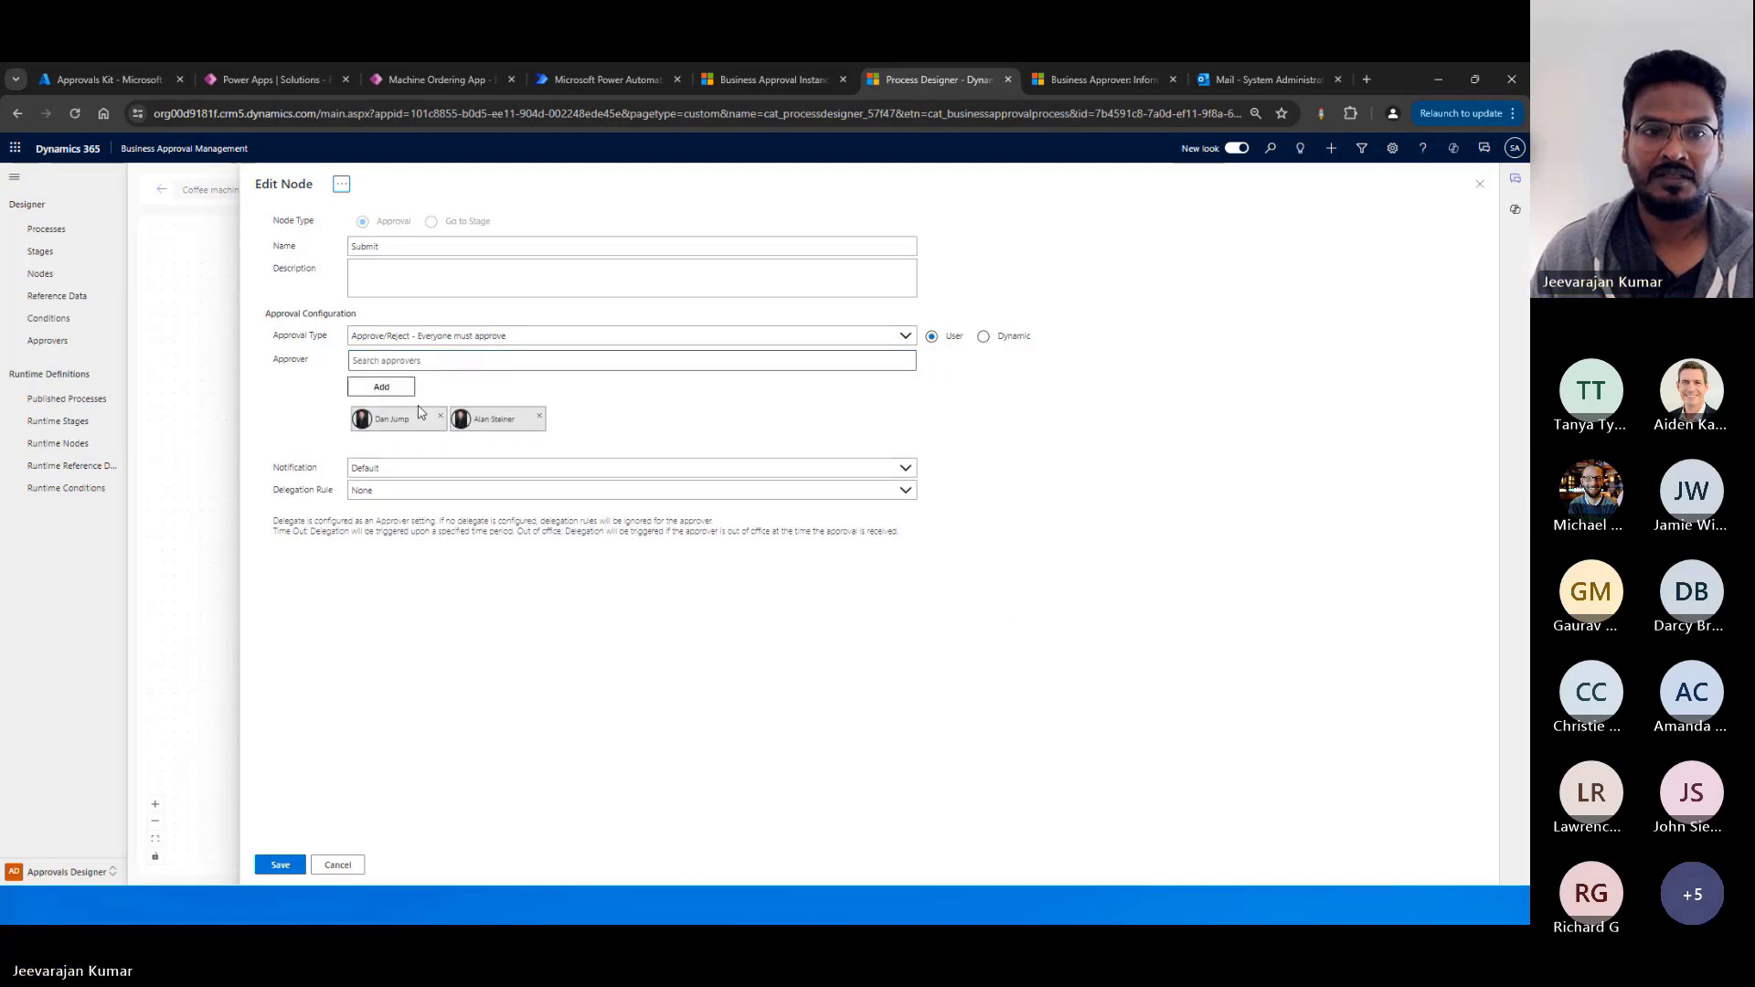
pyautogui.click(540, 416)
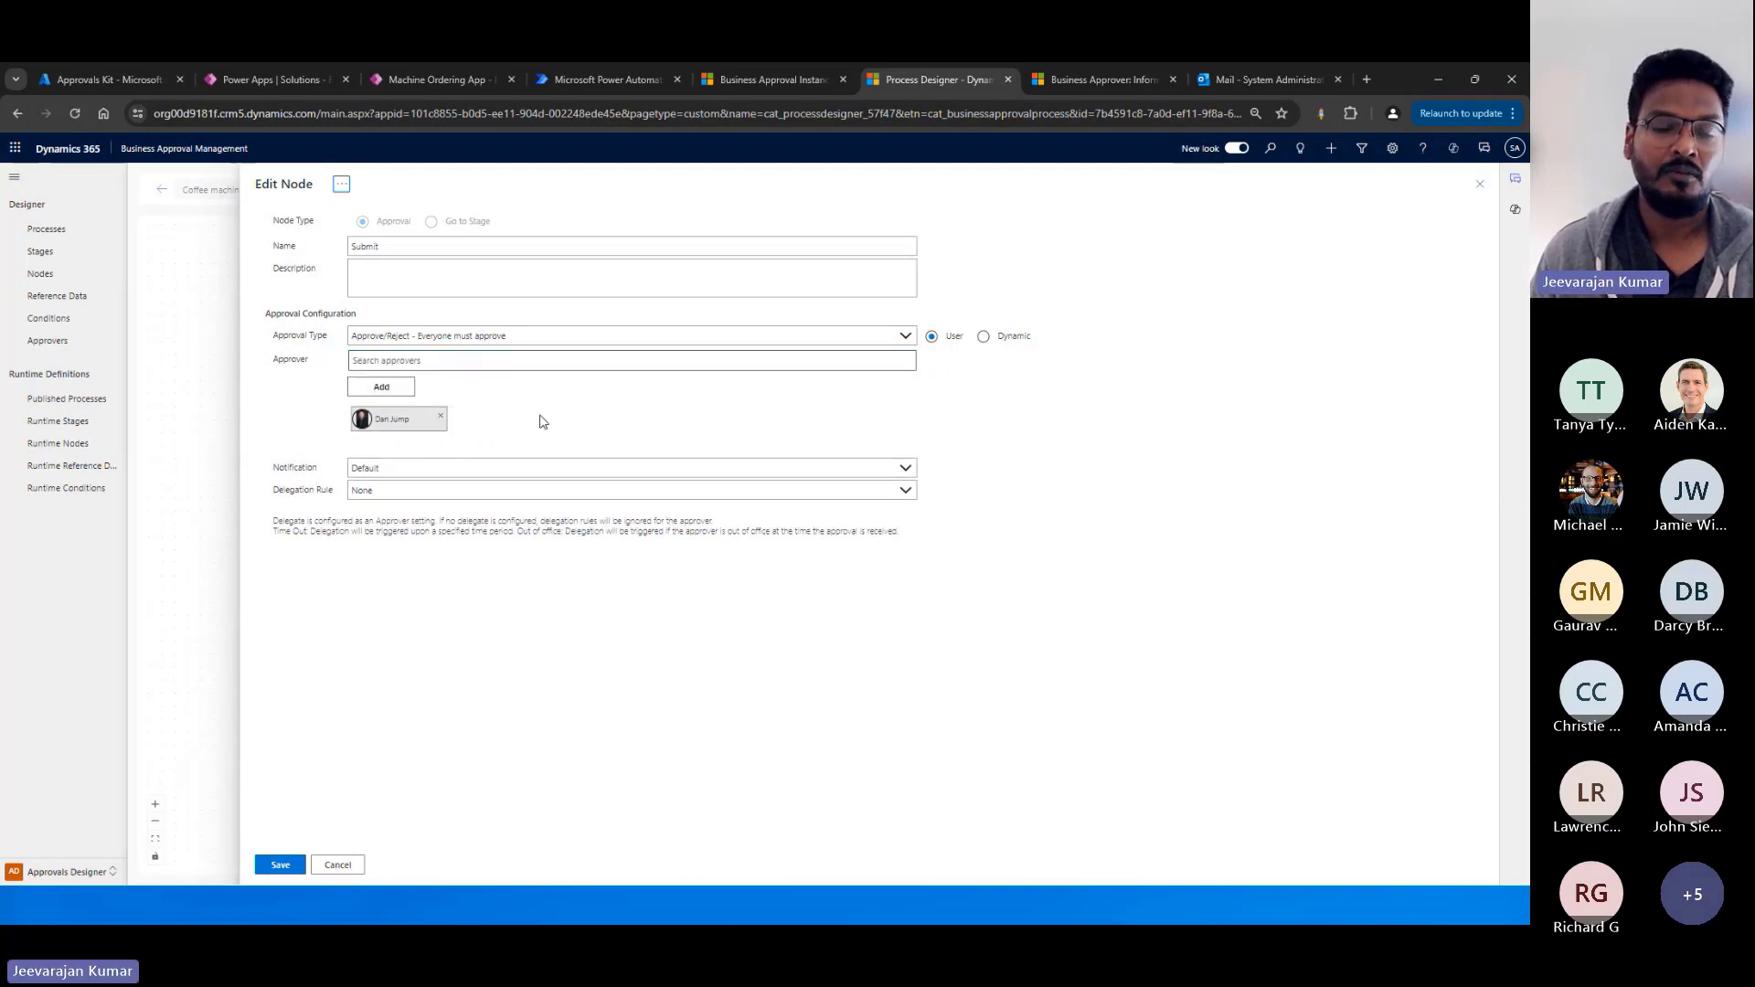
# Review the Submit node's notification and delegation rule options, and close the node without saving.
pyautogui.click(404, 466)
pyautogui.click(393, 509)
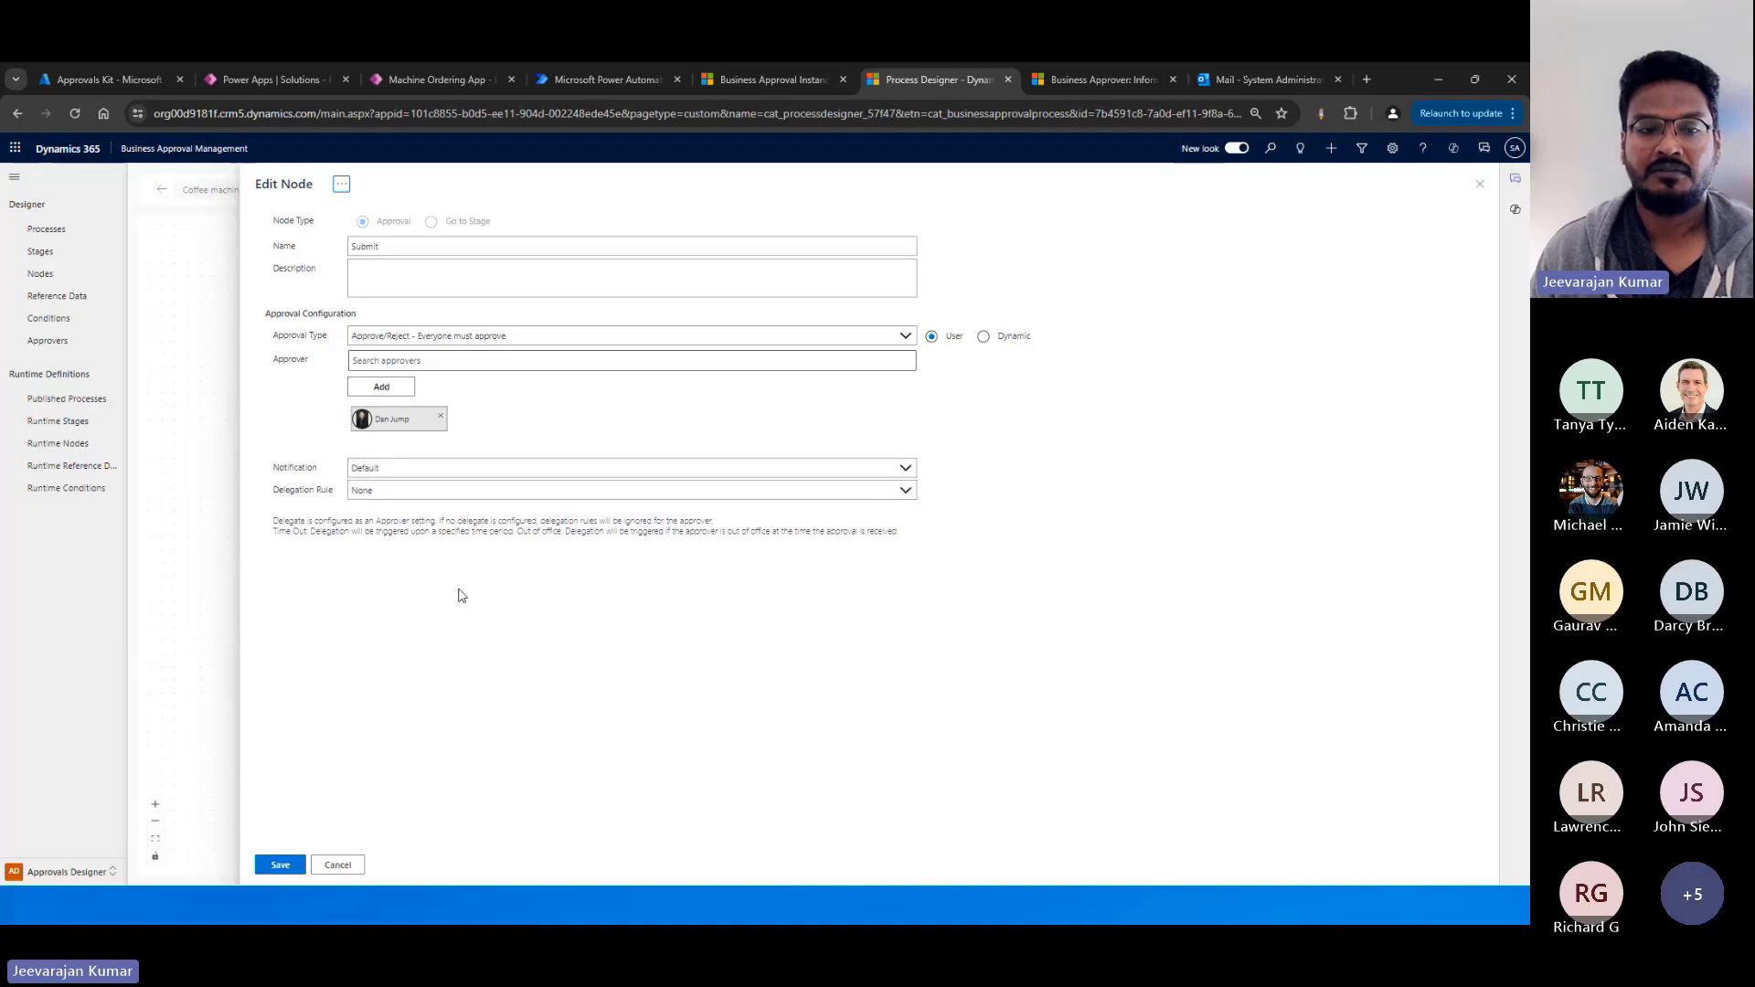
pyautogui.click(443, 494)
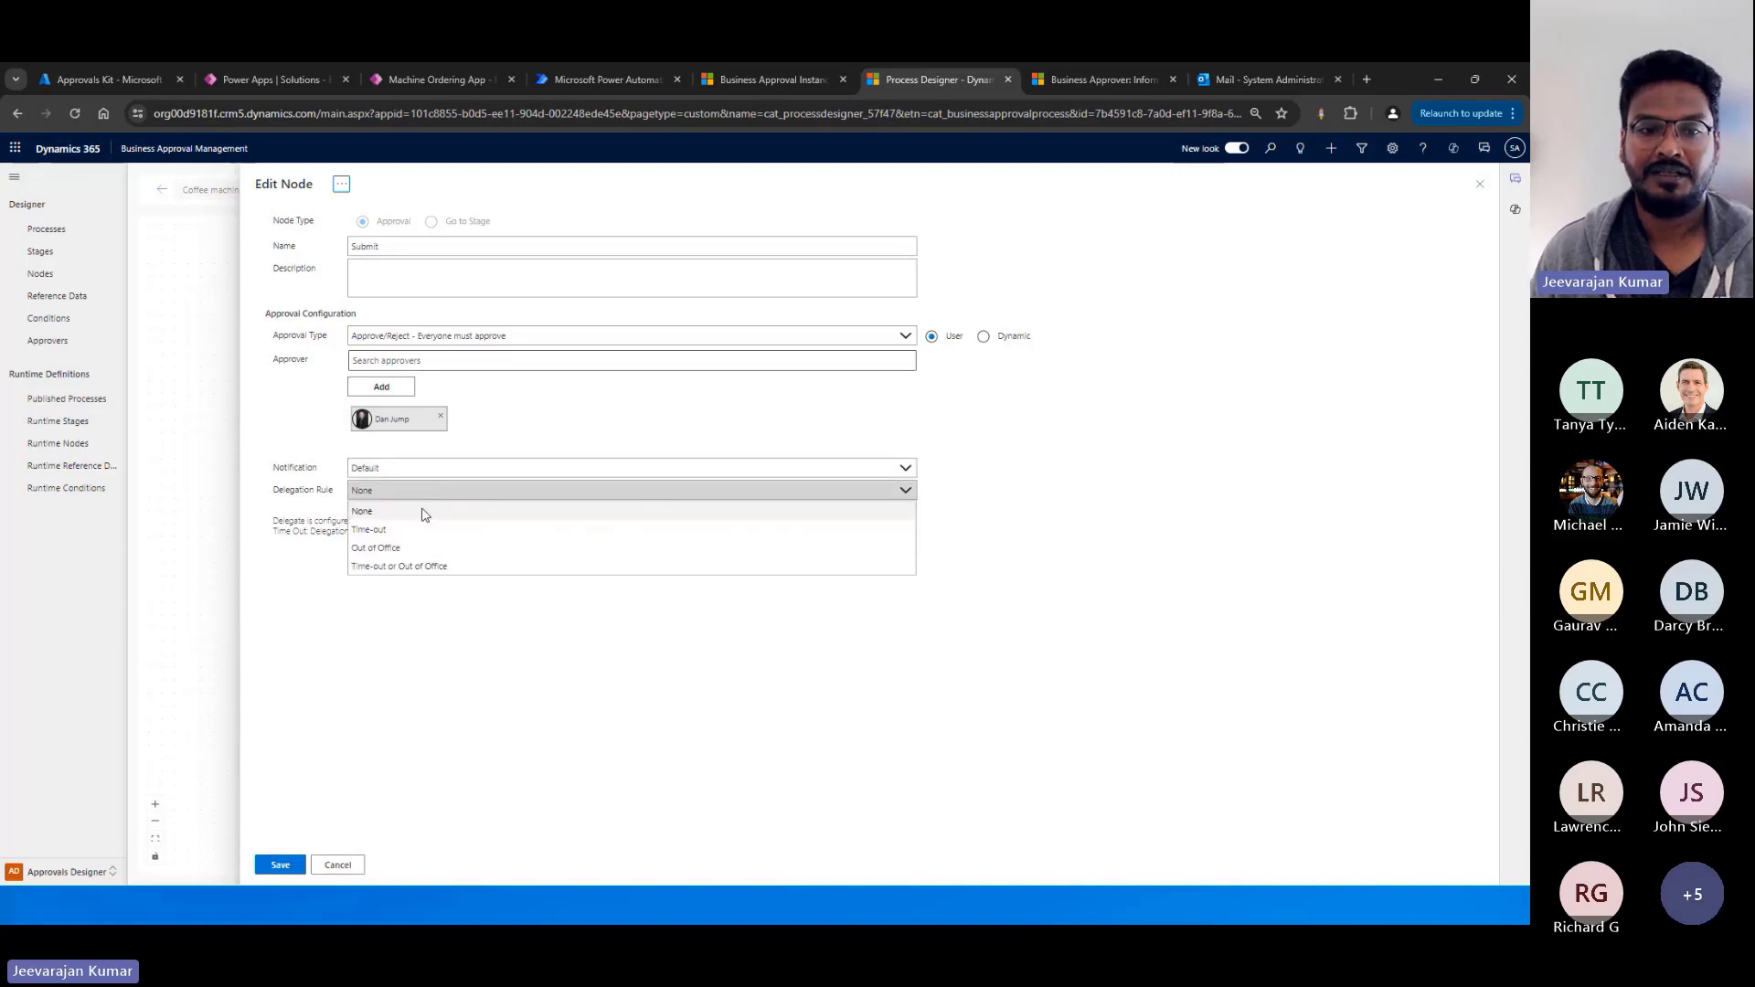
pyautogui.click(406, 652)
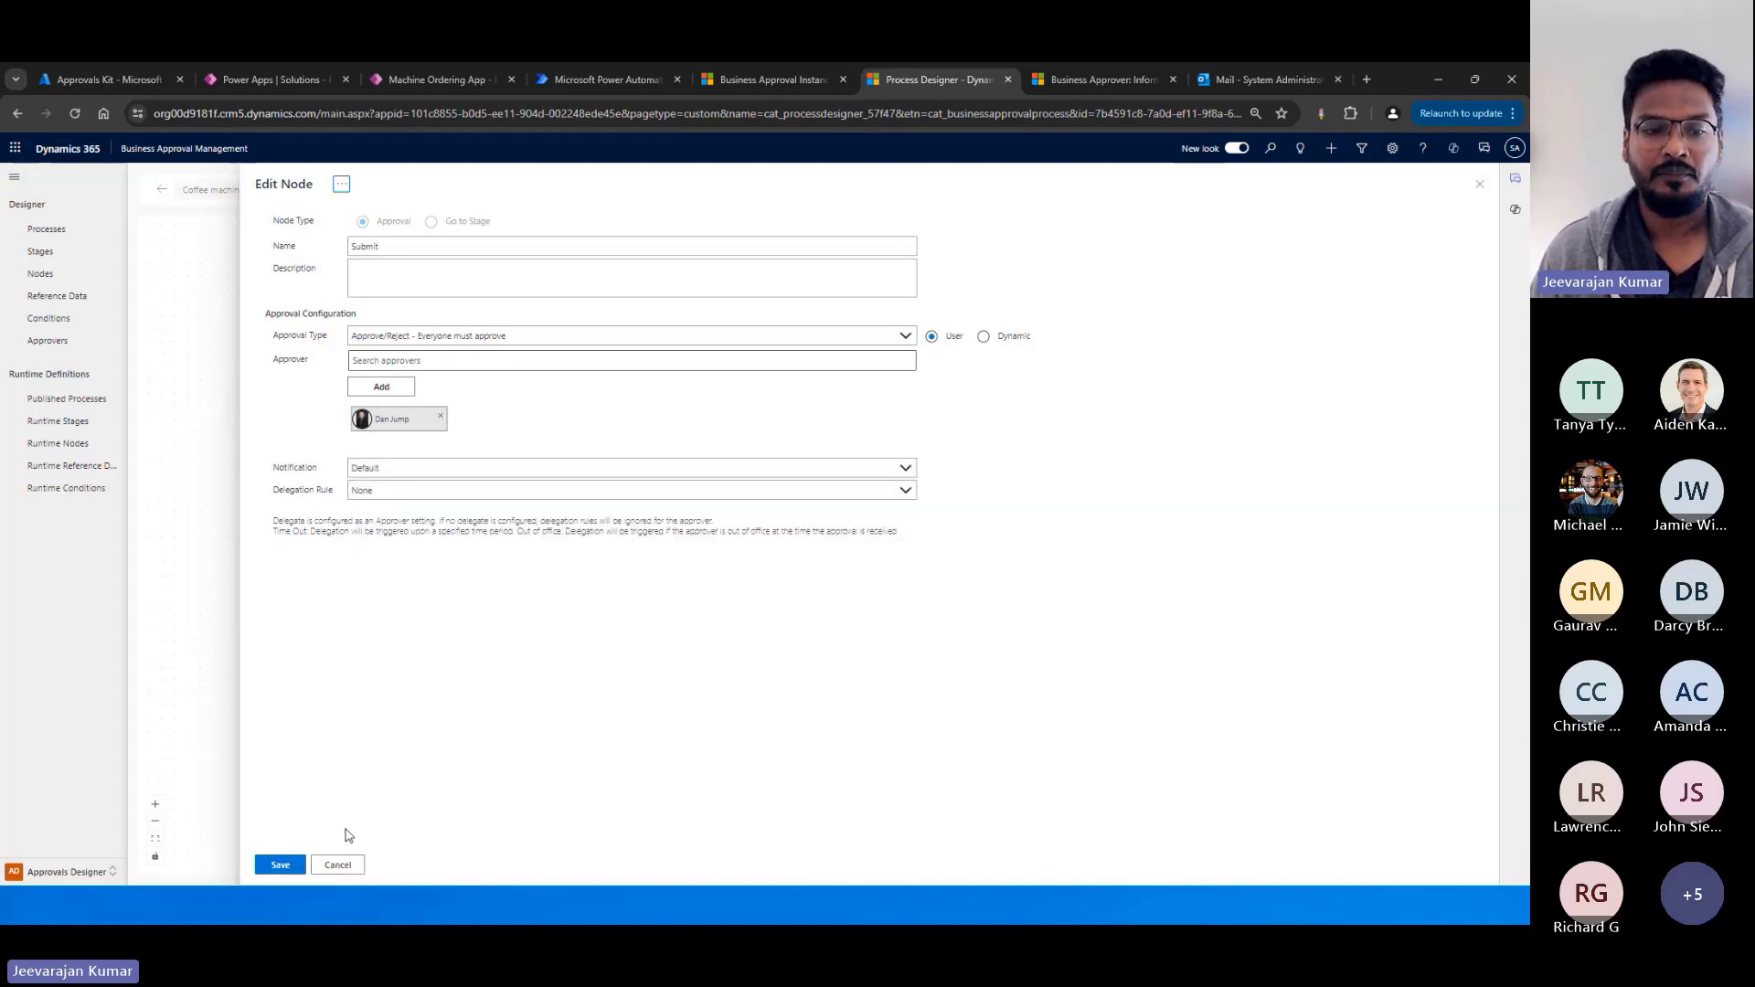
pyautogui.click(337, 865)
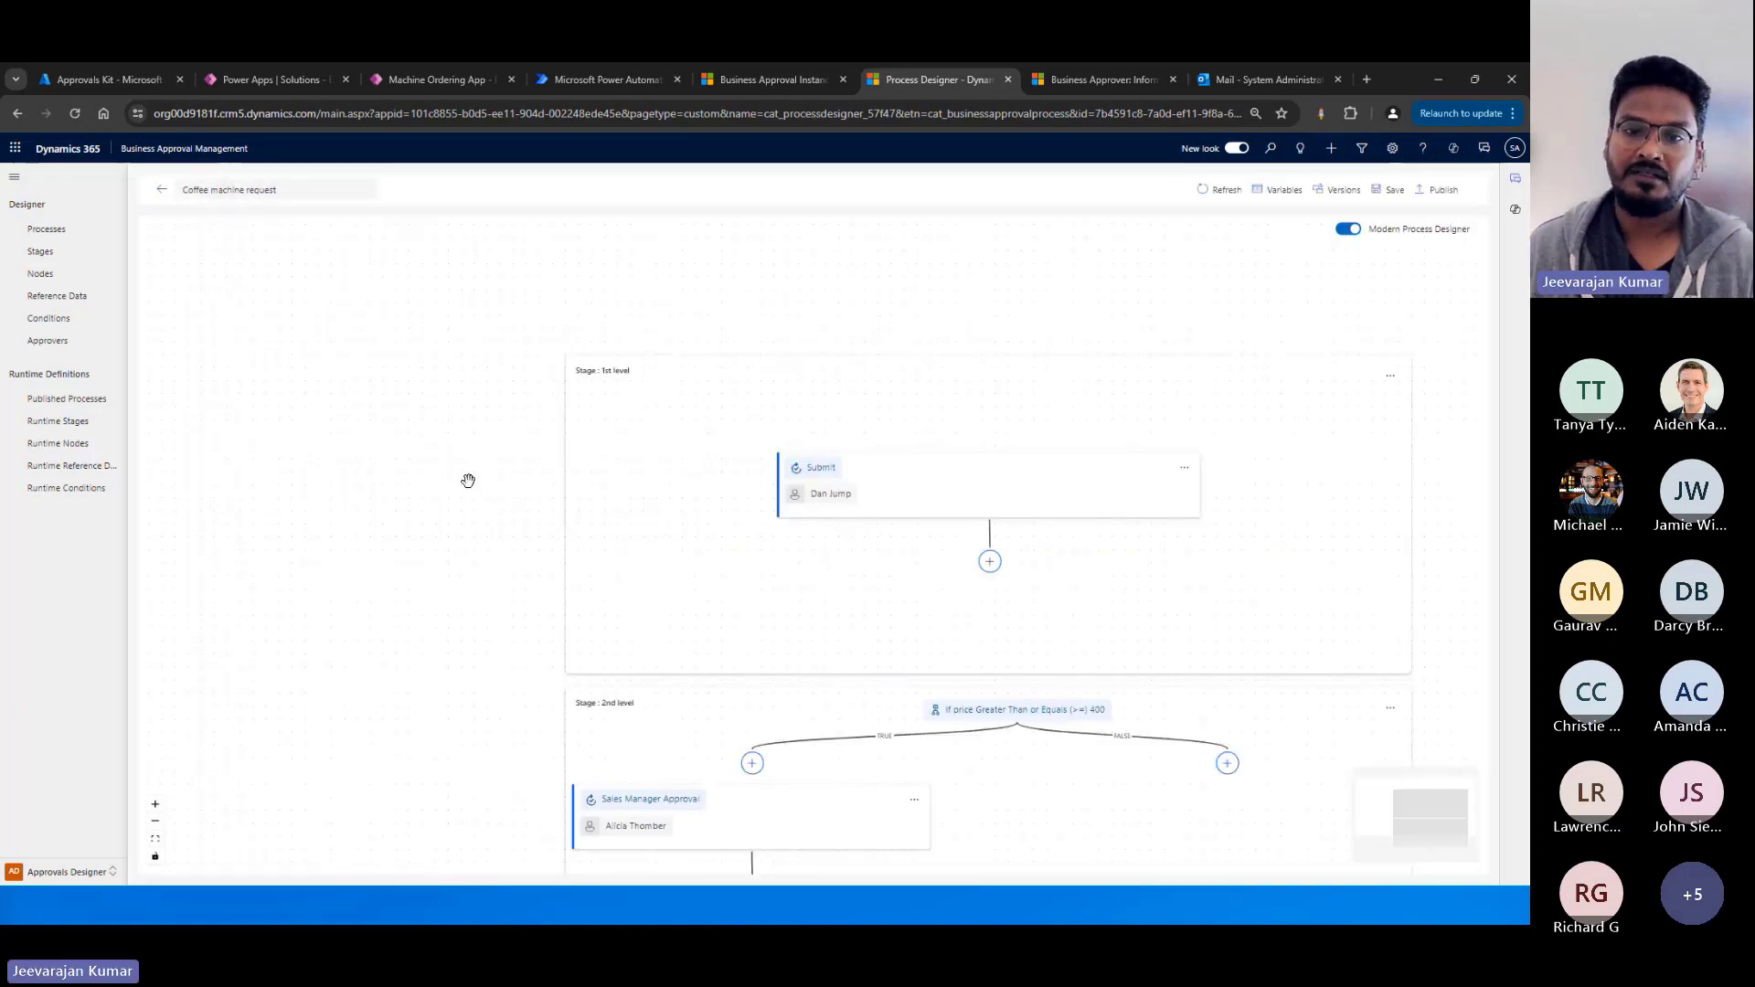
# Examine the 2nd level stage's price condition, its TRUE and FALSE branches and the Sales Manager Approval node.
pyautogui.rightClick(429, 397)
pyautogui.click(1351, 470)
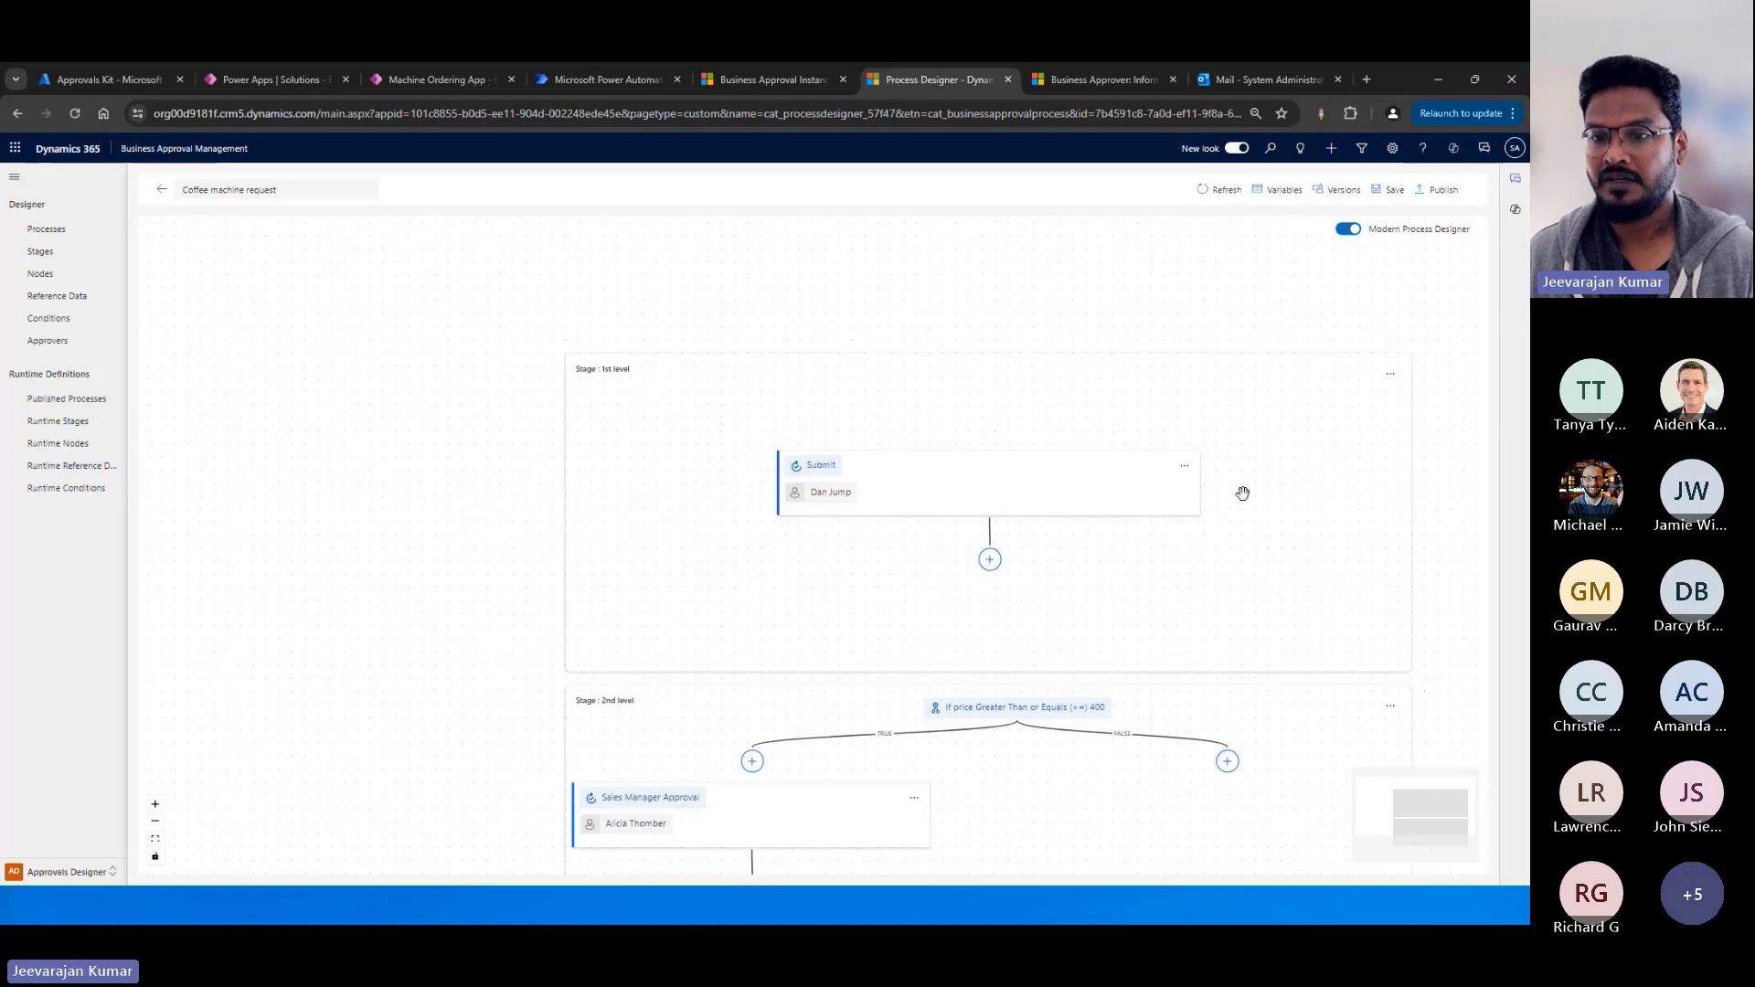
pyautogui.scroll(-1, 1242, 490)
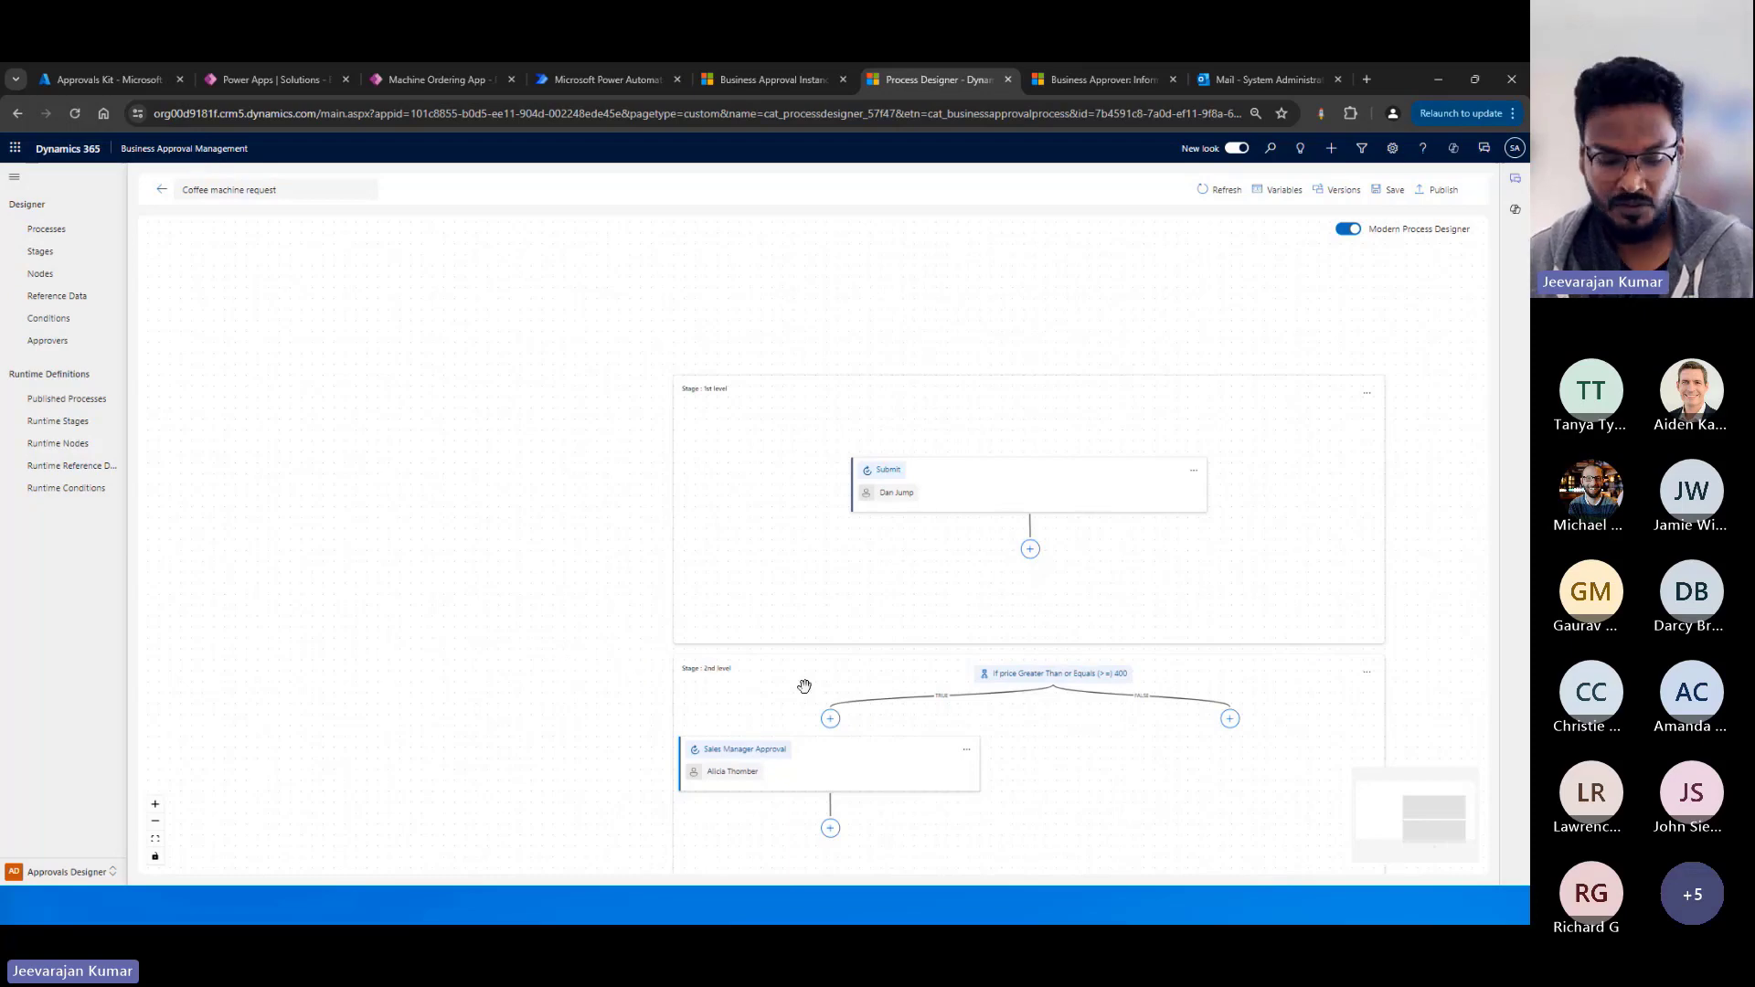
pyautogui.scroll(1, 842, 689)
pyautogui.scroll(2, 843, 690)
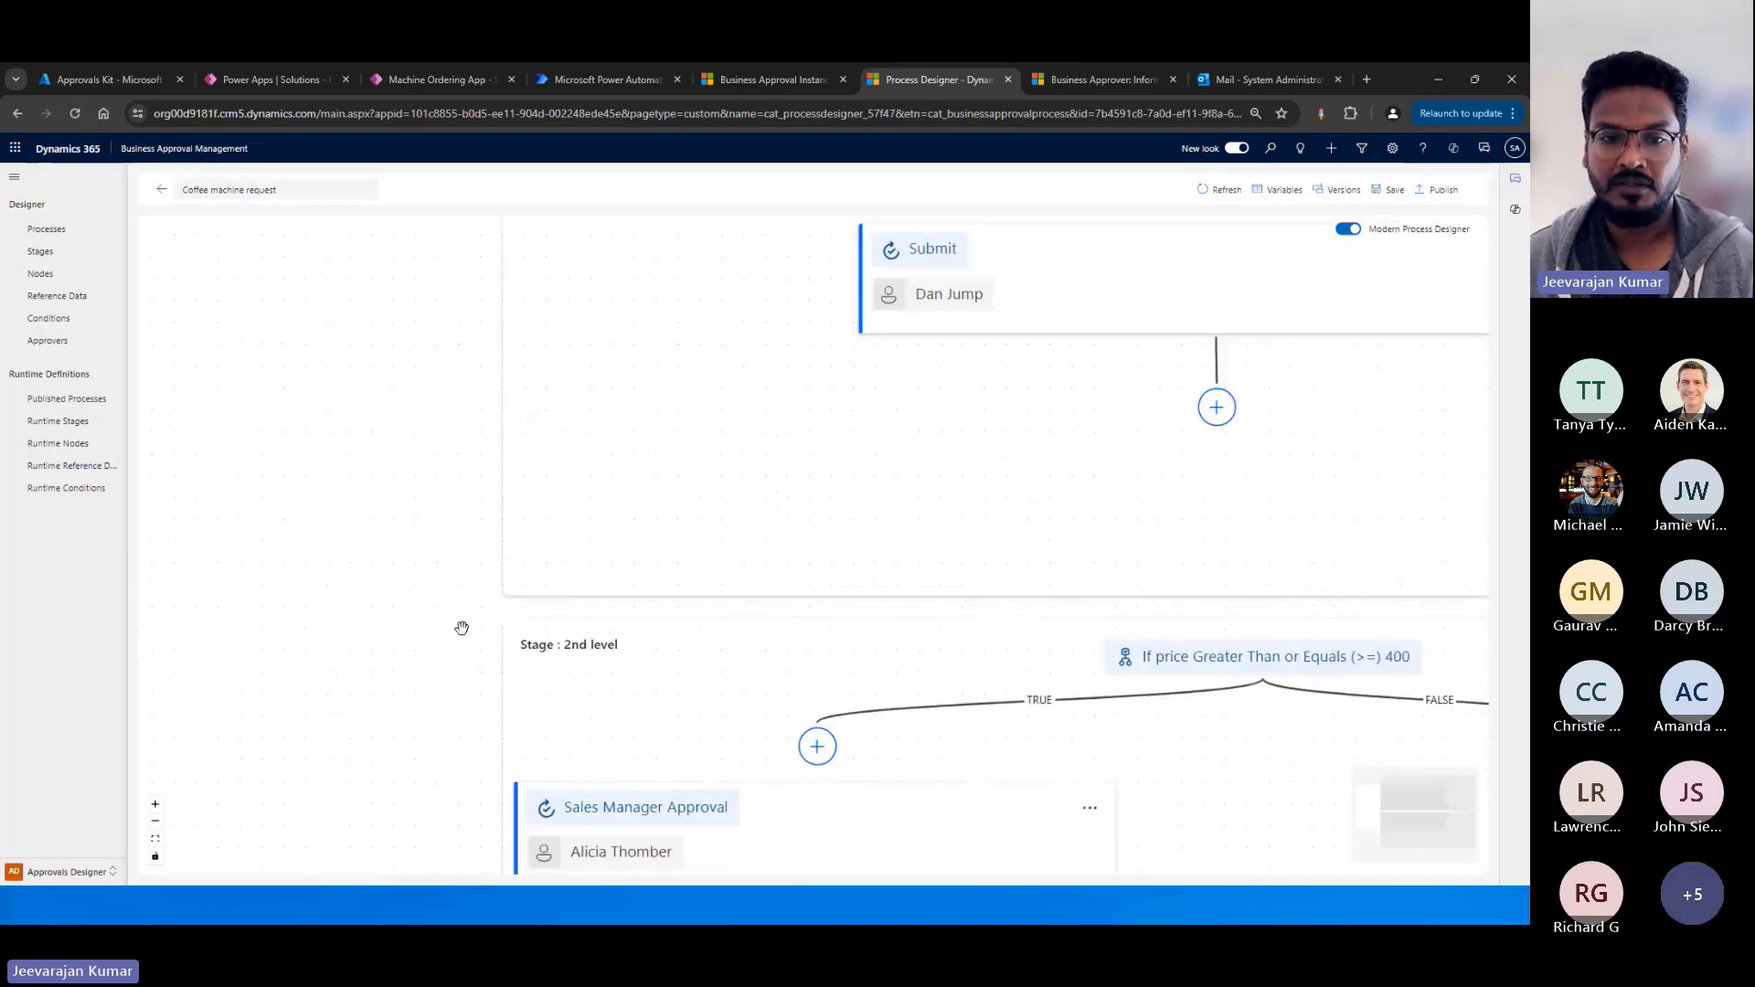
pyautogui.rightClick(211, 504)
pyautogui.moveTo(391, 594); pyautogui.dragTo(319, 560)
pyautogui.scroll(-2, 208, 478)
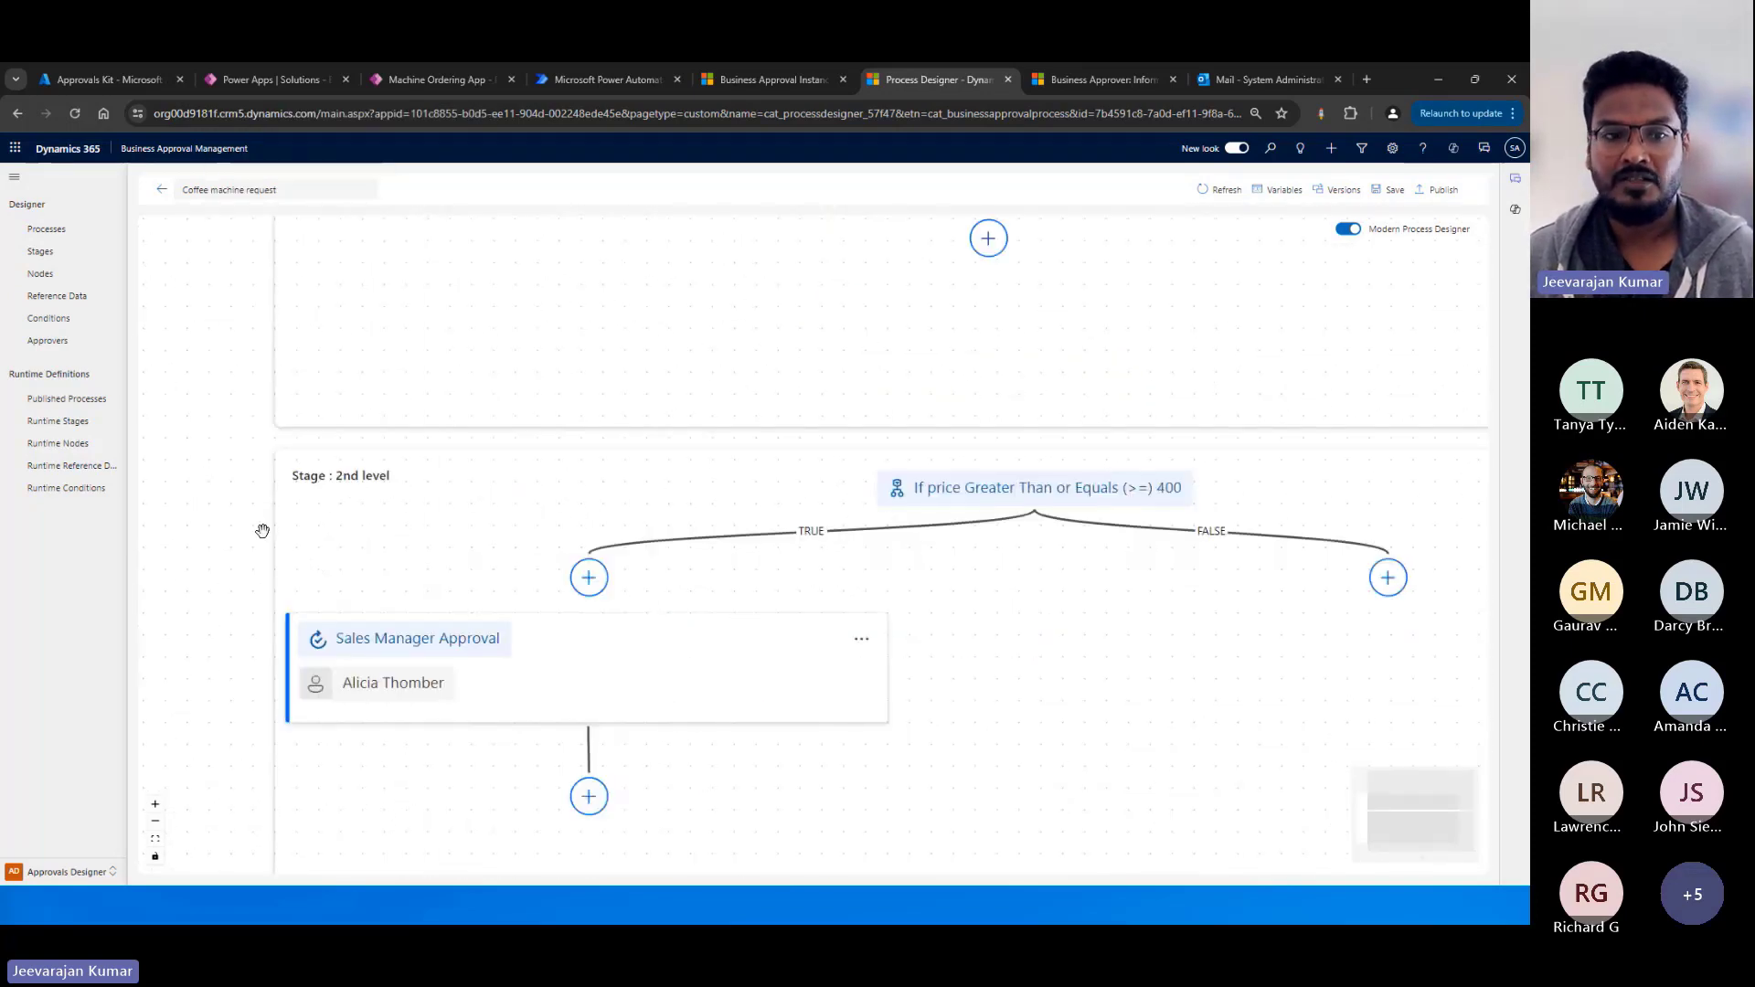
pyautogui.scroll(-1, 262, 529)
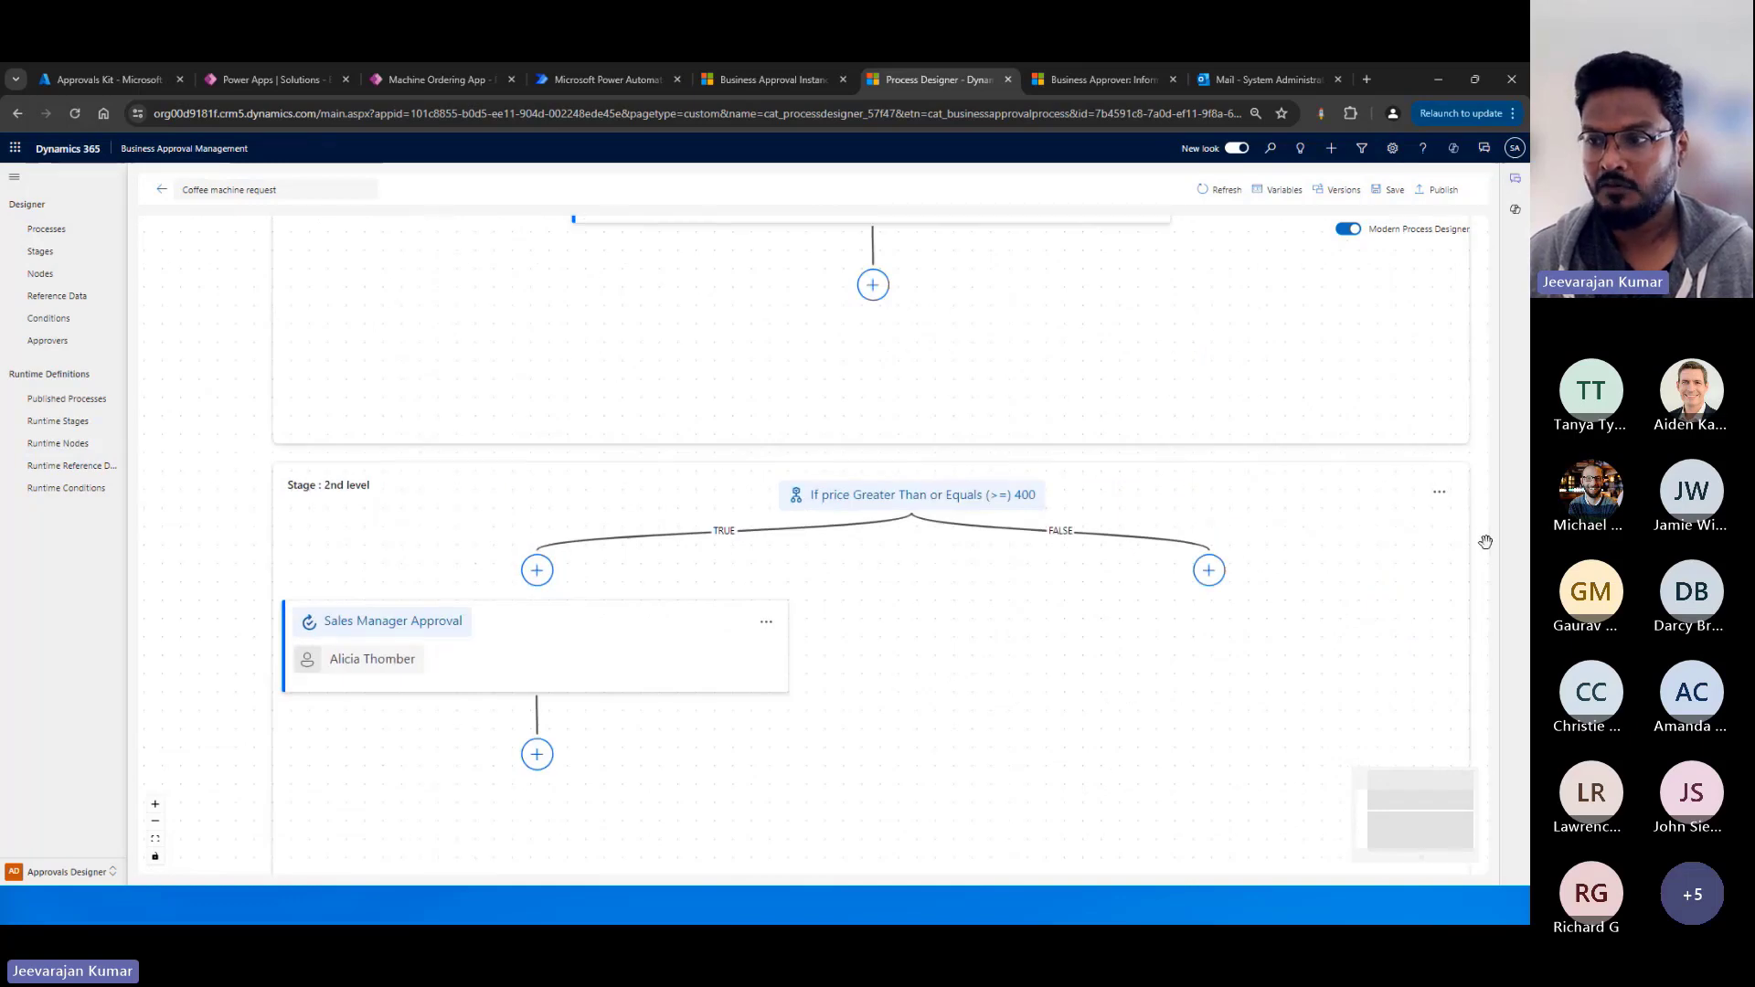
# View the form for creating a stage after the 2nd level stage, and cancel it.
pyautogui.scroll(-3, 867, 833)
pyautogui.click(853, 759)
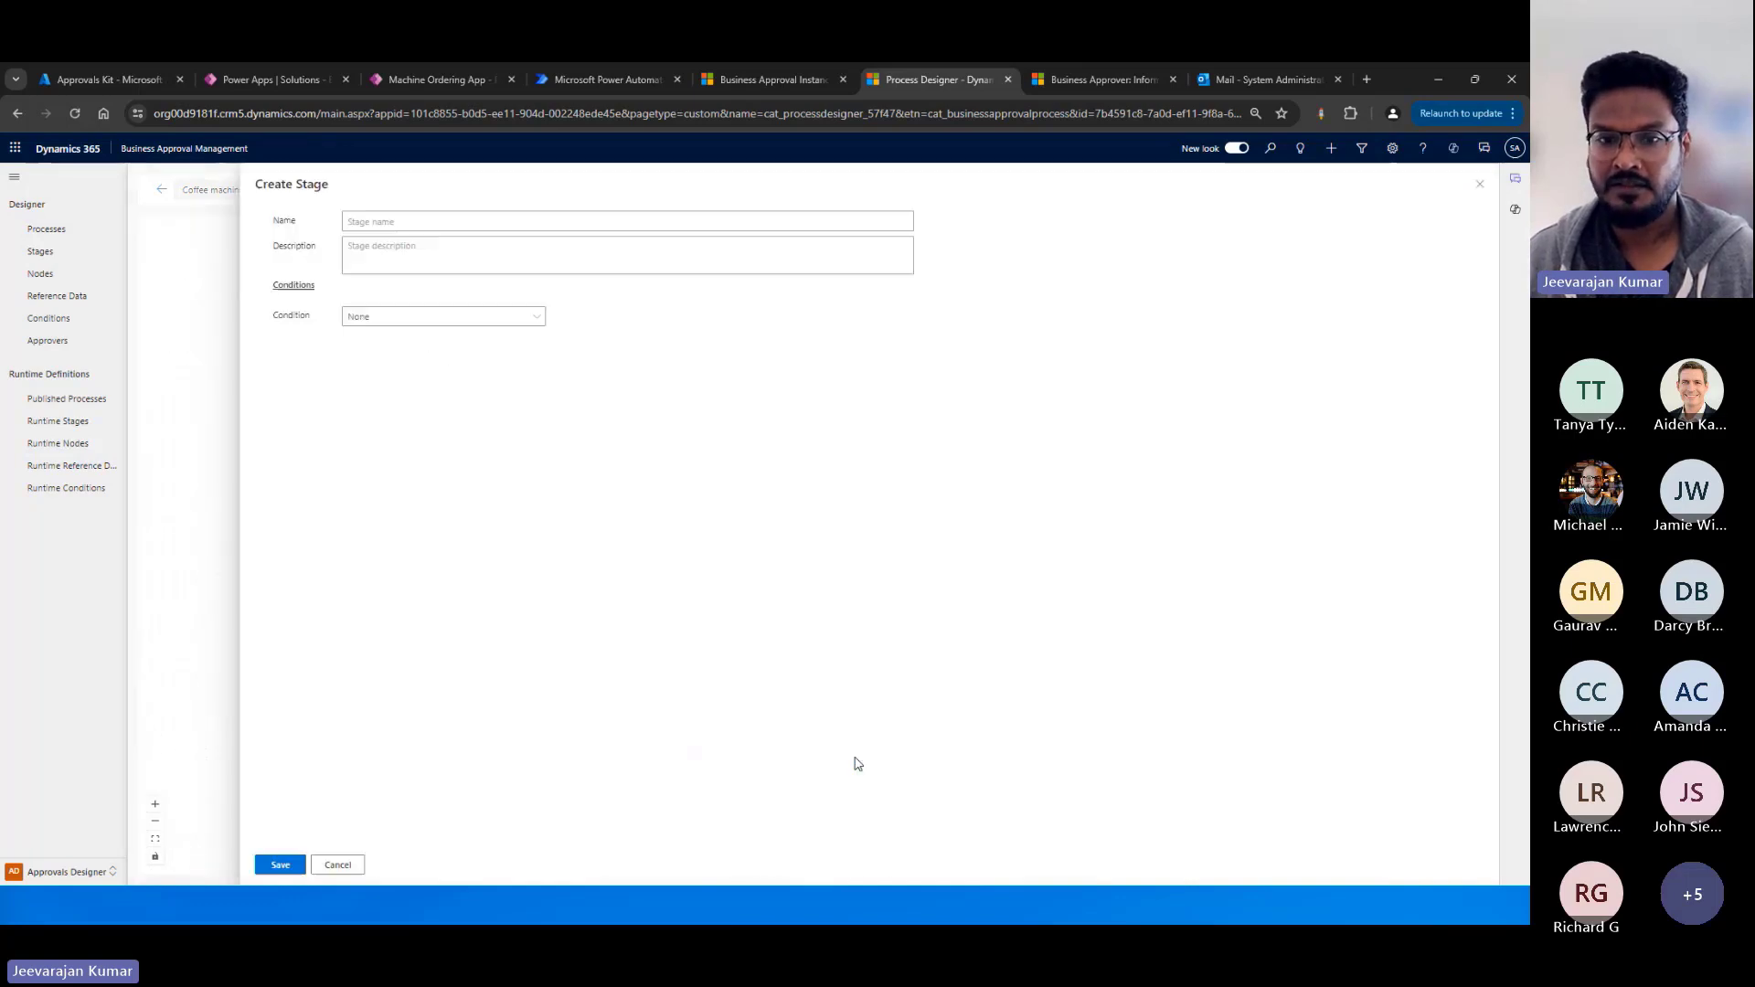
pyautogui.click(338, 865)
pyautogui.scroll(2, 932, 662)
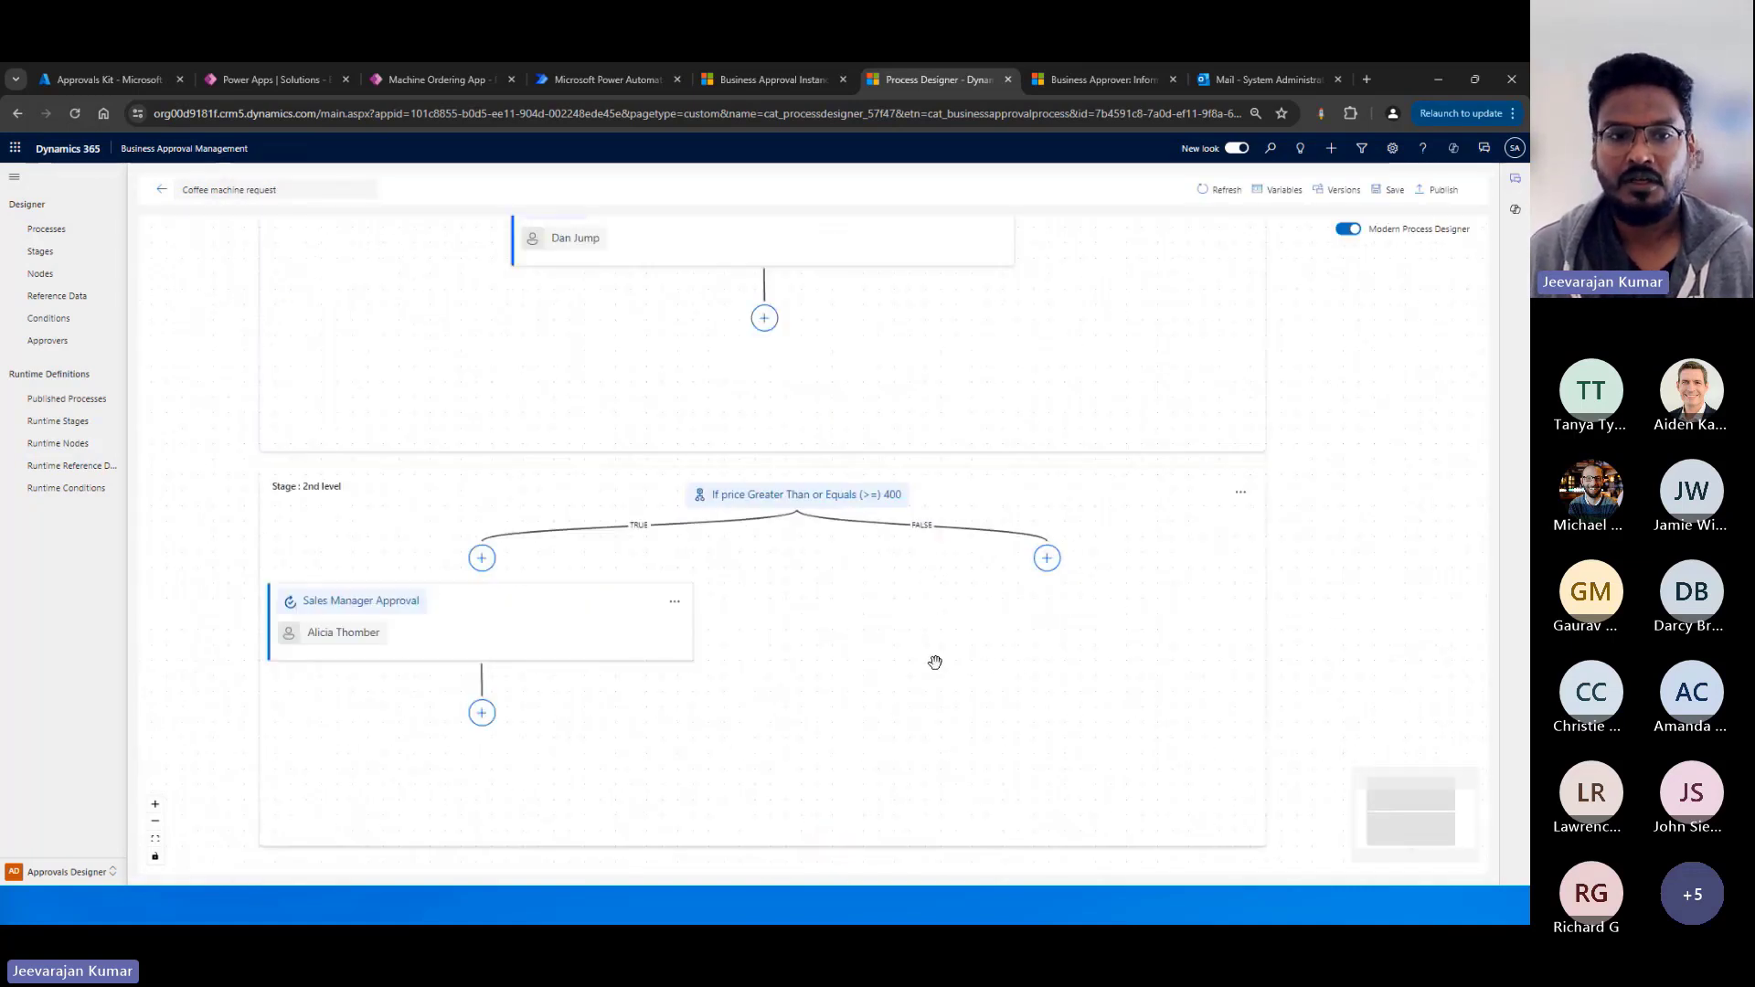
# Review the condition type options in the 2nd level stage's settings, and cancel the edit.
pyautogui.scroll(1, 1105, 557)
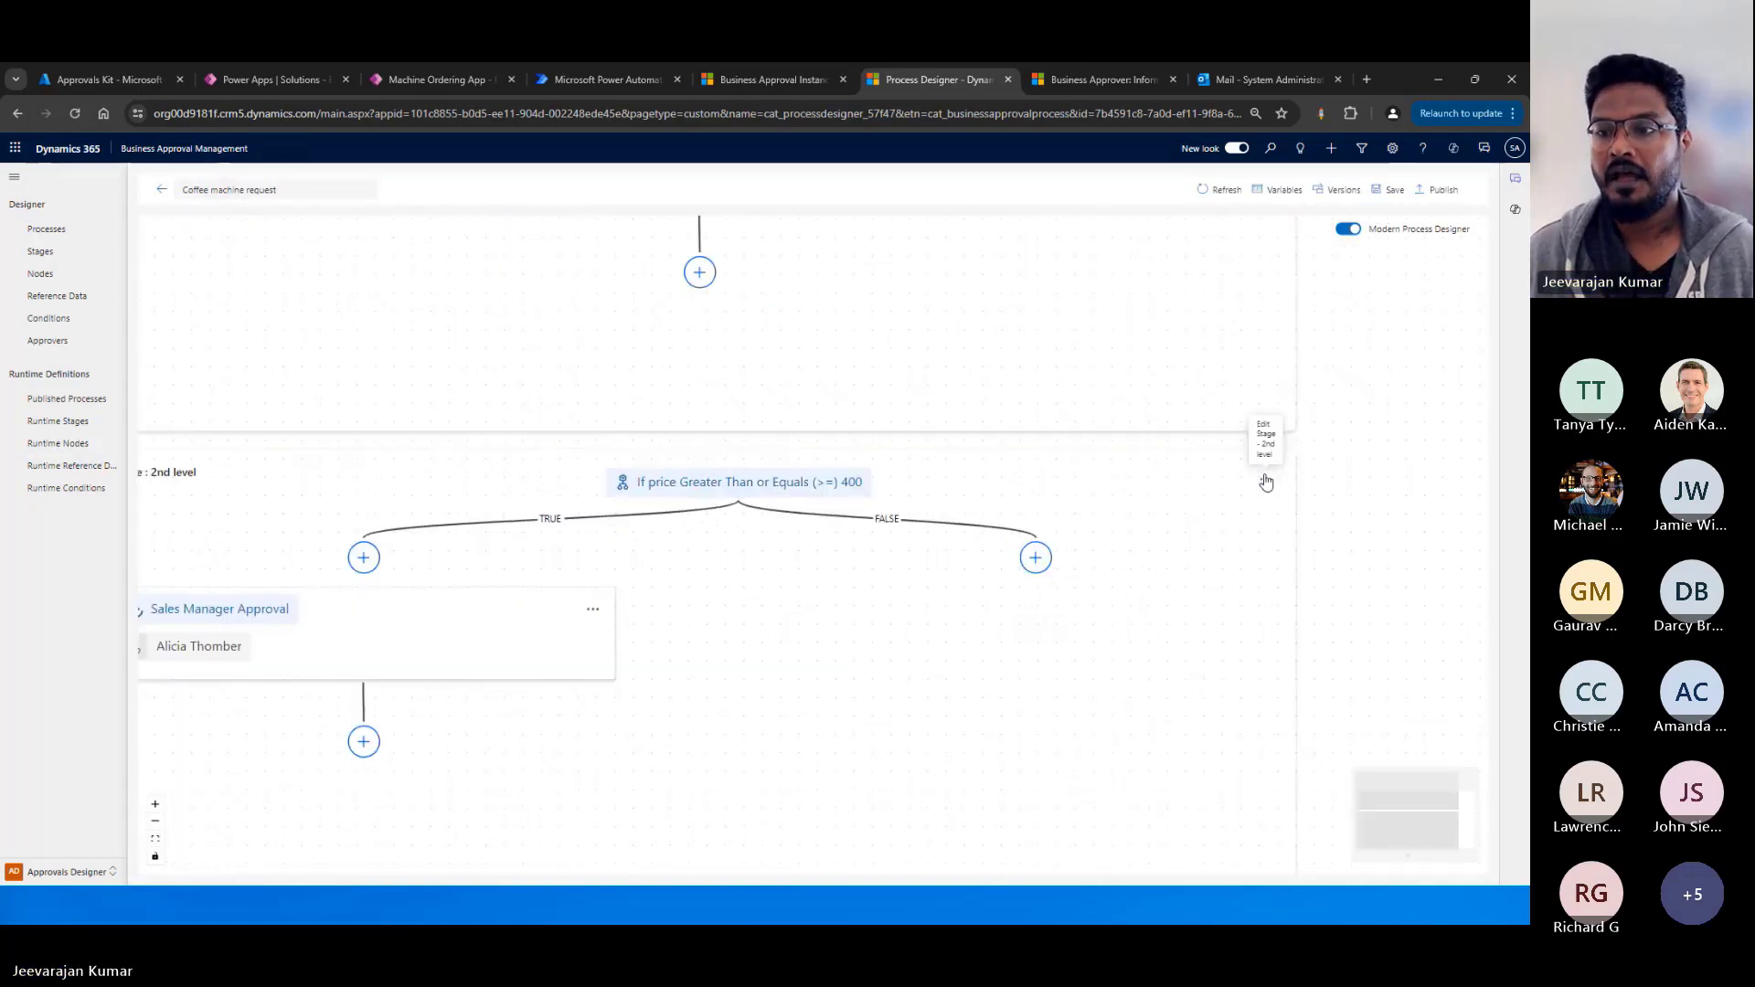
pyautogui.click(1266, 481)
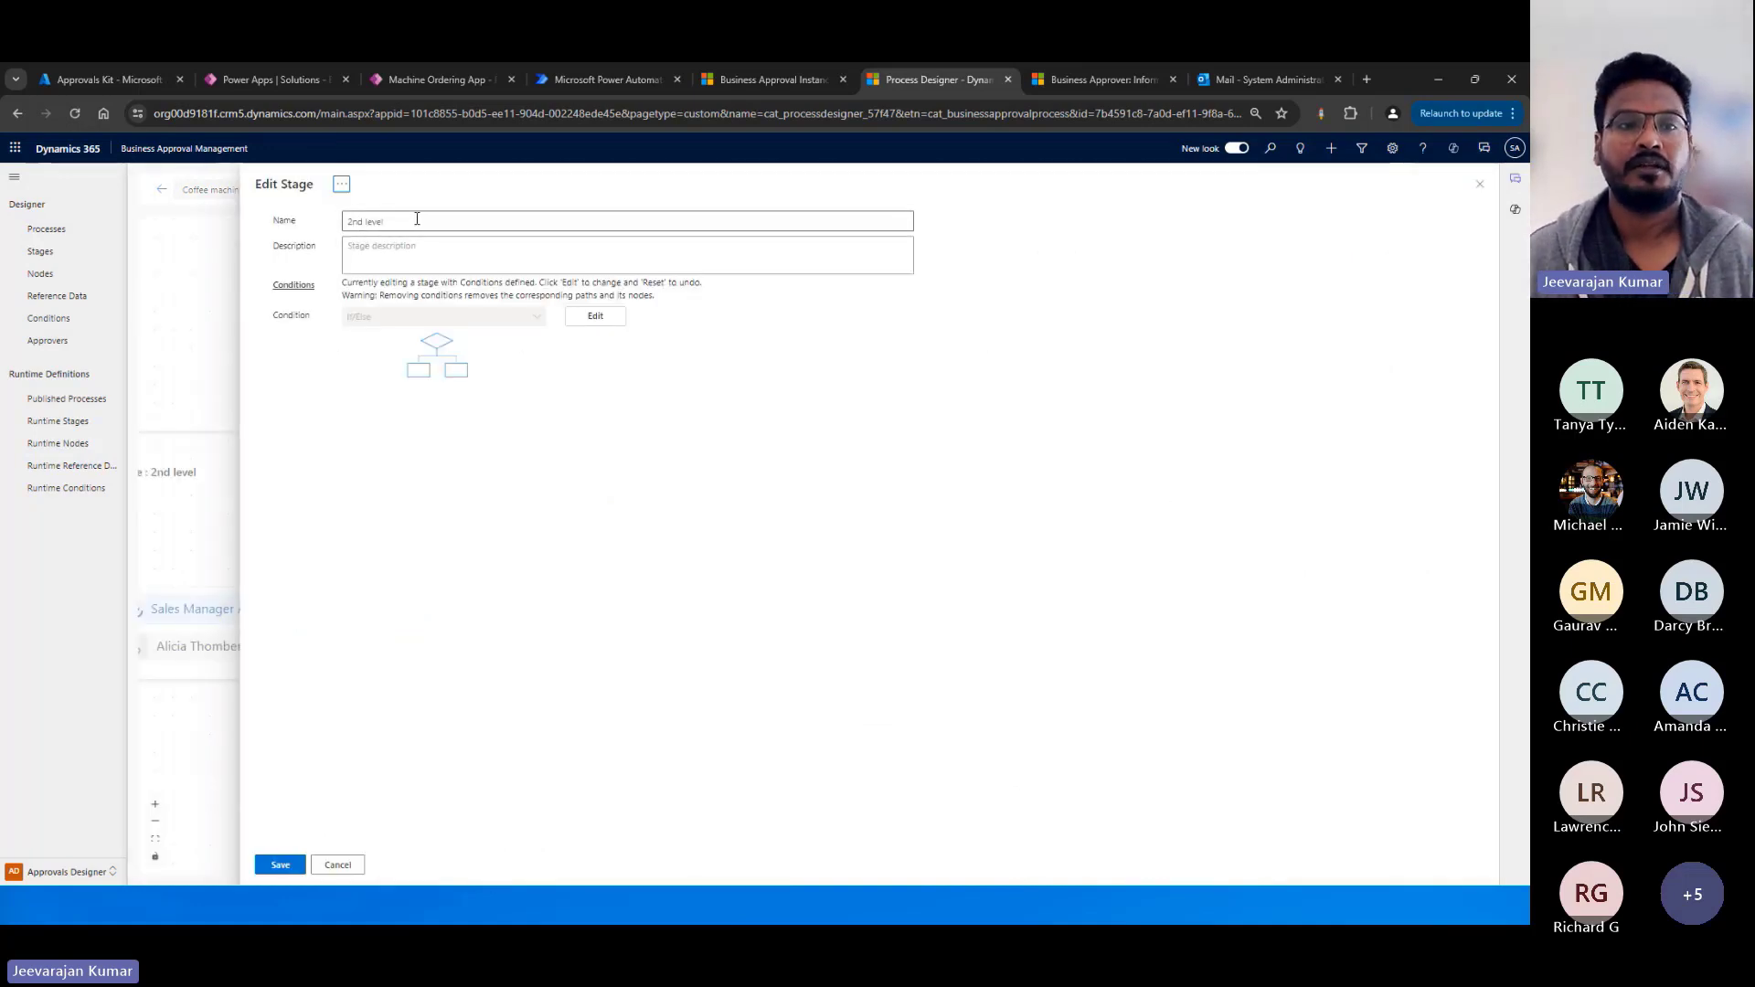
pyautogui.click(596, 317)
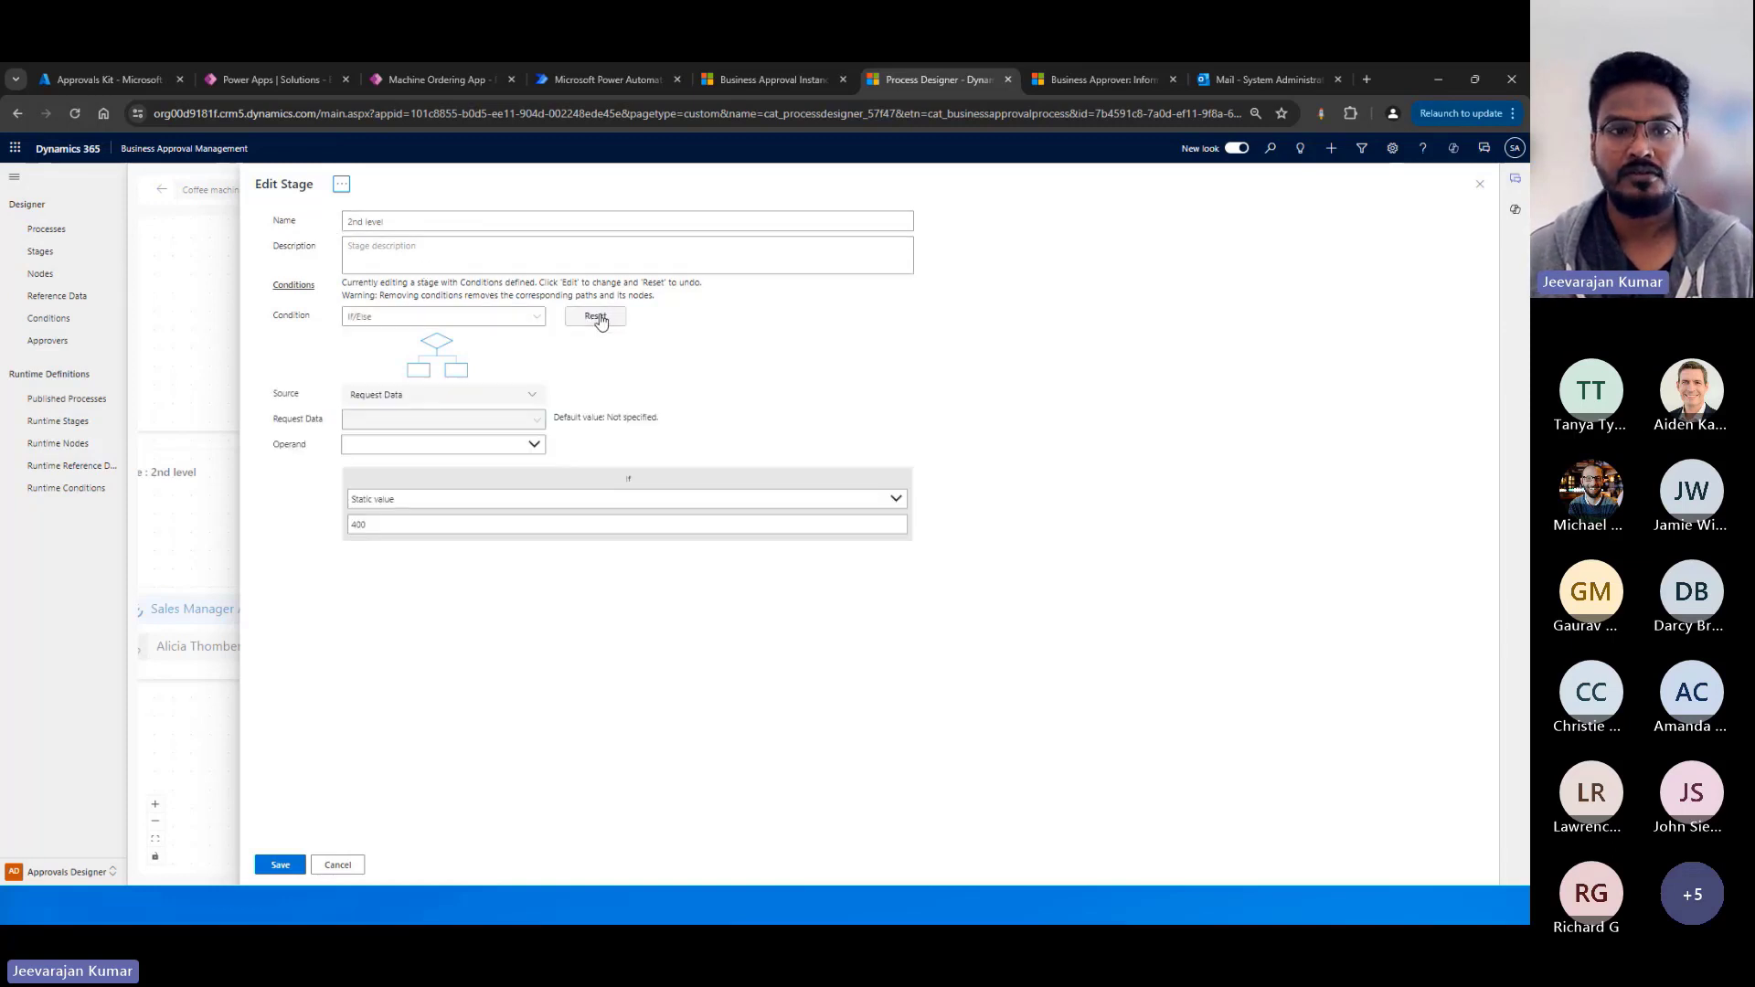
pyautogui.click(531, 320)
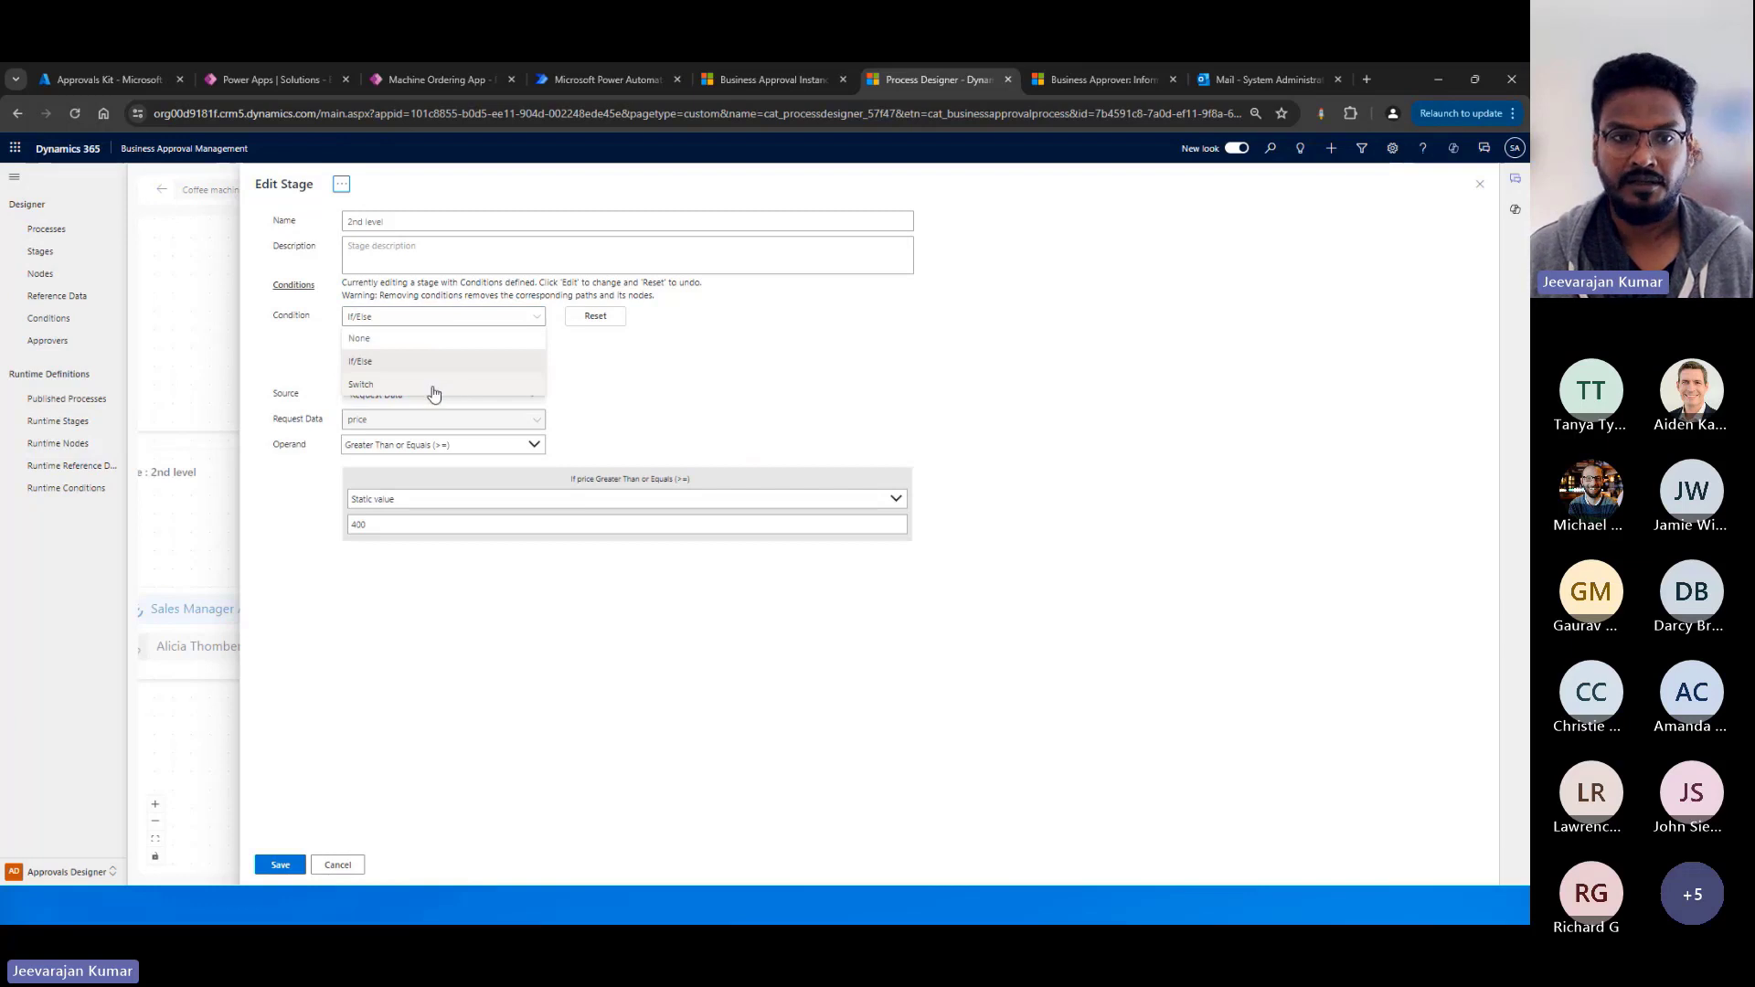
pyautogui.click(677, 363)
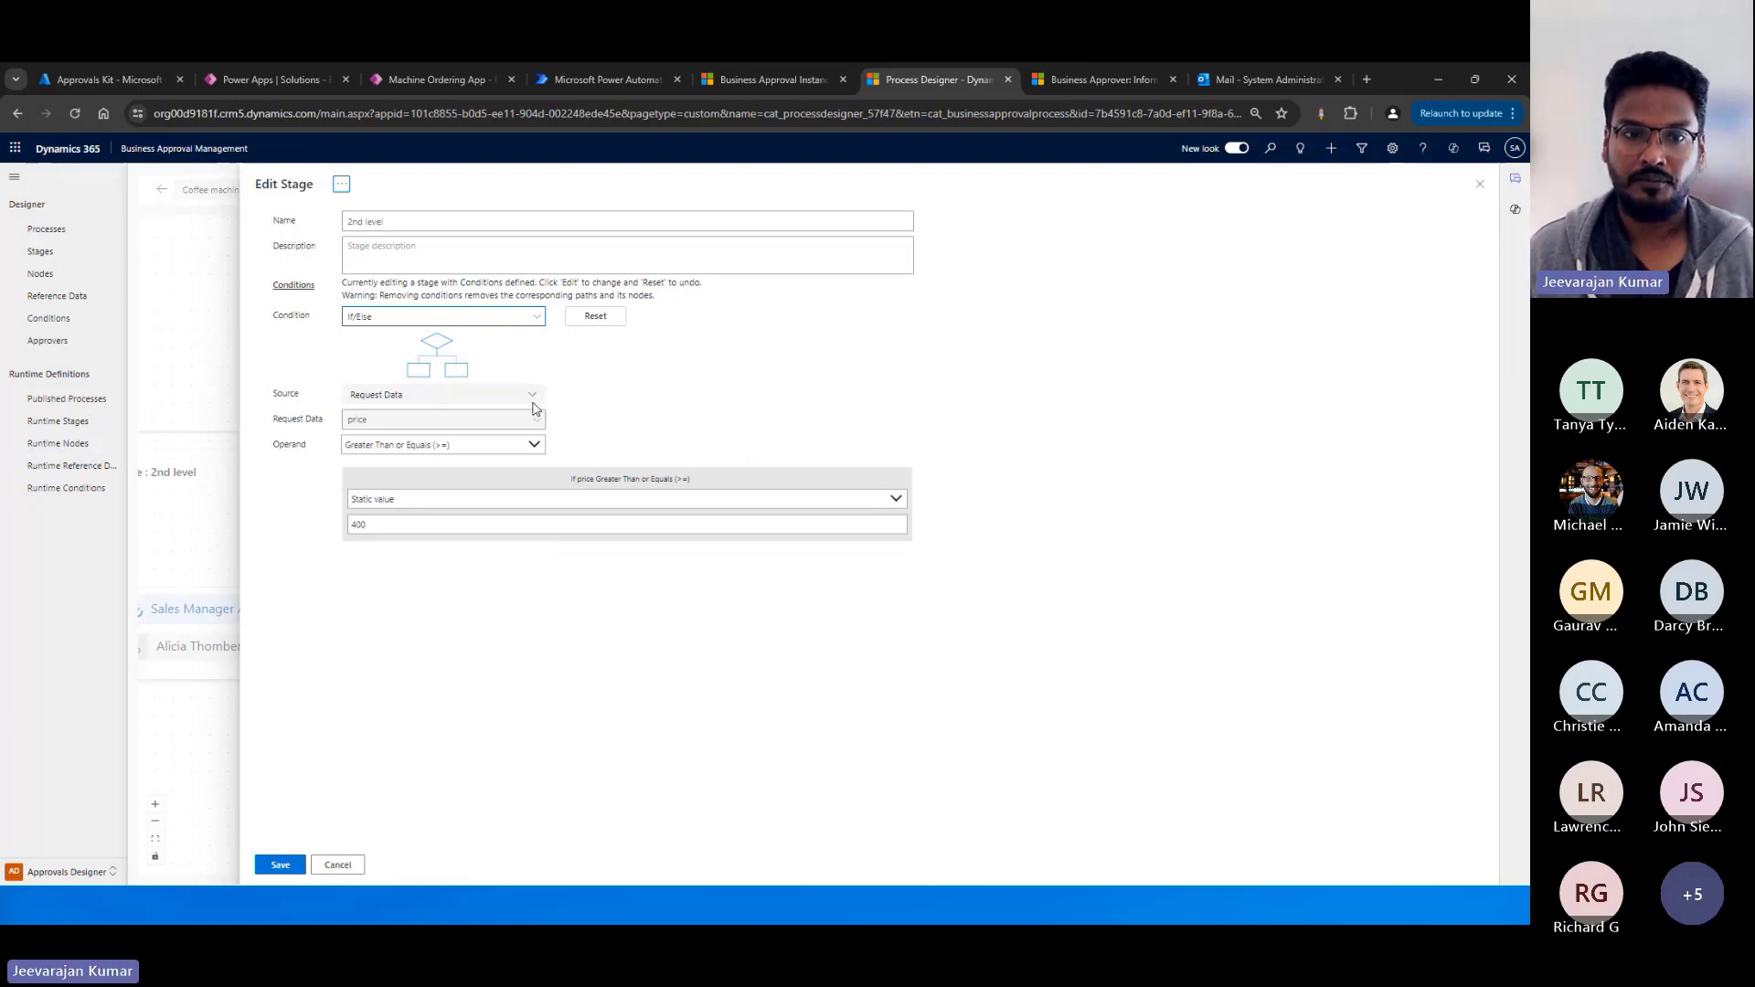
pyautogui.click(338, 867)
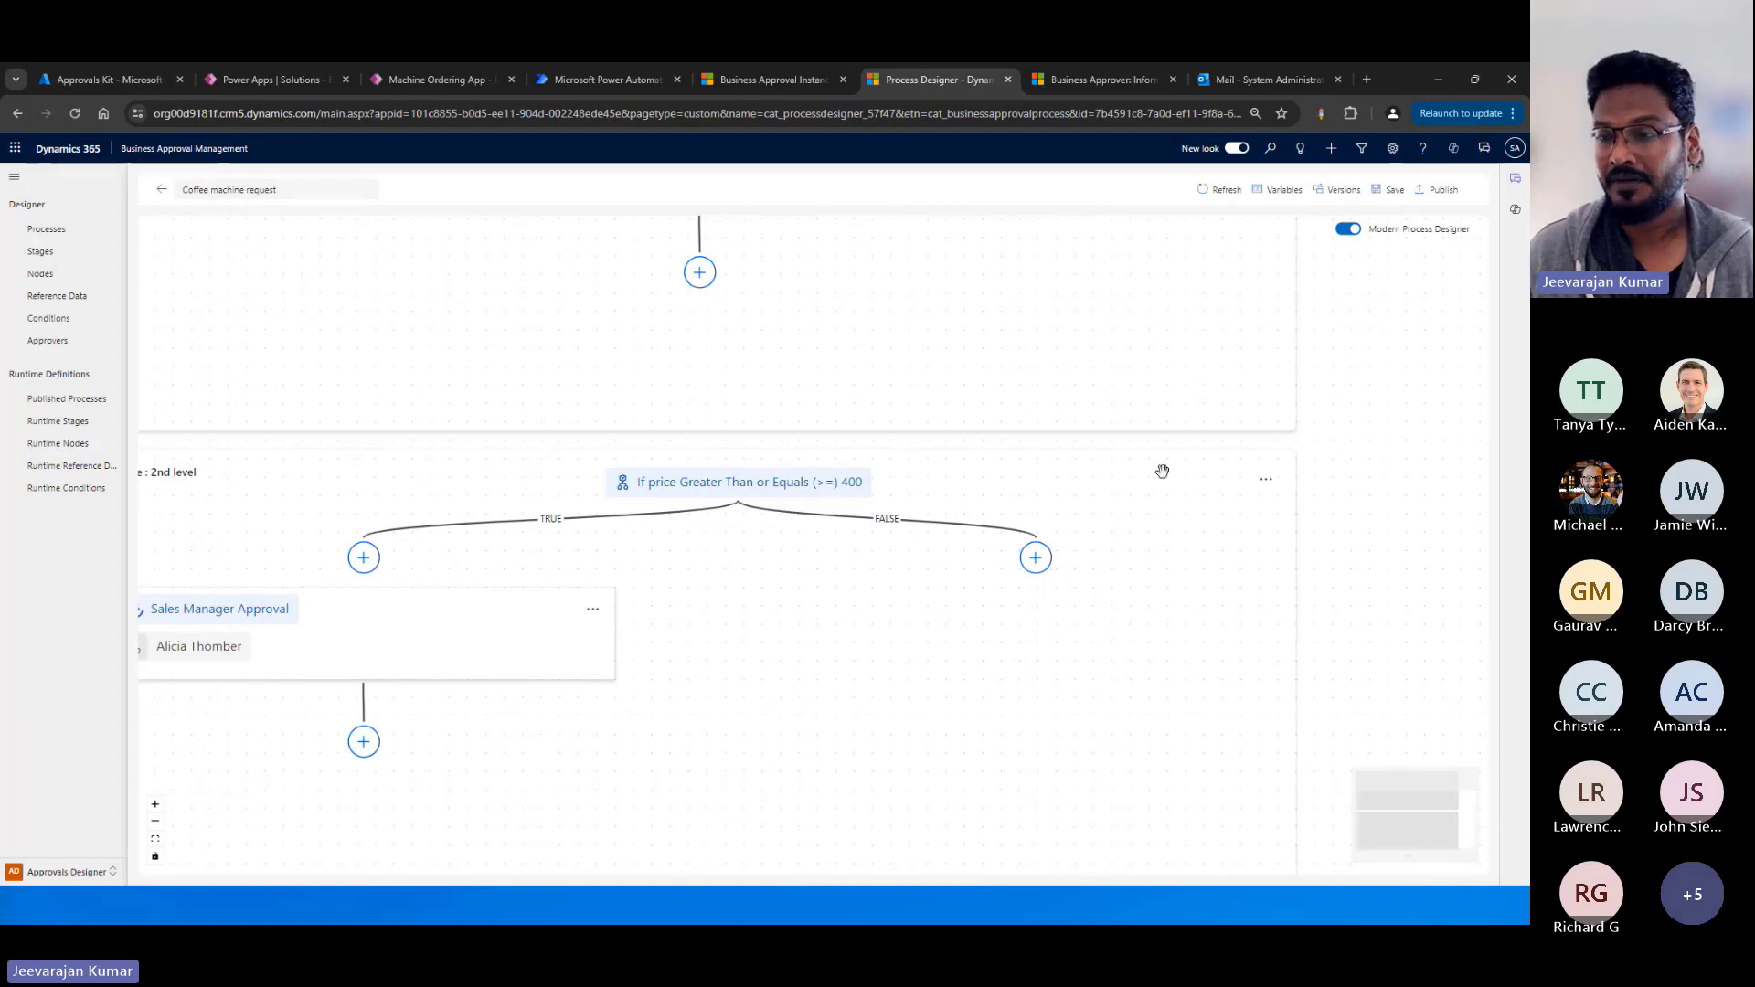
# View the process variables and the data types available for a new variable, and close the variable settings.
pyautogui.click(1283, 194)
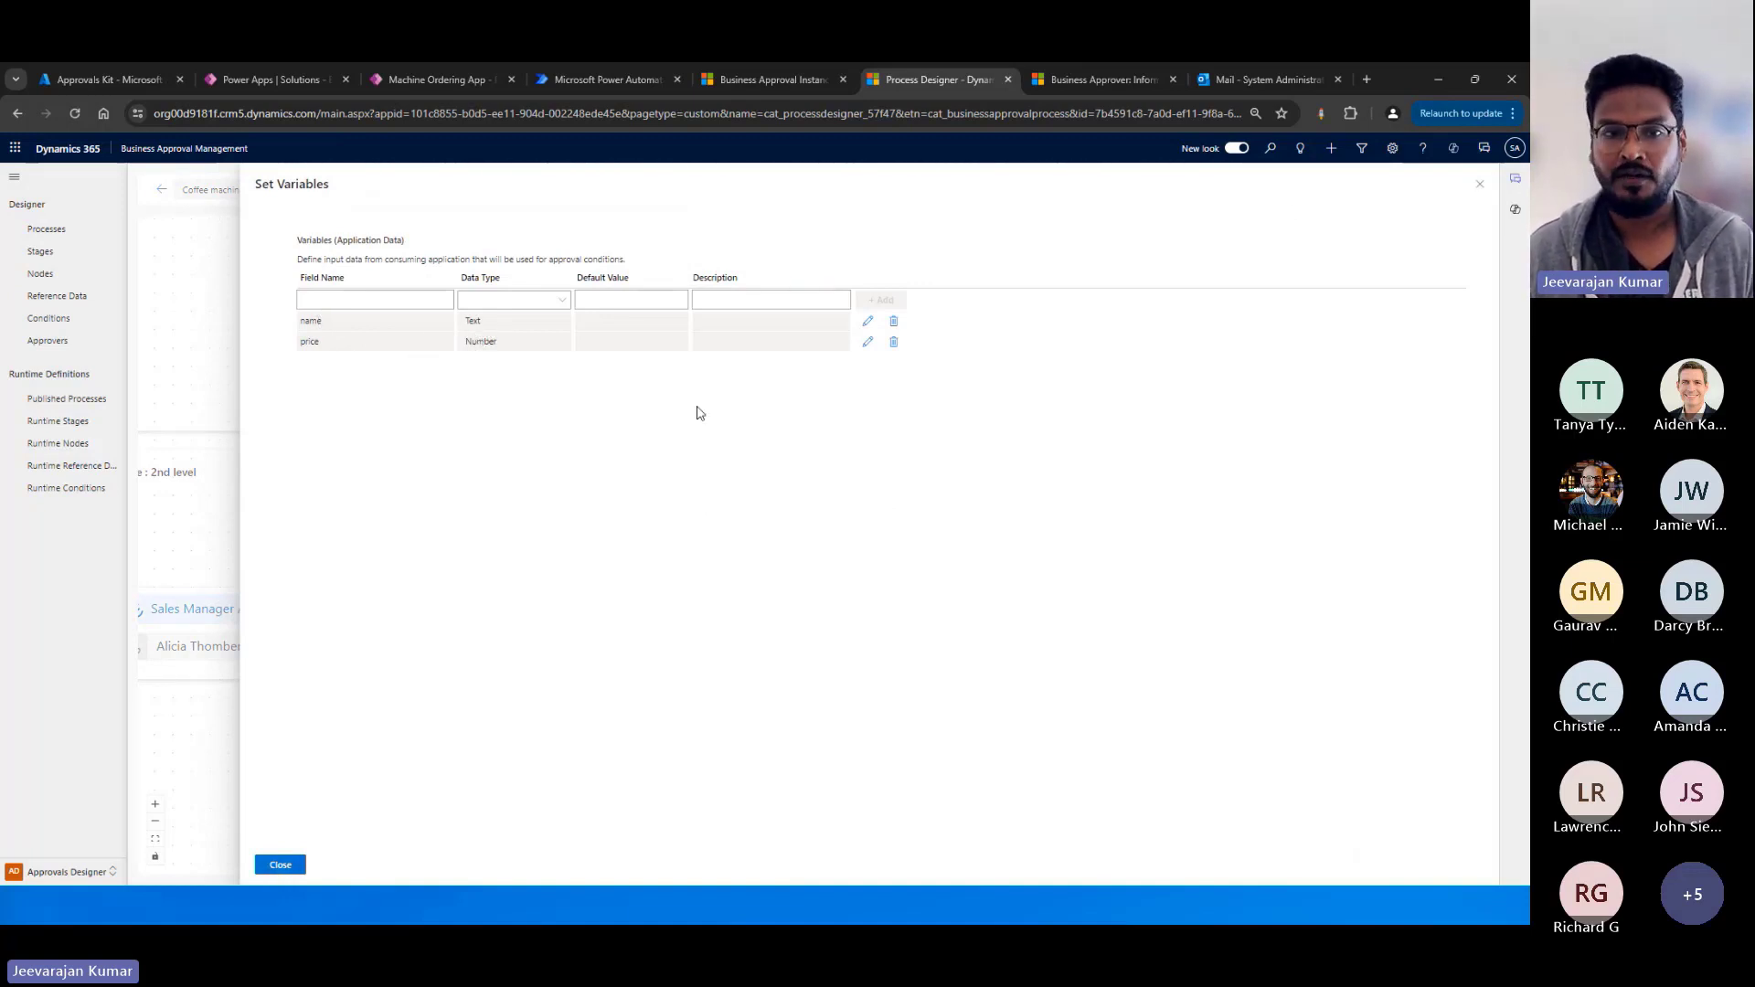
pyautogui.click(561, 300)
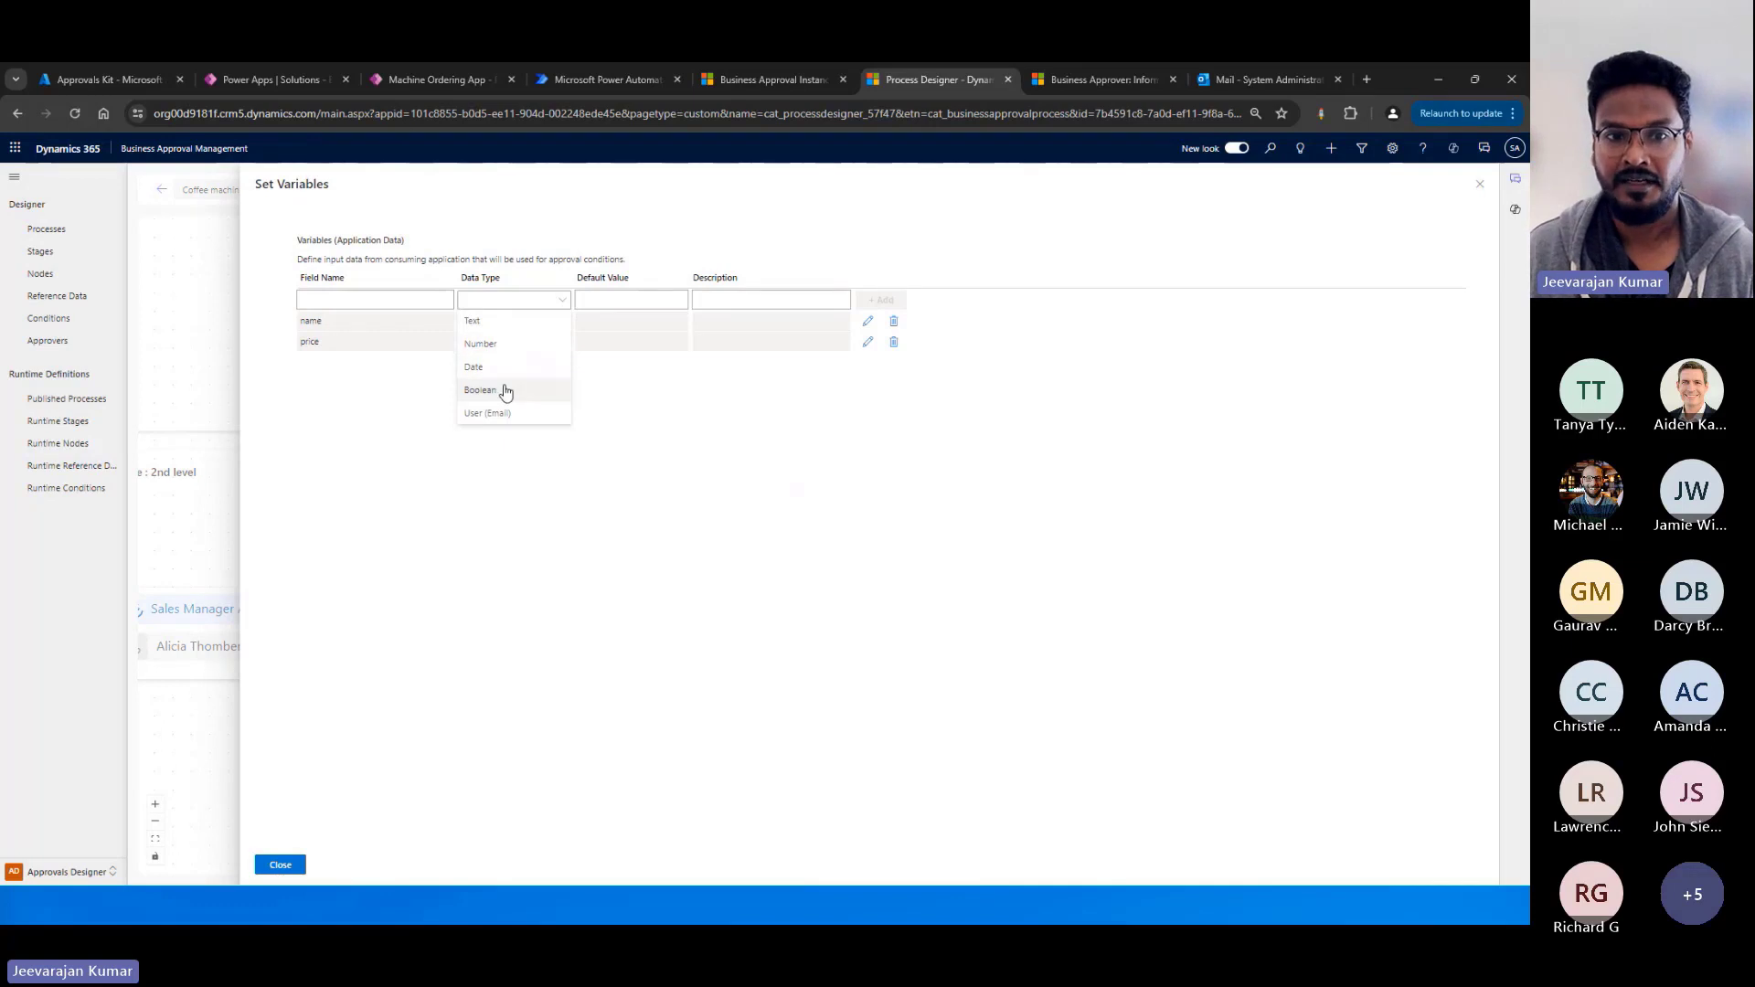
pyautogui.click(279, 865)
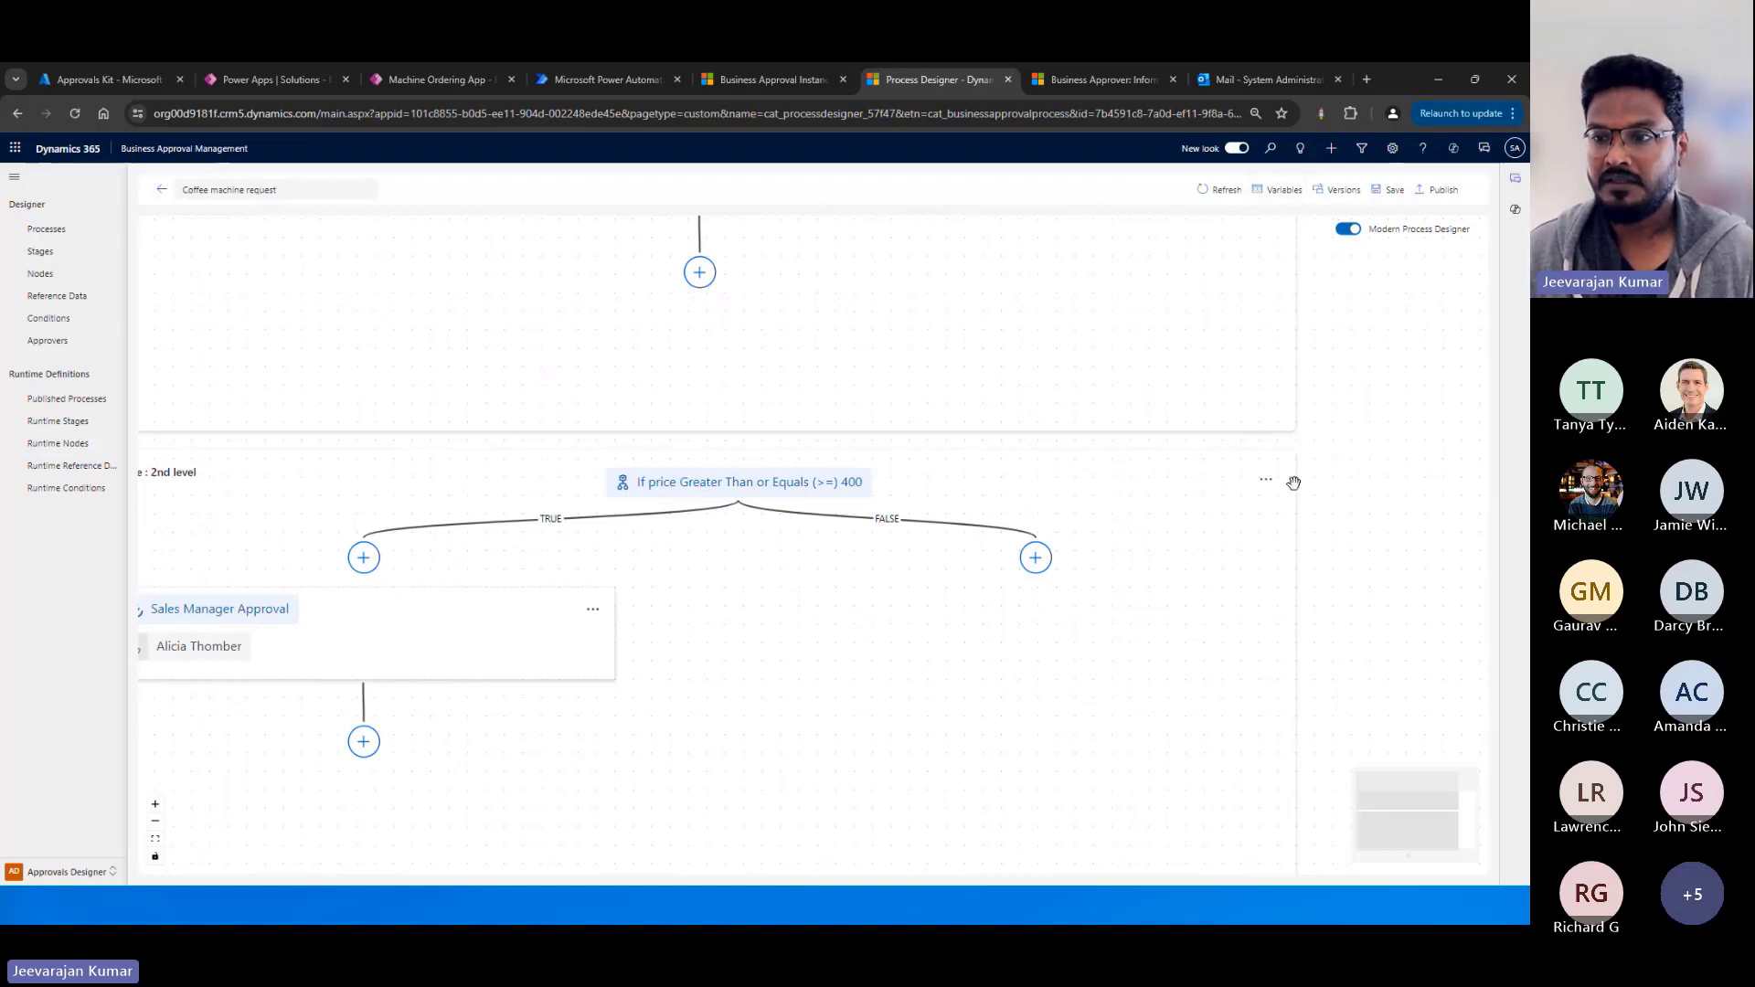
# Open the 2nd level stage's condition for editing and review its source options, keeping Request Data selected.
pyautogui.click(1266, 479)
pyautogui.click(1267, 462)
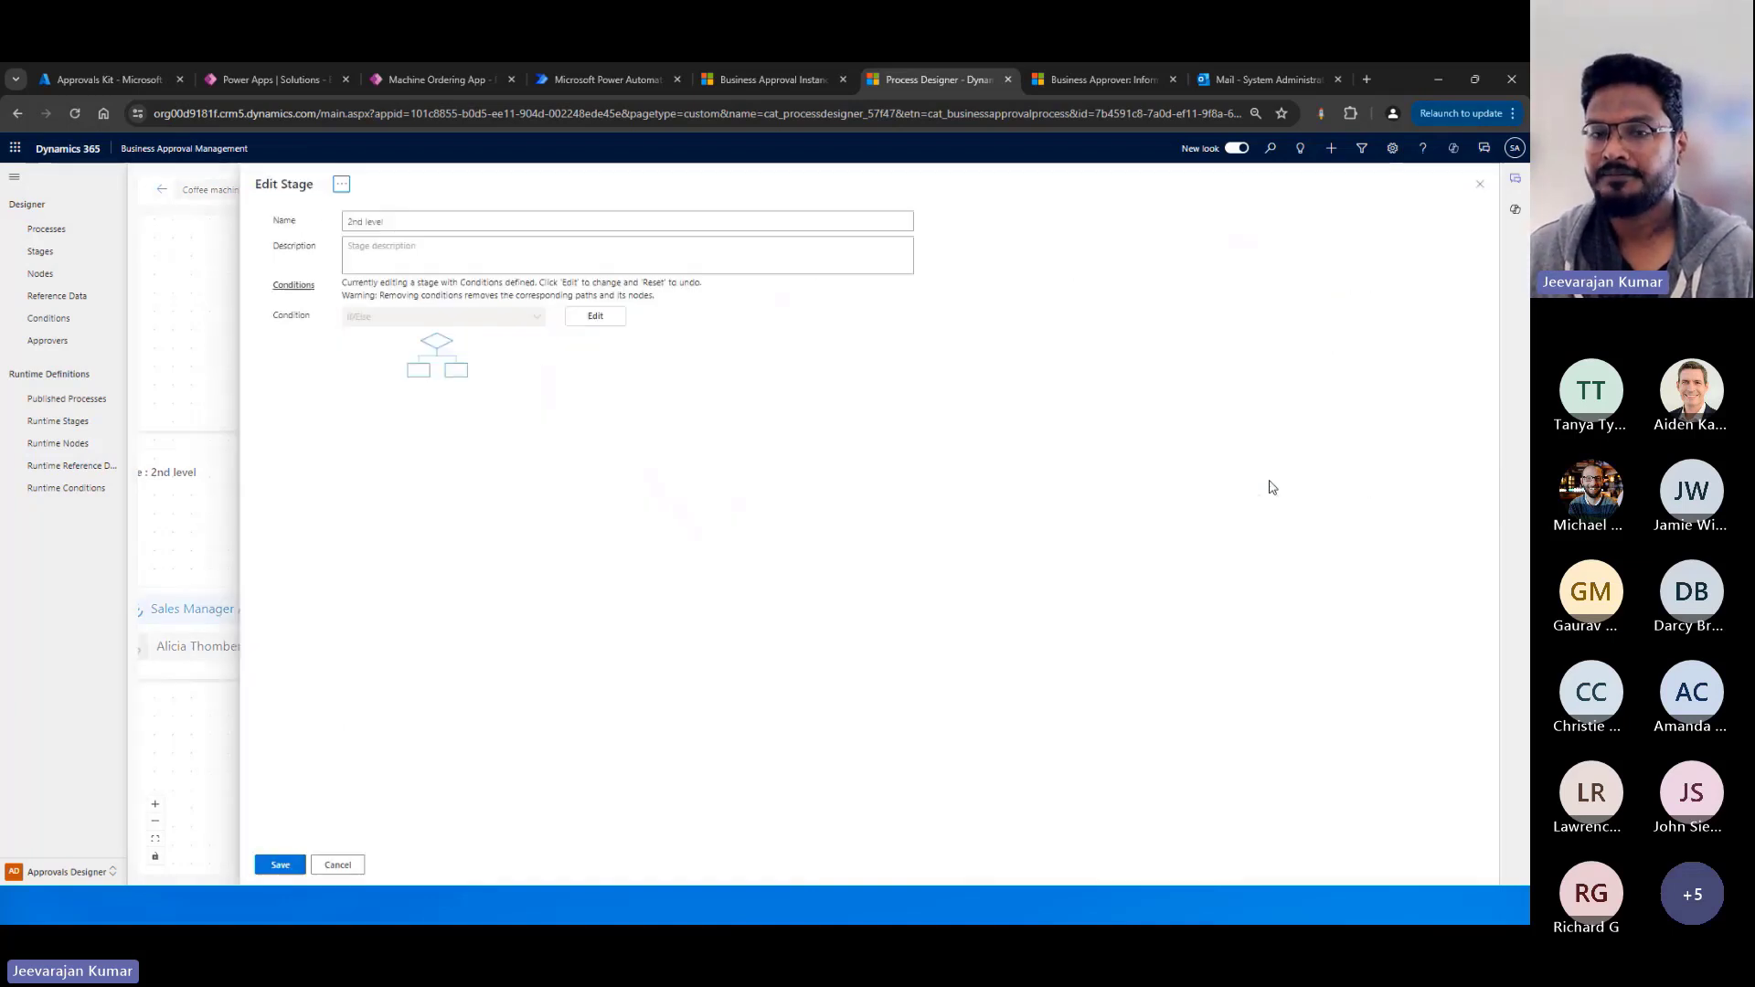
pyautogui.click(595, 316)
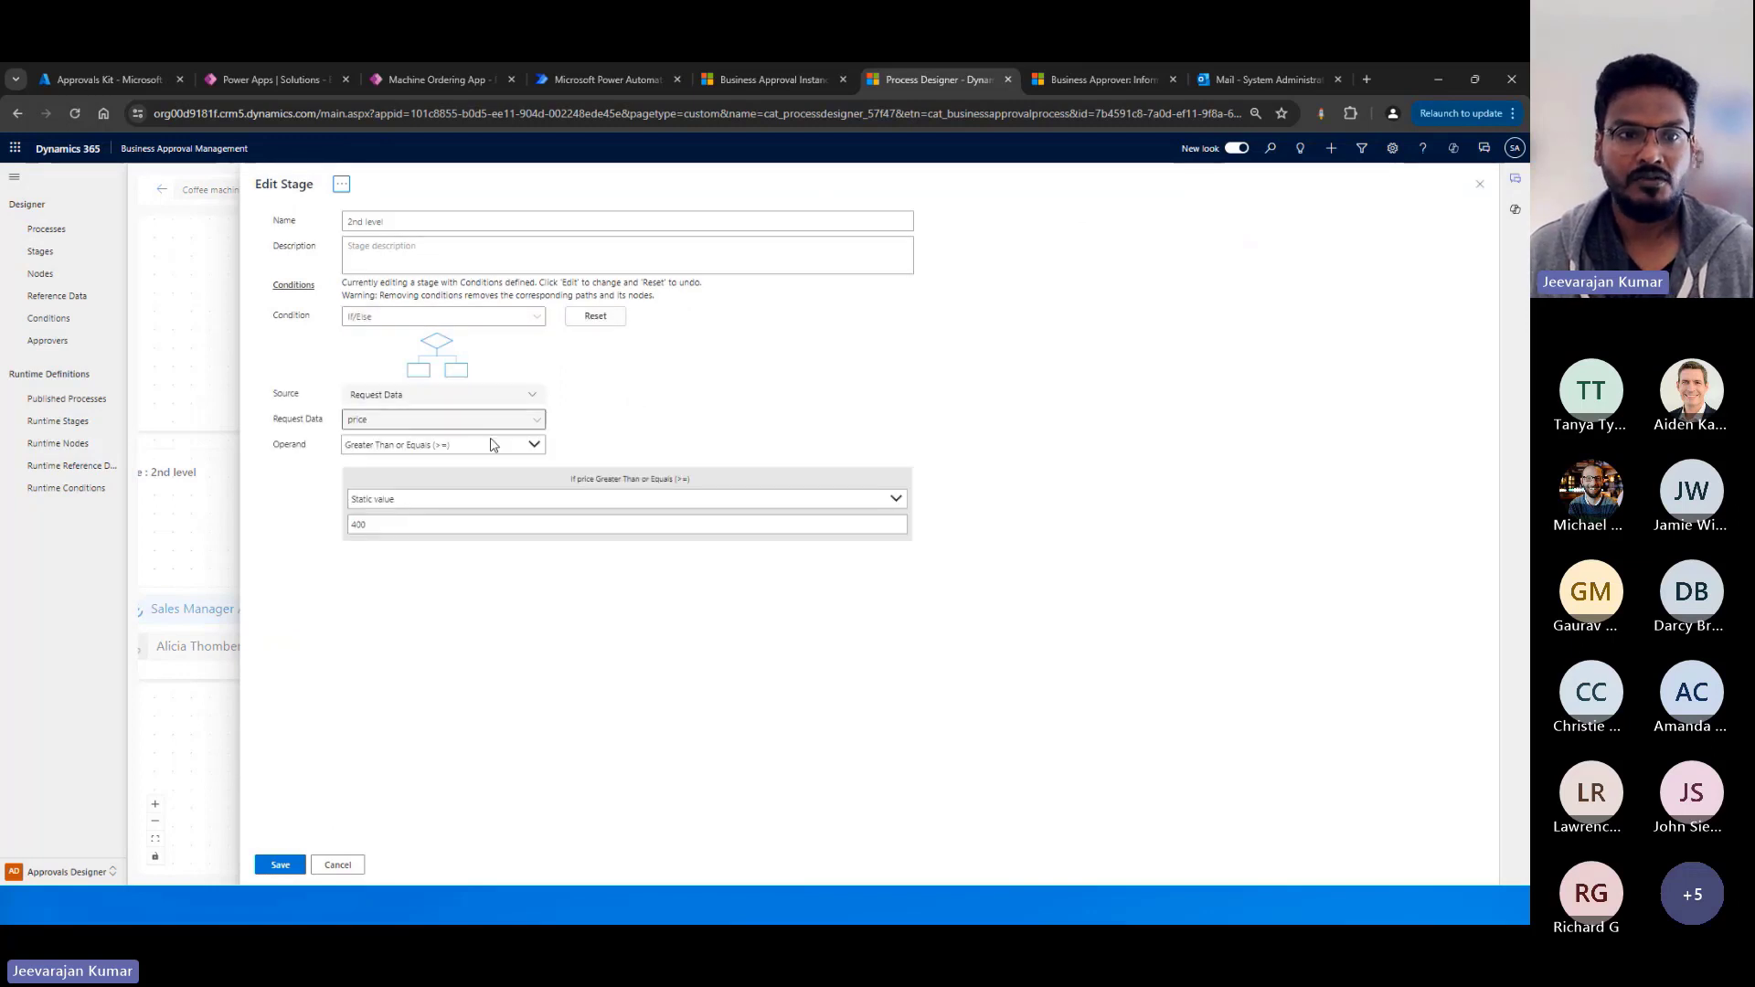
pyautogui.click(524, 395)
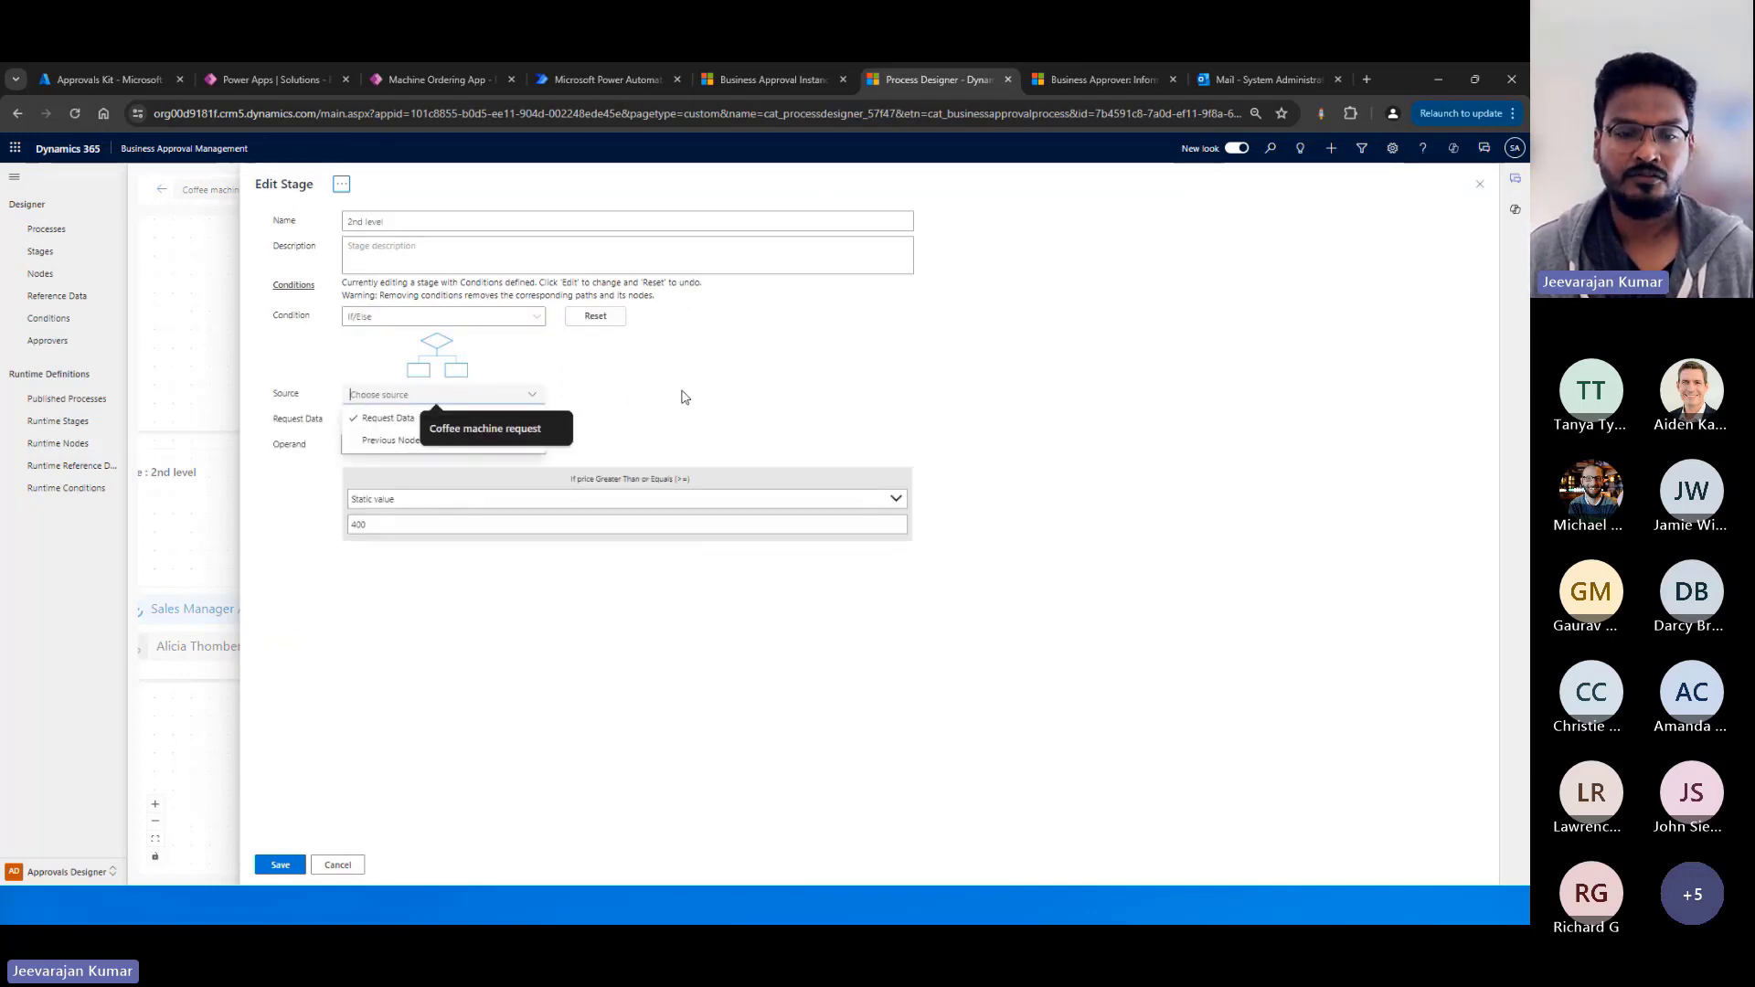
pyautogui.click(686, 397)
pyautogui.click(534, 403)
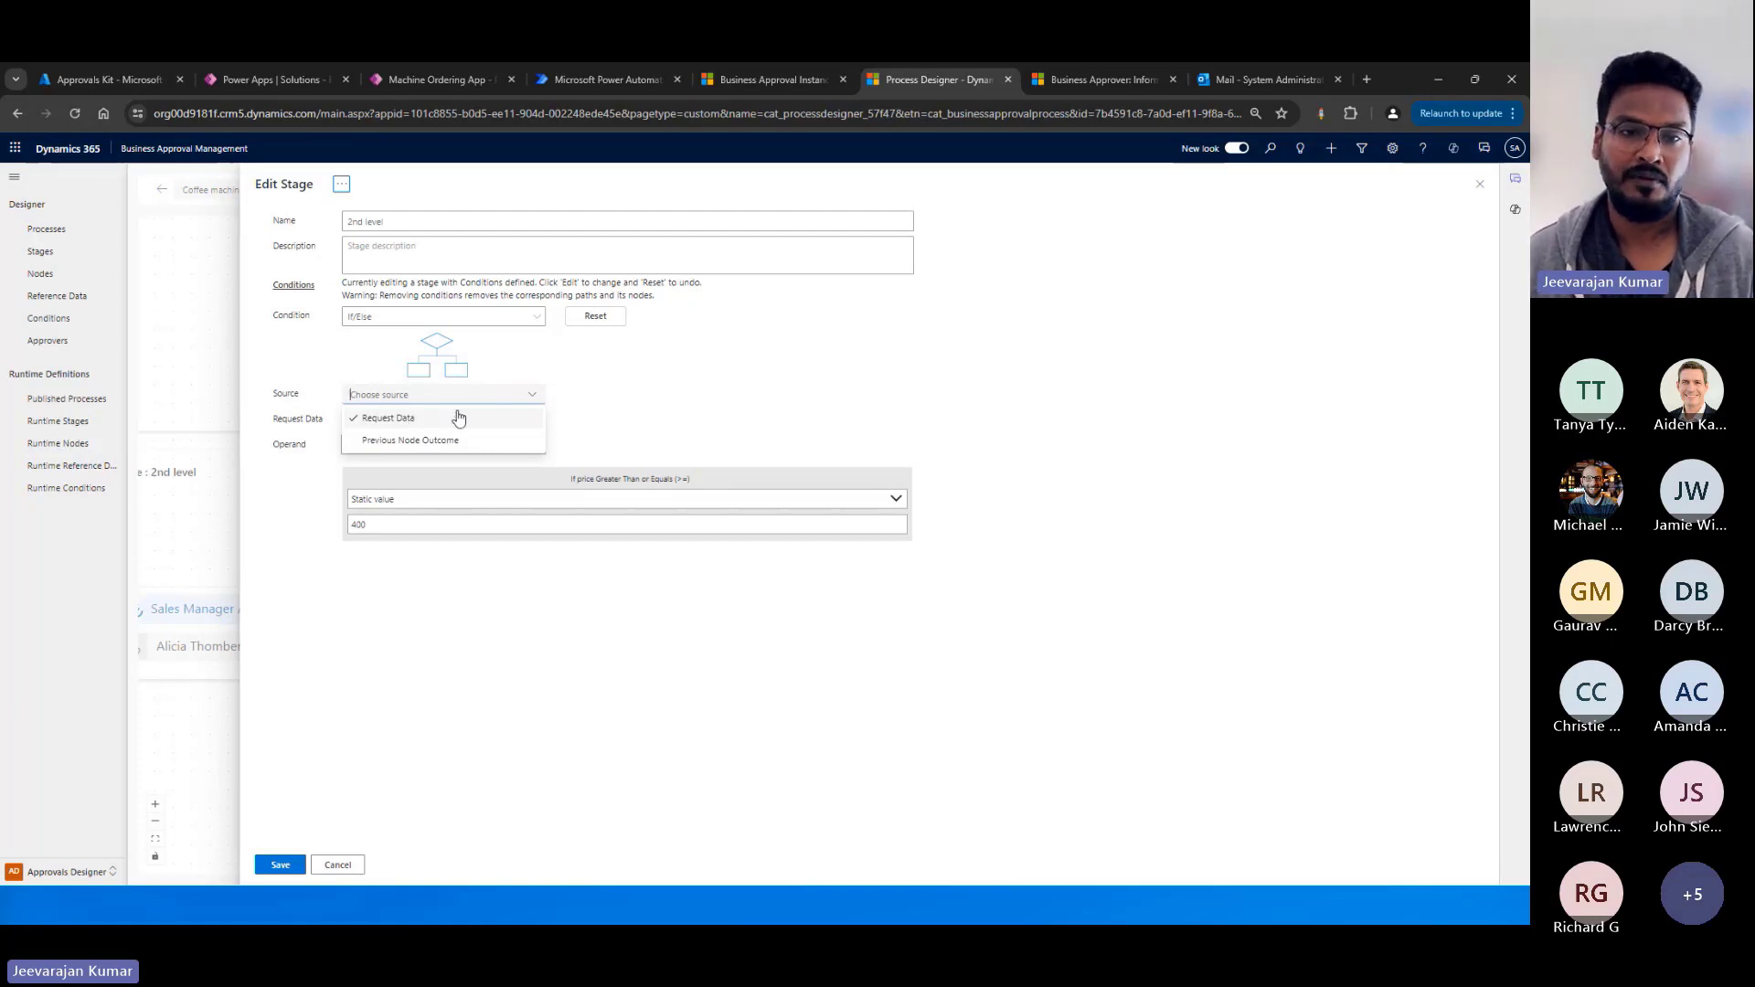
pyautogui.click(413, 419)
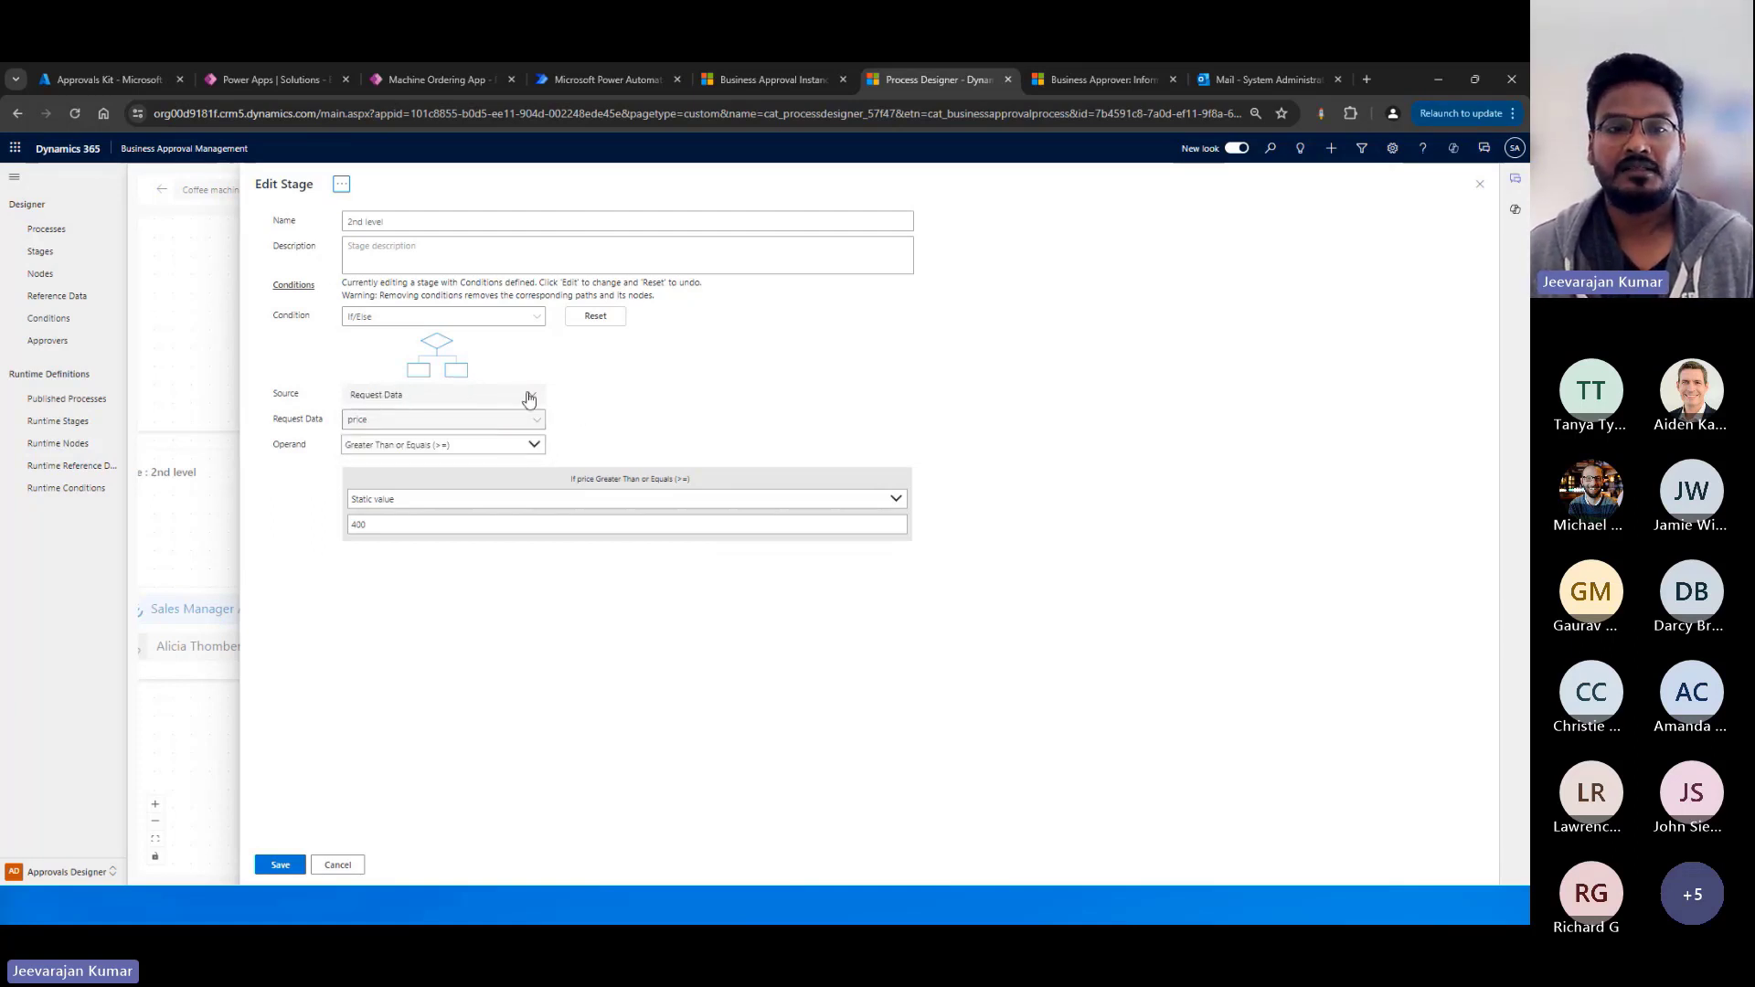
# Review the condition's request data fields, operands and comparison value types, and cancel the stage edit.
pyautogui.click(539, 422)
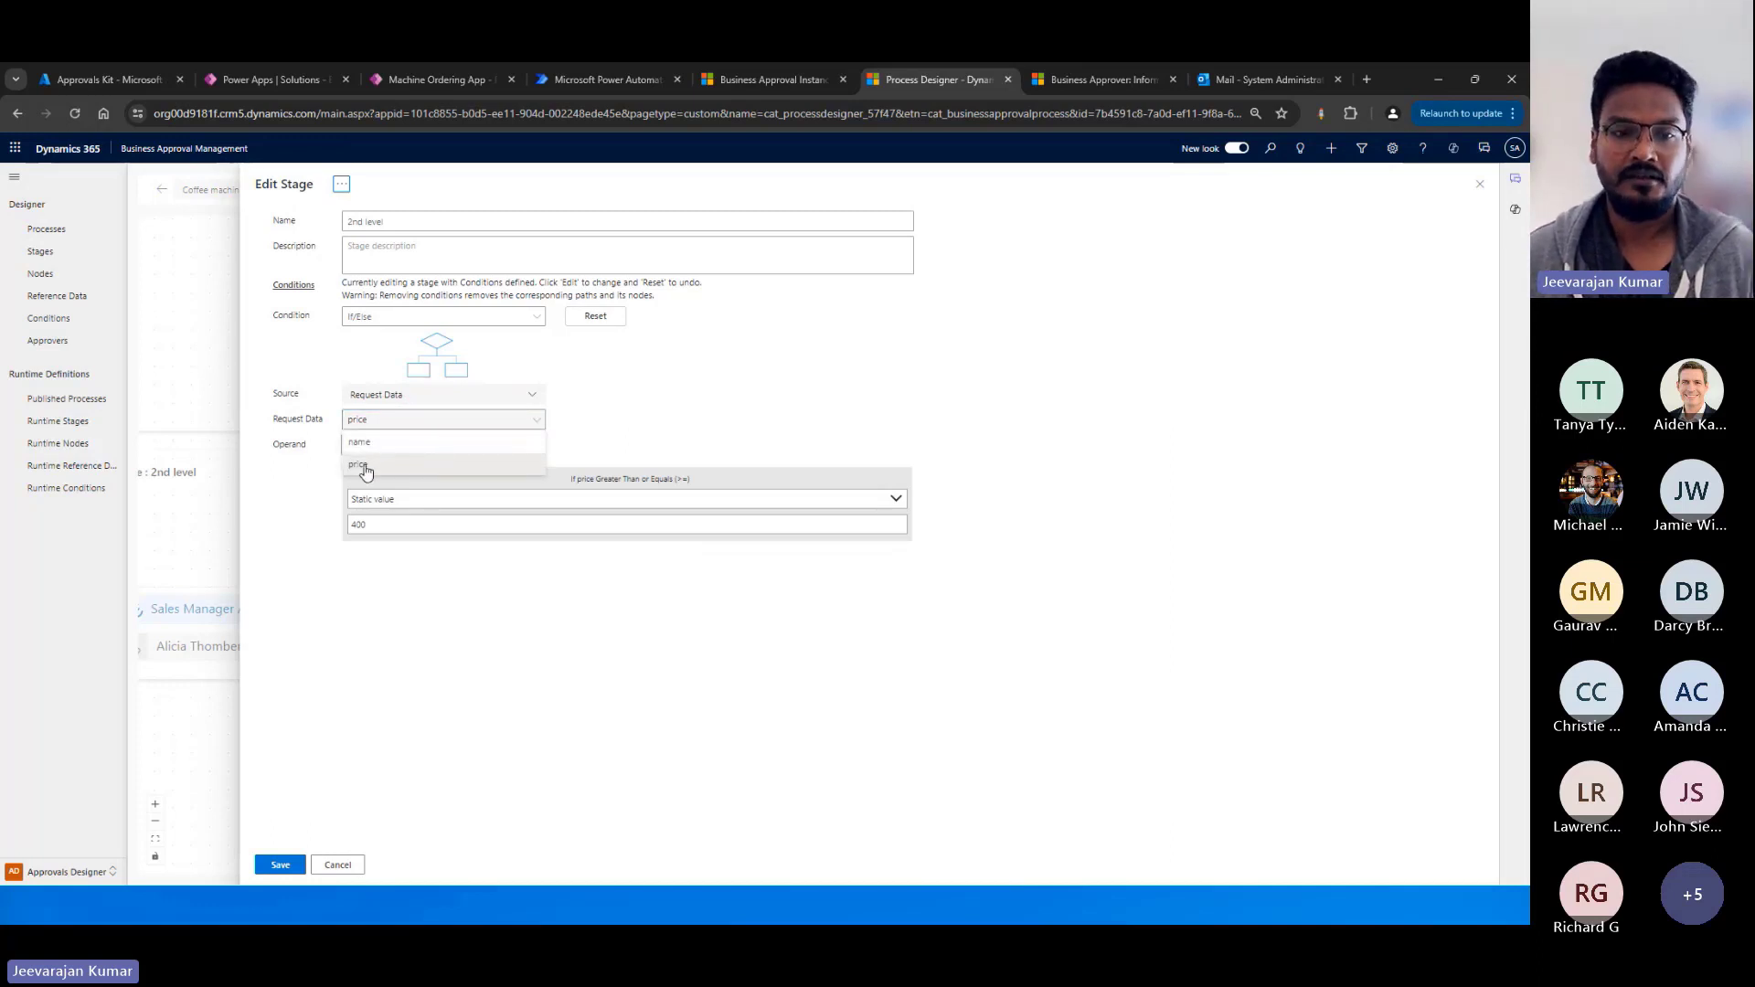
pyautogui.click(665, 421)
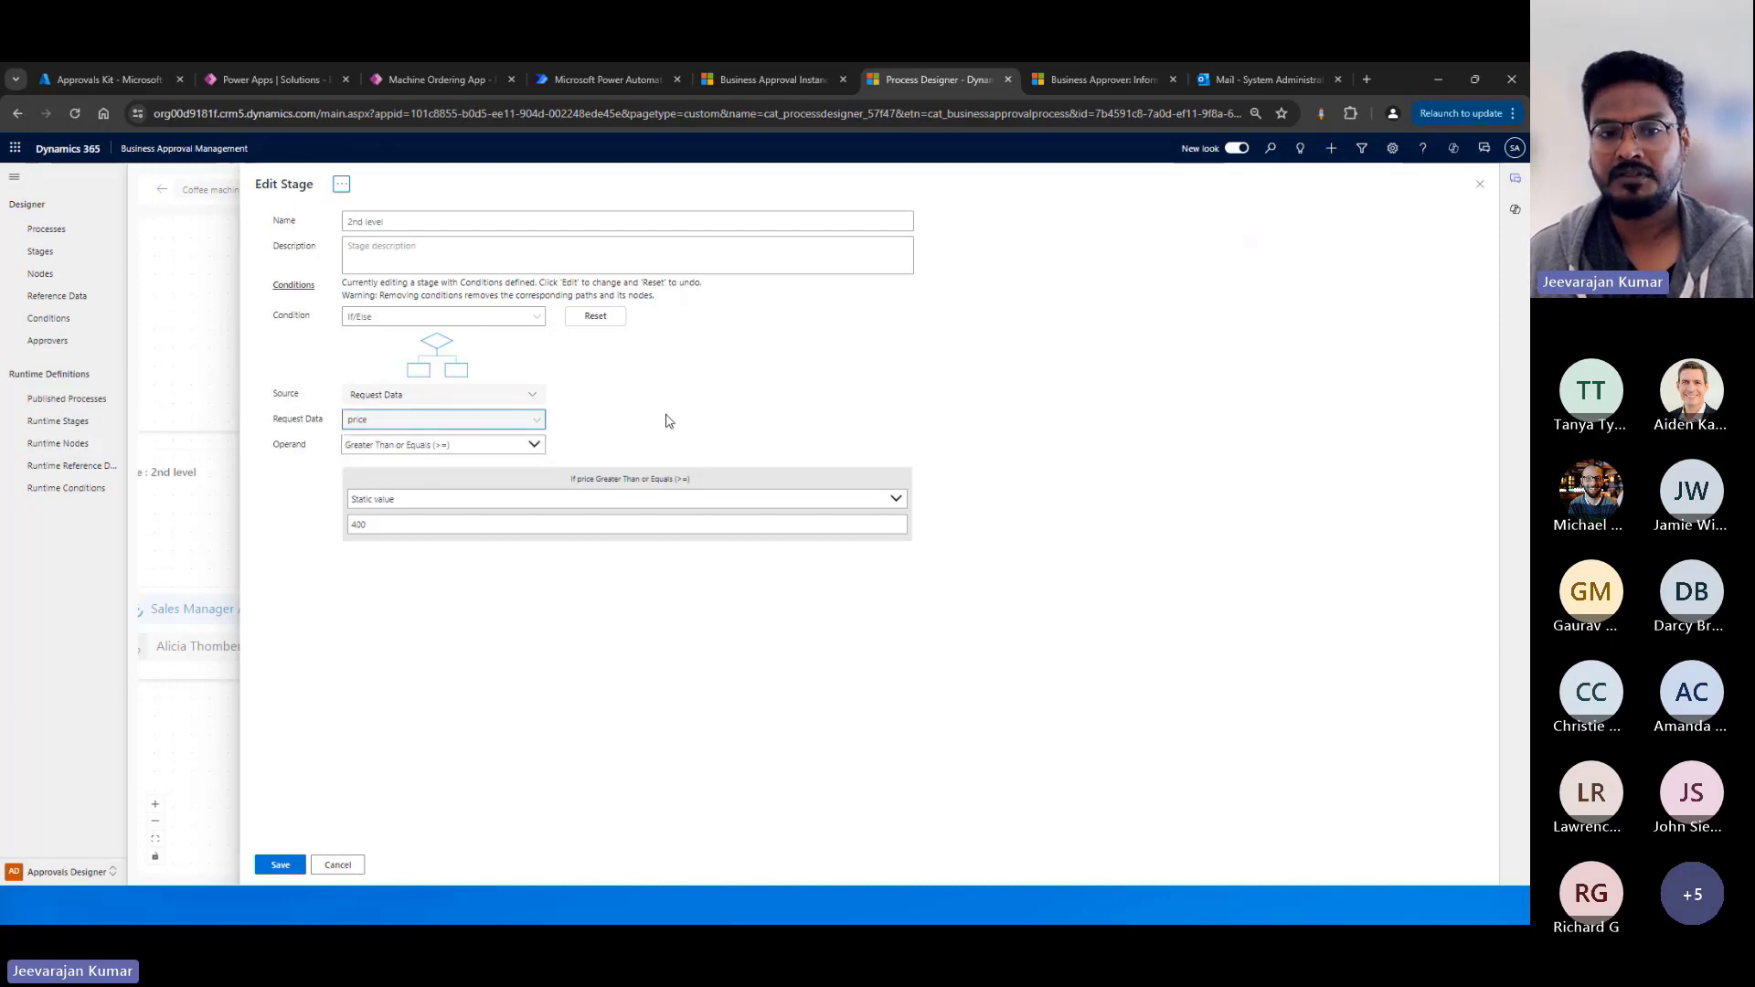
pyautogui.click(535, 445)
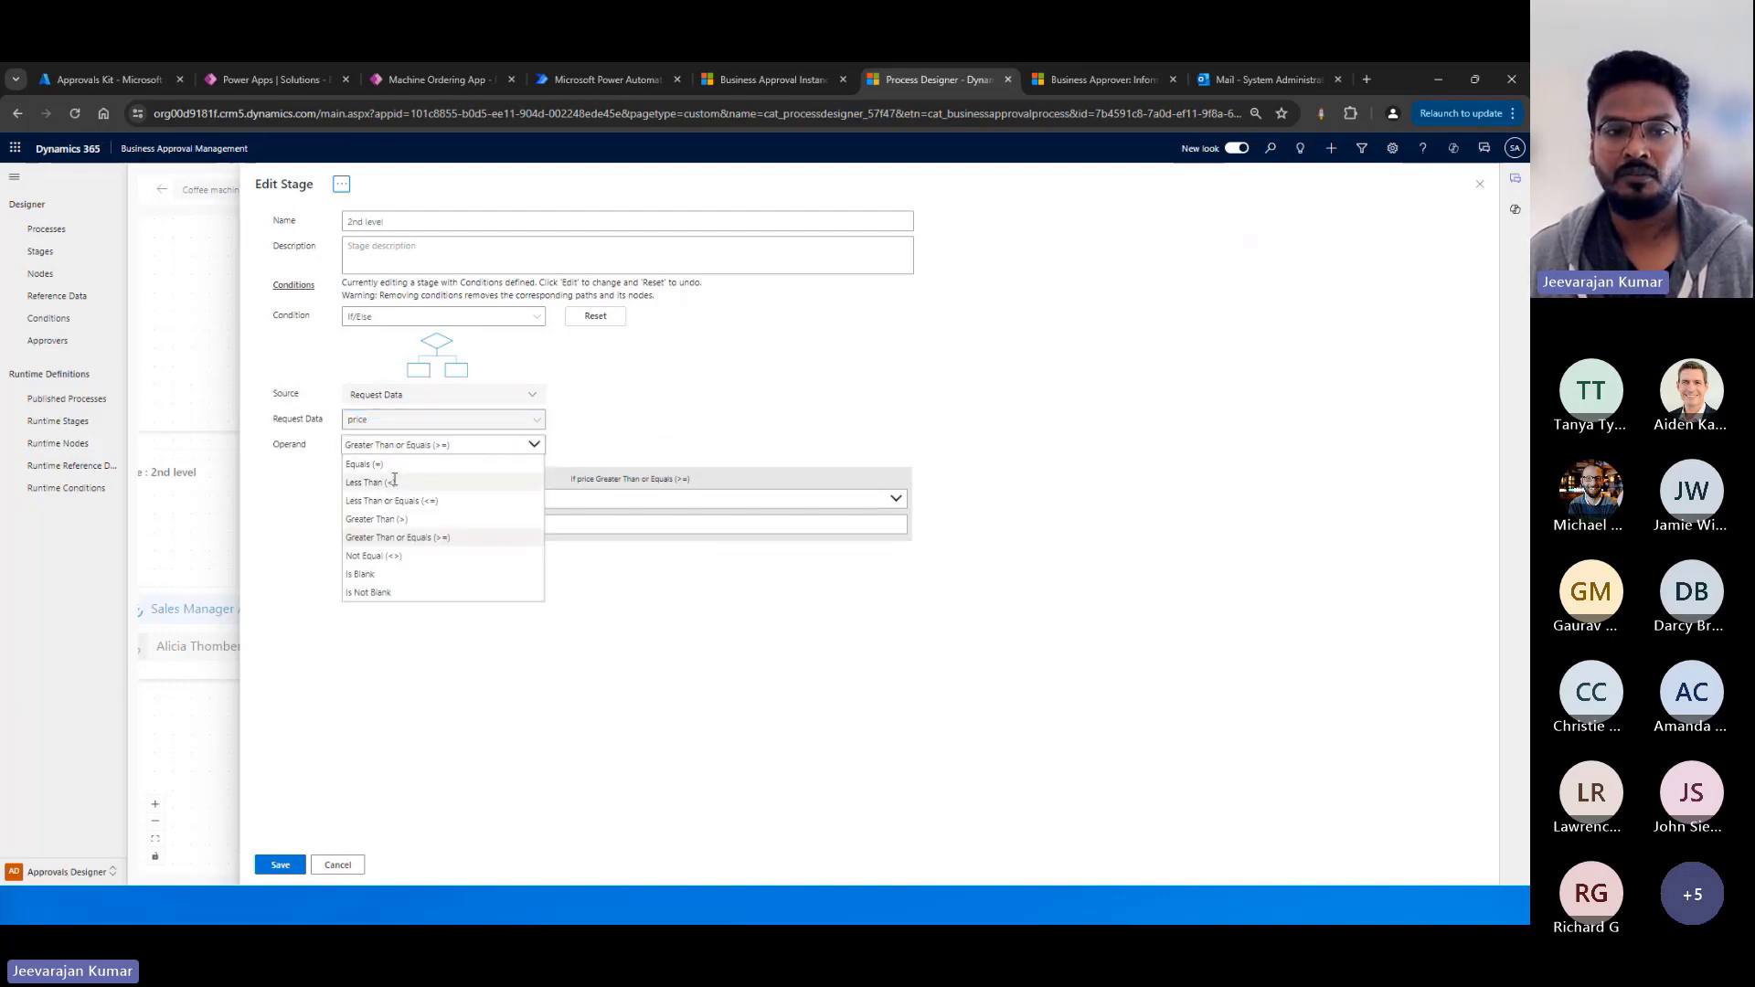
pyautogui.click(454, 545)
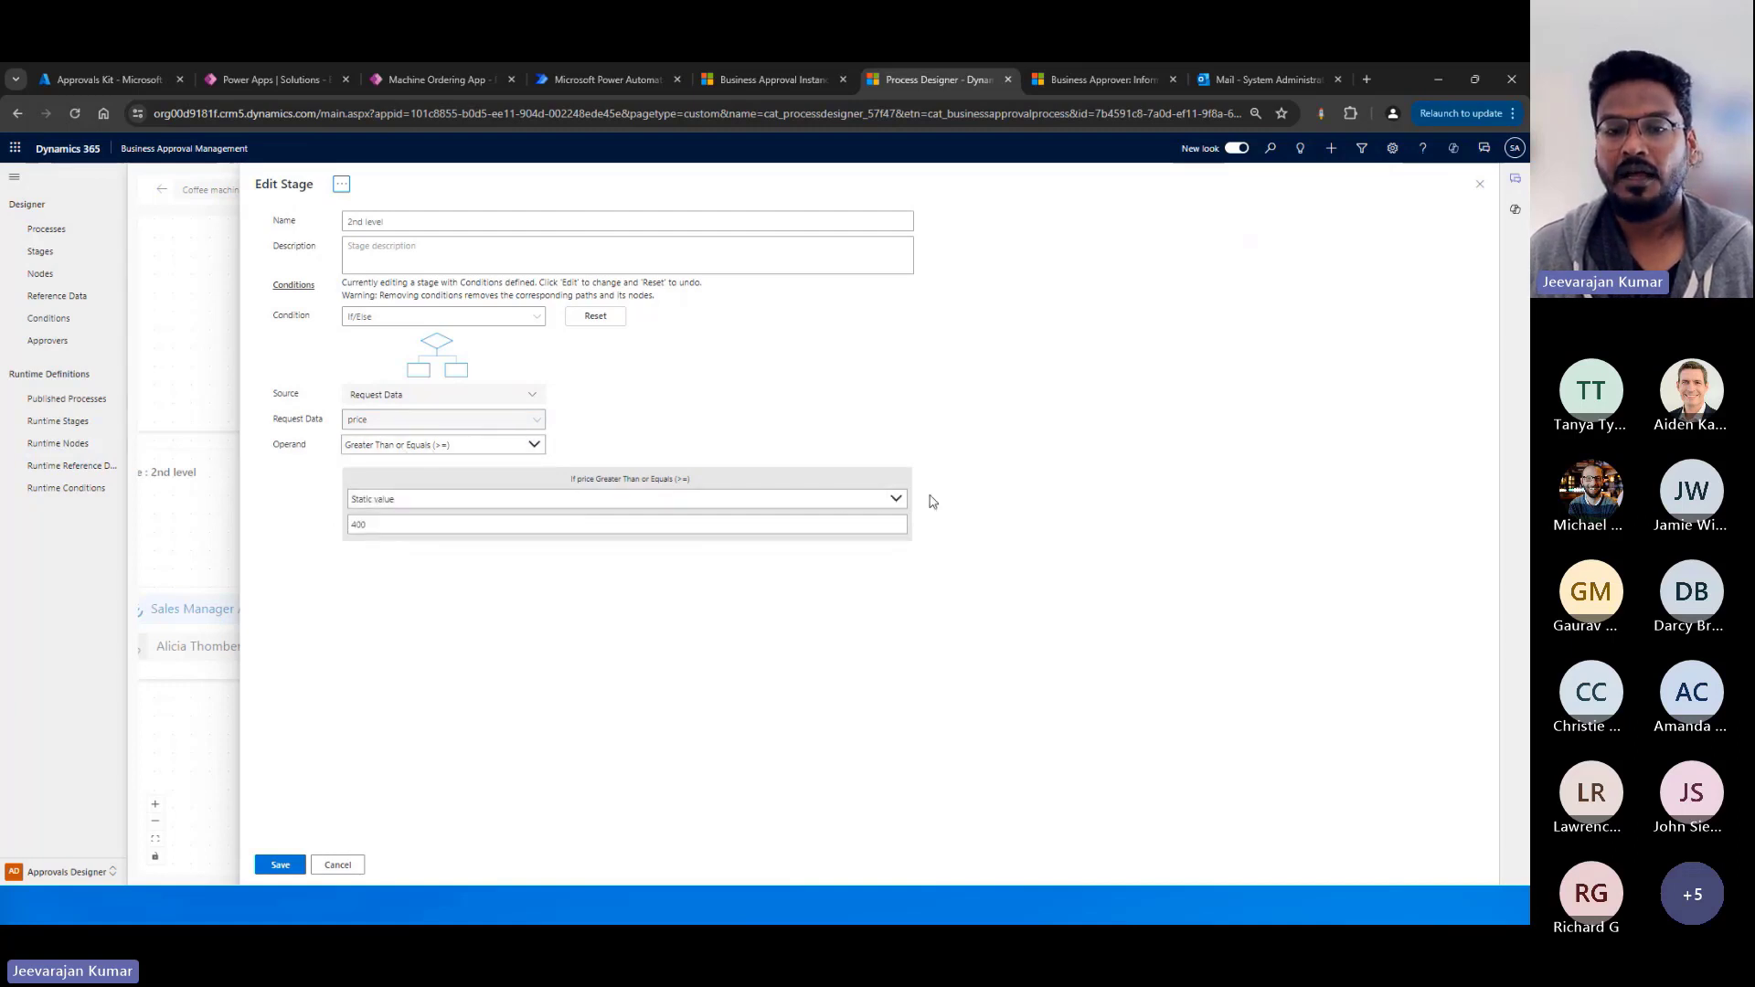
pyautogui.click(896, 498)
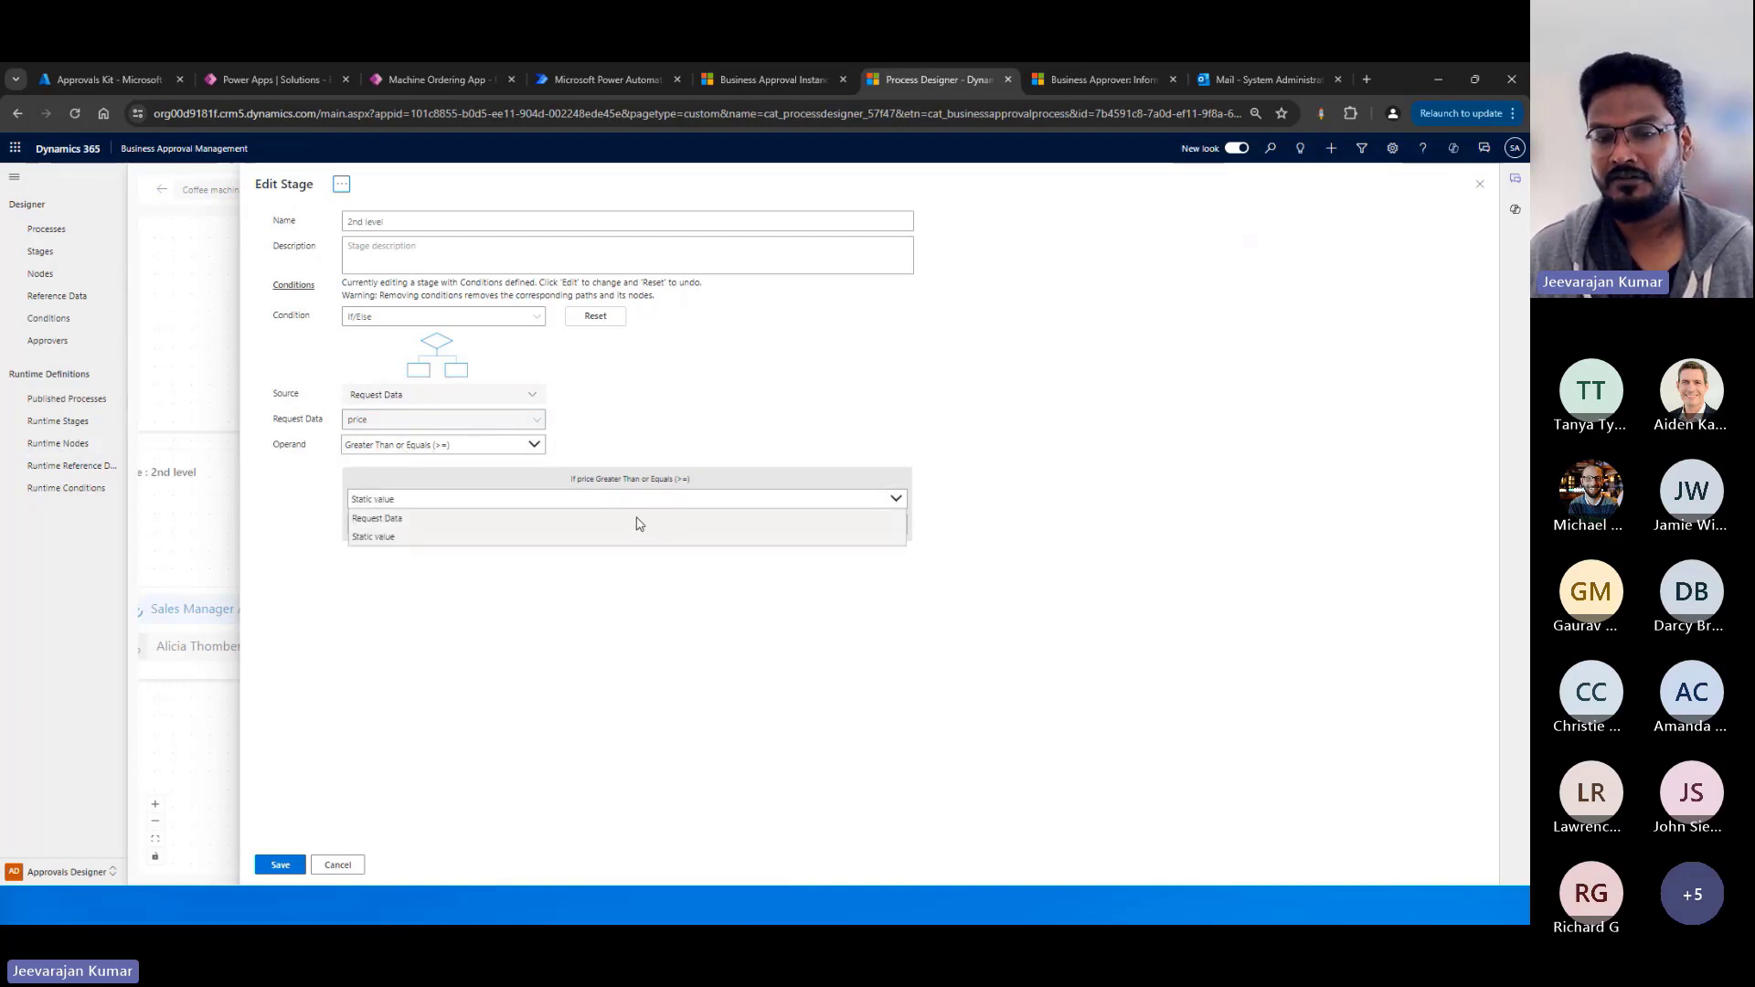
pyautogui.click(631, 685)
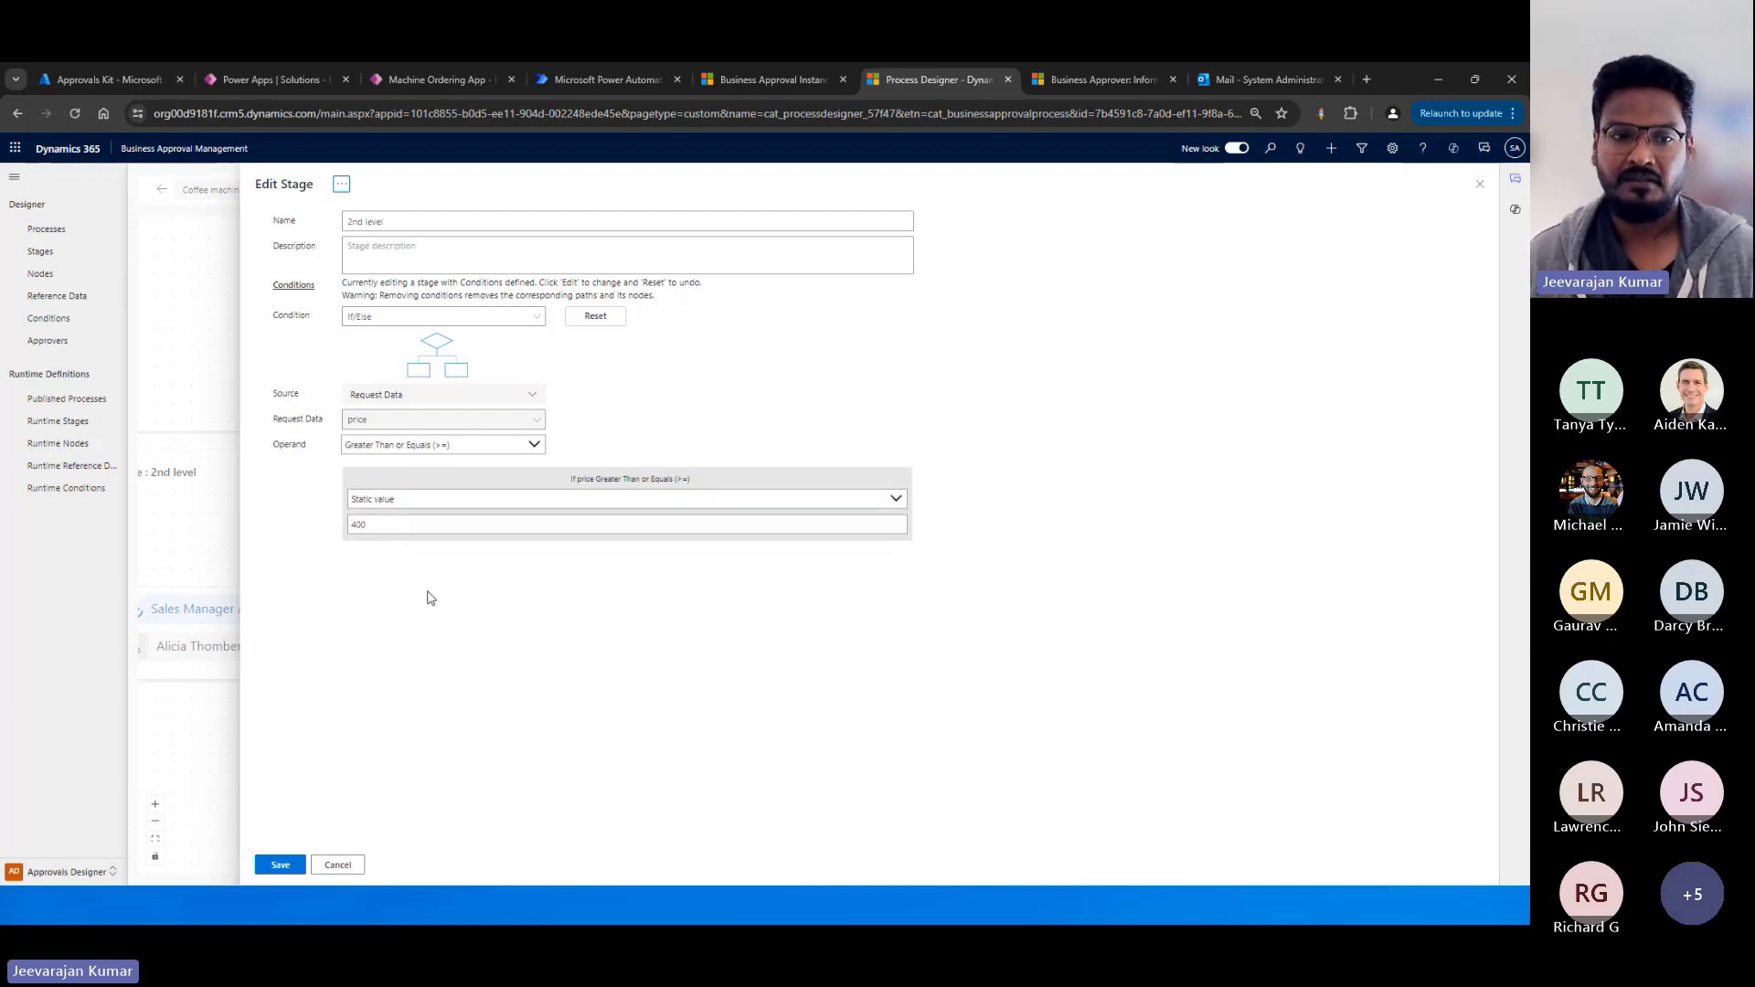
pyautogui.click(339, 864)
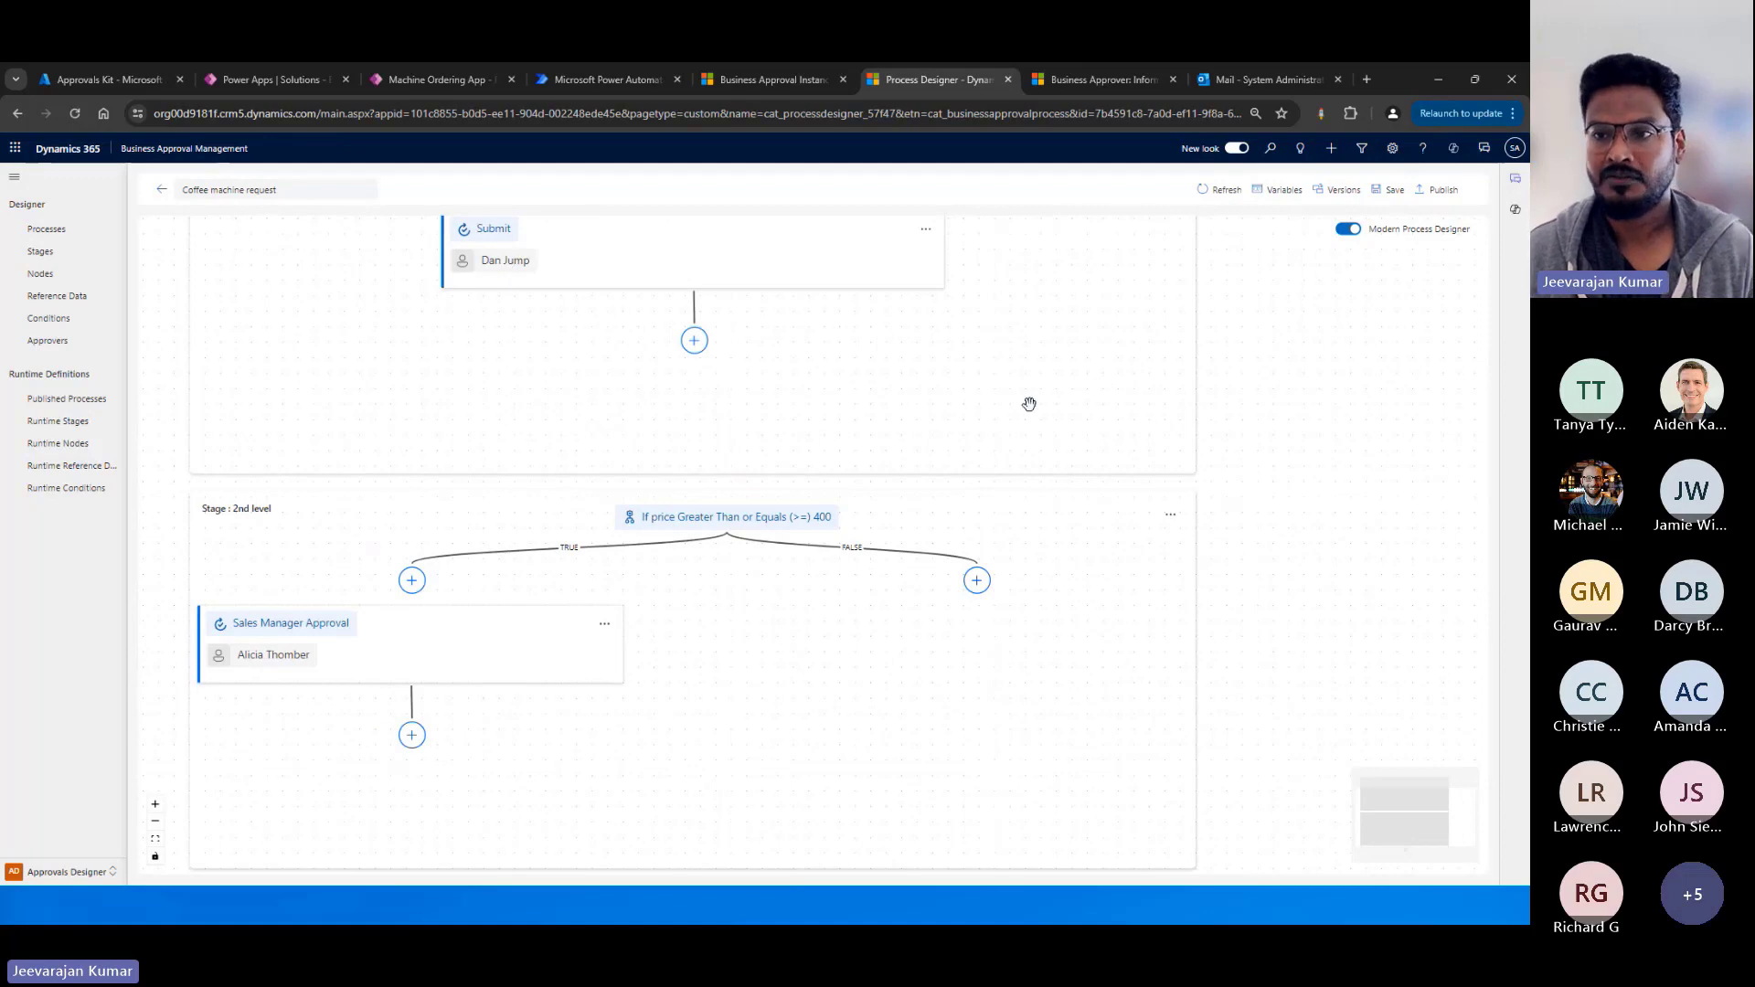
# Examine the 2nd level stage's branches and the Sales Manager Approval node's settings, and close the node.
pyautogui.scroll(1, 1352, 447)
pyautogui.scroll(1, 1352, 447)
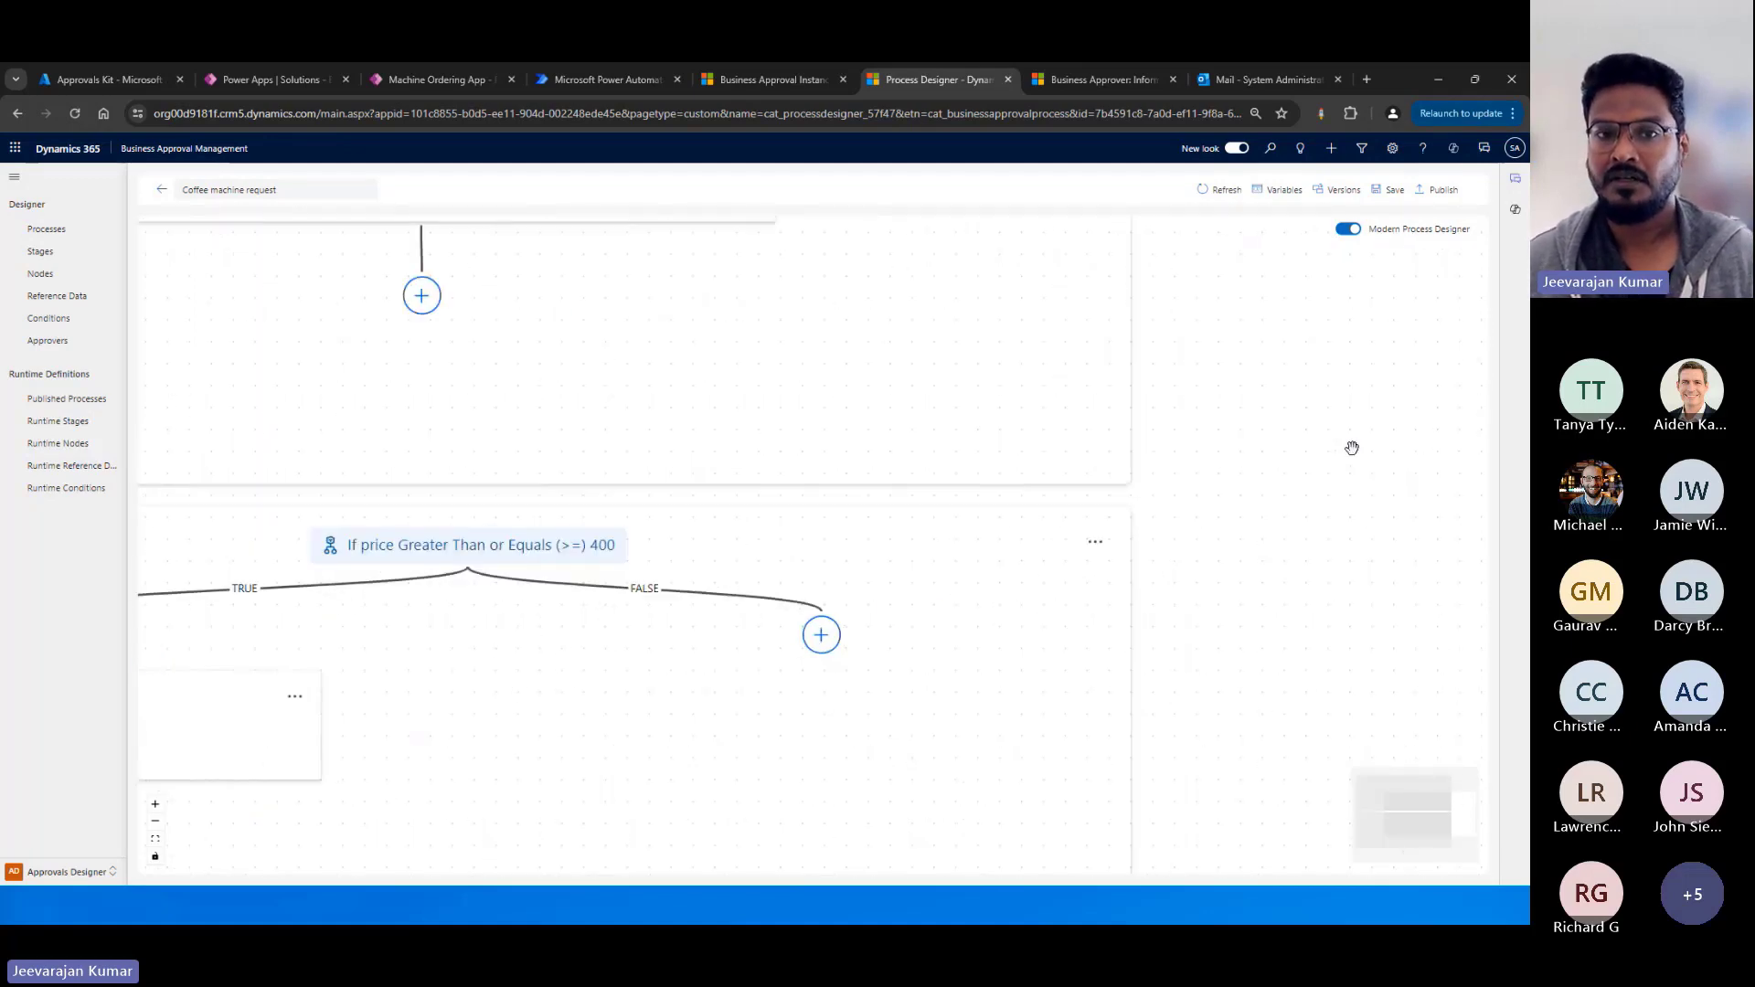
pyautogui.scroll(-2, 1352, 447)
pyautogui.moveTo(1319, 365); pyautogui.dragTo(1380, 322)
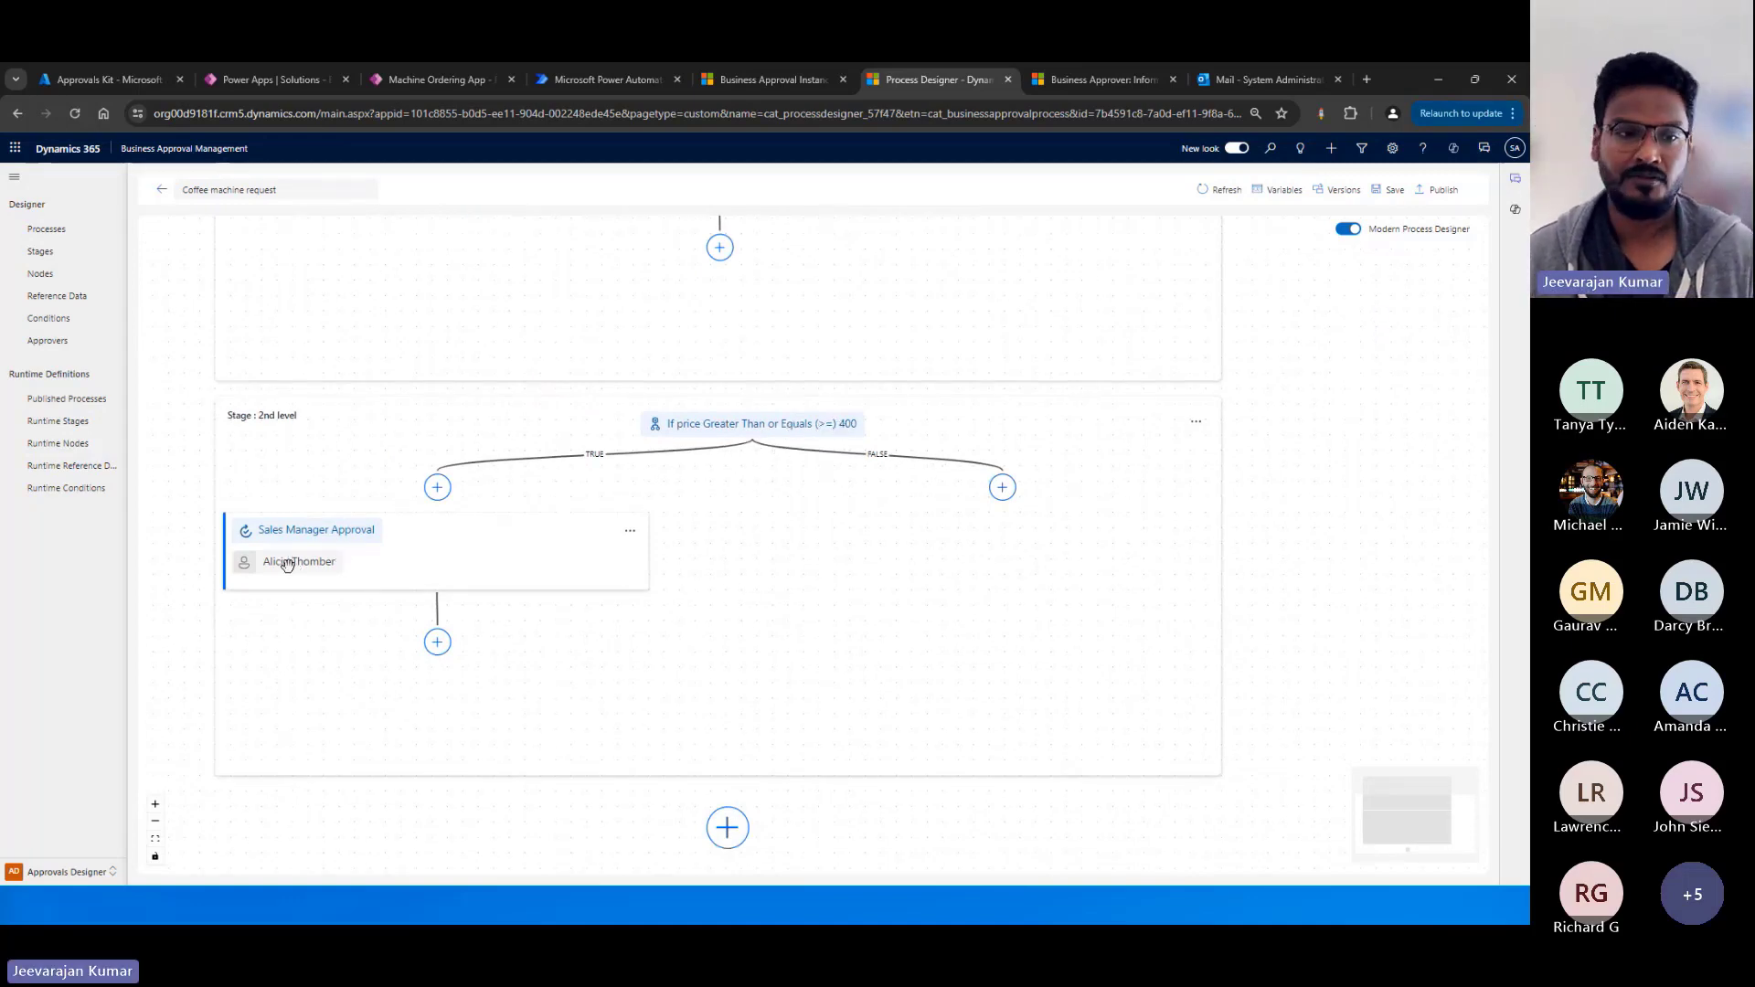
pyautogui.scroll(-1, 568, 631)
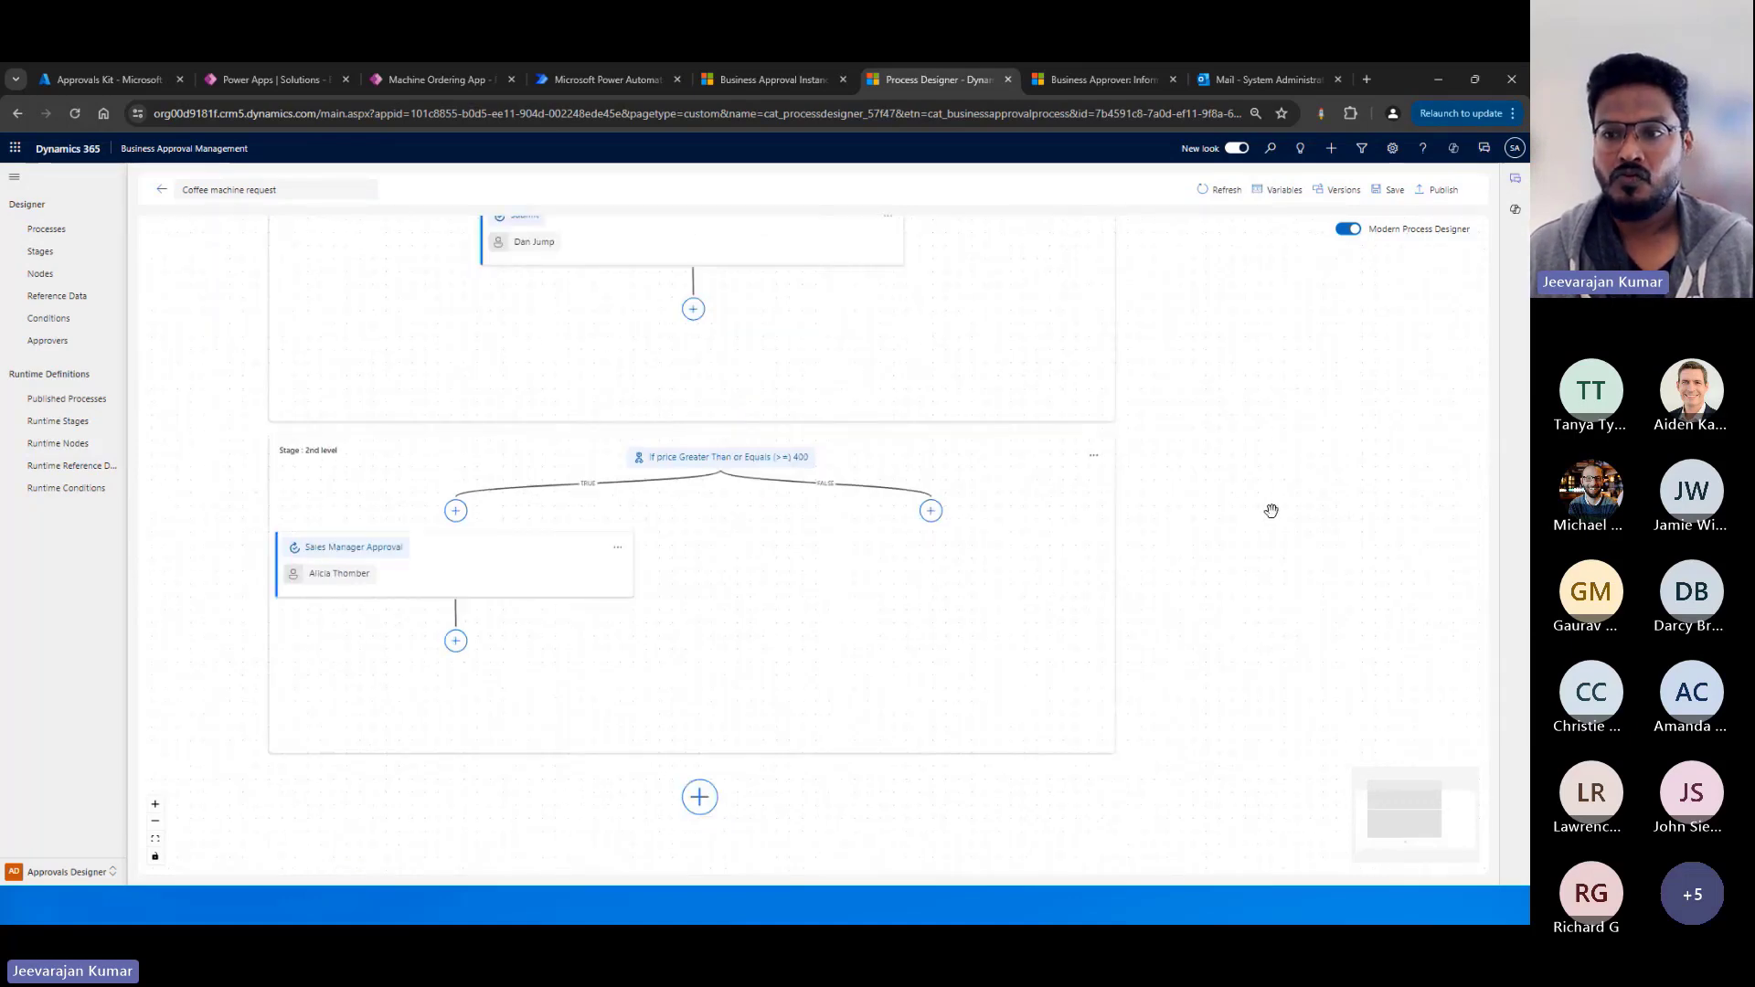
pyautogui.moveTo(1271, 510); pyautogui.dragTo(1301, 490)
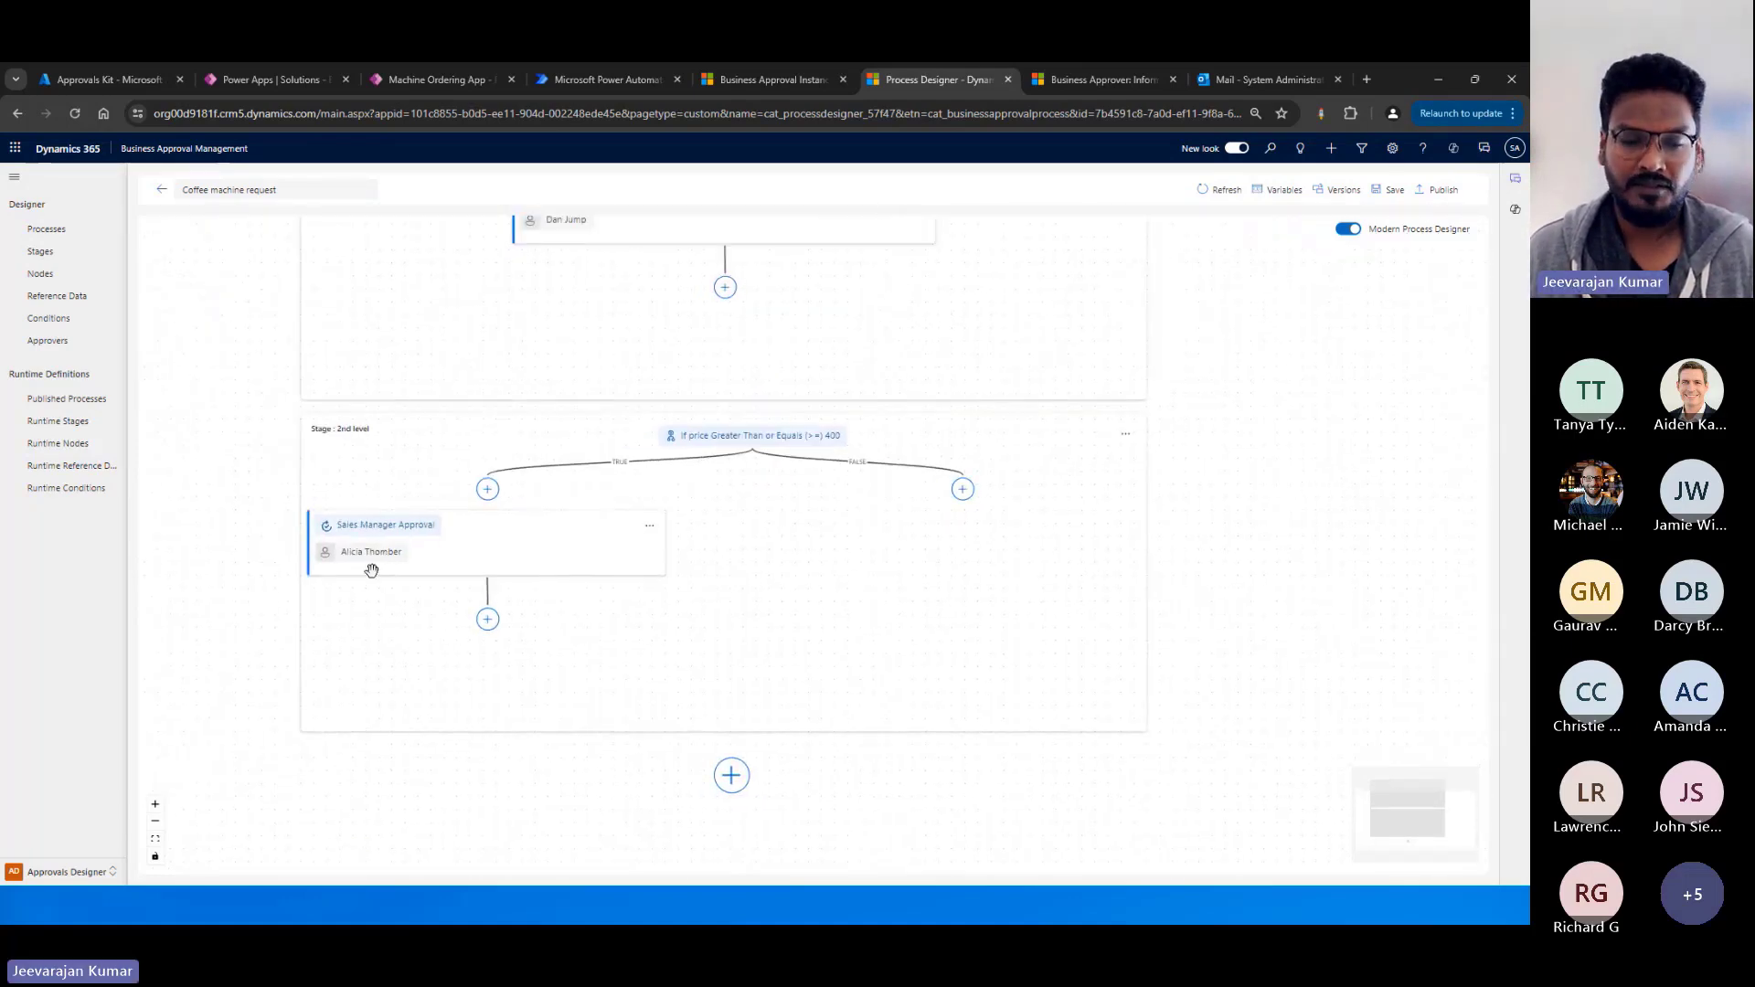
pyautogui.scroll(1, 372, 571)
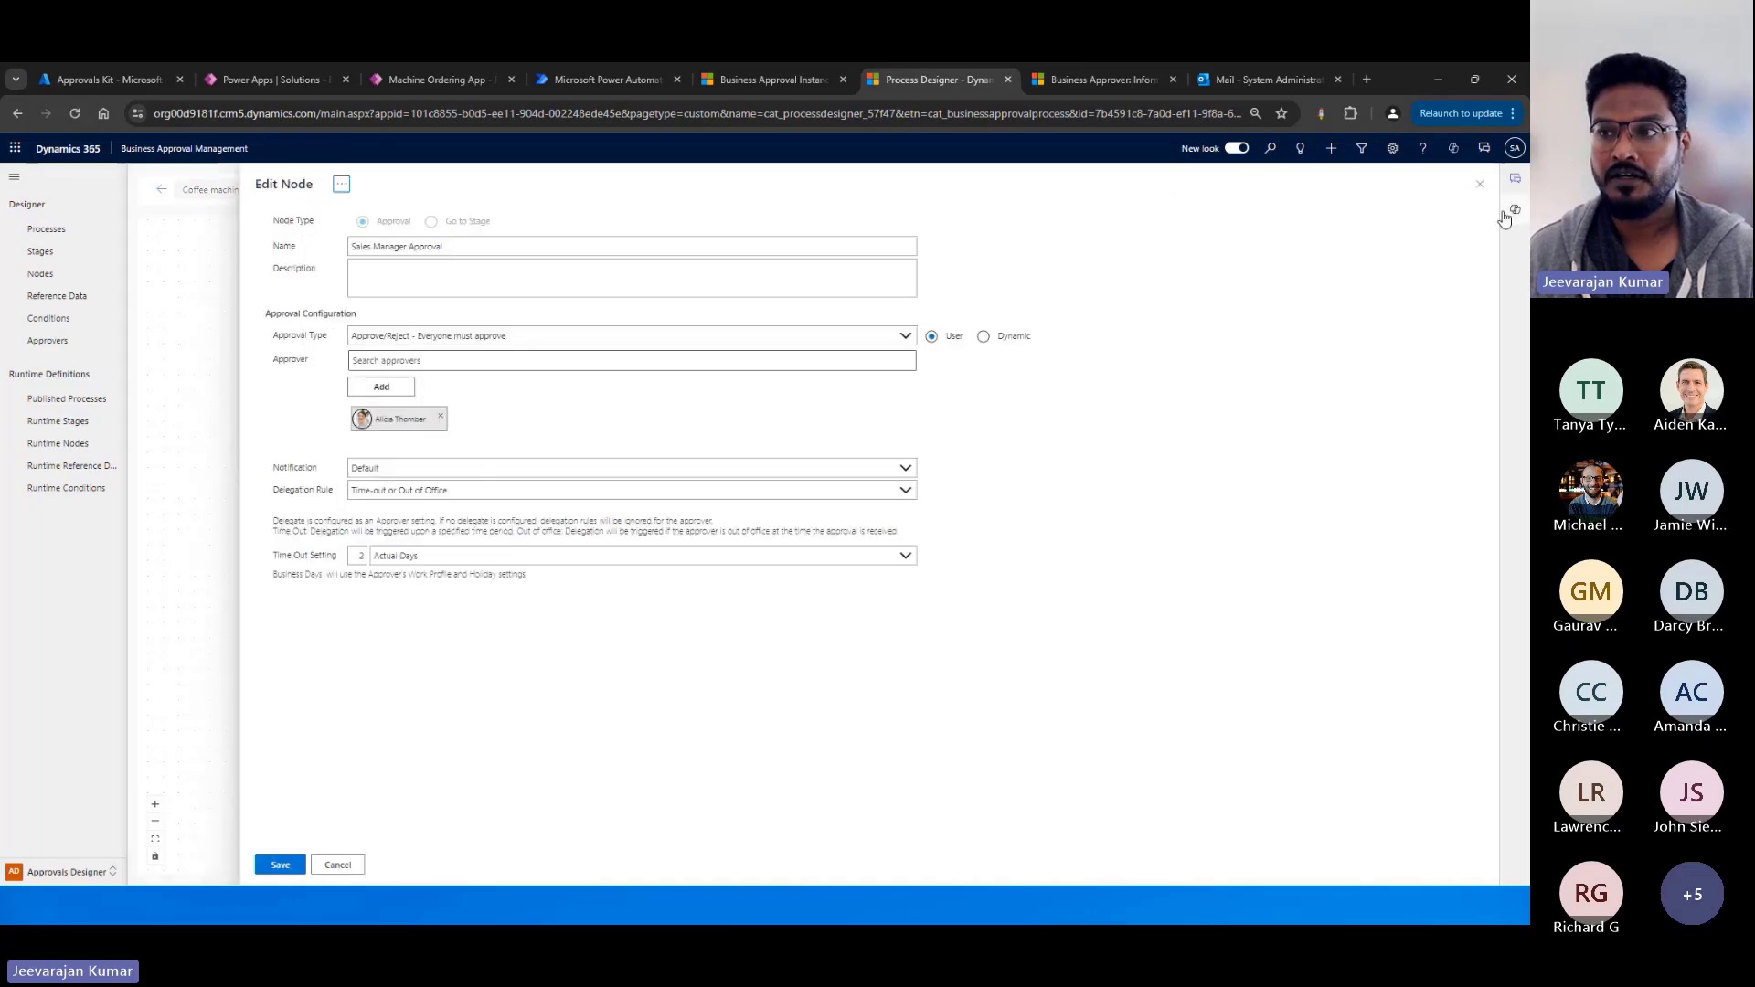
pyautogui.click(1480, 190)
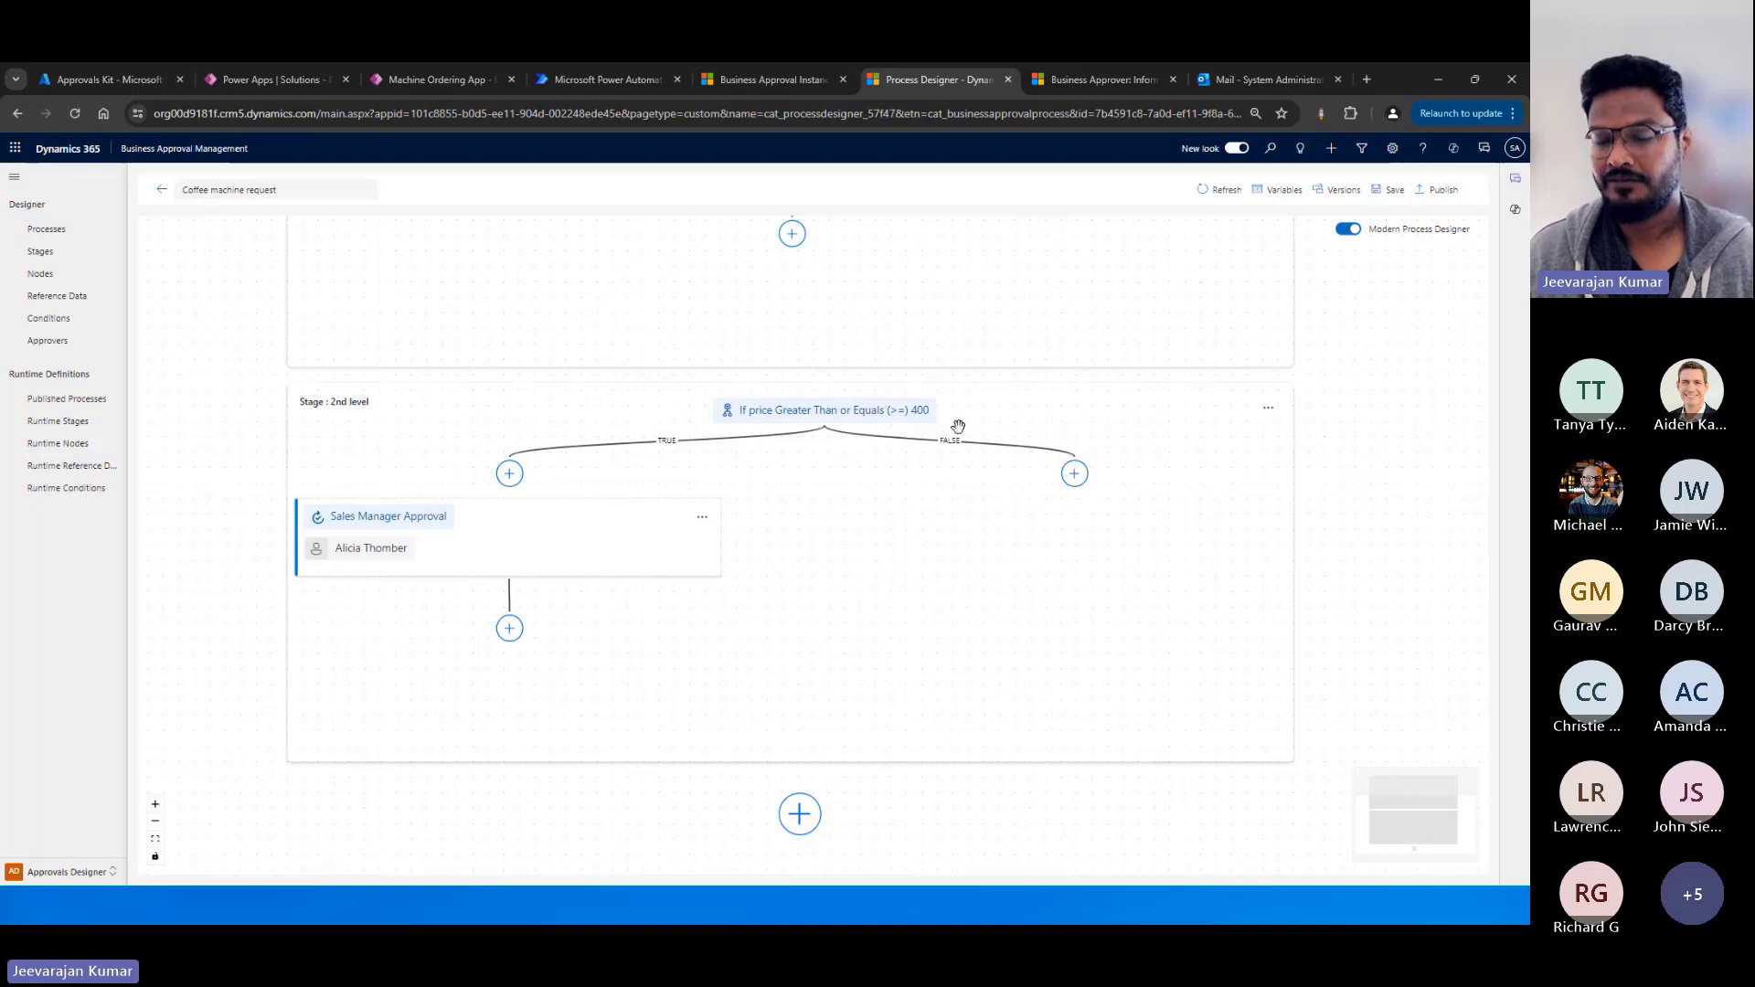
# Reopen the Sales Manager Approval node and review its approver and delegation rule options, keeping Time-out or Out of Office.
pyautogui.click(702, 517)
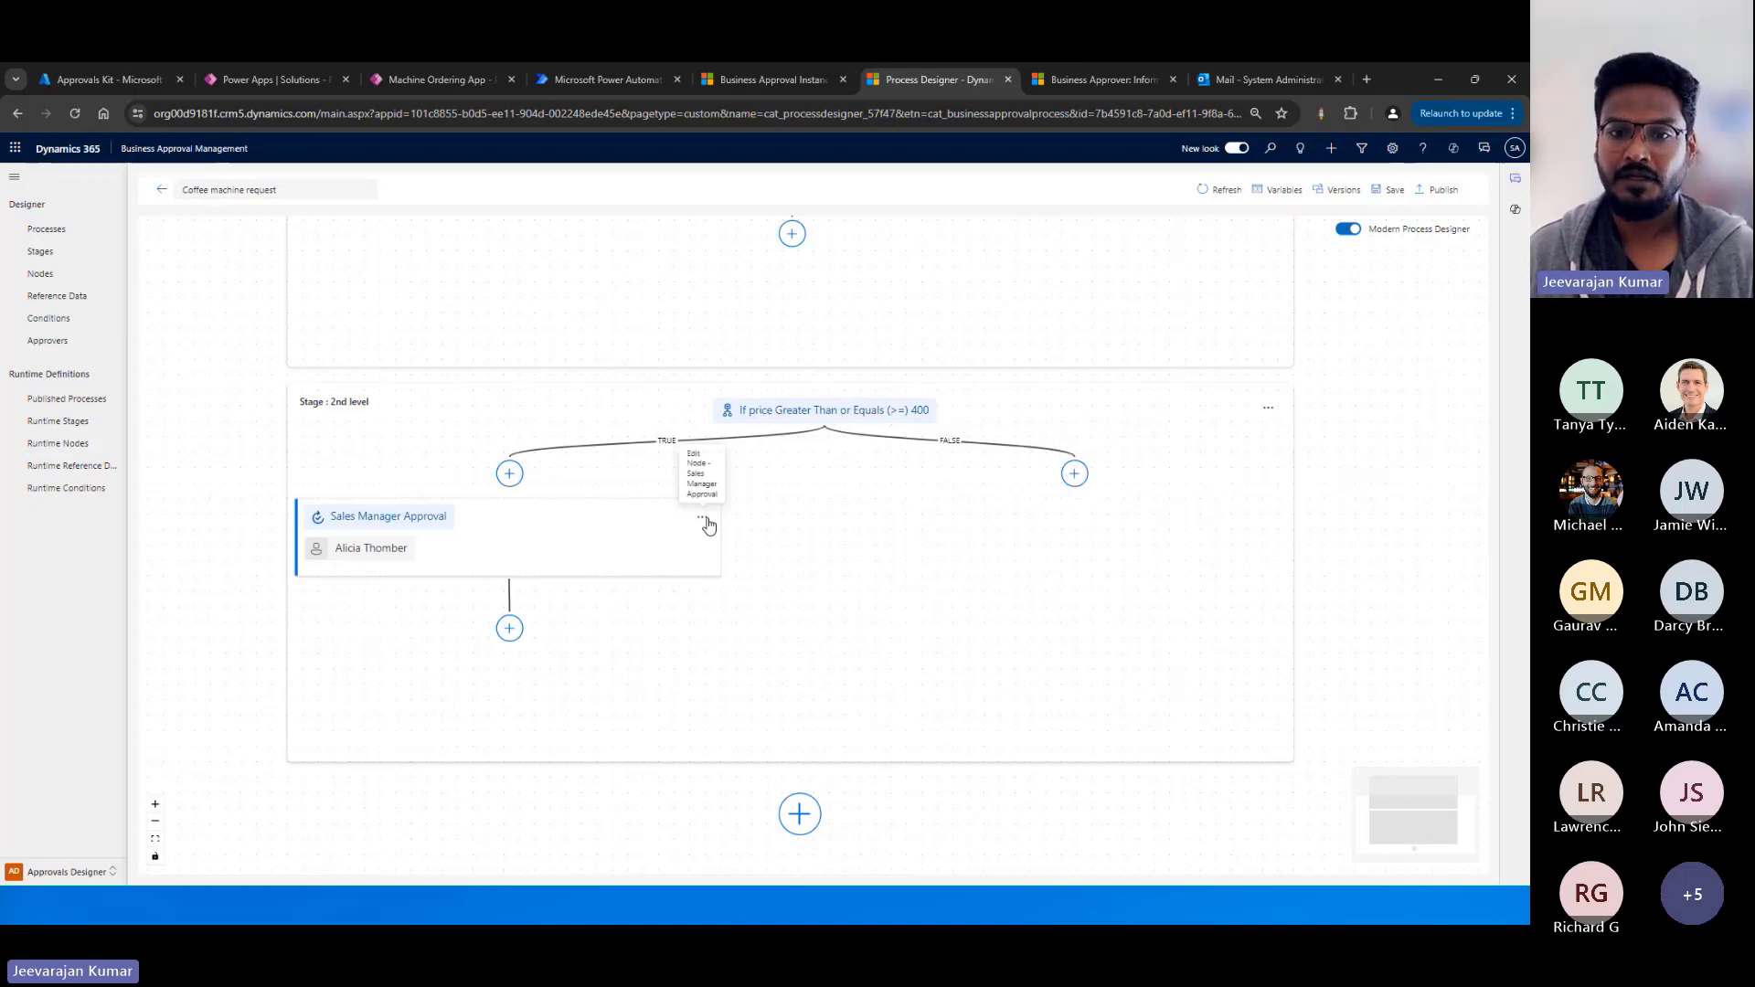
pyautogui.click(704, 494)
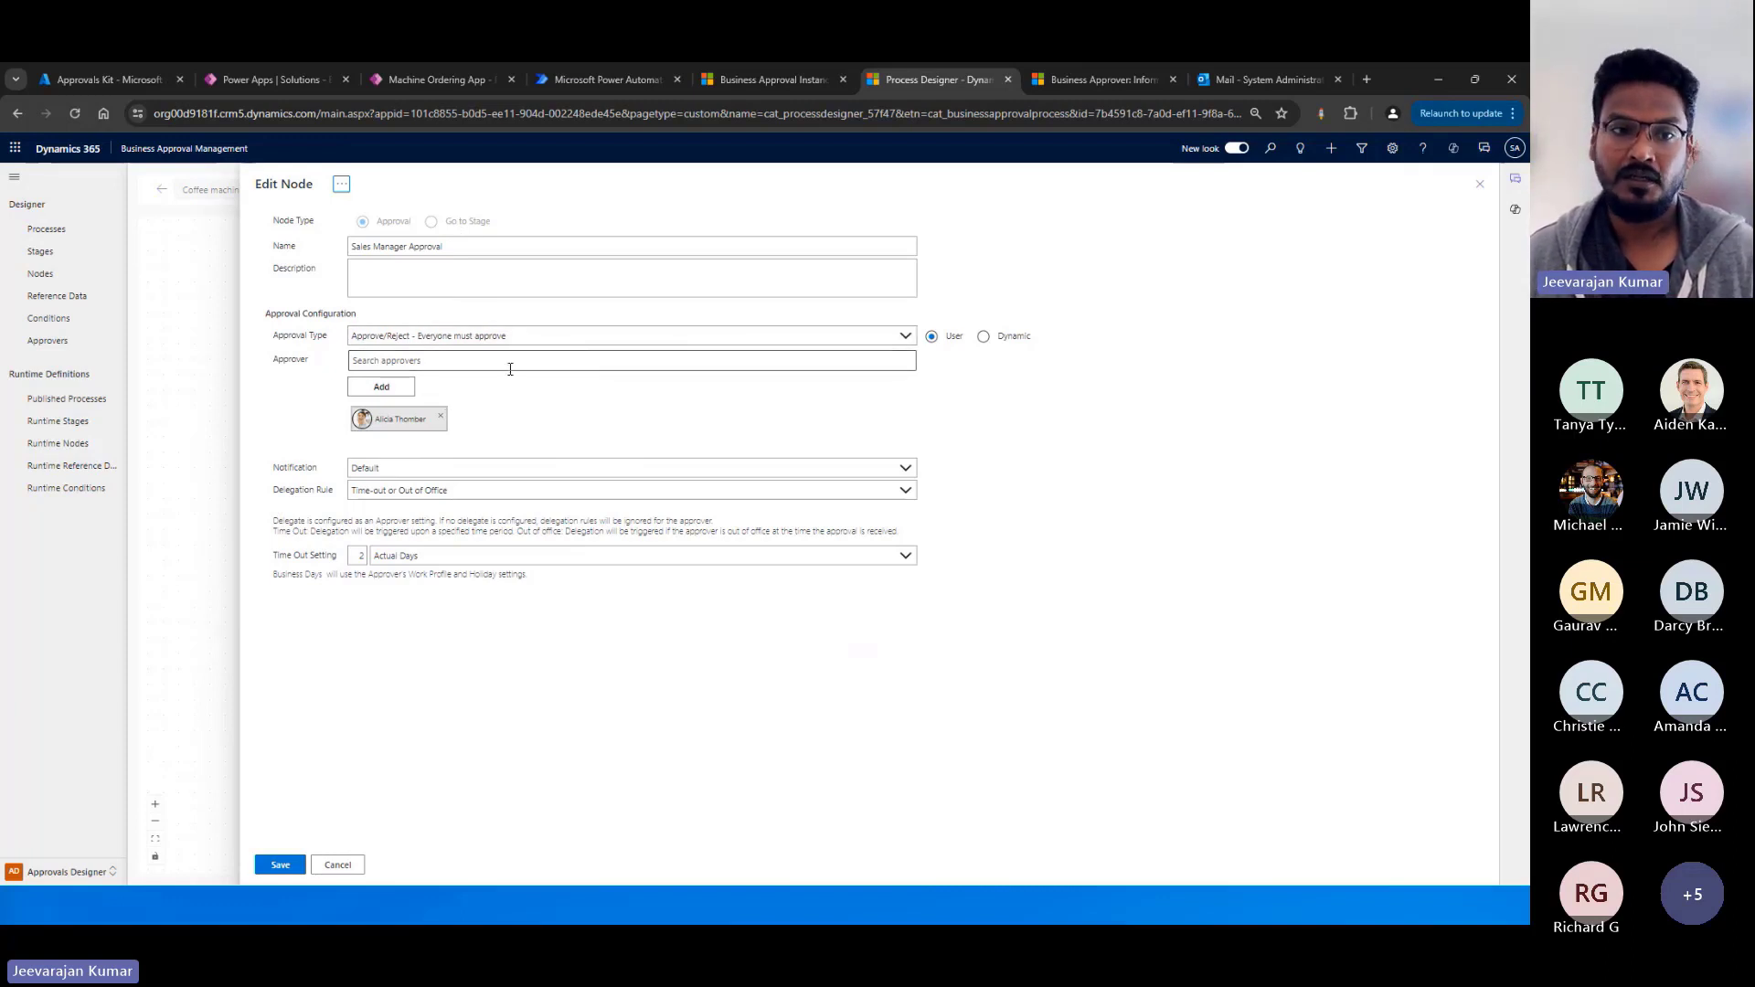
pyautogui.click(611, 361)
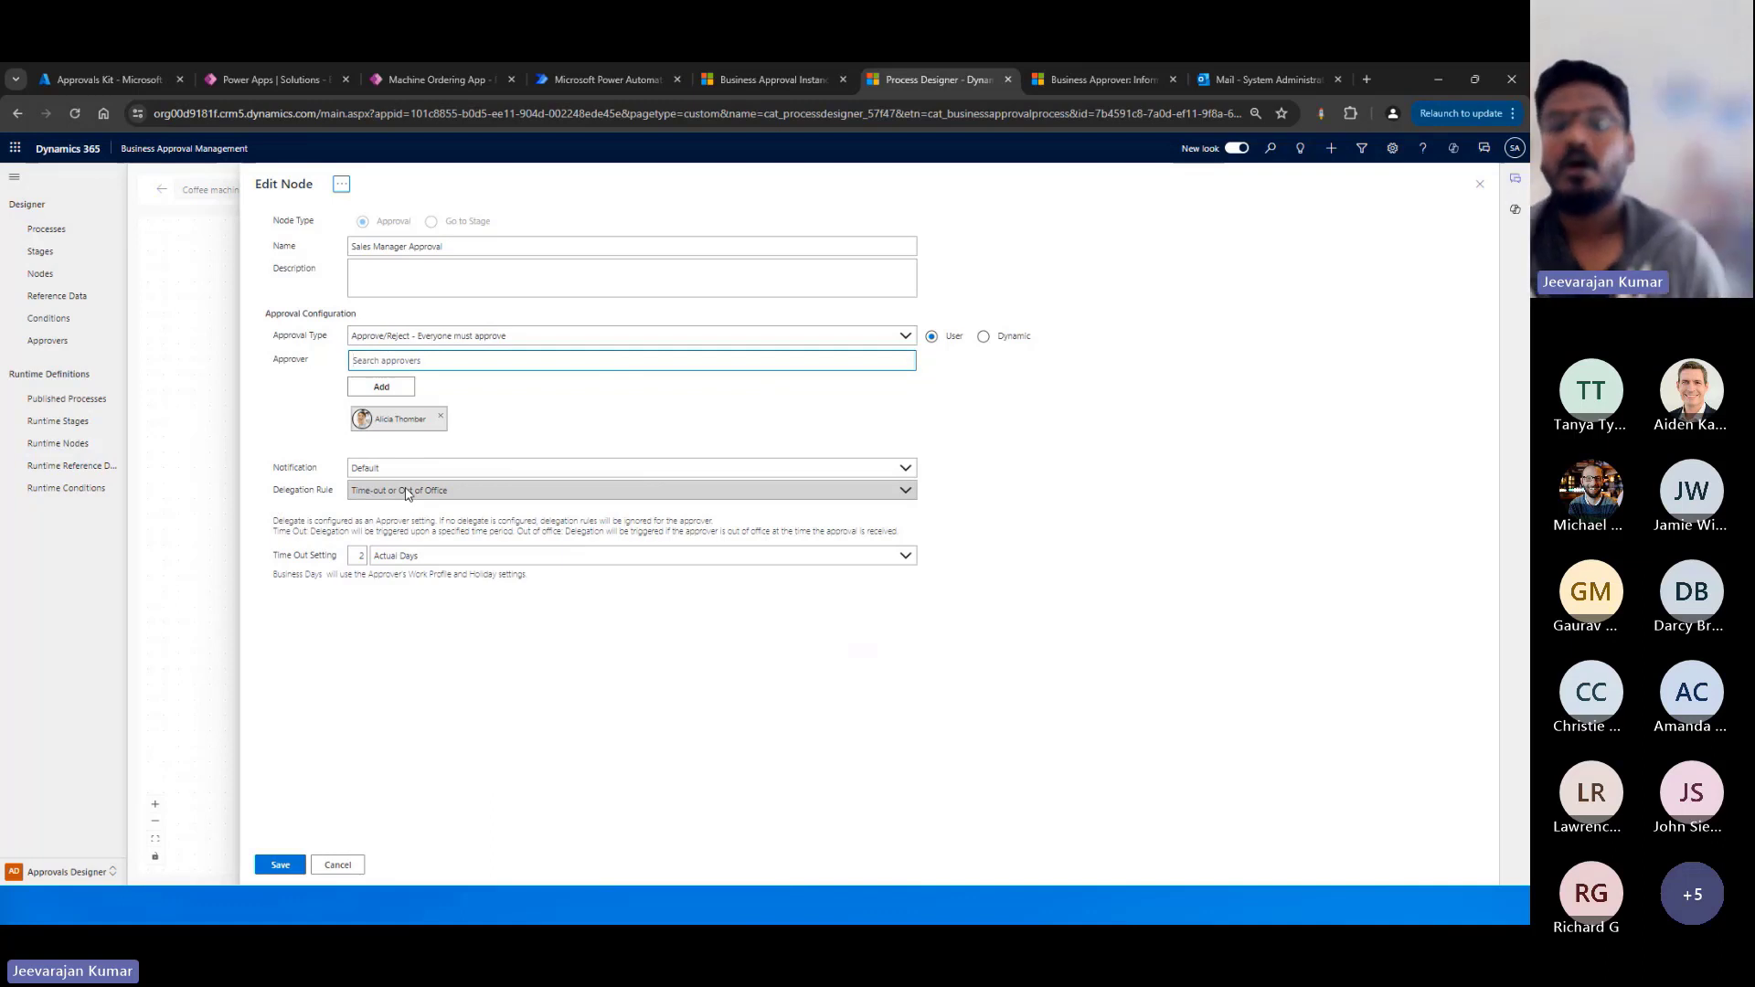
pyautogui.click(479, 496)
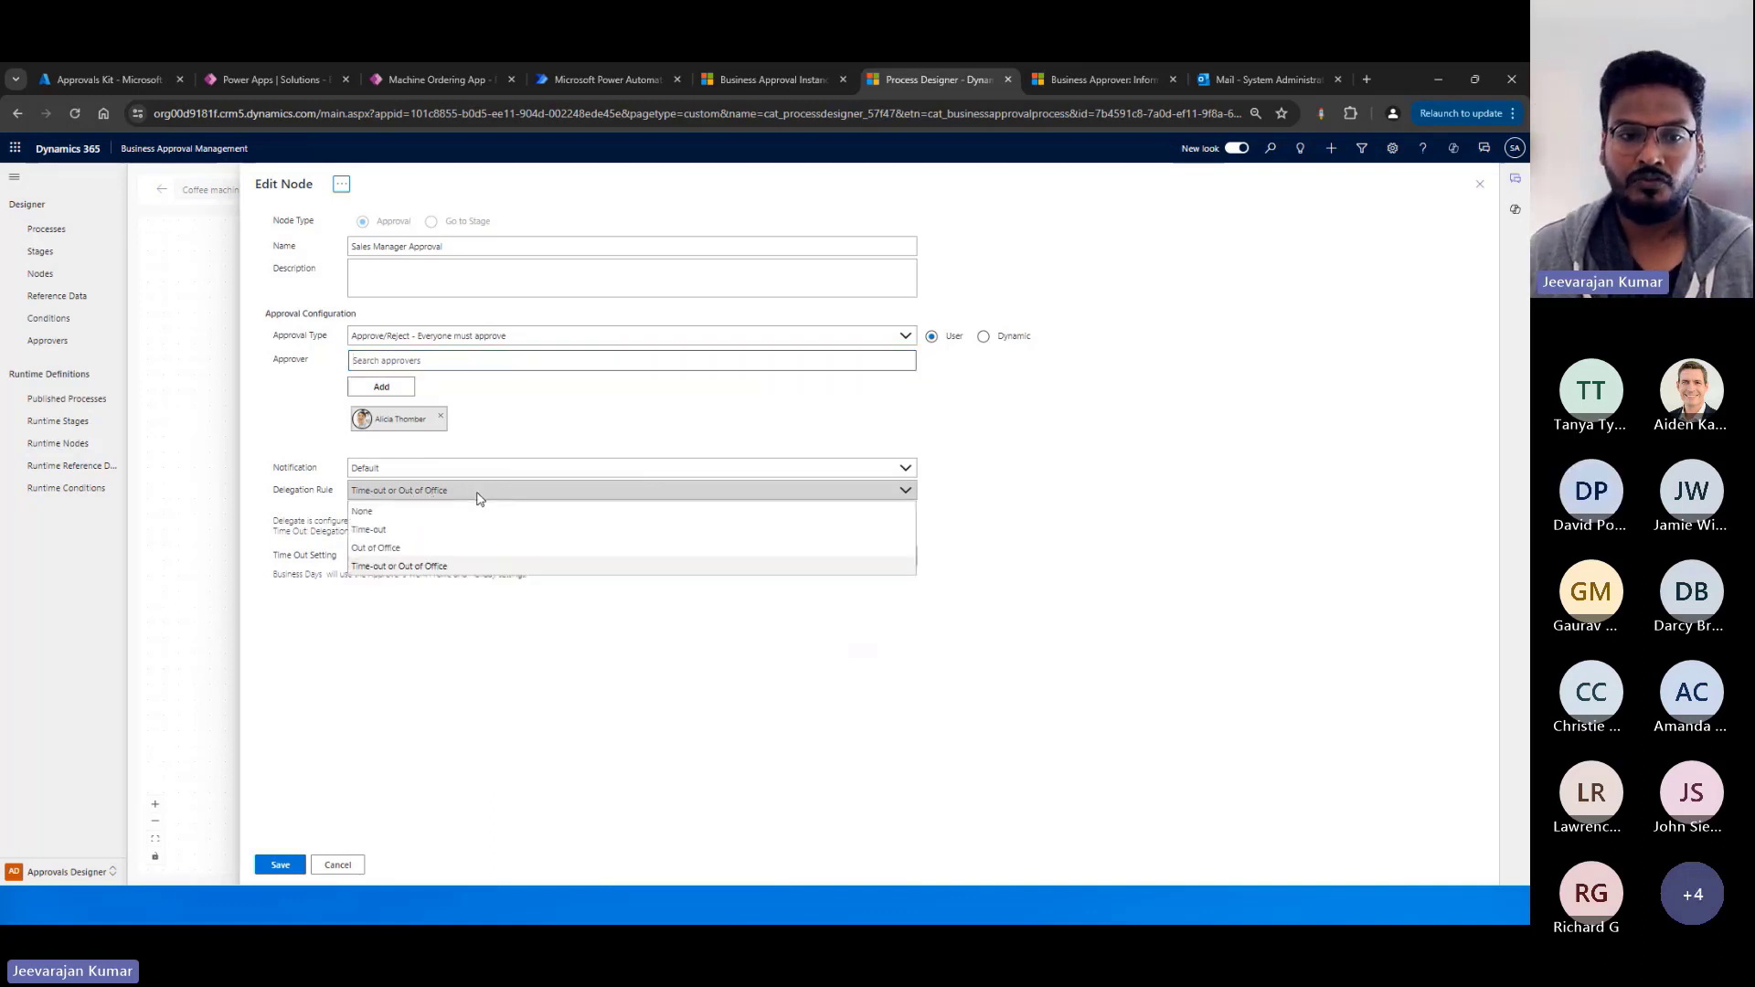
pyautogui.click(403, 567)
pyautogui.click(354, 558)
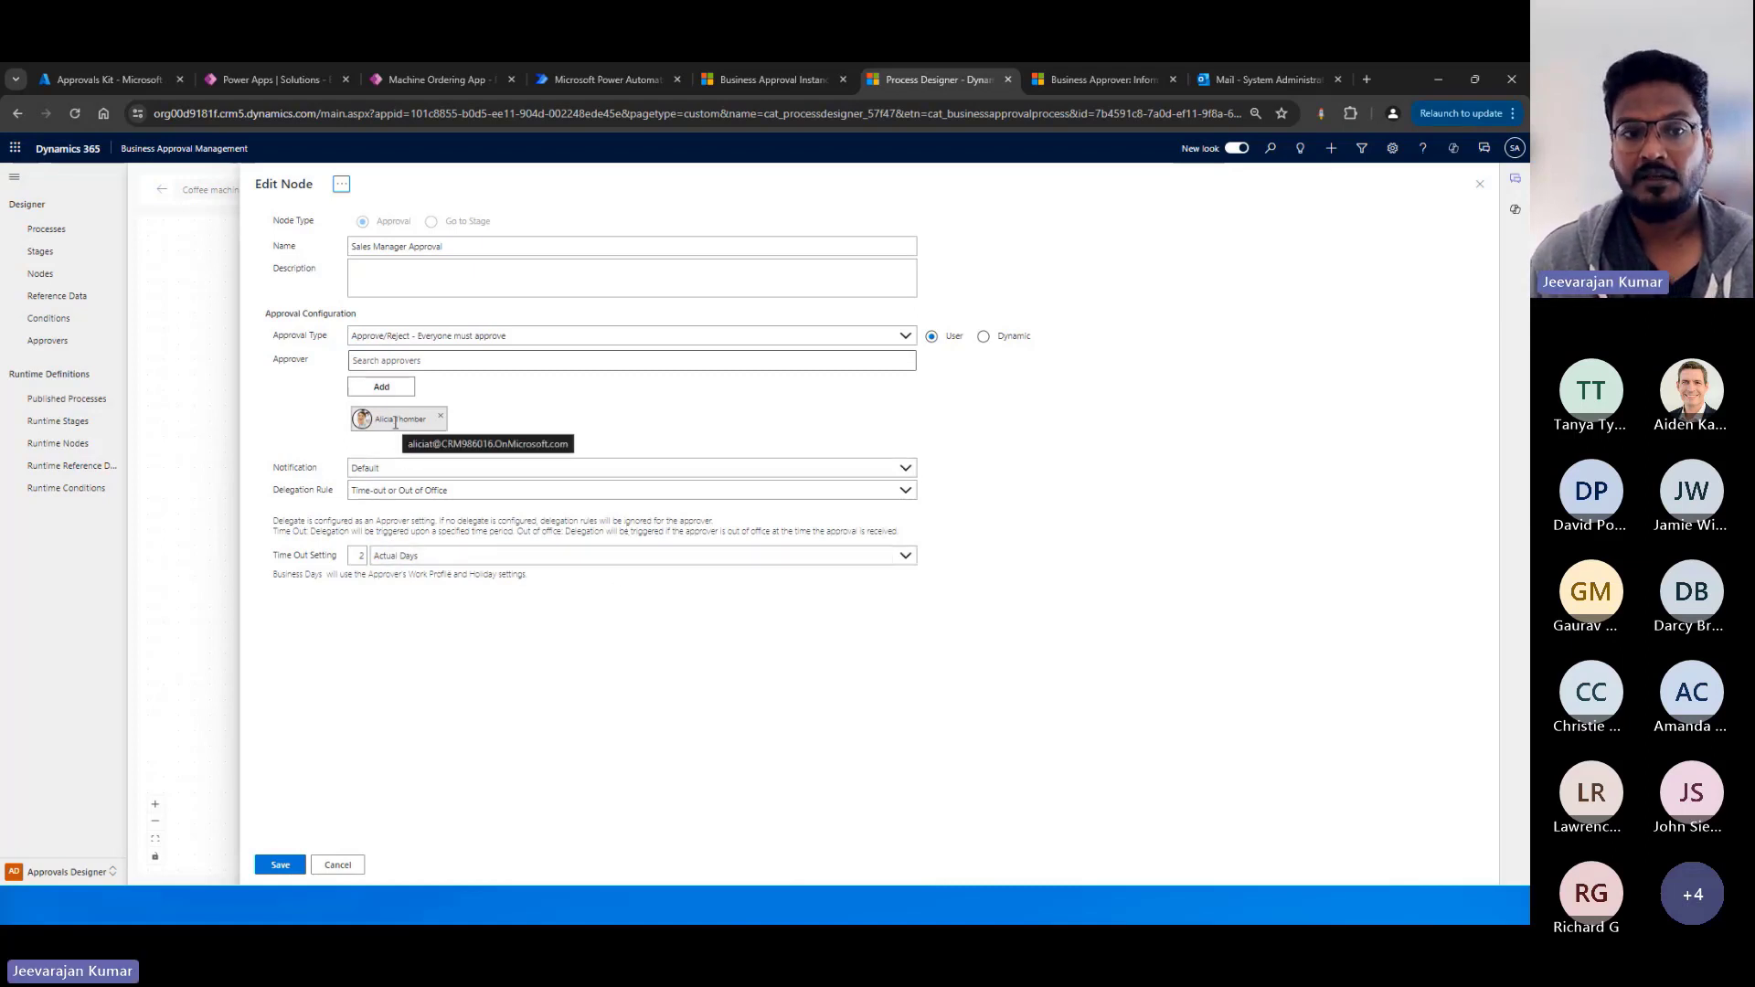
# Review the day types available for the Sales Manager Approval node's time-out setting, and cancel the node edit.
pyautogui.click(896, 557)
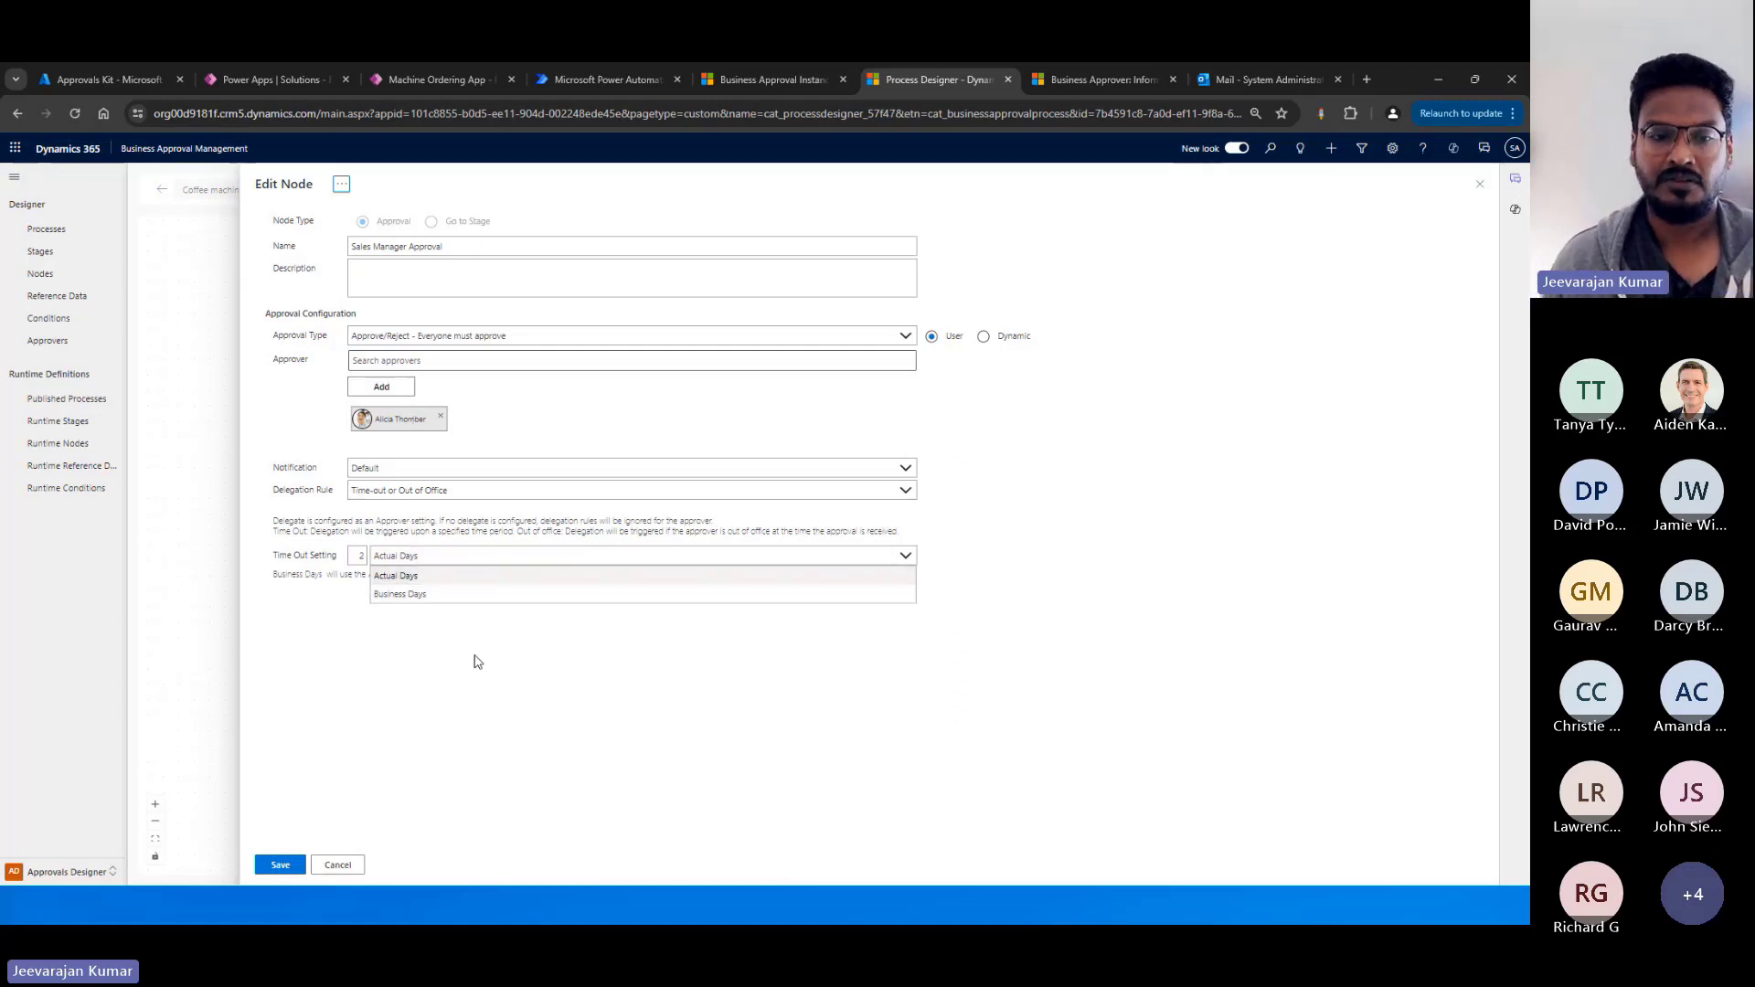
pyautogui.click(367, 652)
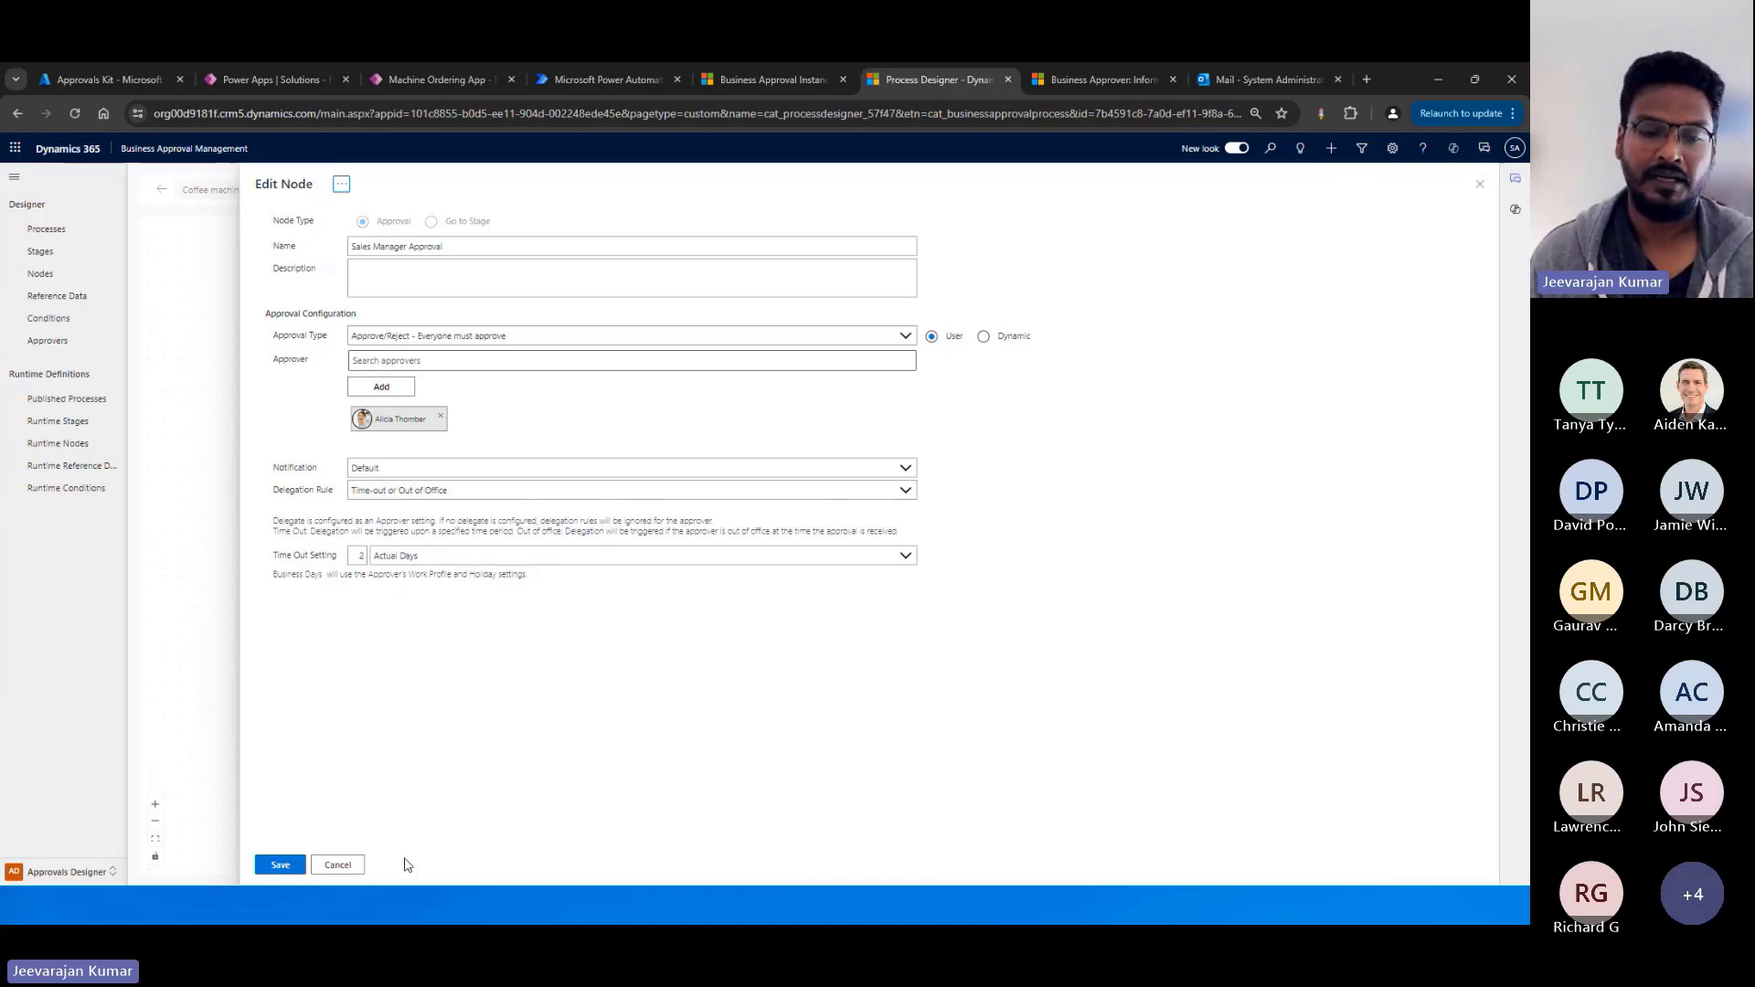
pyautogui.click(349, 868)
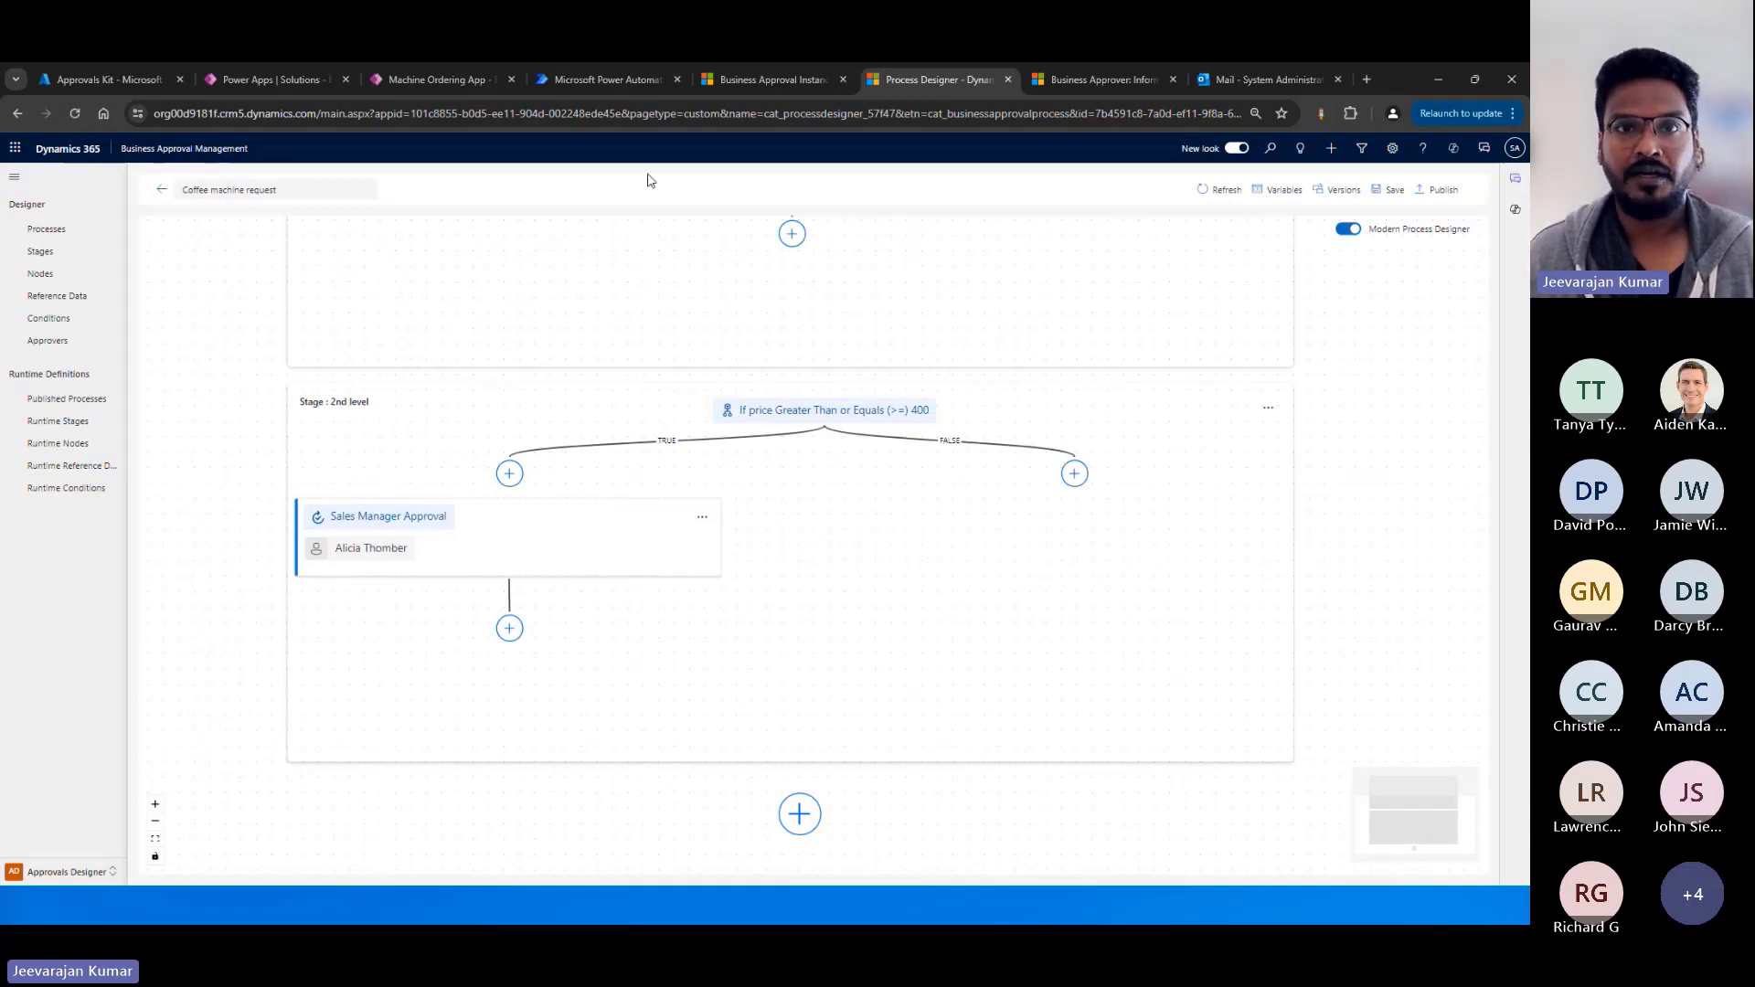
# Open the record of the Sales Manager Approval node's approver from the Approvers list in the Approvals Designer area.
pyautogui.click(816, 90)
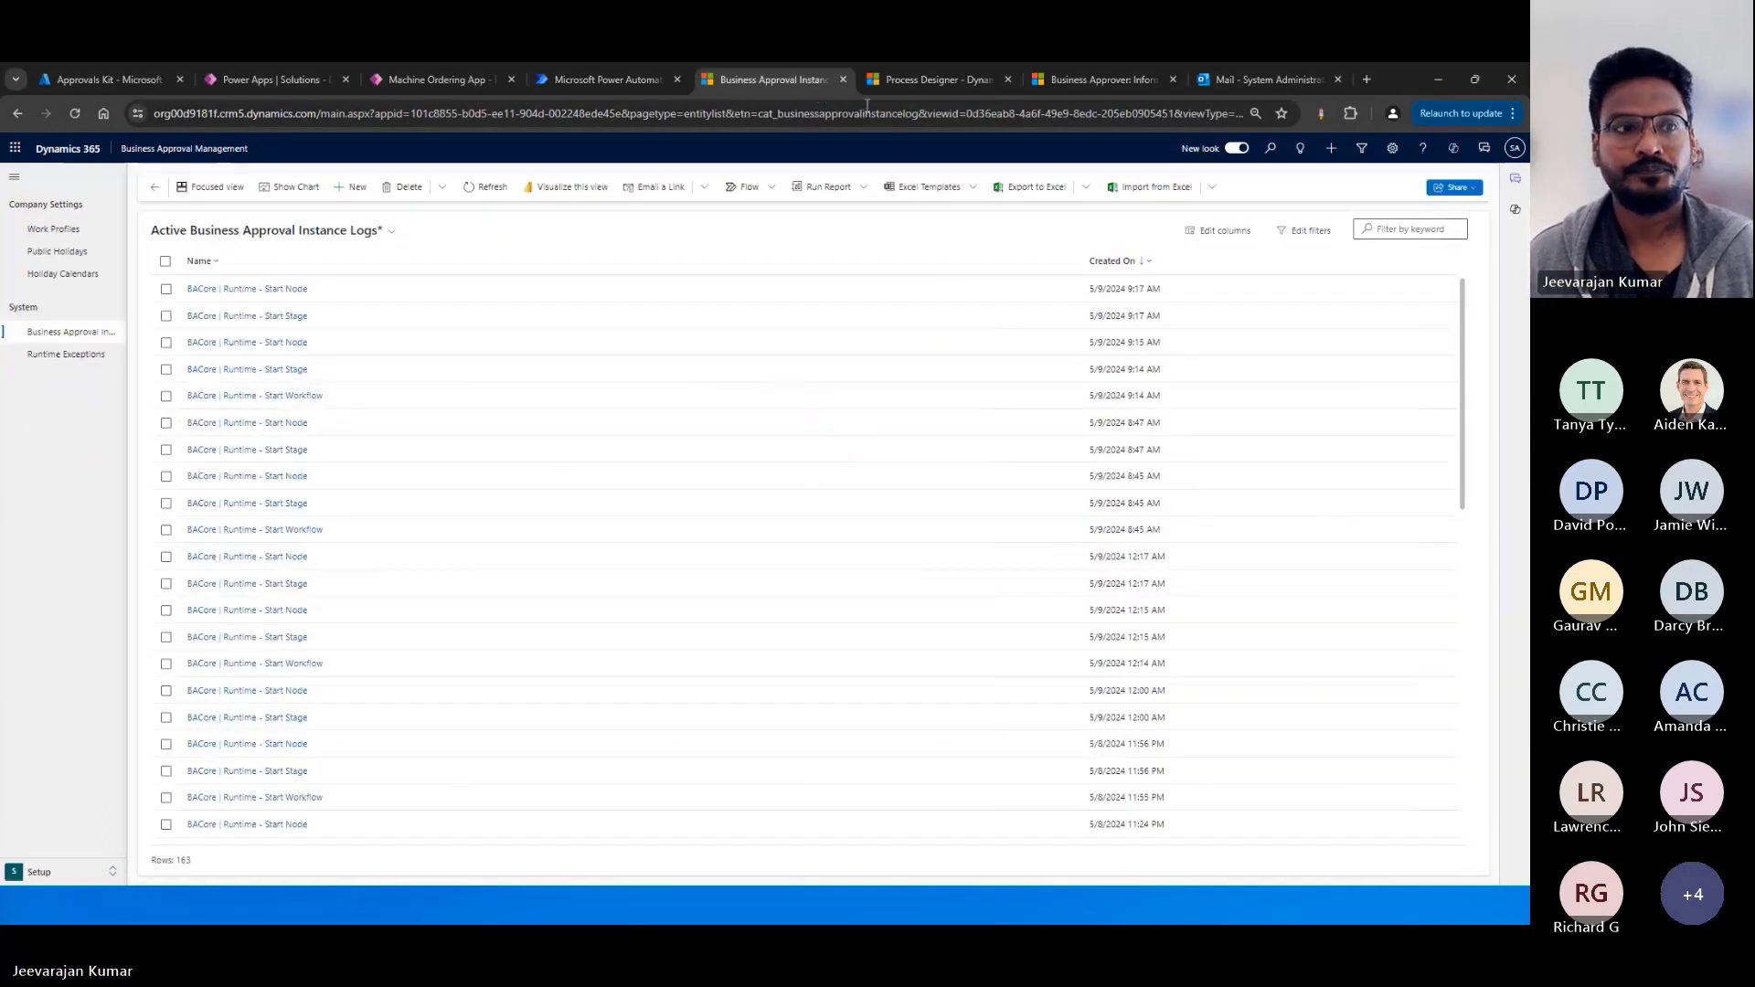
pyautogui.click(55, 873)
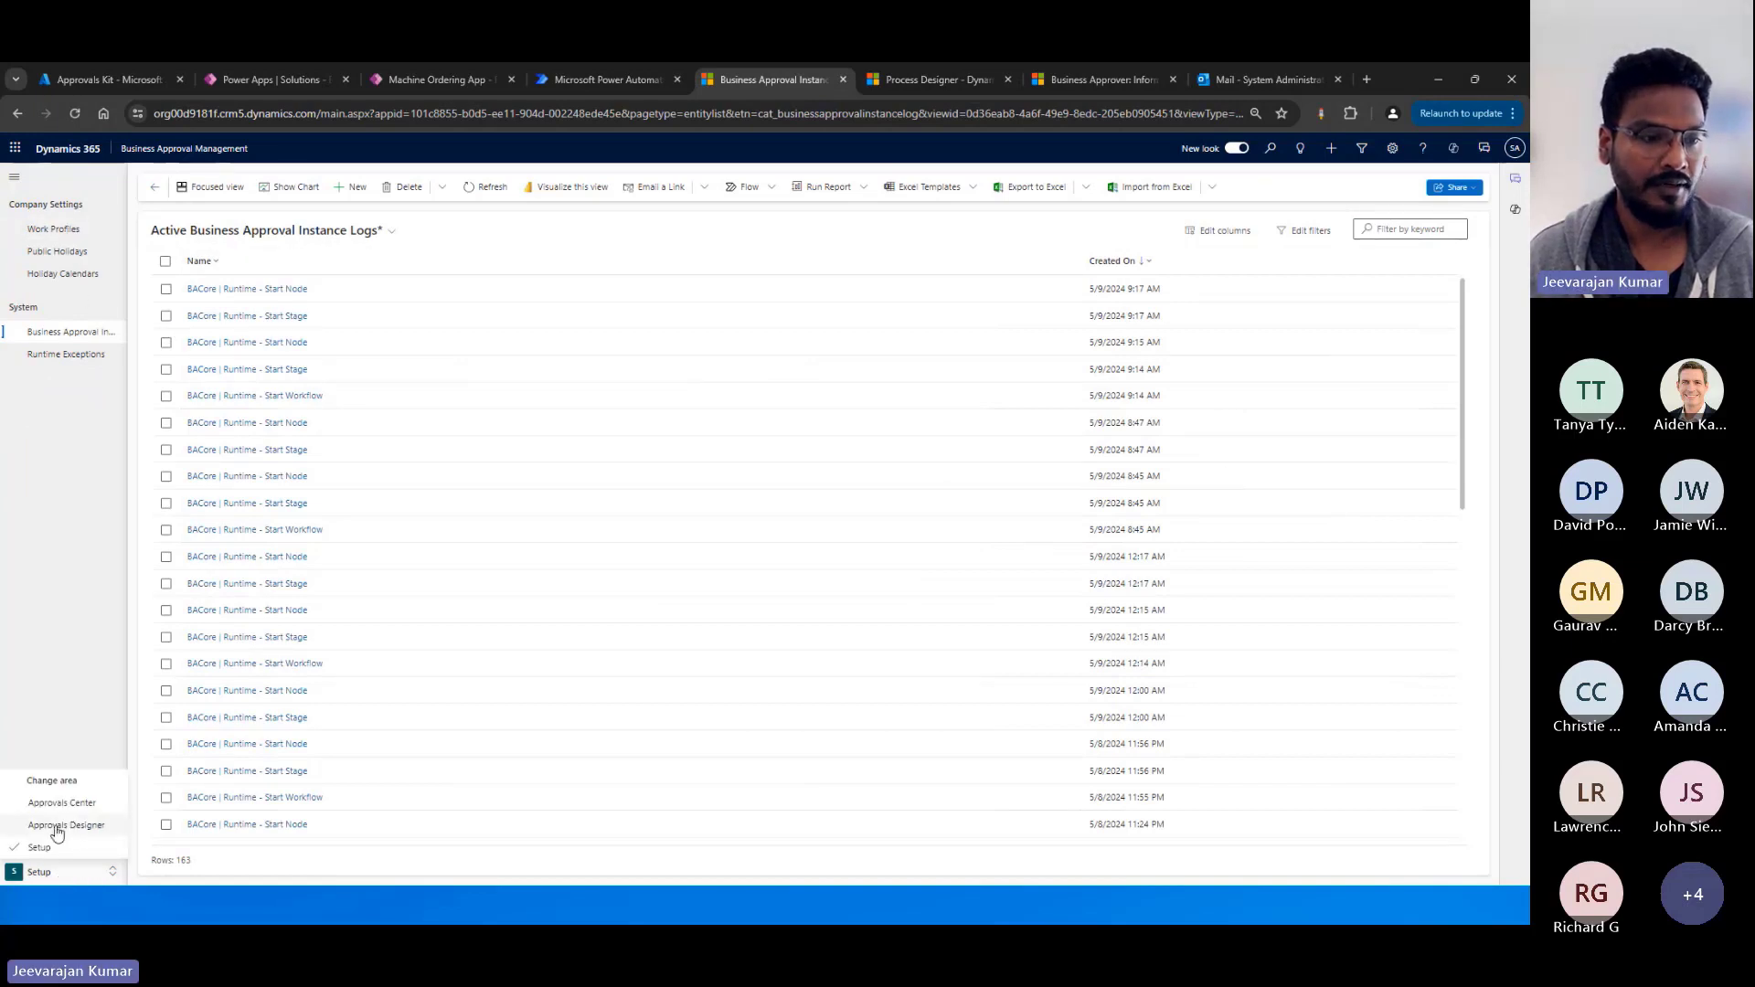
pyautogui.click(55, 824)
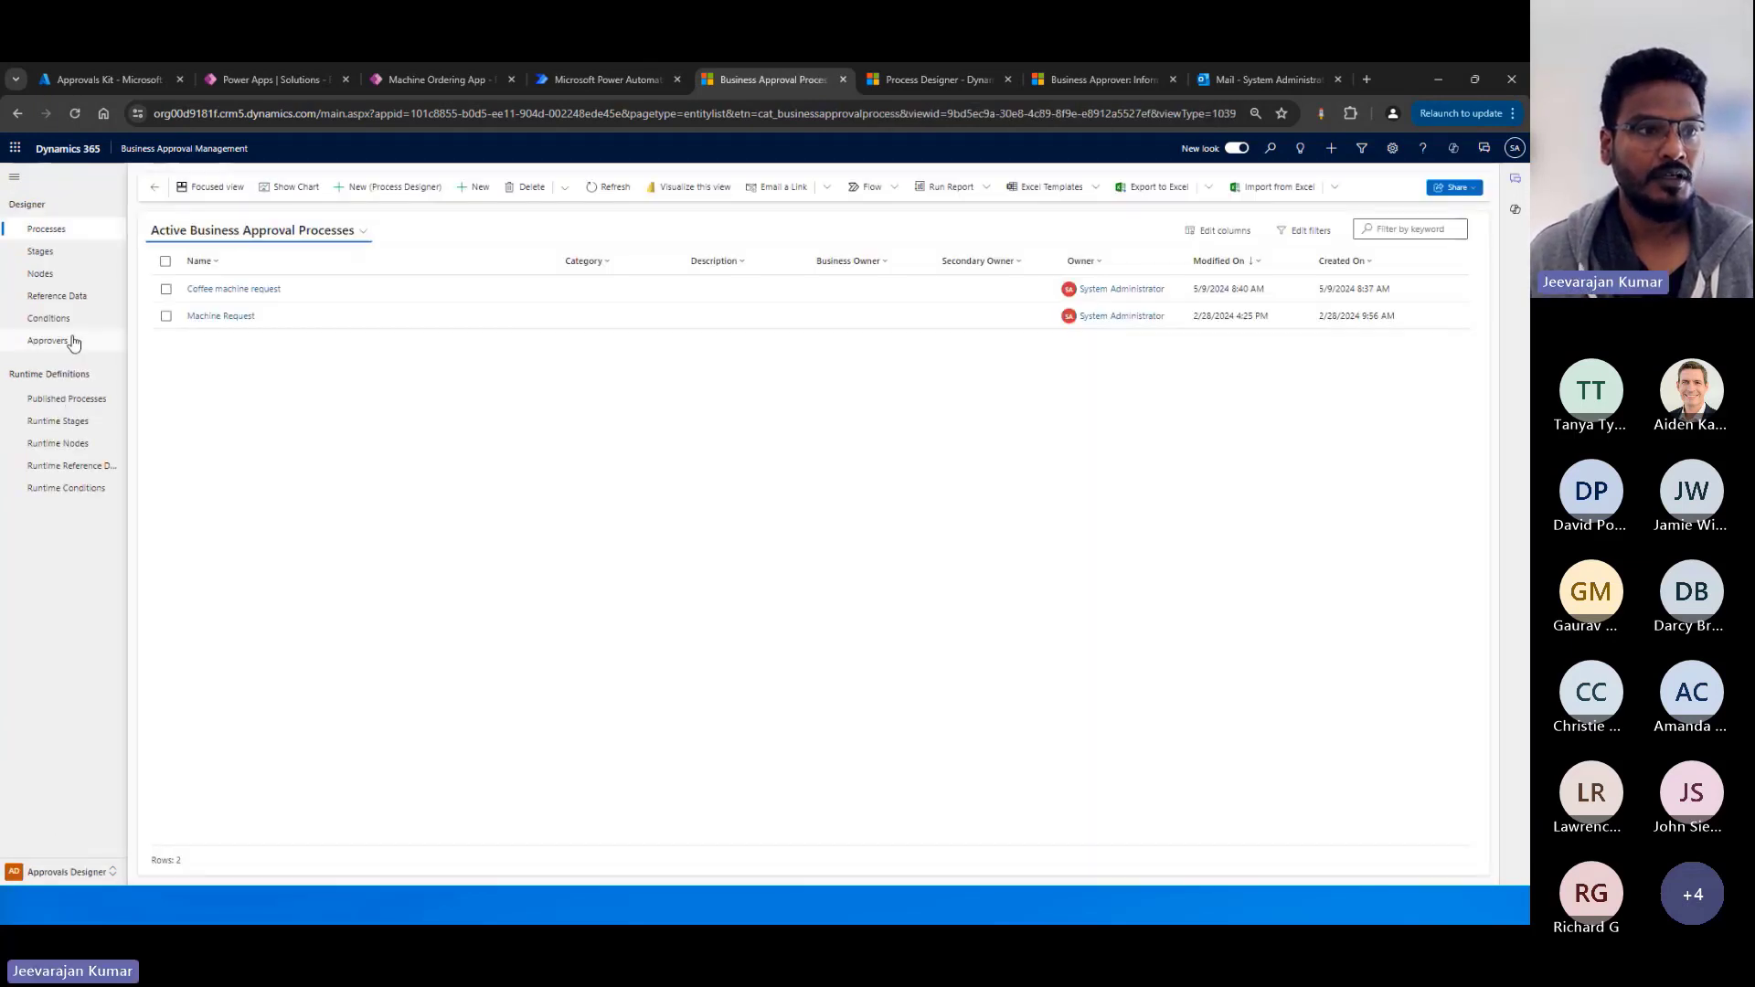
pyautogui.click(72, 341)
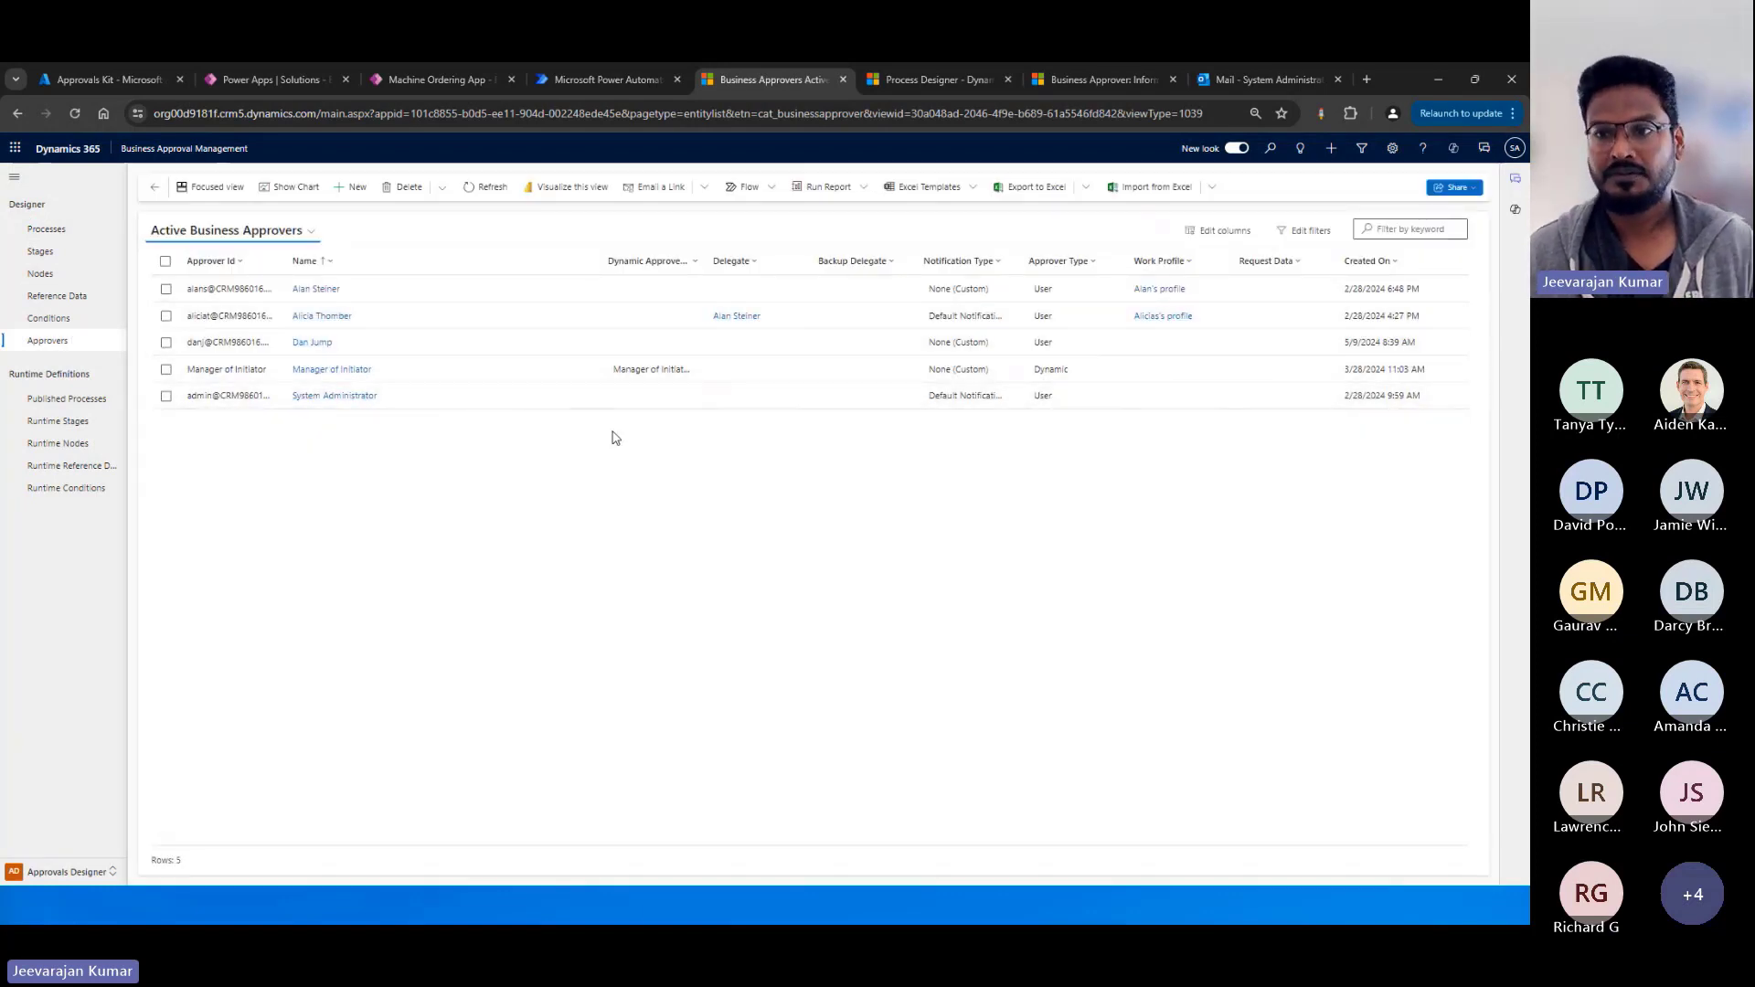
pyautogui.click(361, 319)
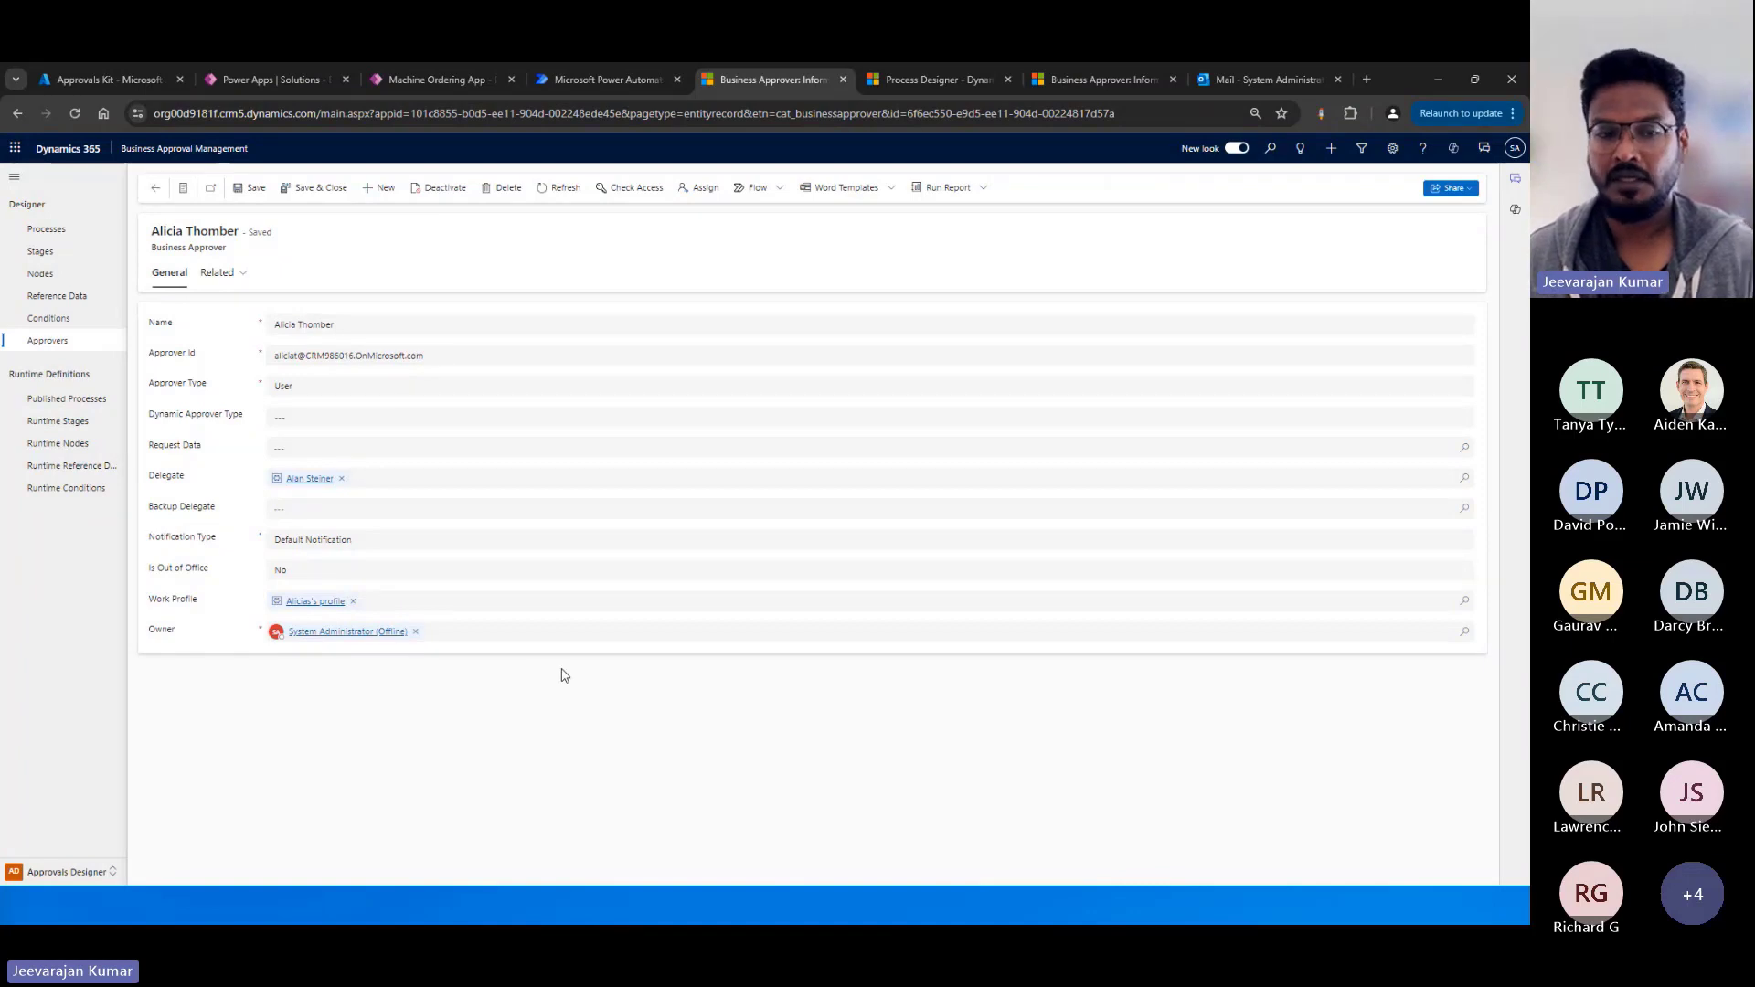
# Set the approver's Is Out of Office field to Yes, save the record, and review the linked work profile.
pyautogui.click(340, 575)
pyautogui.click(294, 615)
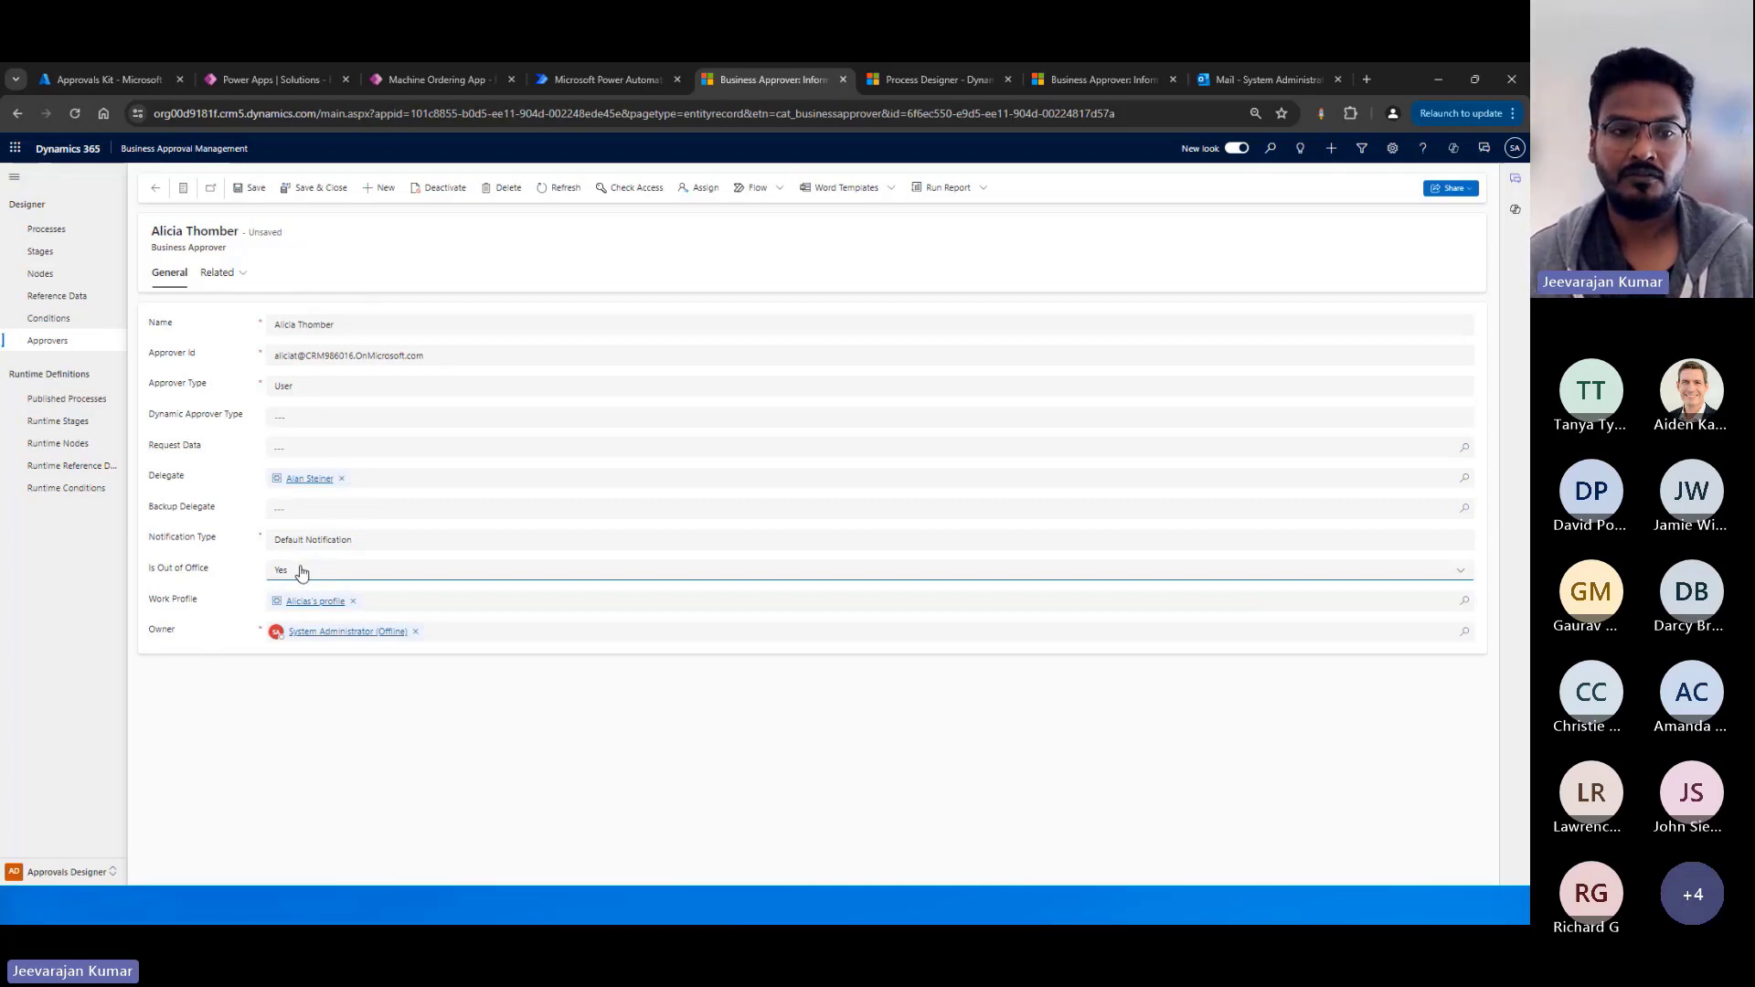
pyautogui.hotkey('ctrl', 's')
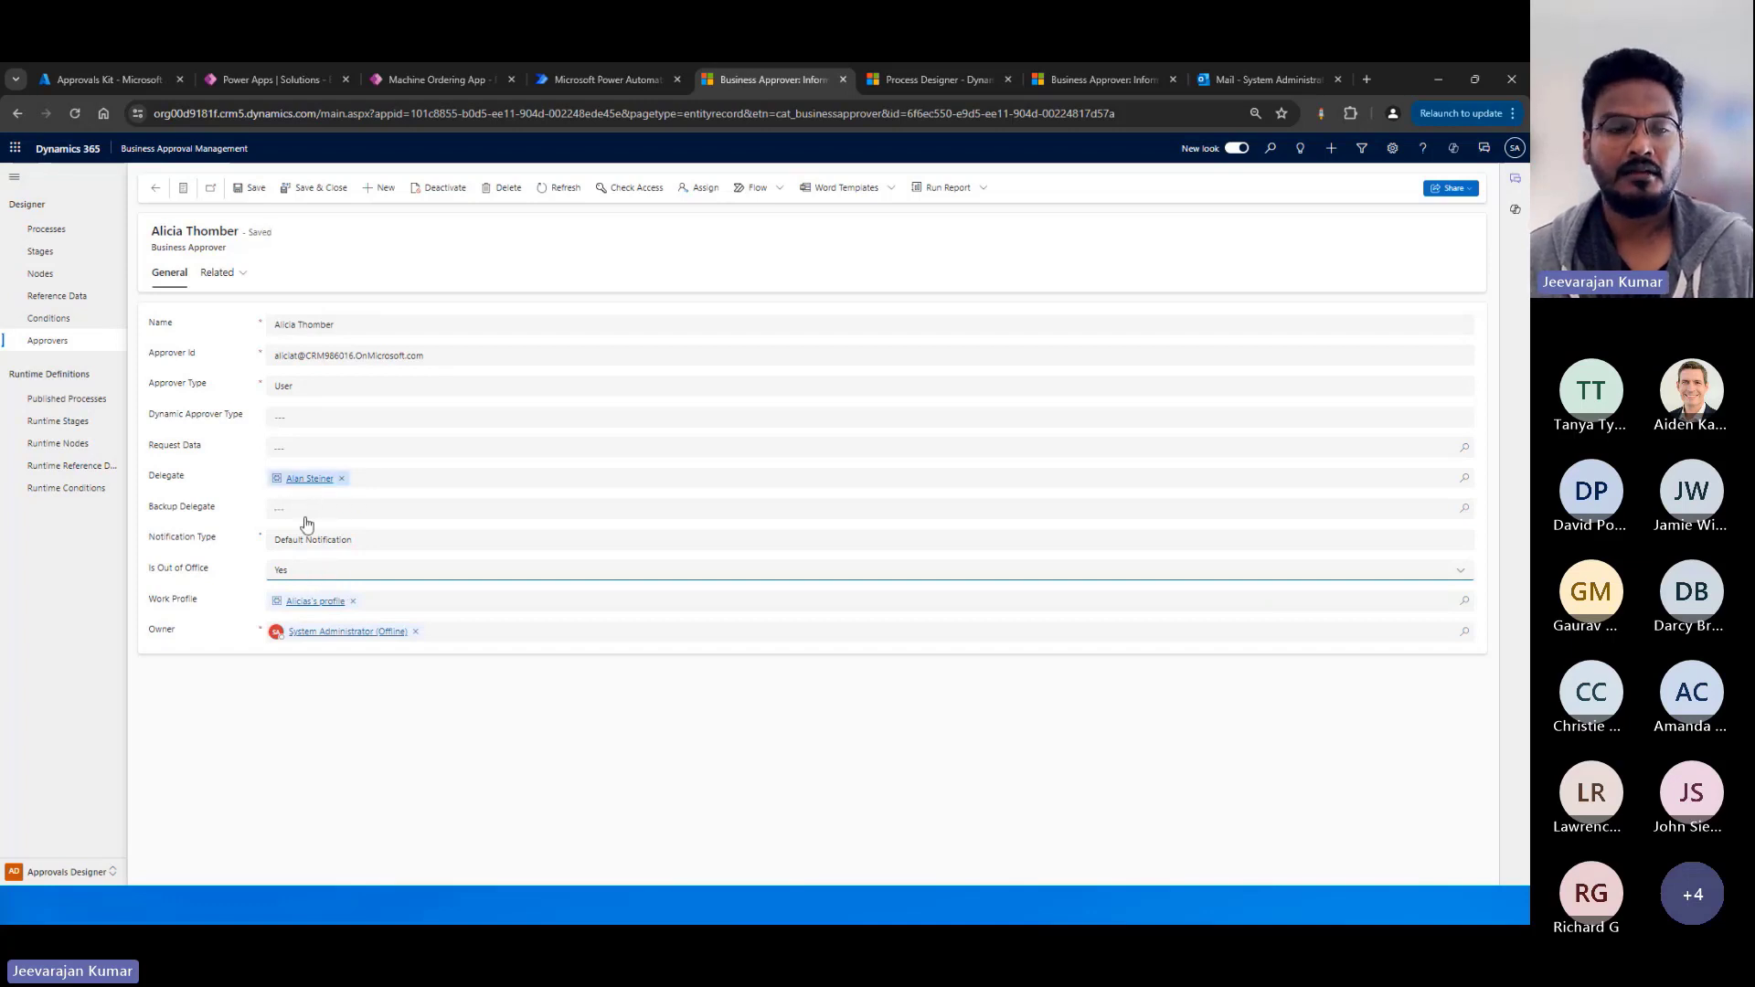
pyautogui.click(306, 604)
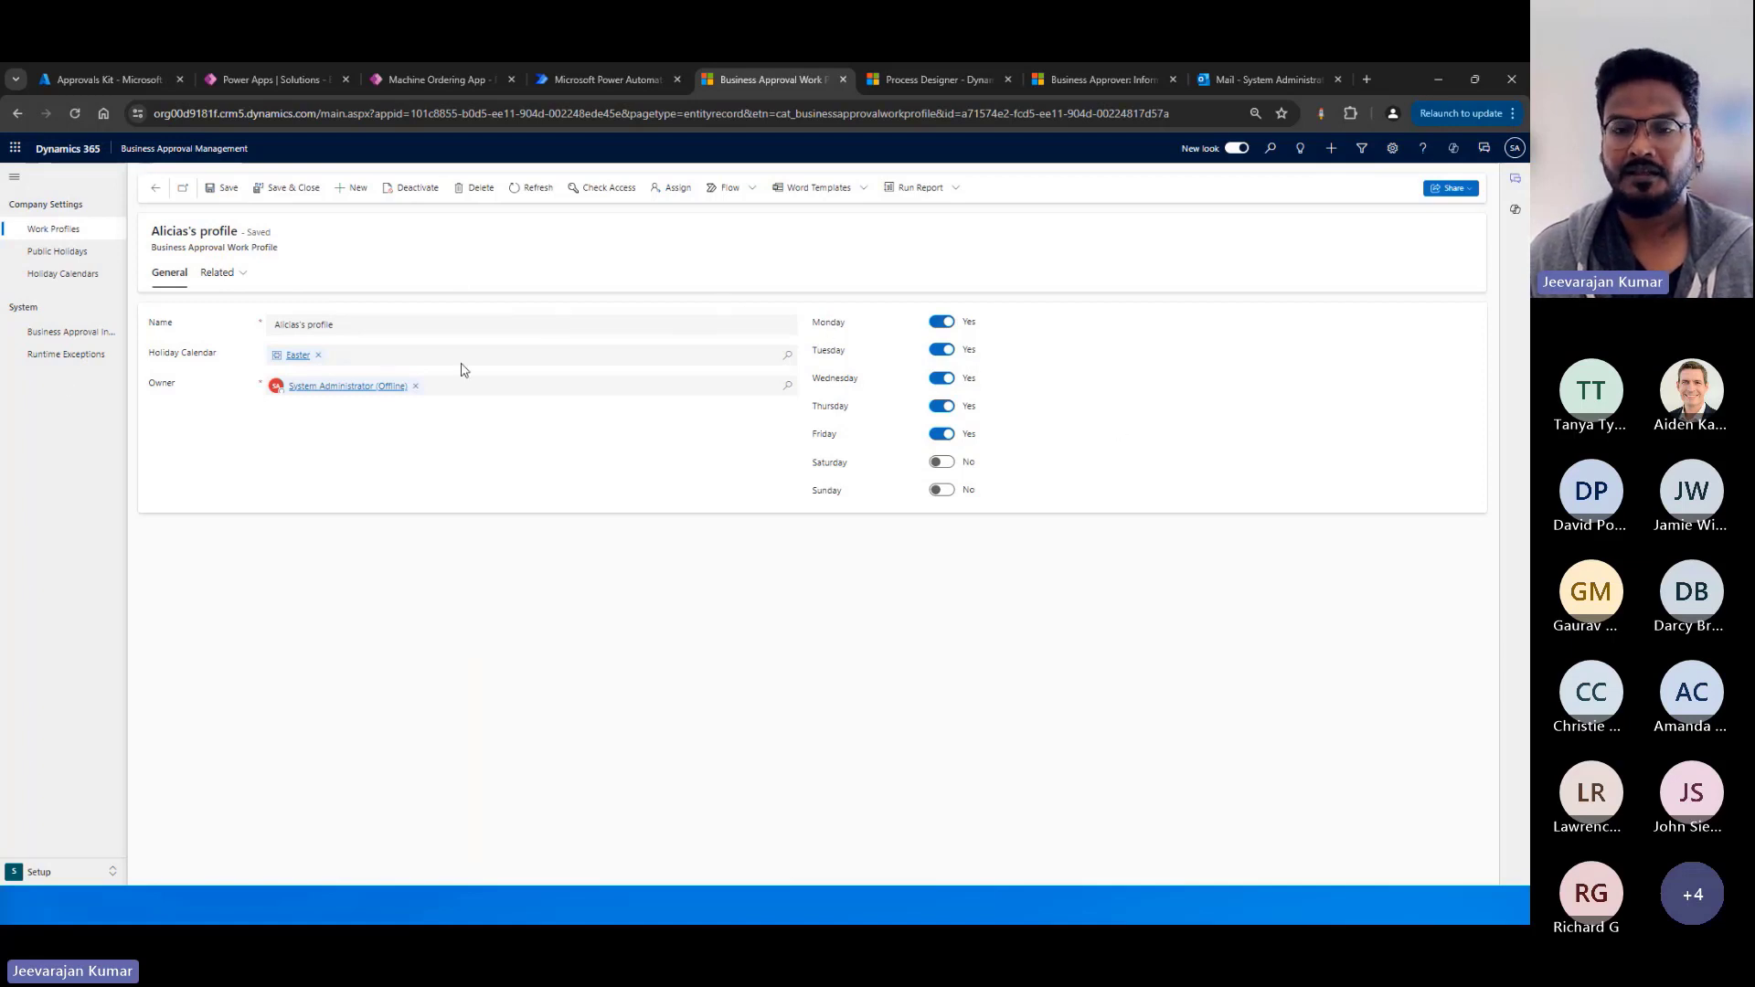
pyautogui.click(158, 189)
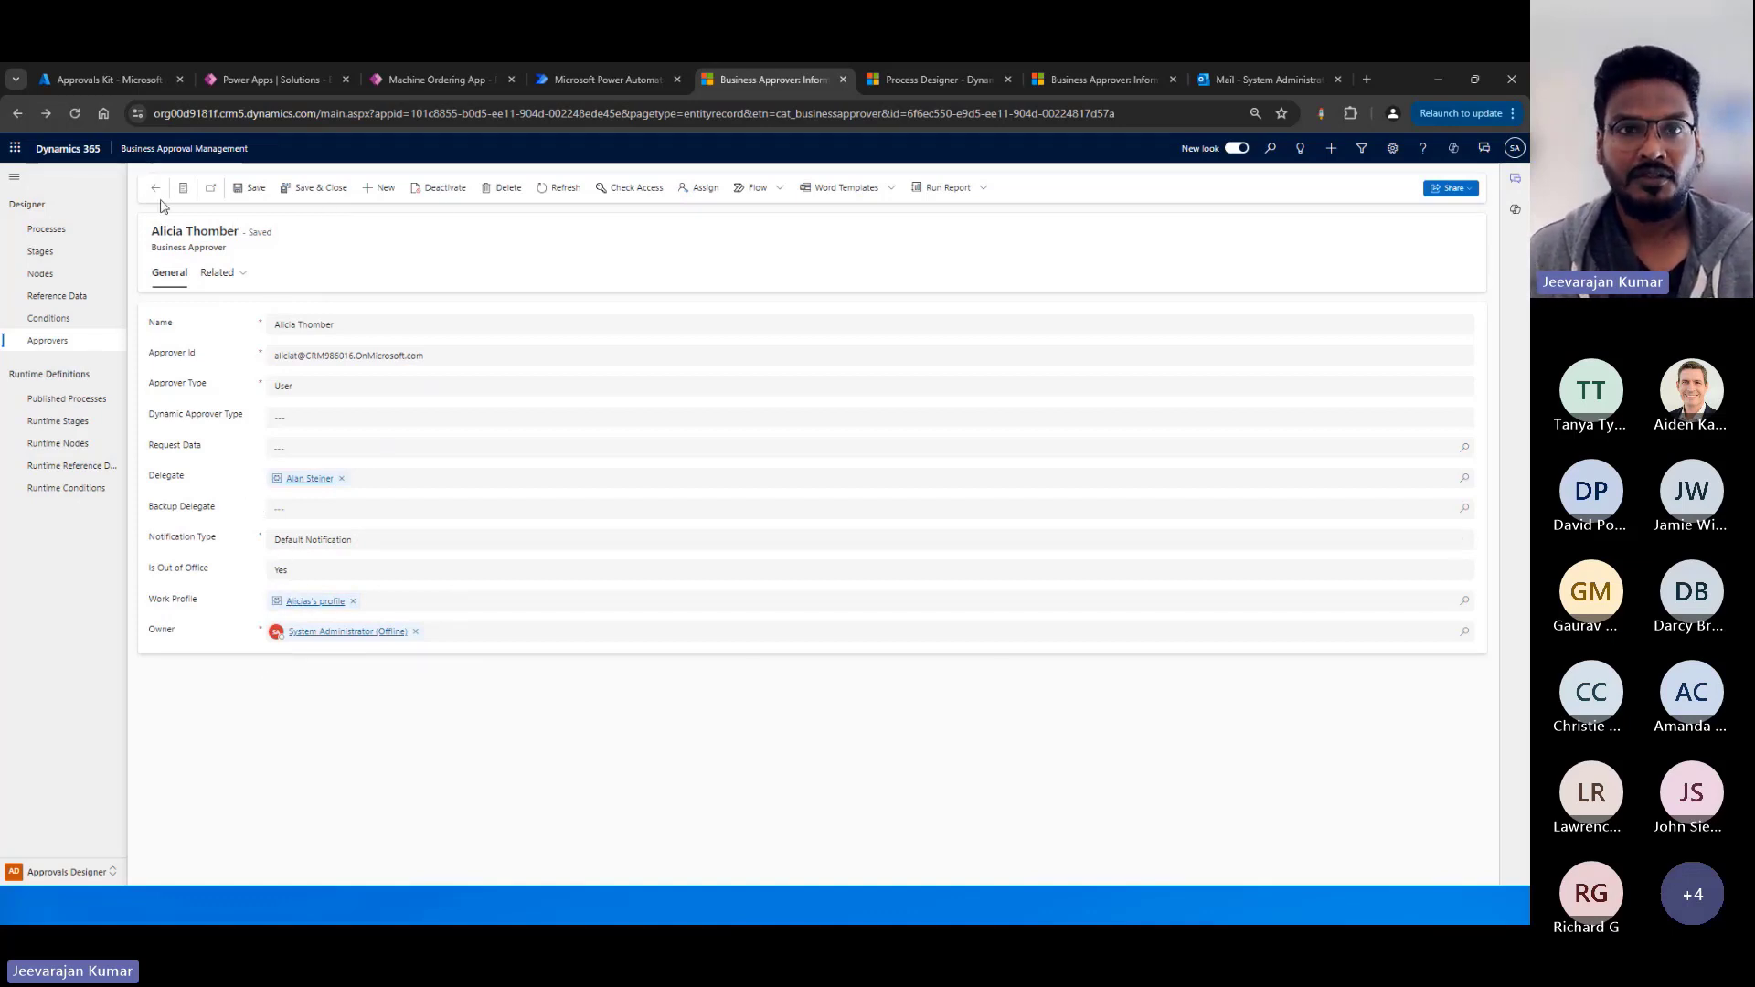
# Return to the Process Designer, review the published versions of the Coffee machine request process, and close the version list.
pyautogui.click(951, 80)
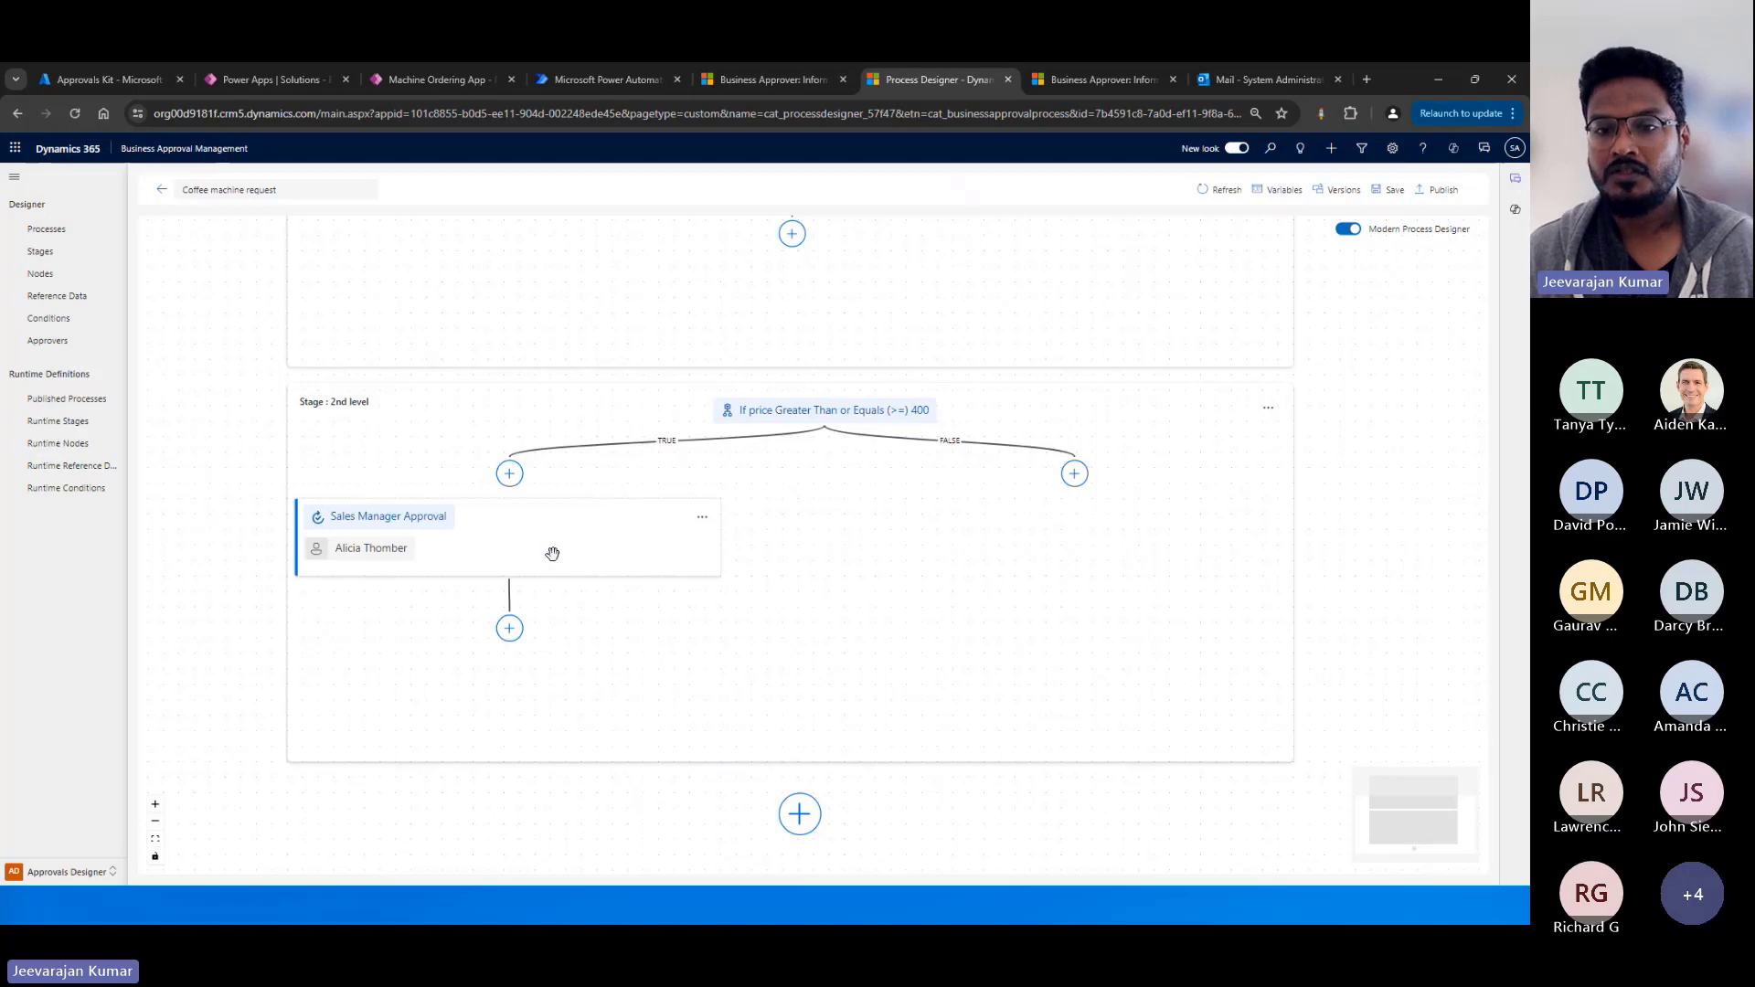
pyautogui.click(1384, 192)
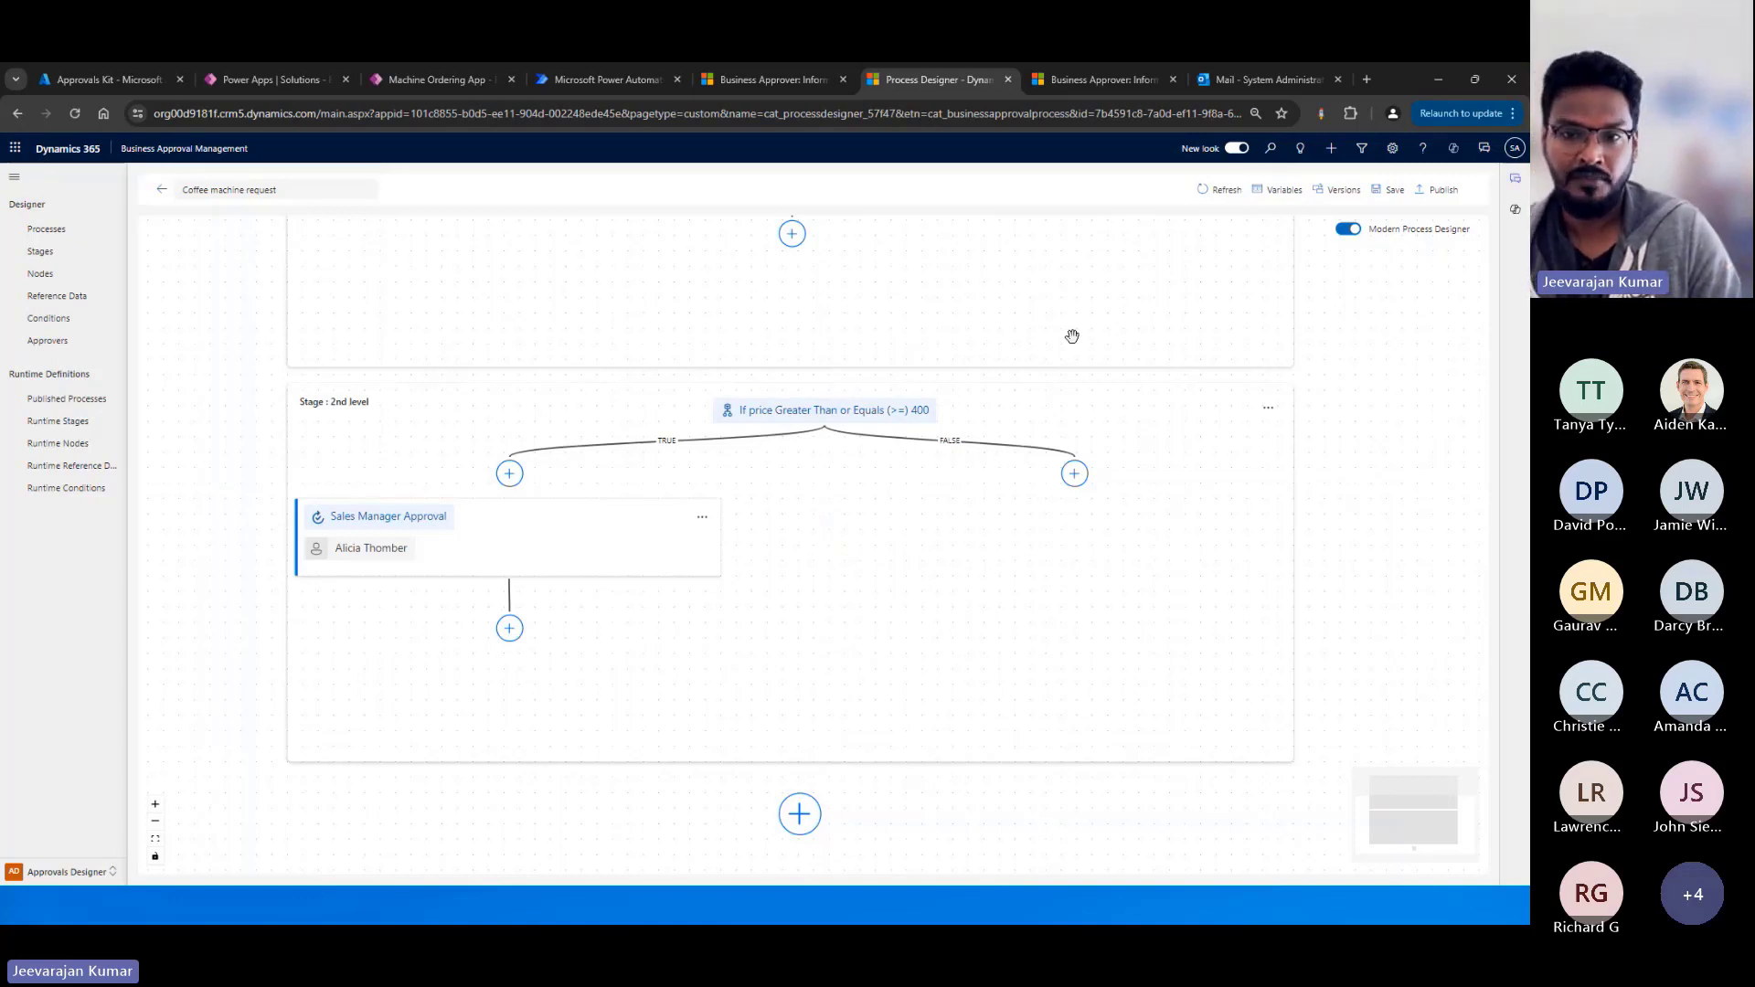
pyautogui.click(1334, 193)
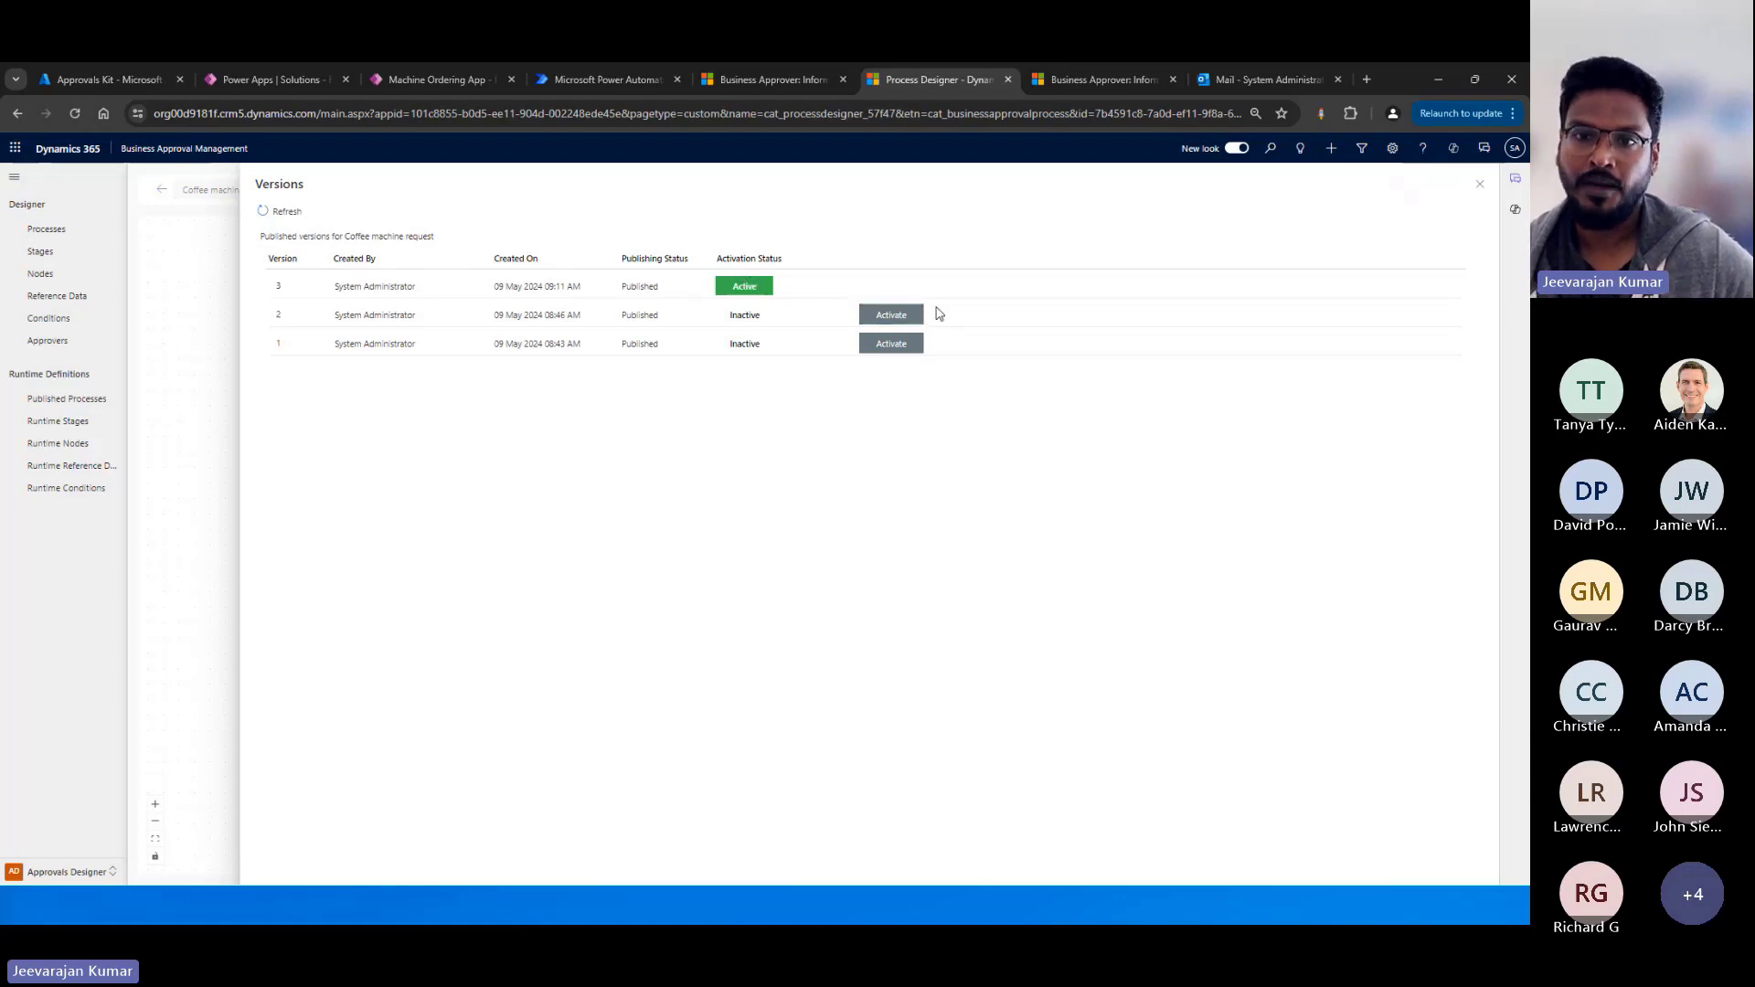
pyautogui.click(1479, 189)
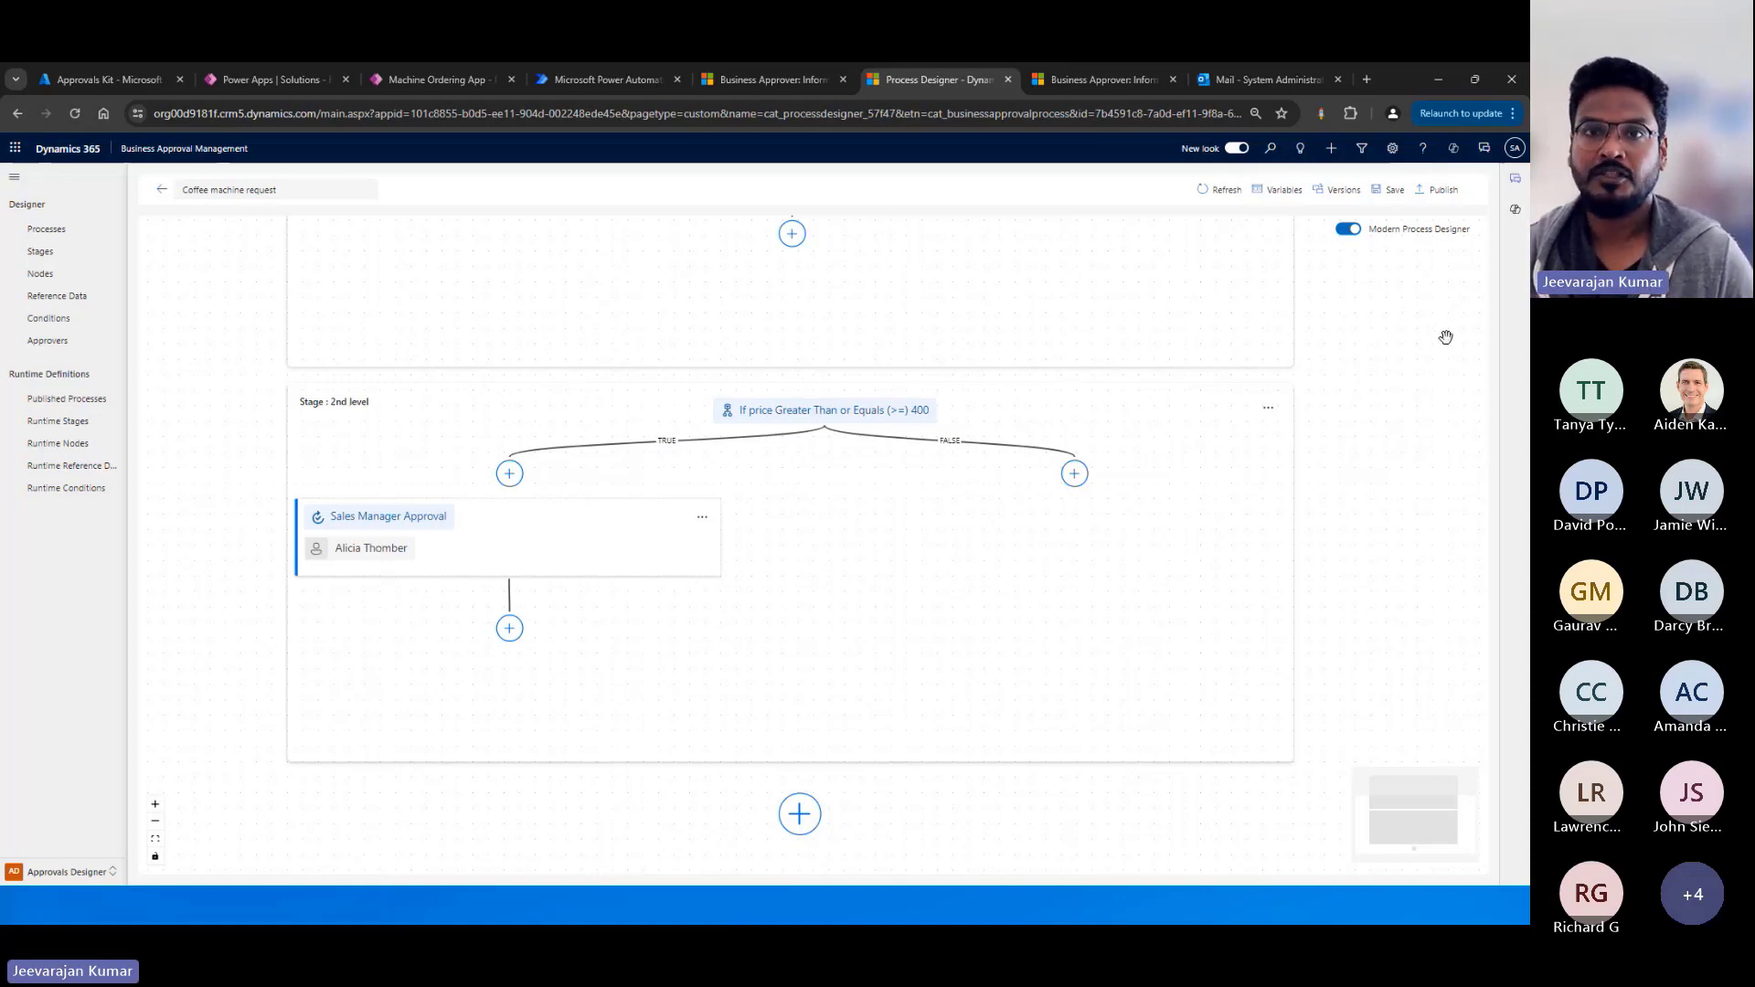
# Switch to the Power Automate flow and review the custom connectors available for a new action, closing without adding one.
pyautogui.click(575, 80)
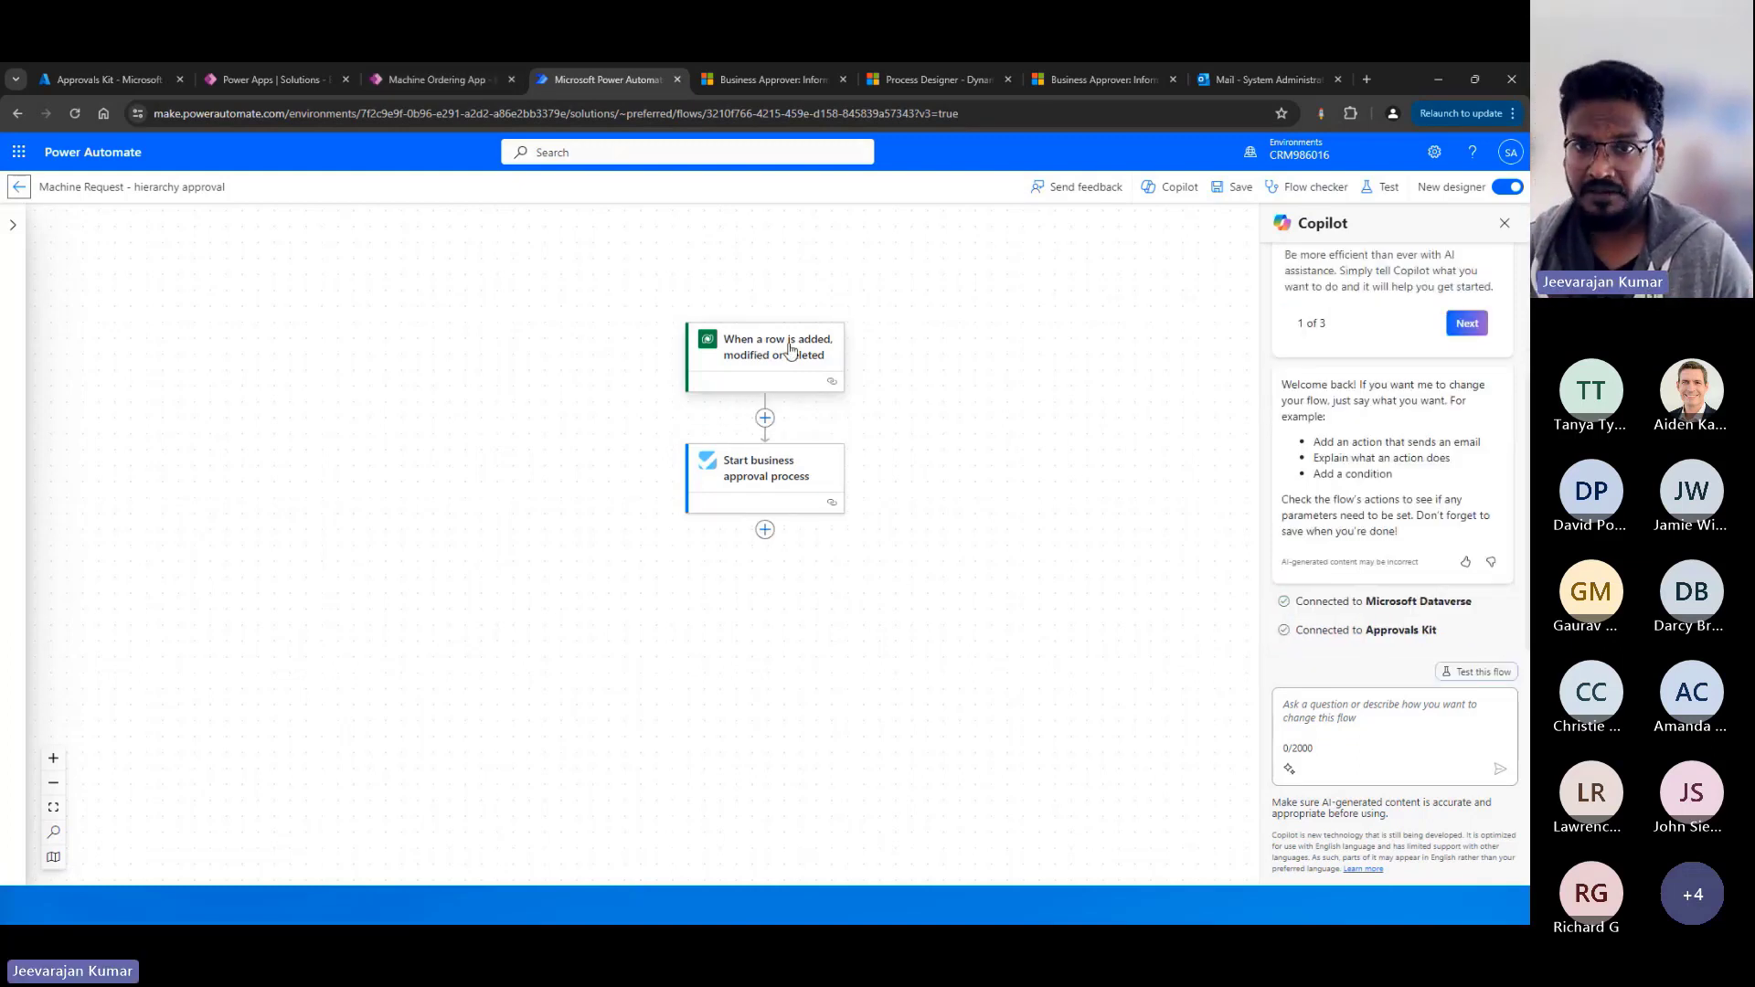
pyautogui.click(768, 426)
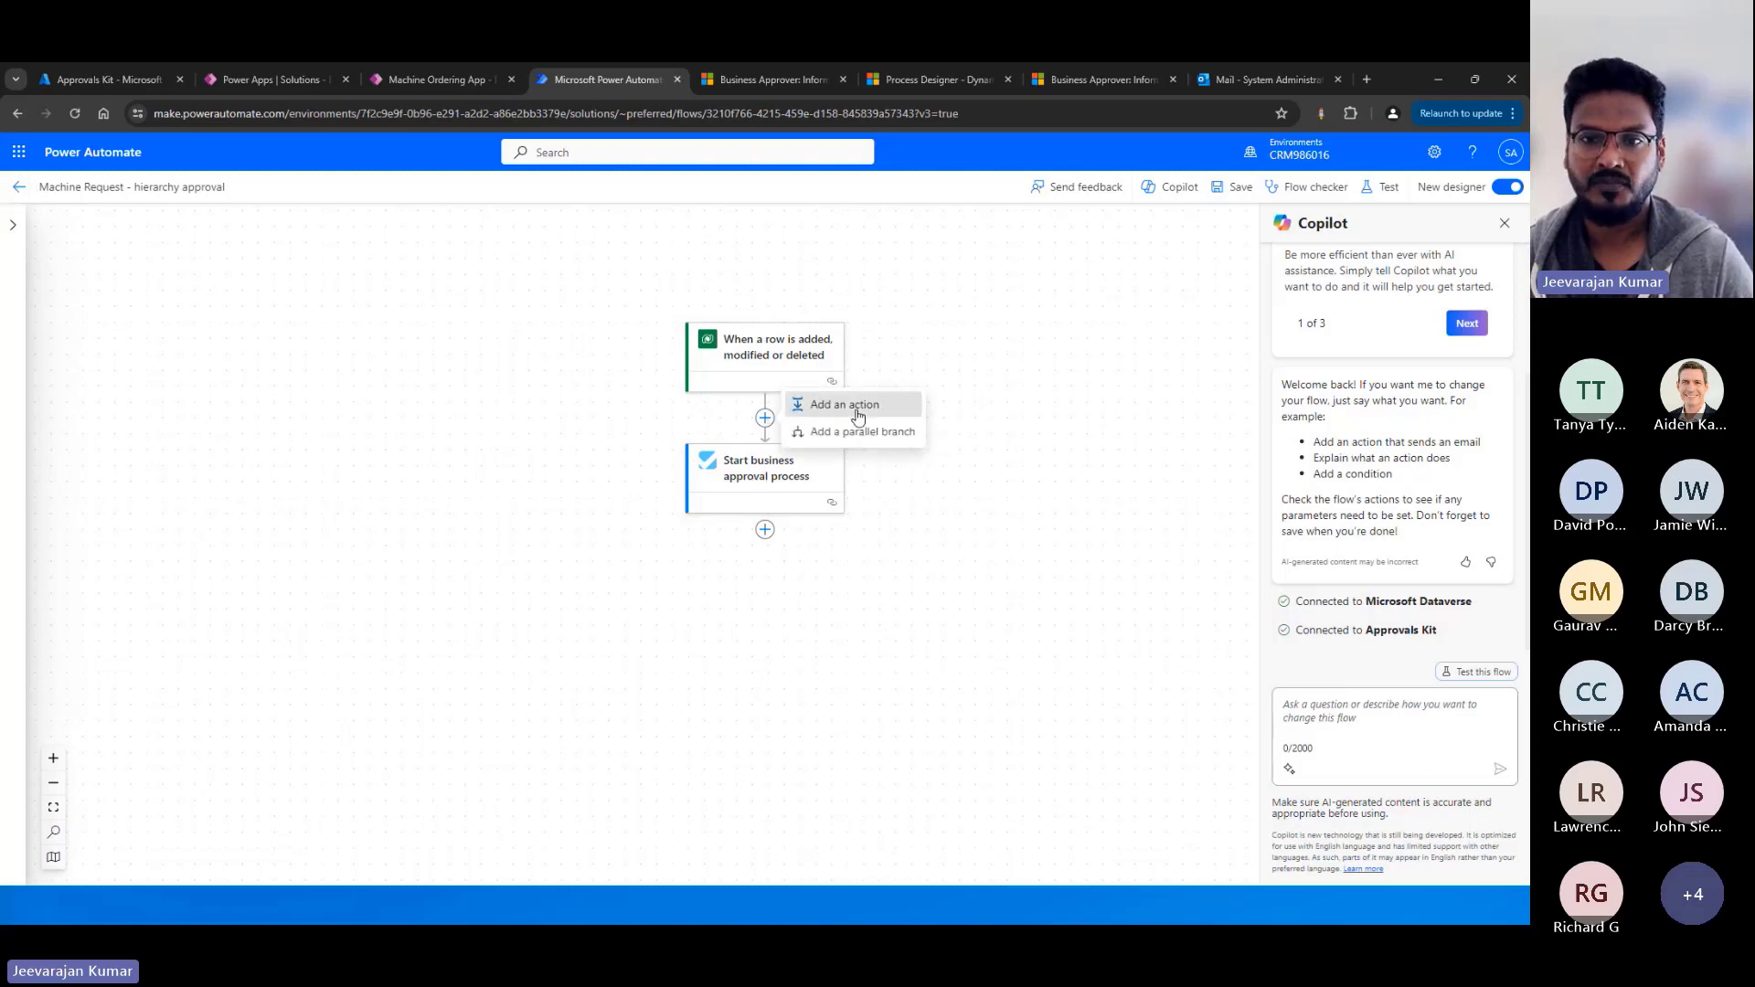
pyautogui.click(849, 404)
pyautogui.click(196, 329)
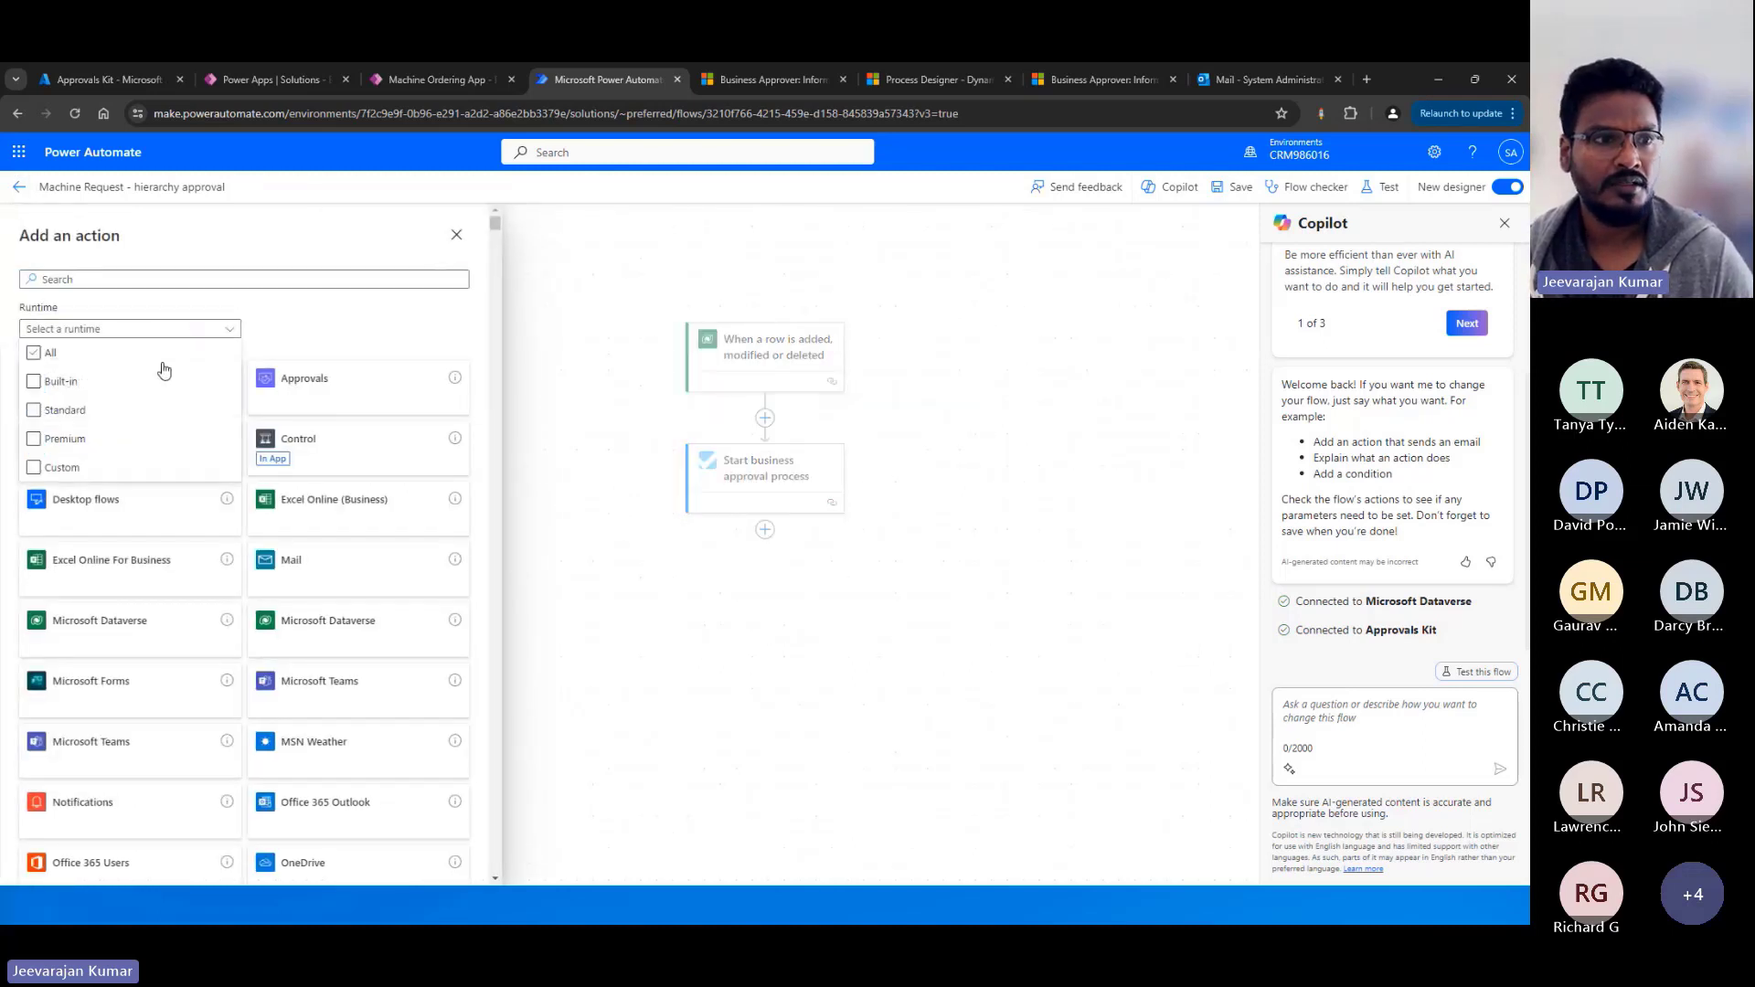
pyautogui.click(62, 469)
pyautogui.click(366, 315)
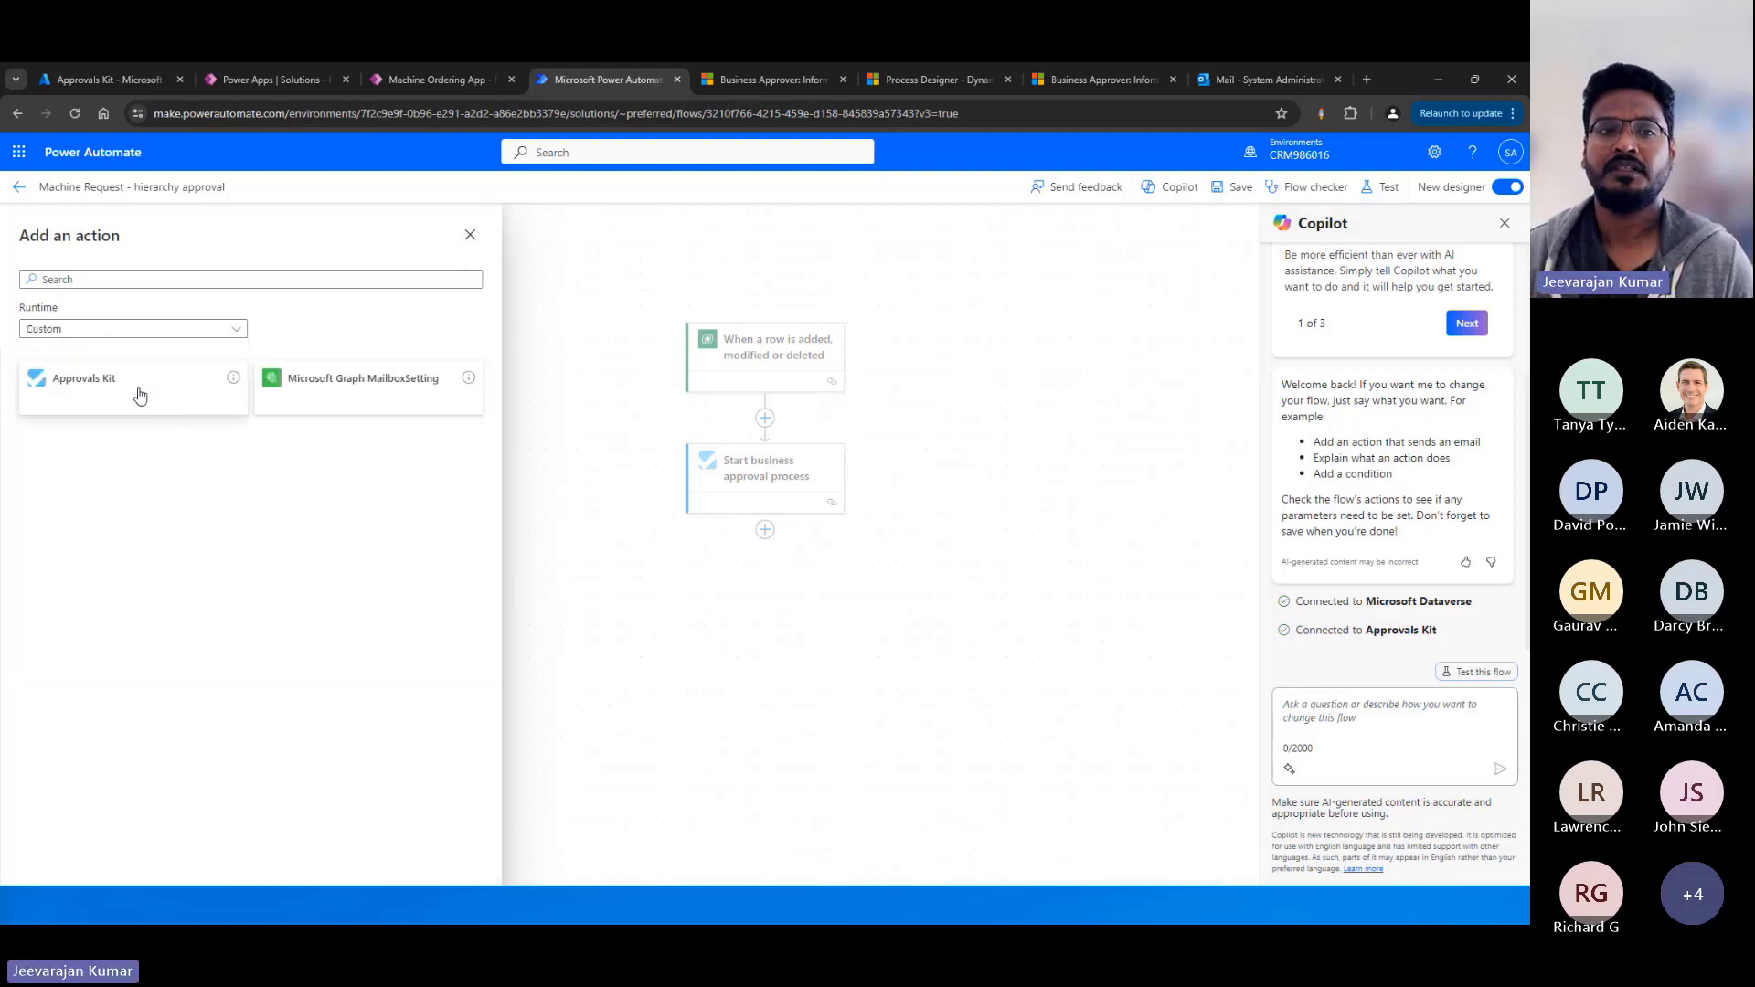
pyautogui.click(470, 235)
# Compare the Start business approval process action's workflow process options with the published versions in the Process Designer.
pyautogui.click(782, 471)
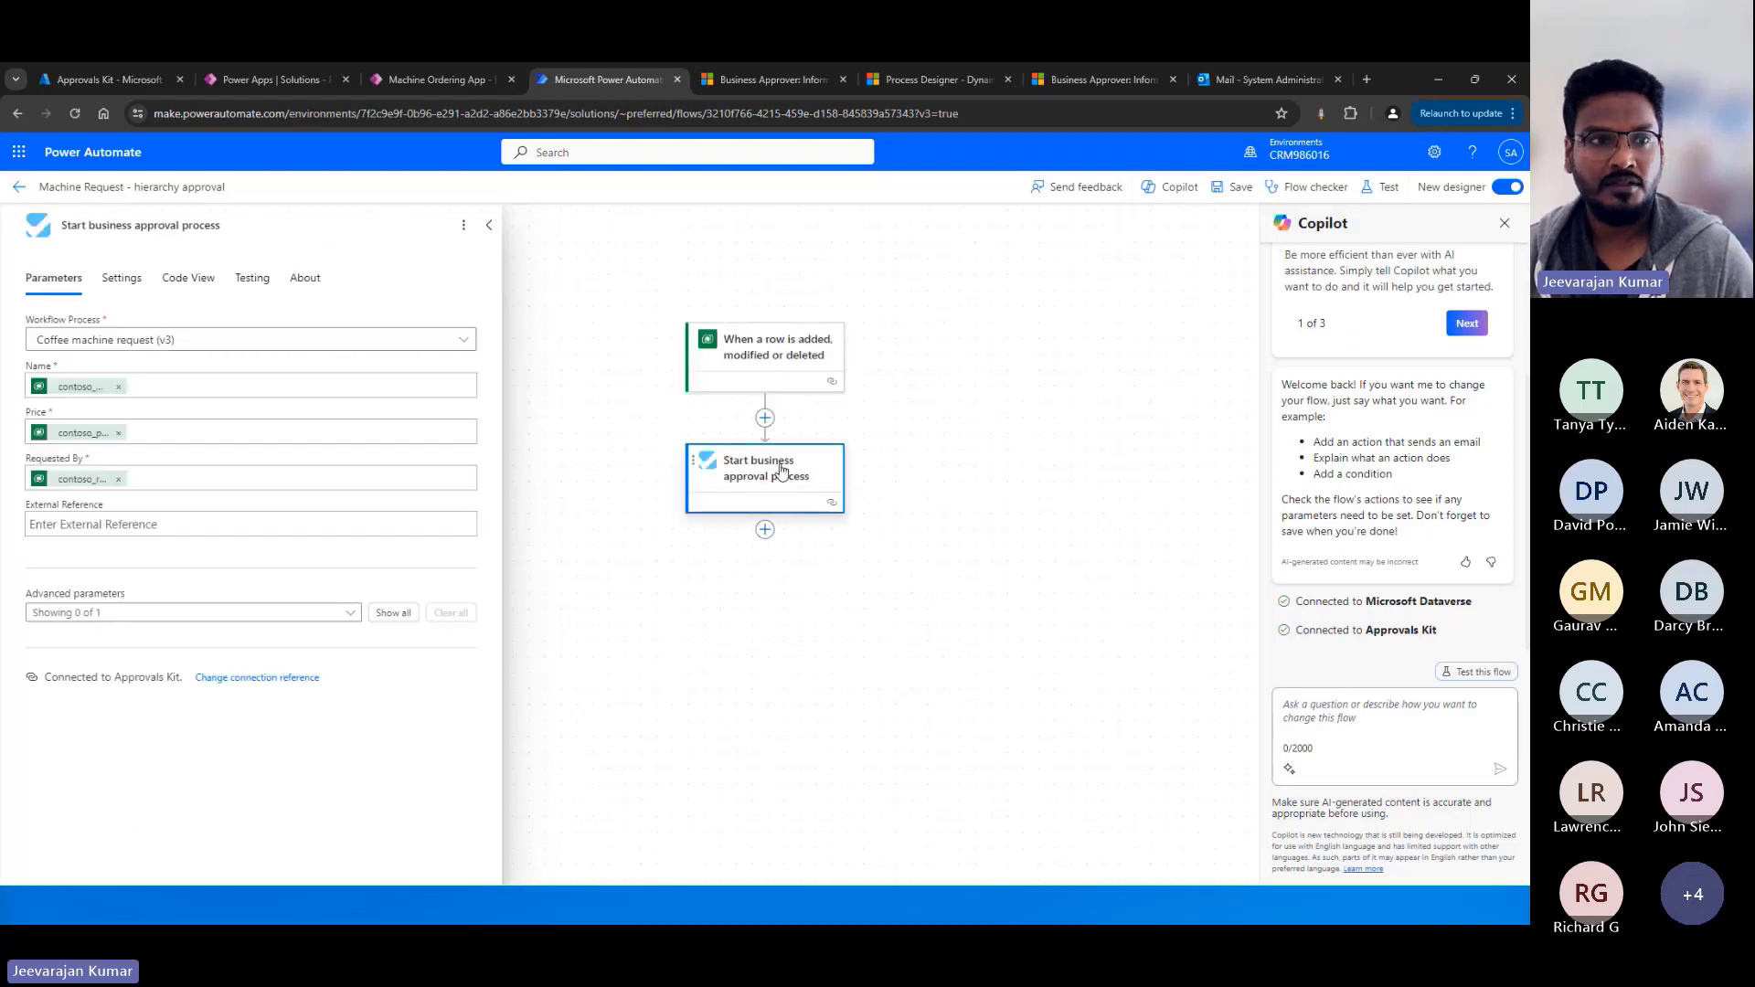
pyautogui.click(467, 343)
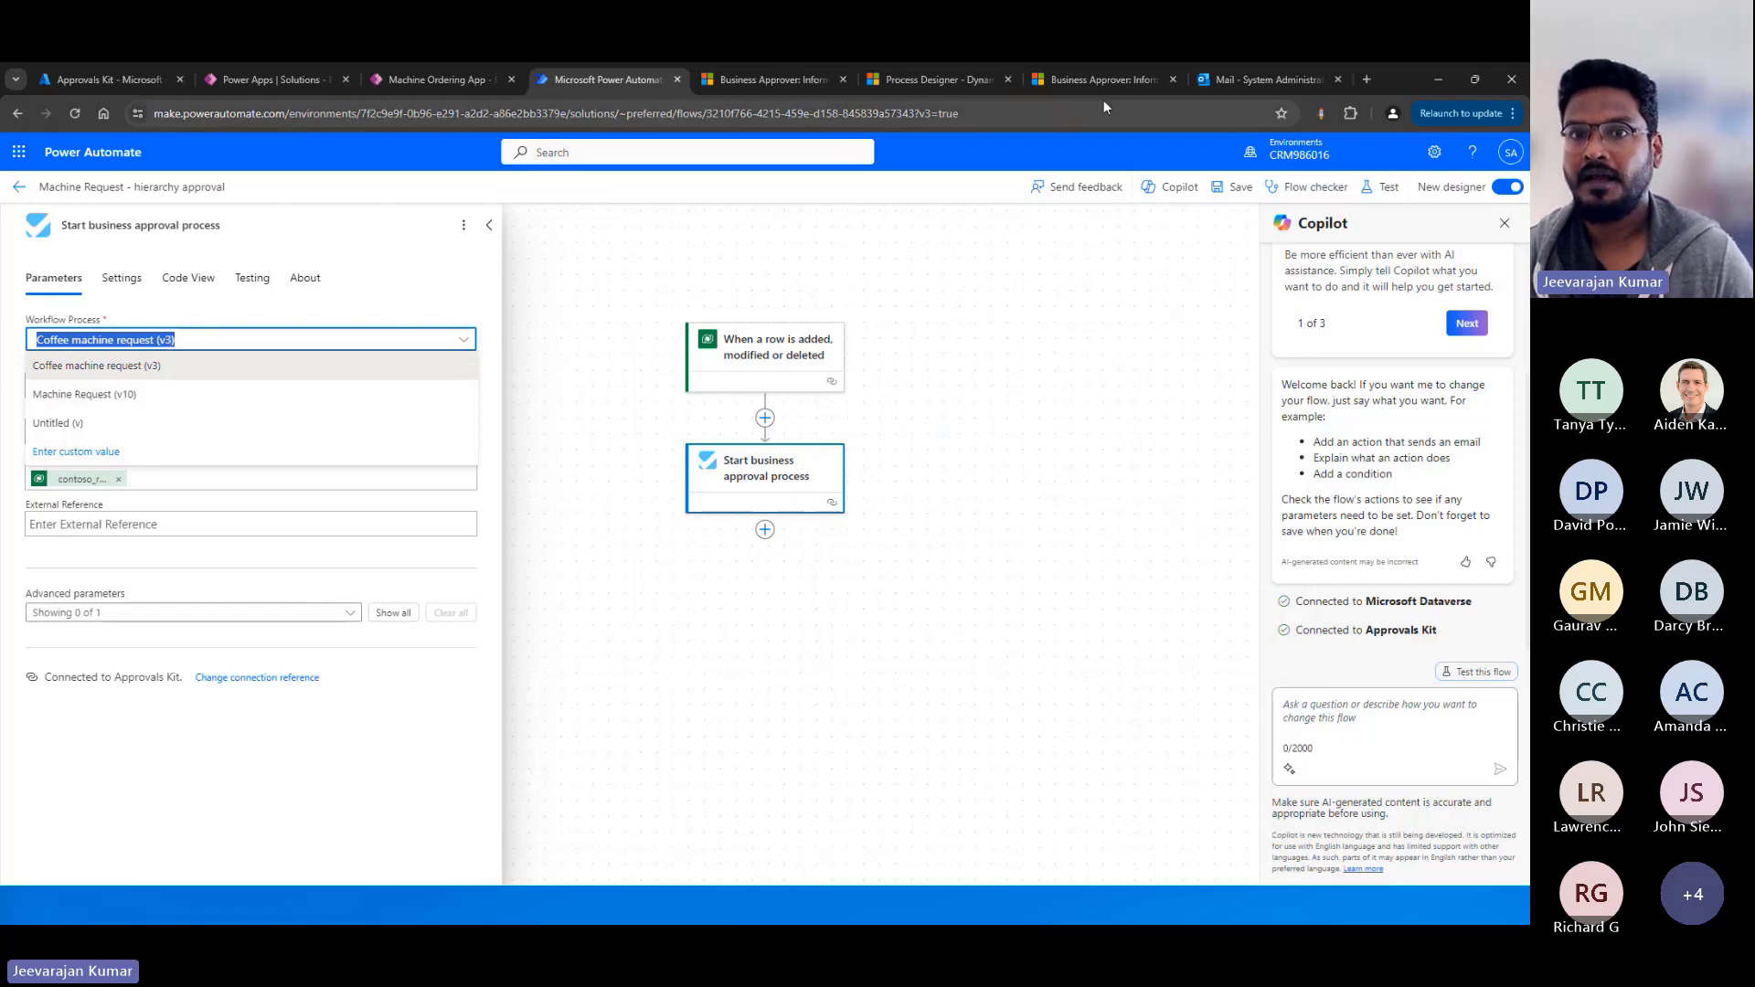
pyautogui.click(792, 90)
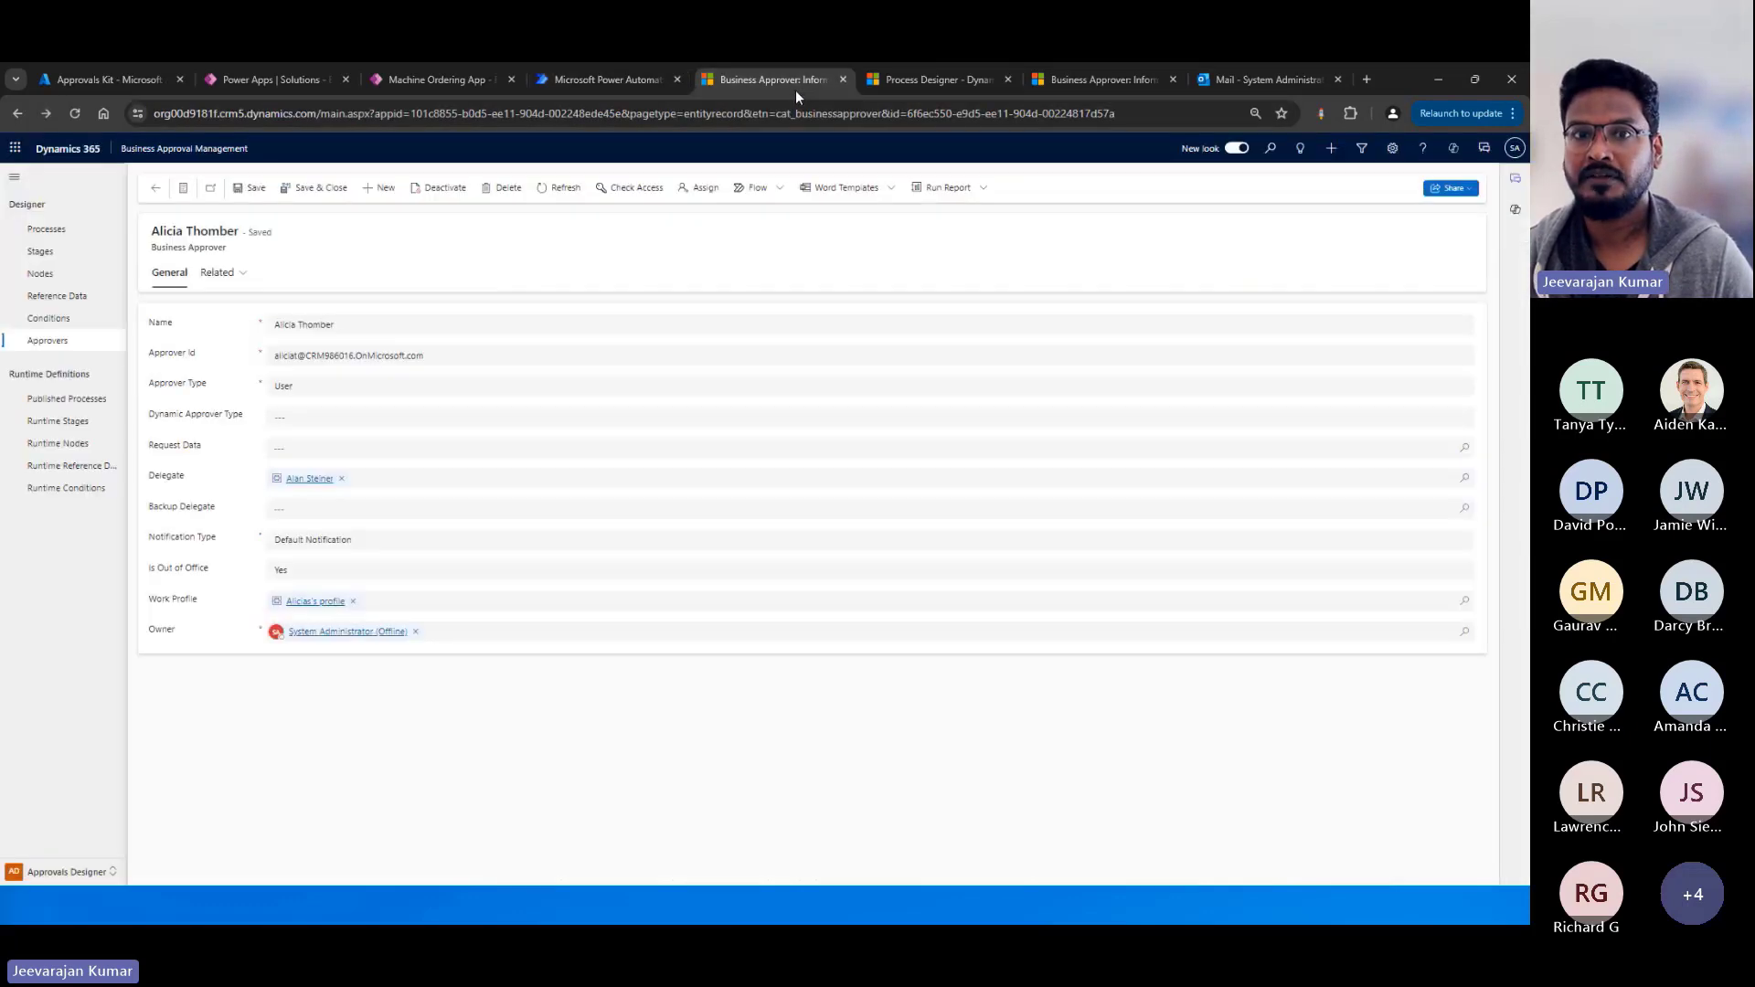
pyautogui.click(961, 80)
pyautogui.click(1360, 192)
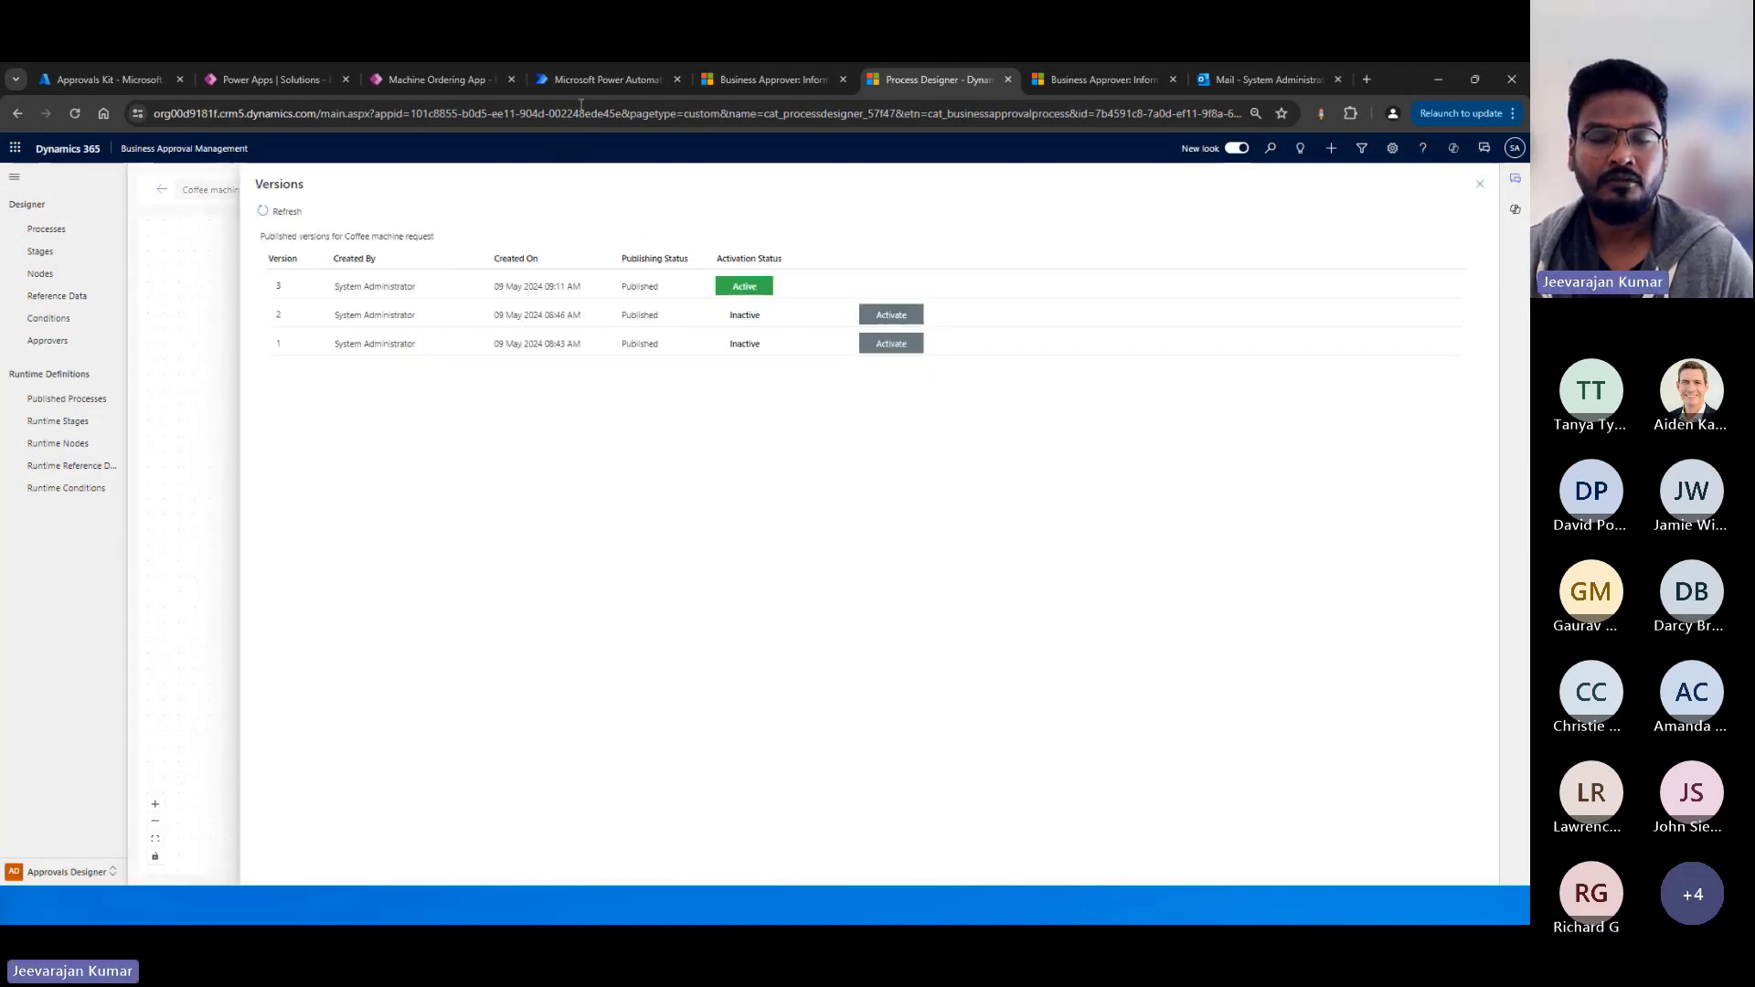
pyautogui.click(598, 81)
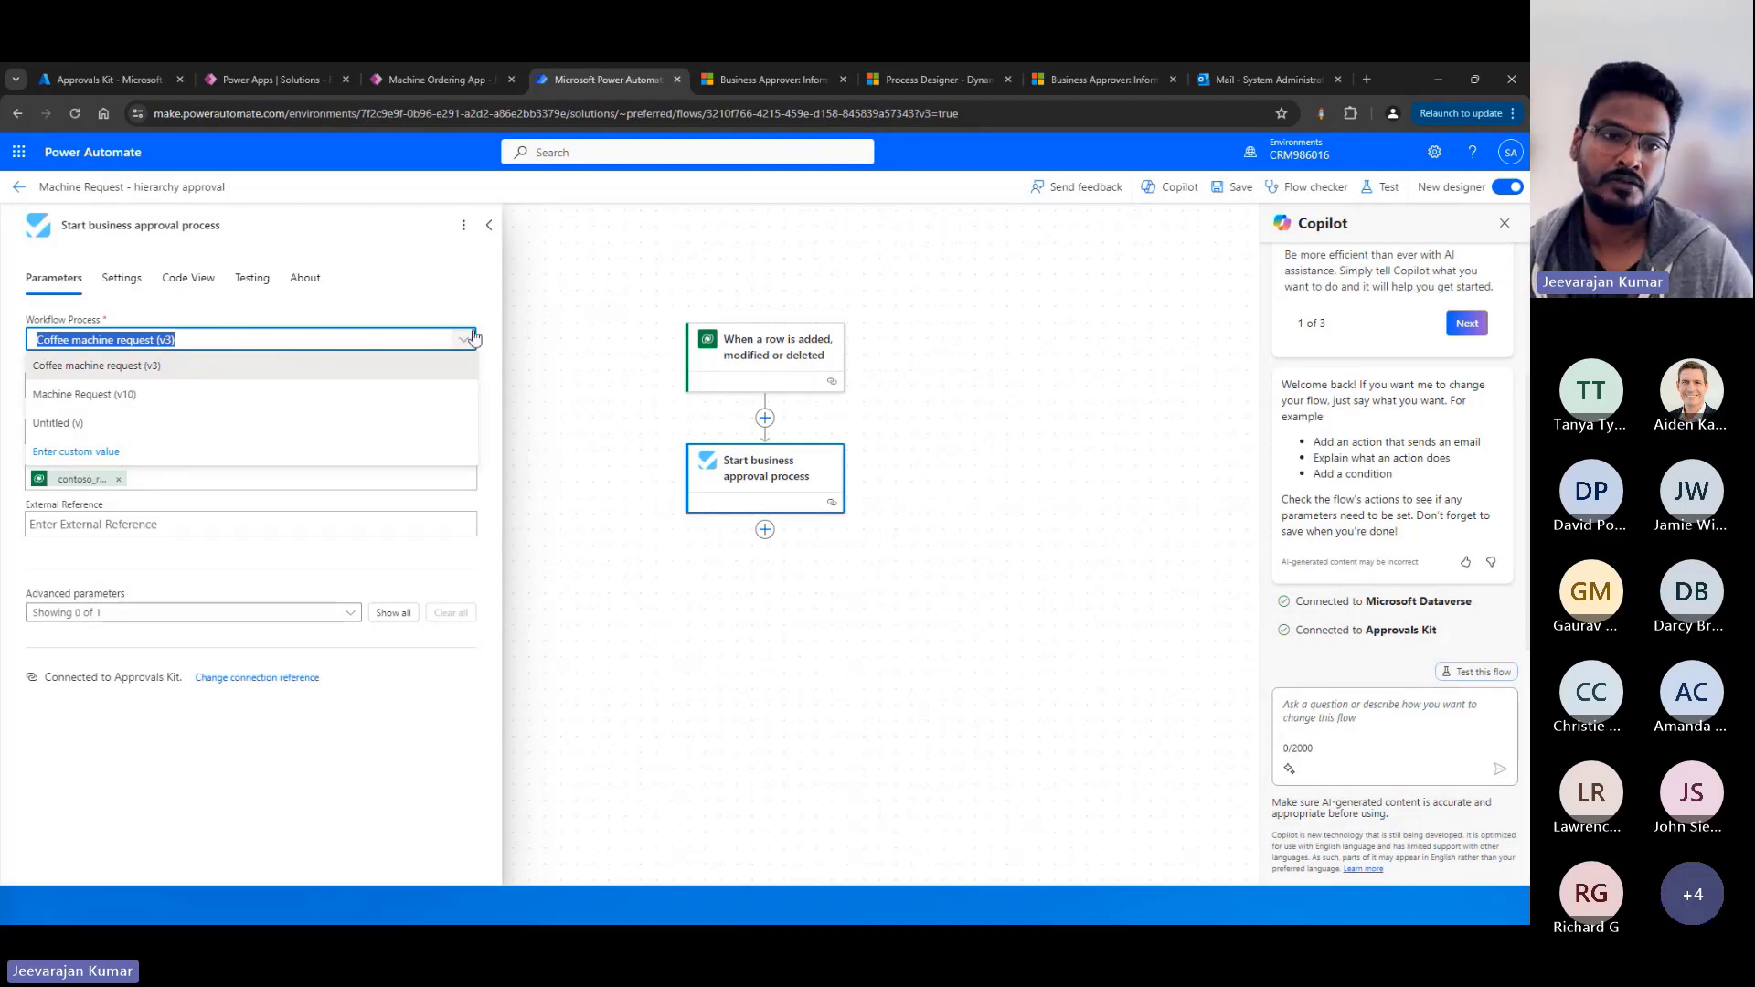
pyautogui.click(475, 277)
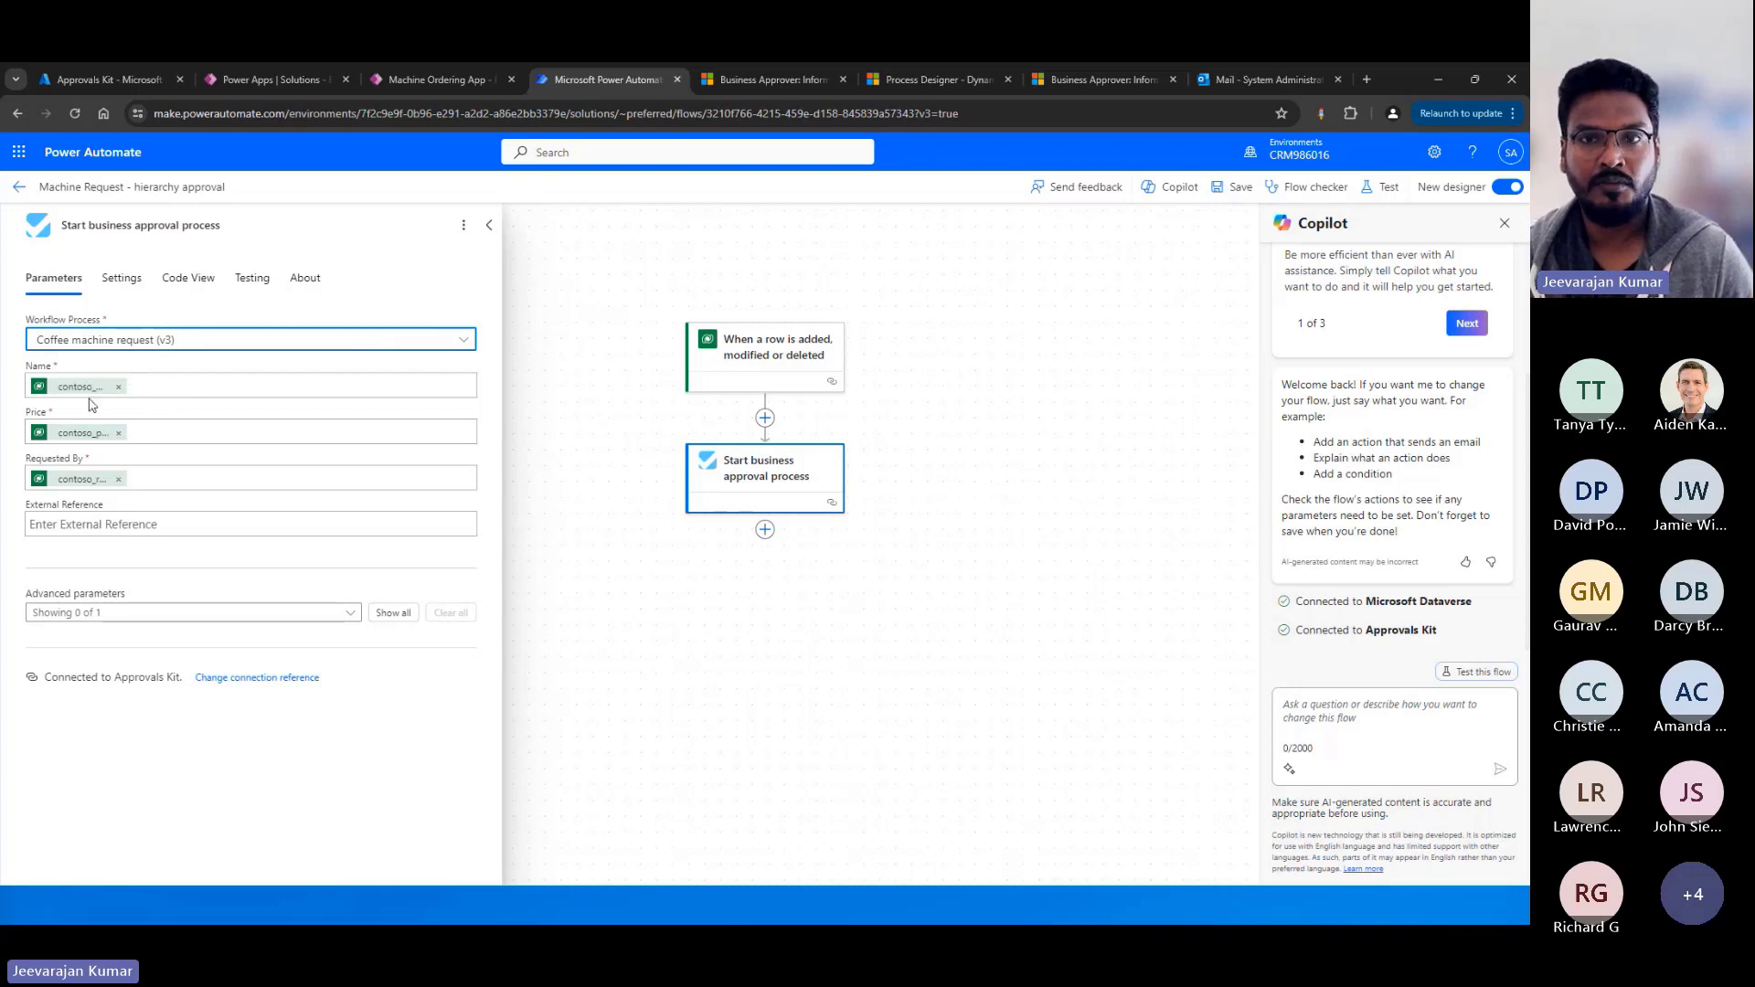
pyautogui.click(958, 82)
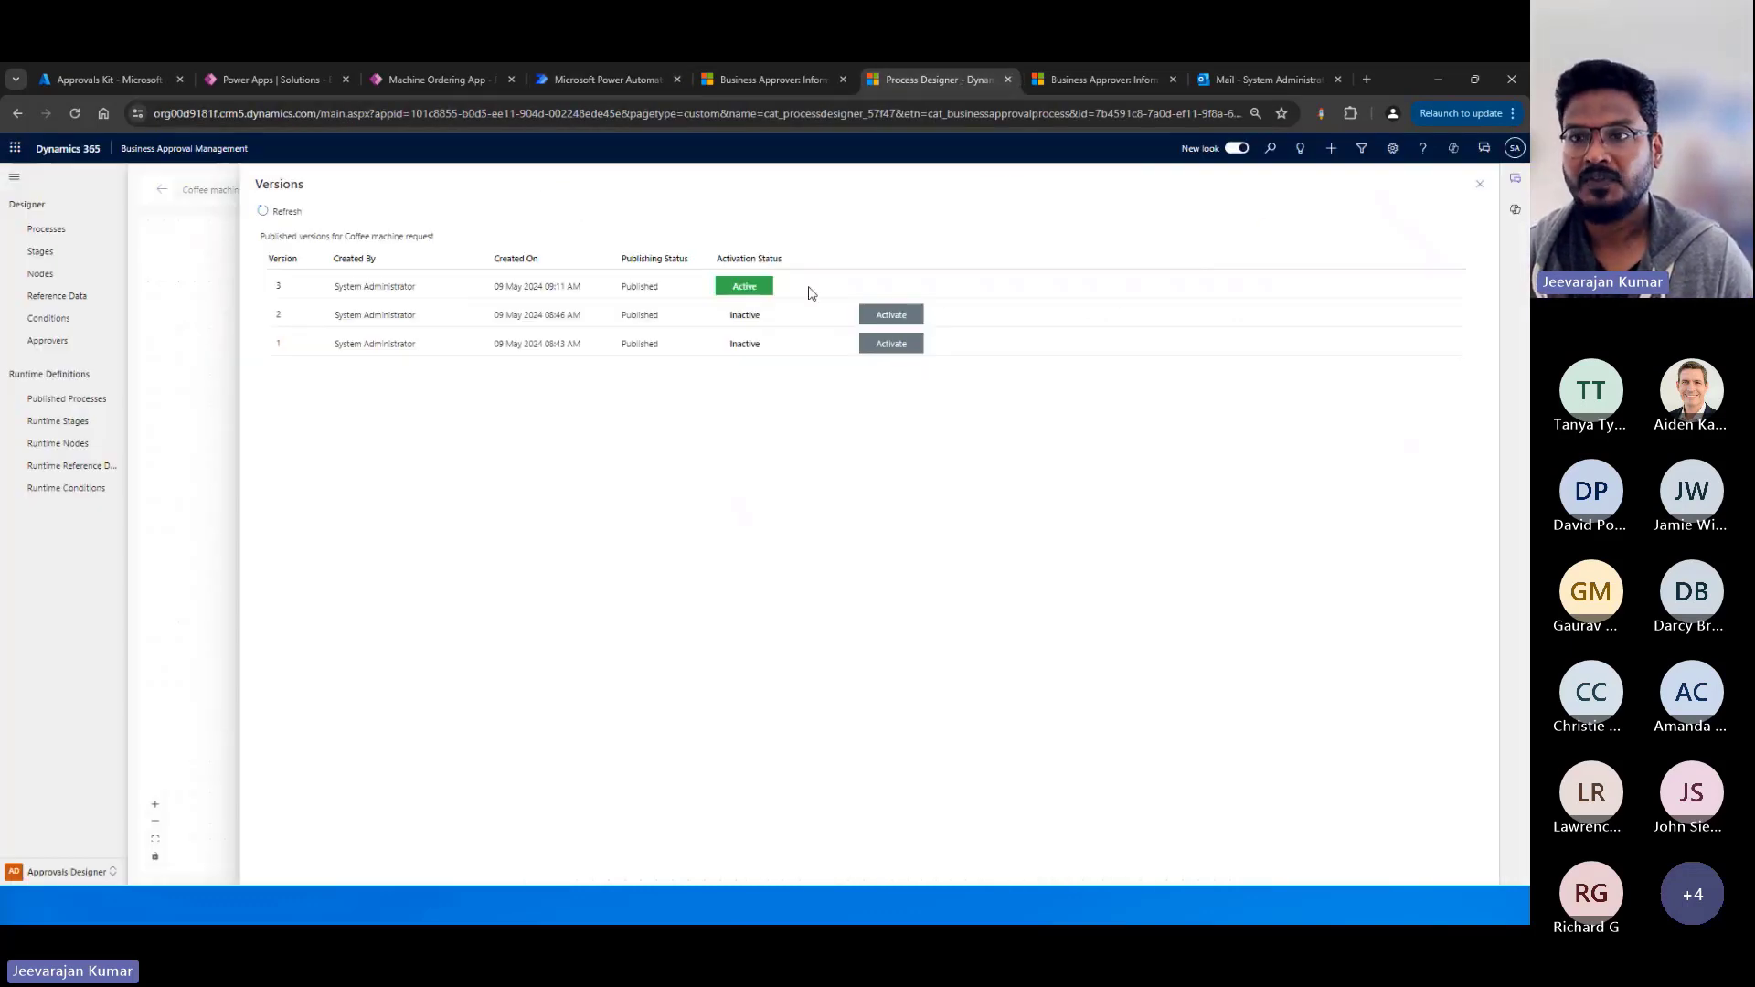
pyautogui.click(1477, 186)
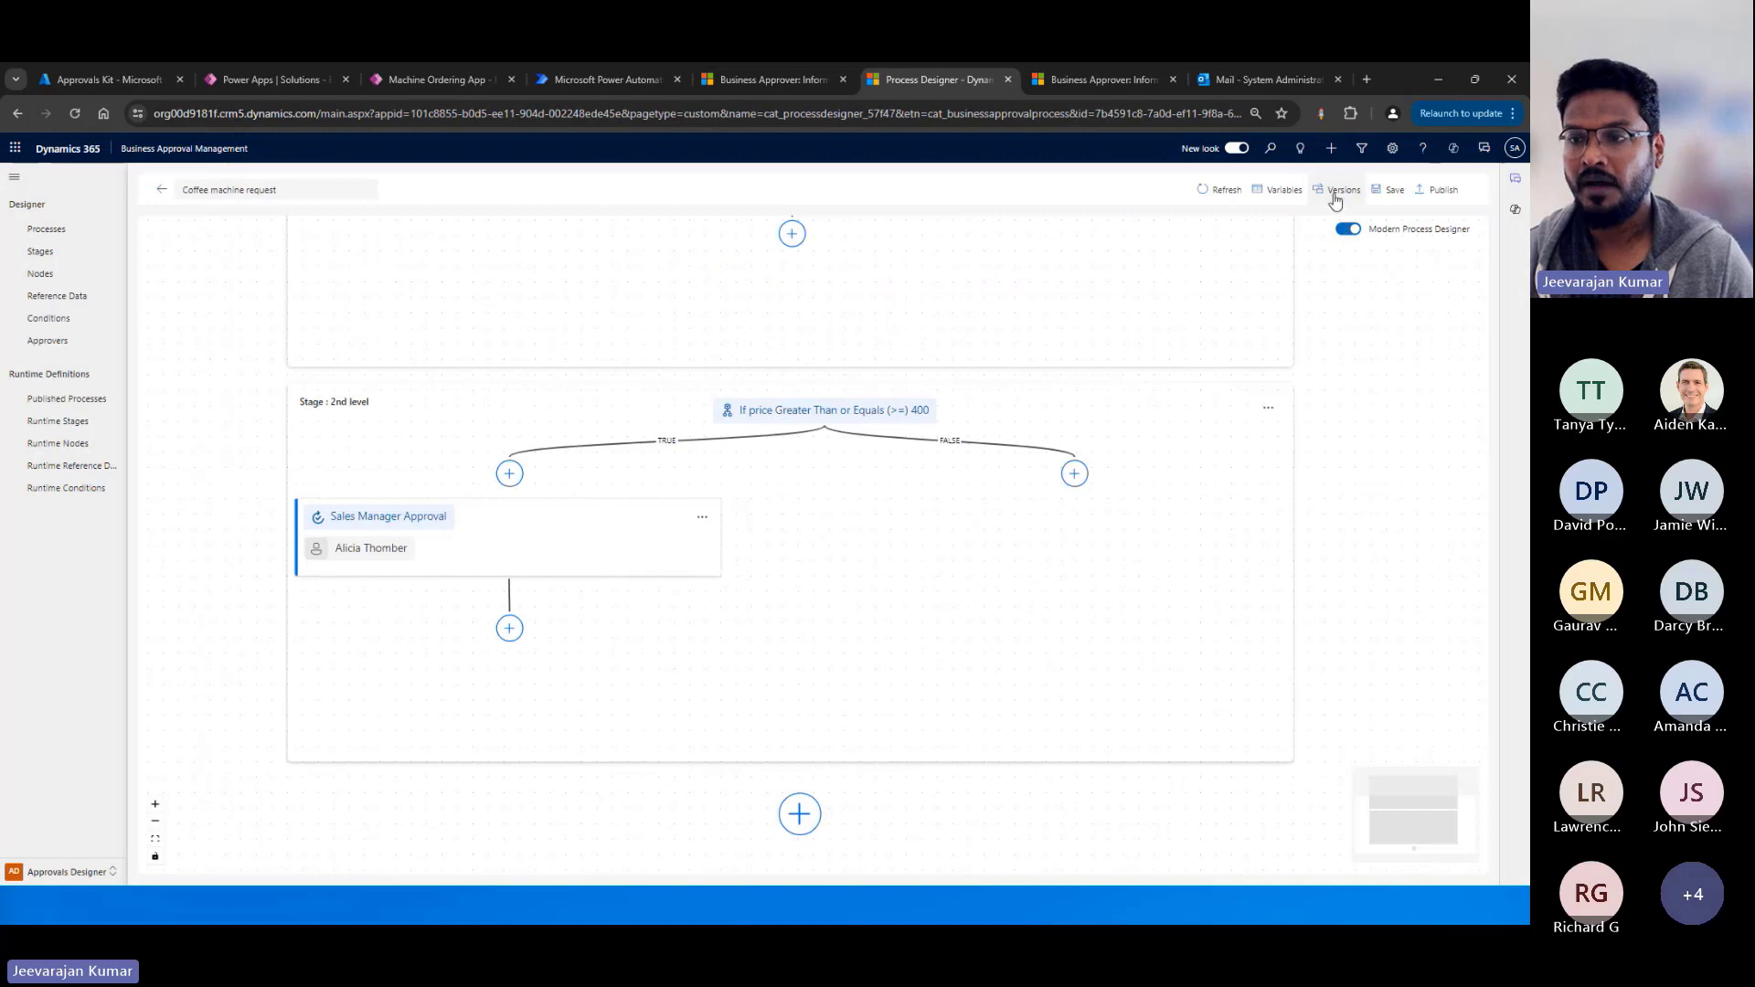
# Review the process's variables and compare them with the input parameters of the flow's Start business approval process action.
pyautogui.click(1266, 189)
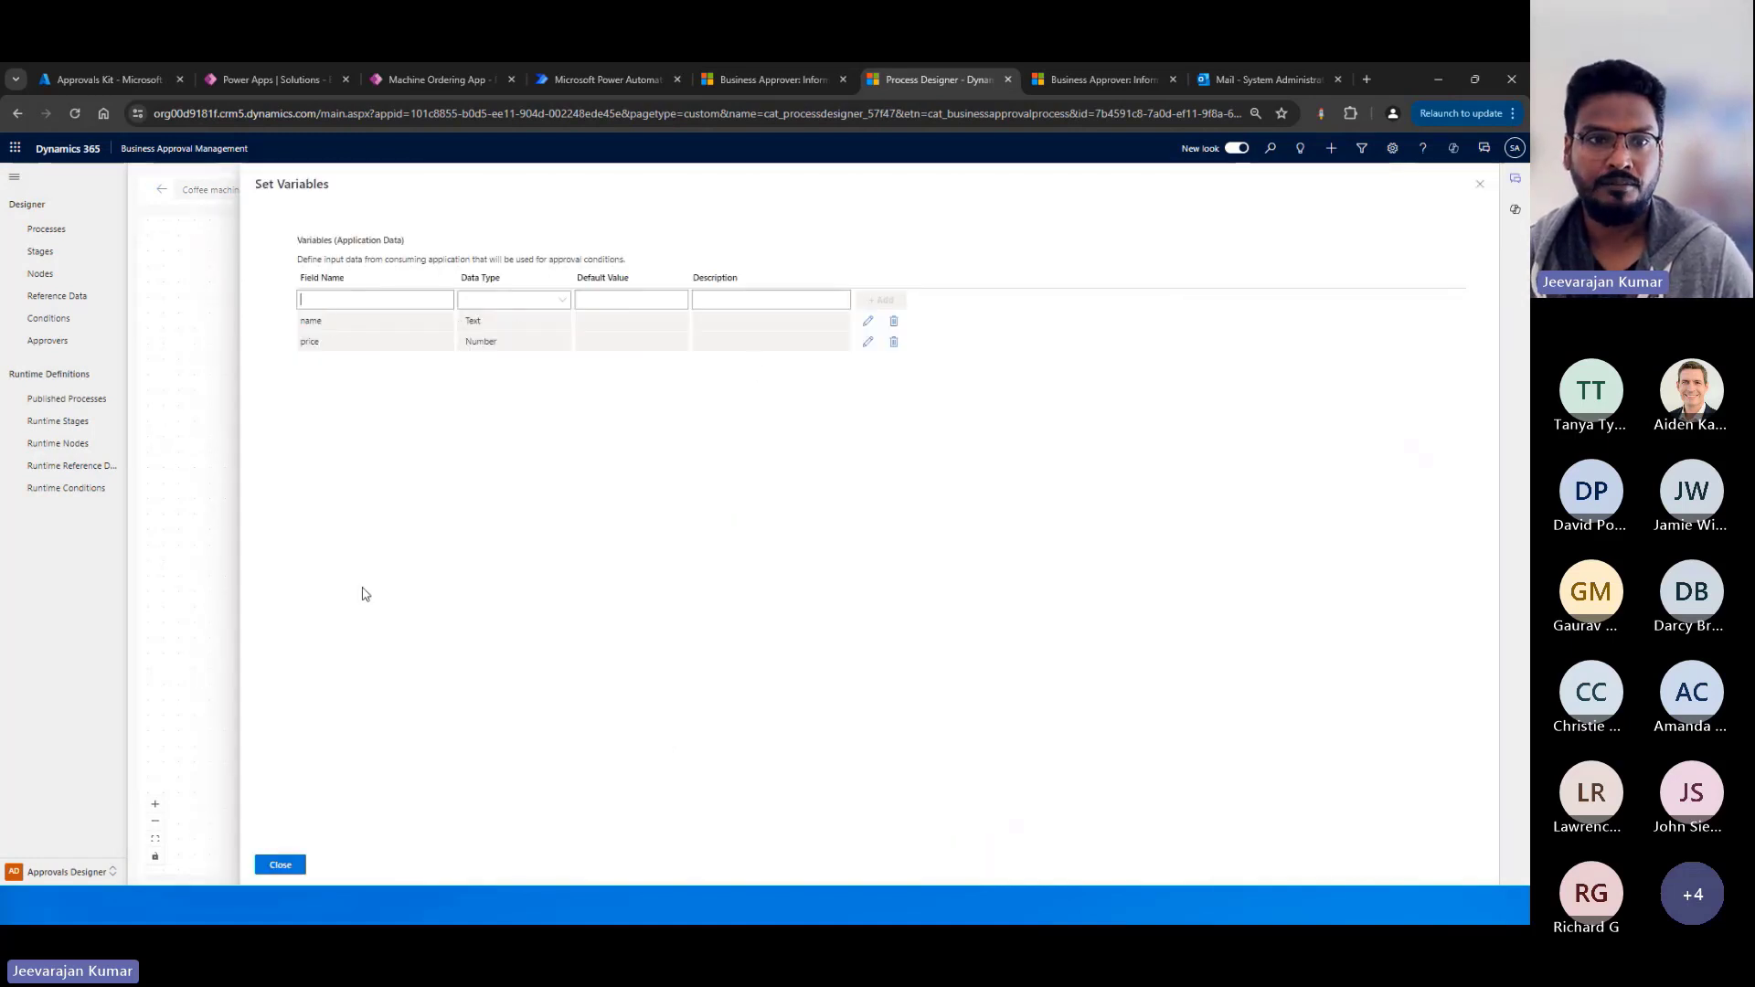
pyautogui.click(603, 81)
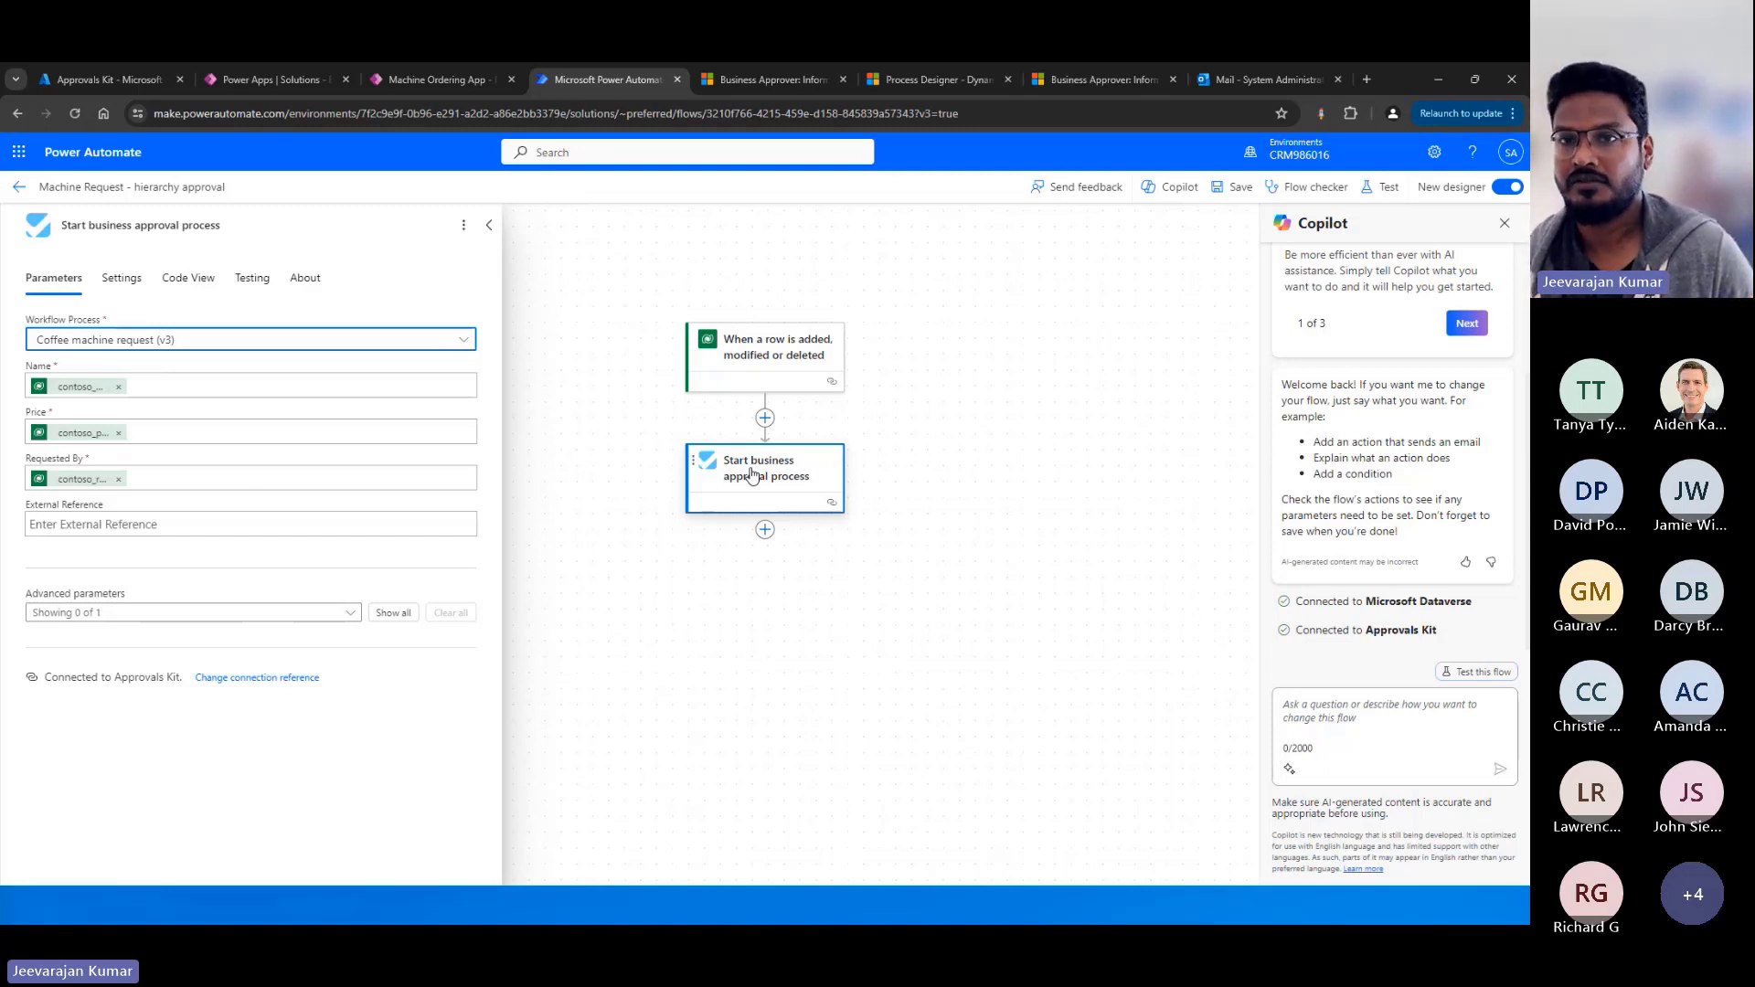
pyautogui.click(1089, 82)
pyautogui.click(952, 80)
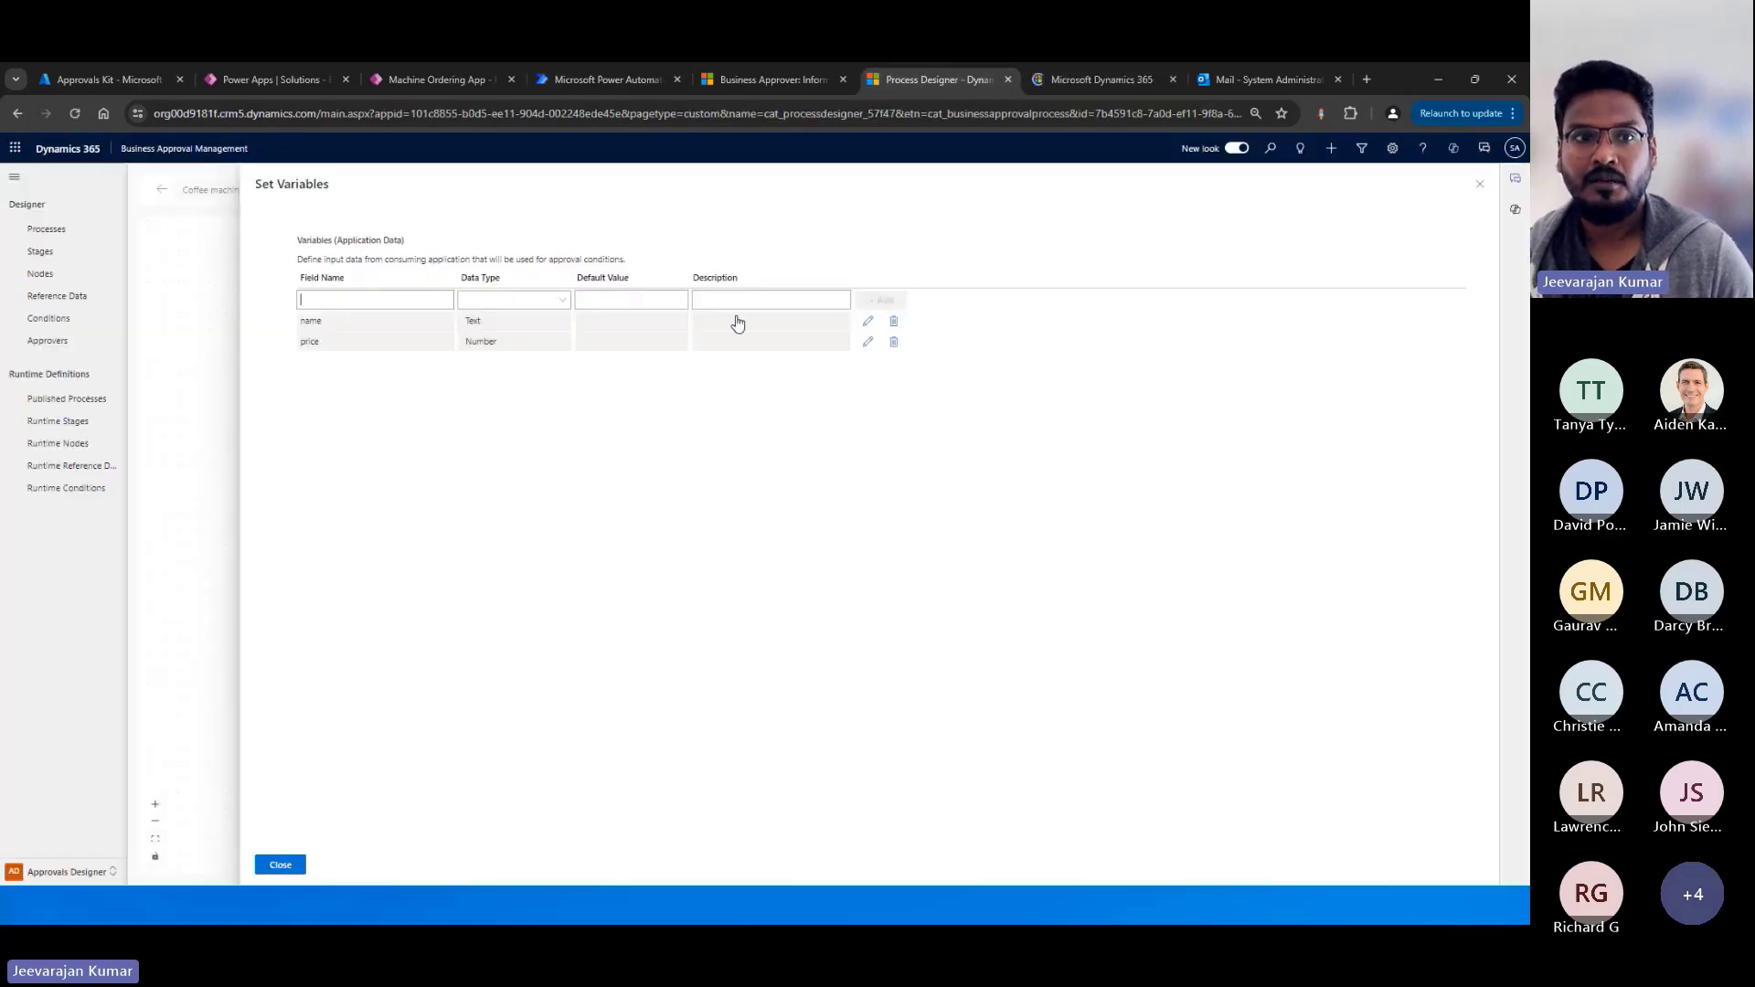
pyautogui.click(1481, 189)
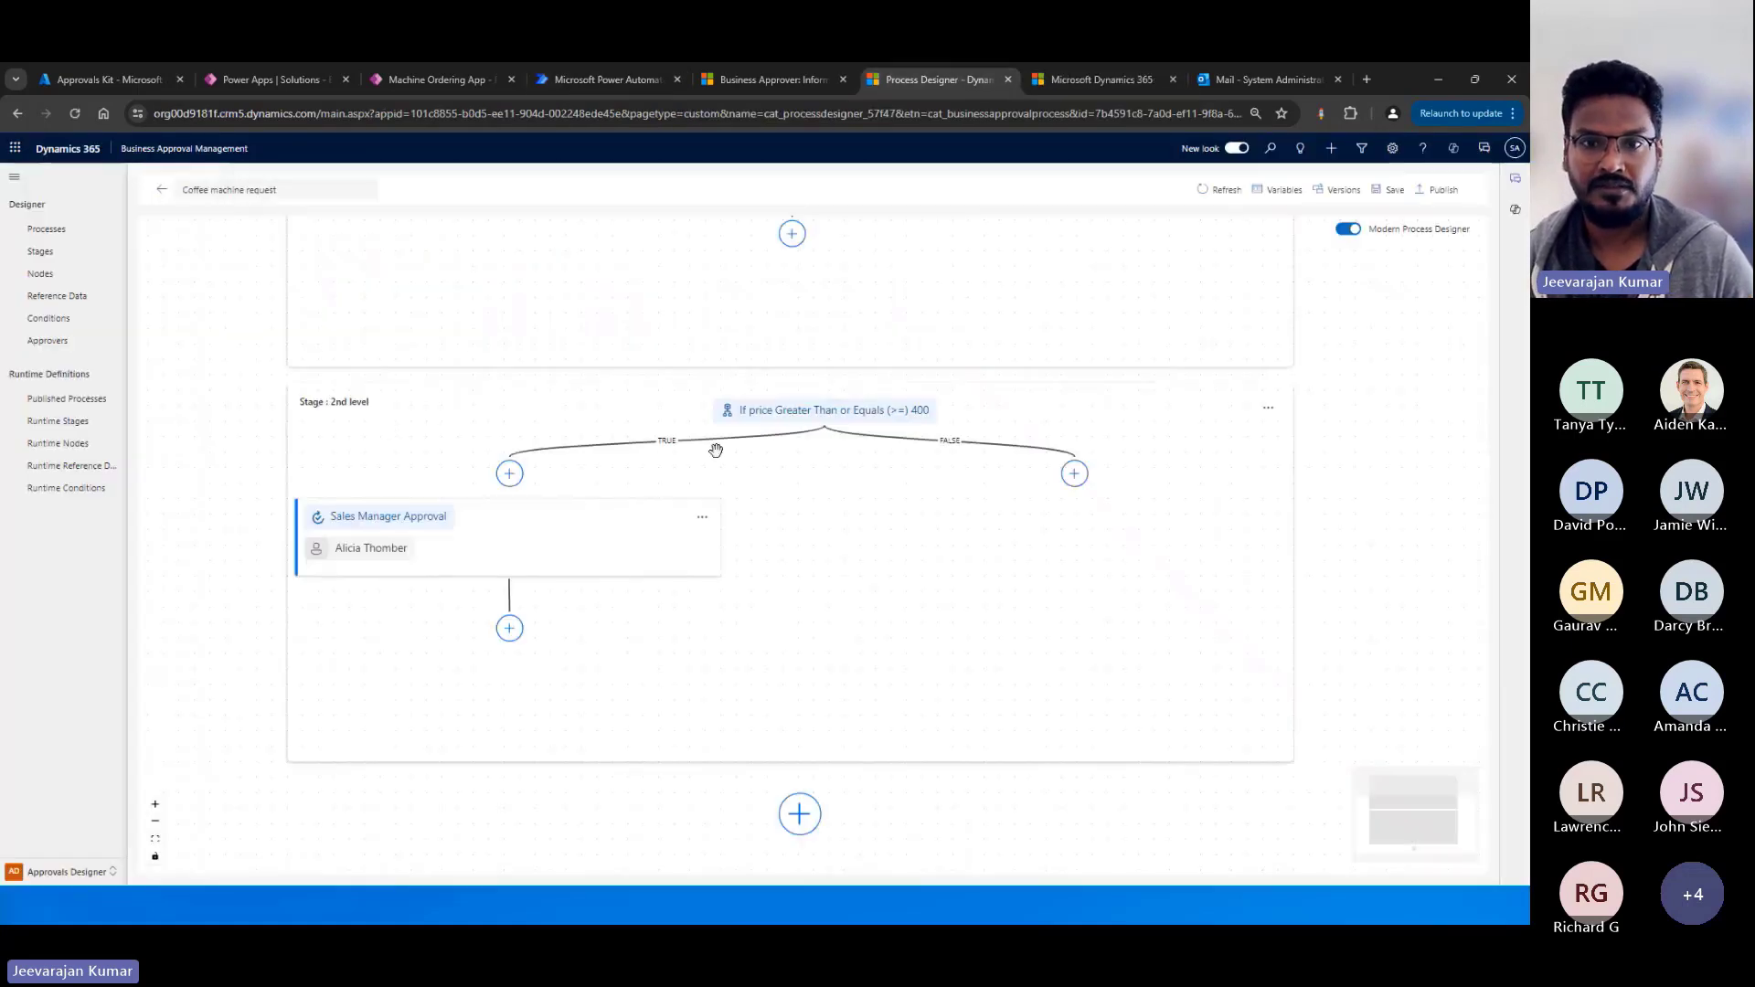
pyautogui.click(621, 81)
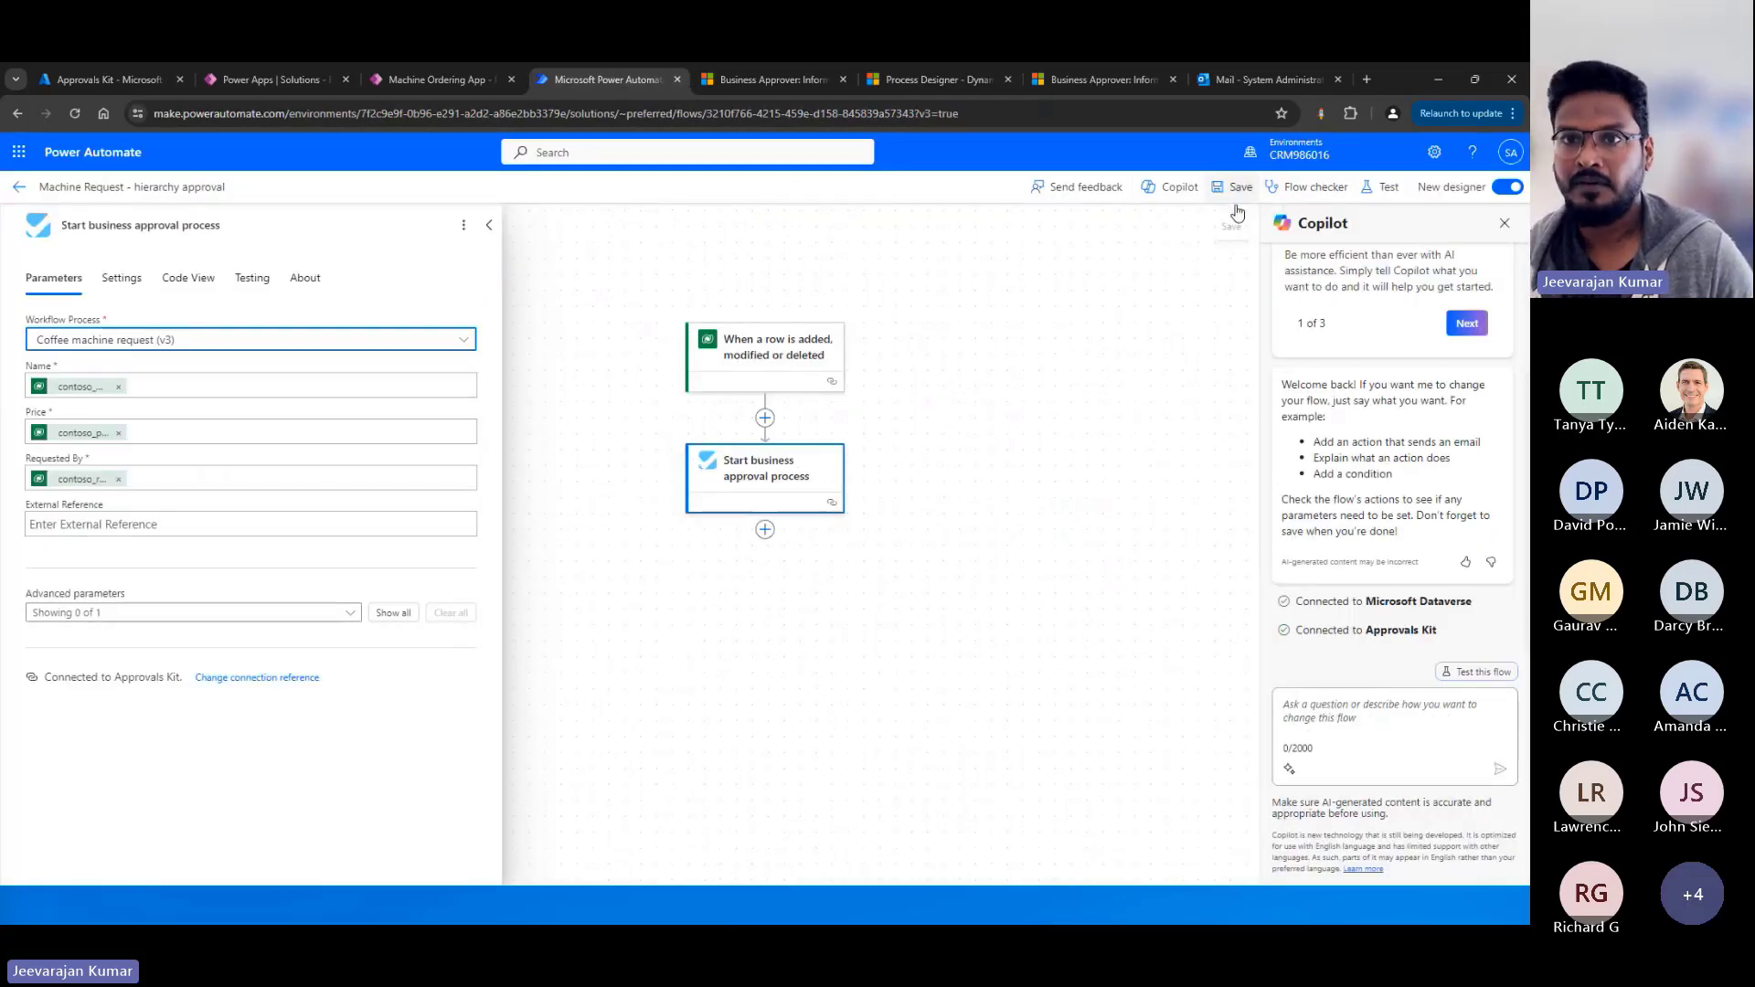
# Switch to the Machine Ordering App, compare the green Smart Brew 300 with the black Travel Brew 100, and submit the Smart Brew 300 request.
pyautogui.click(445, 81)
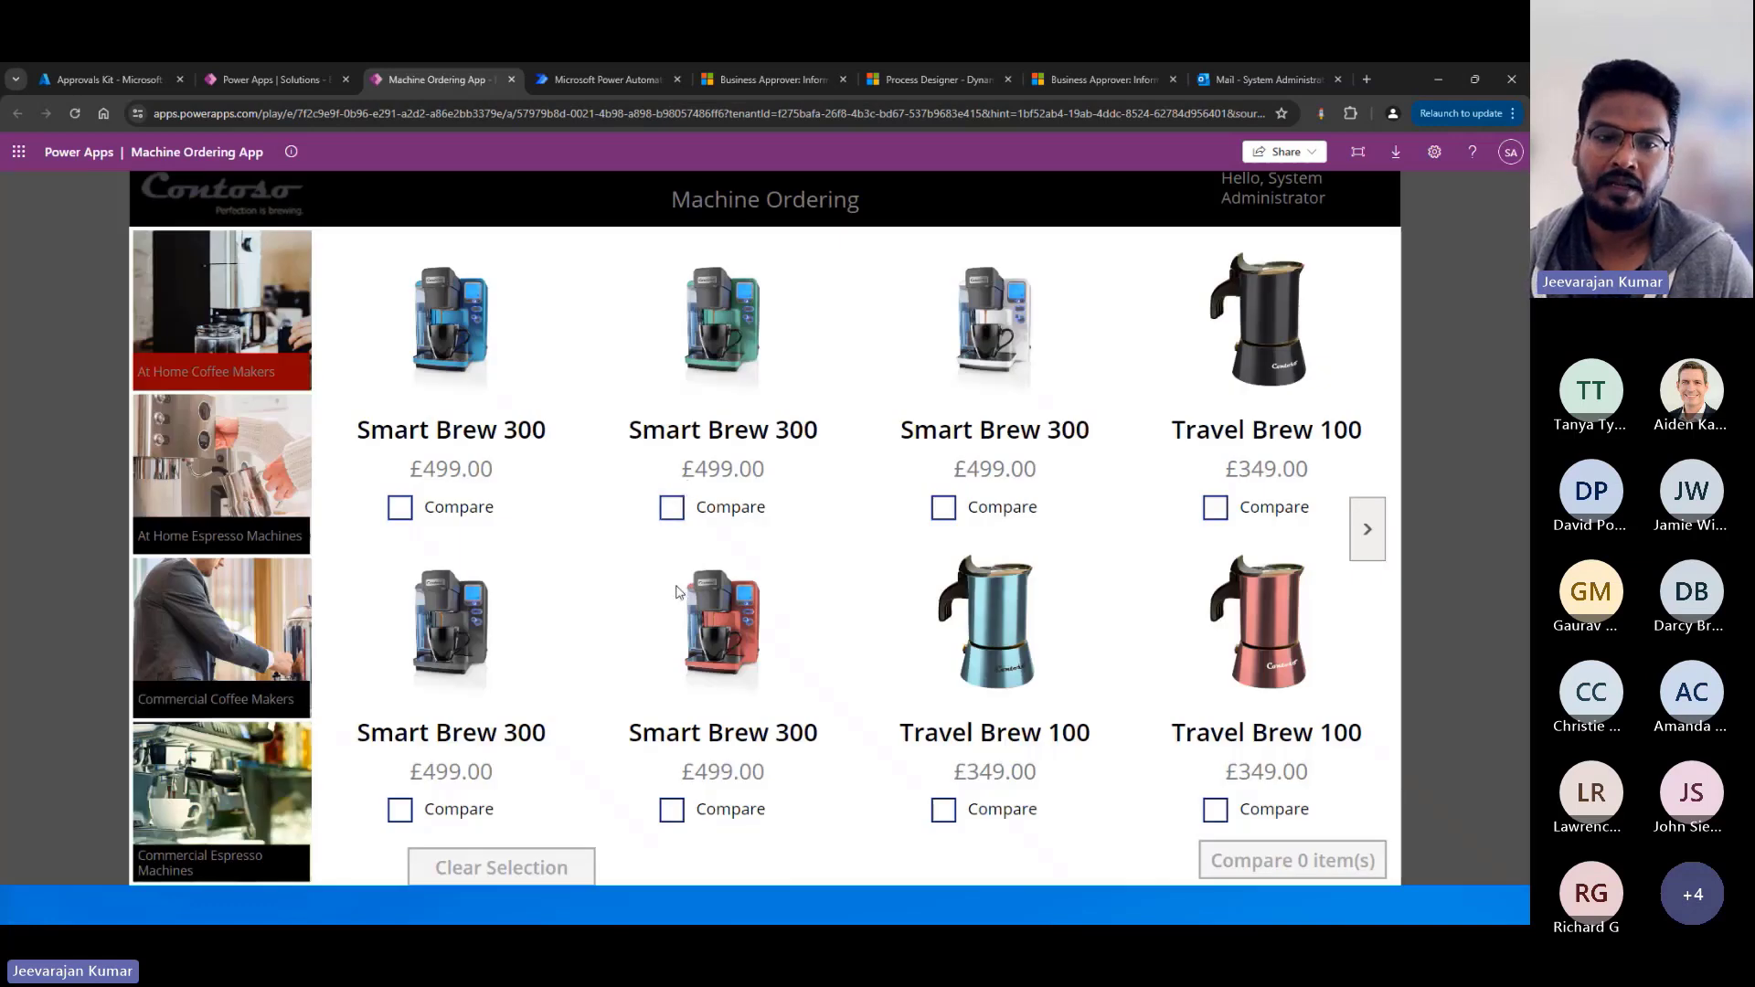
pyautogui.click(671, 509)
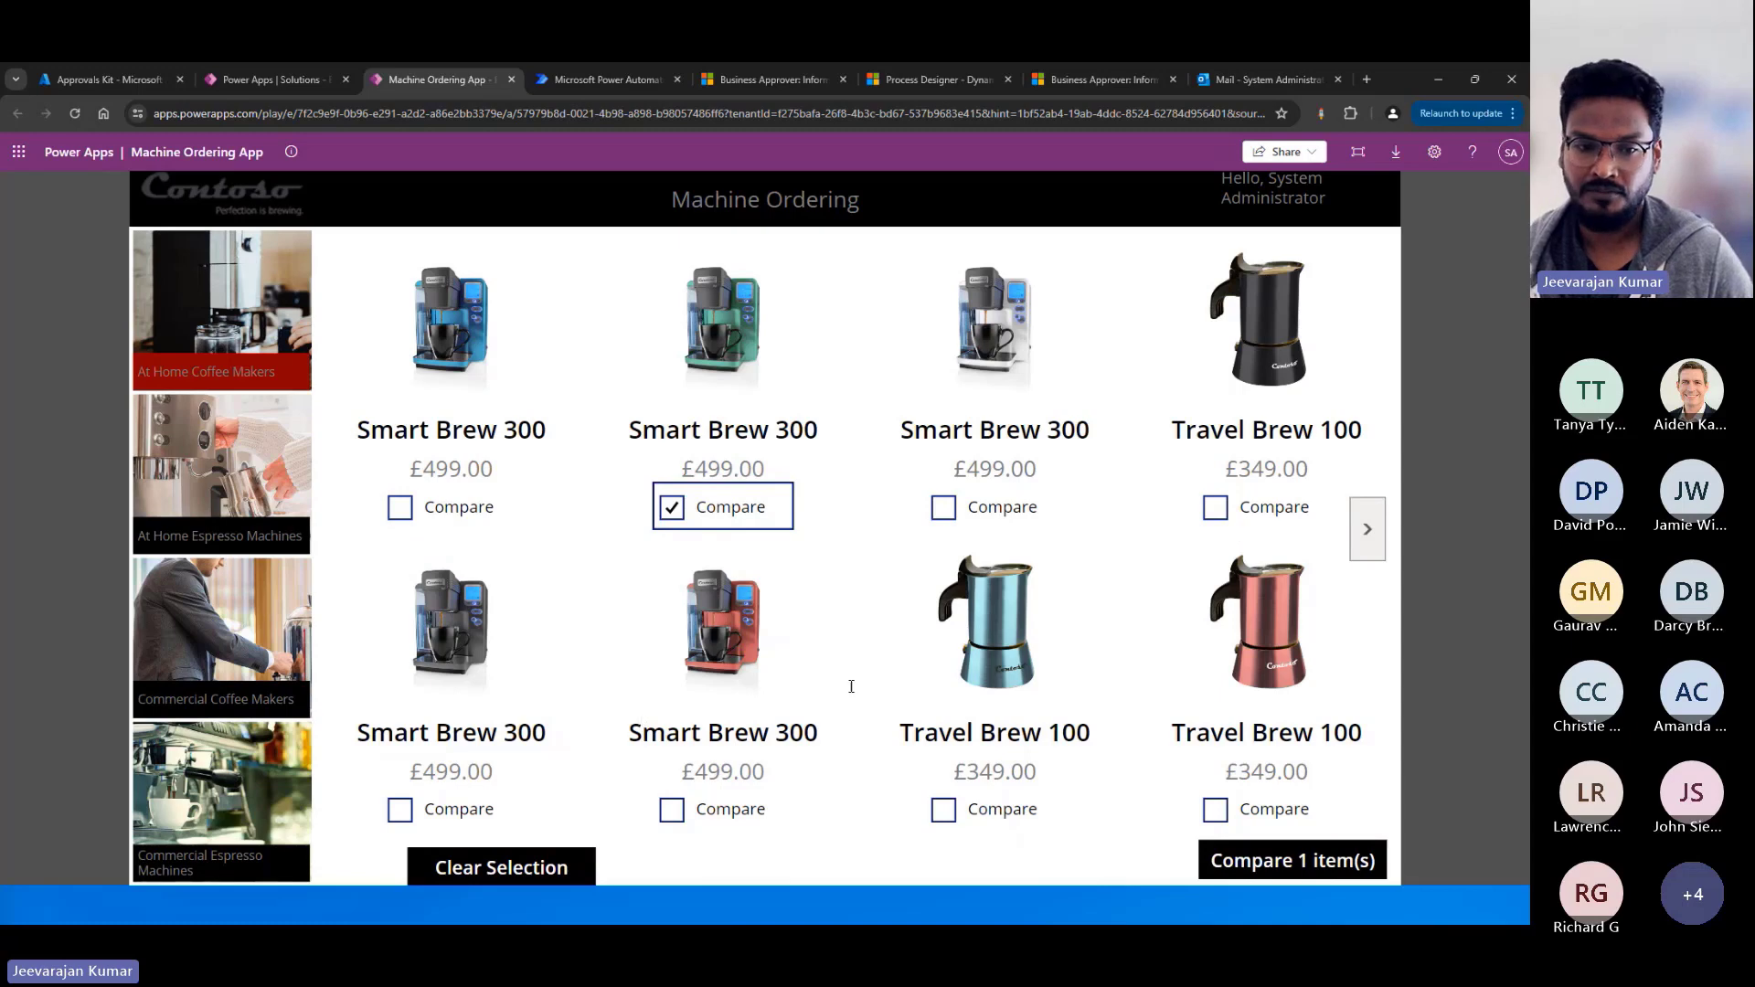
pyautogui.click(1222, 508)
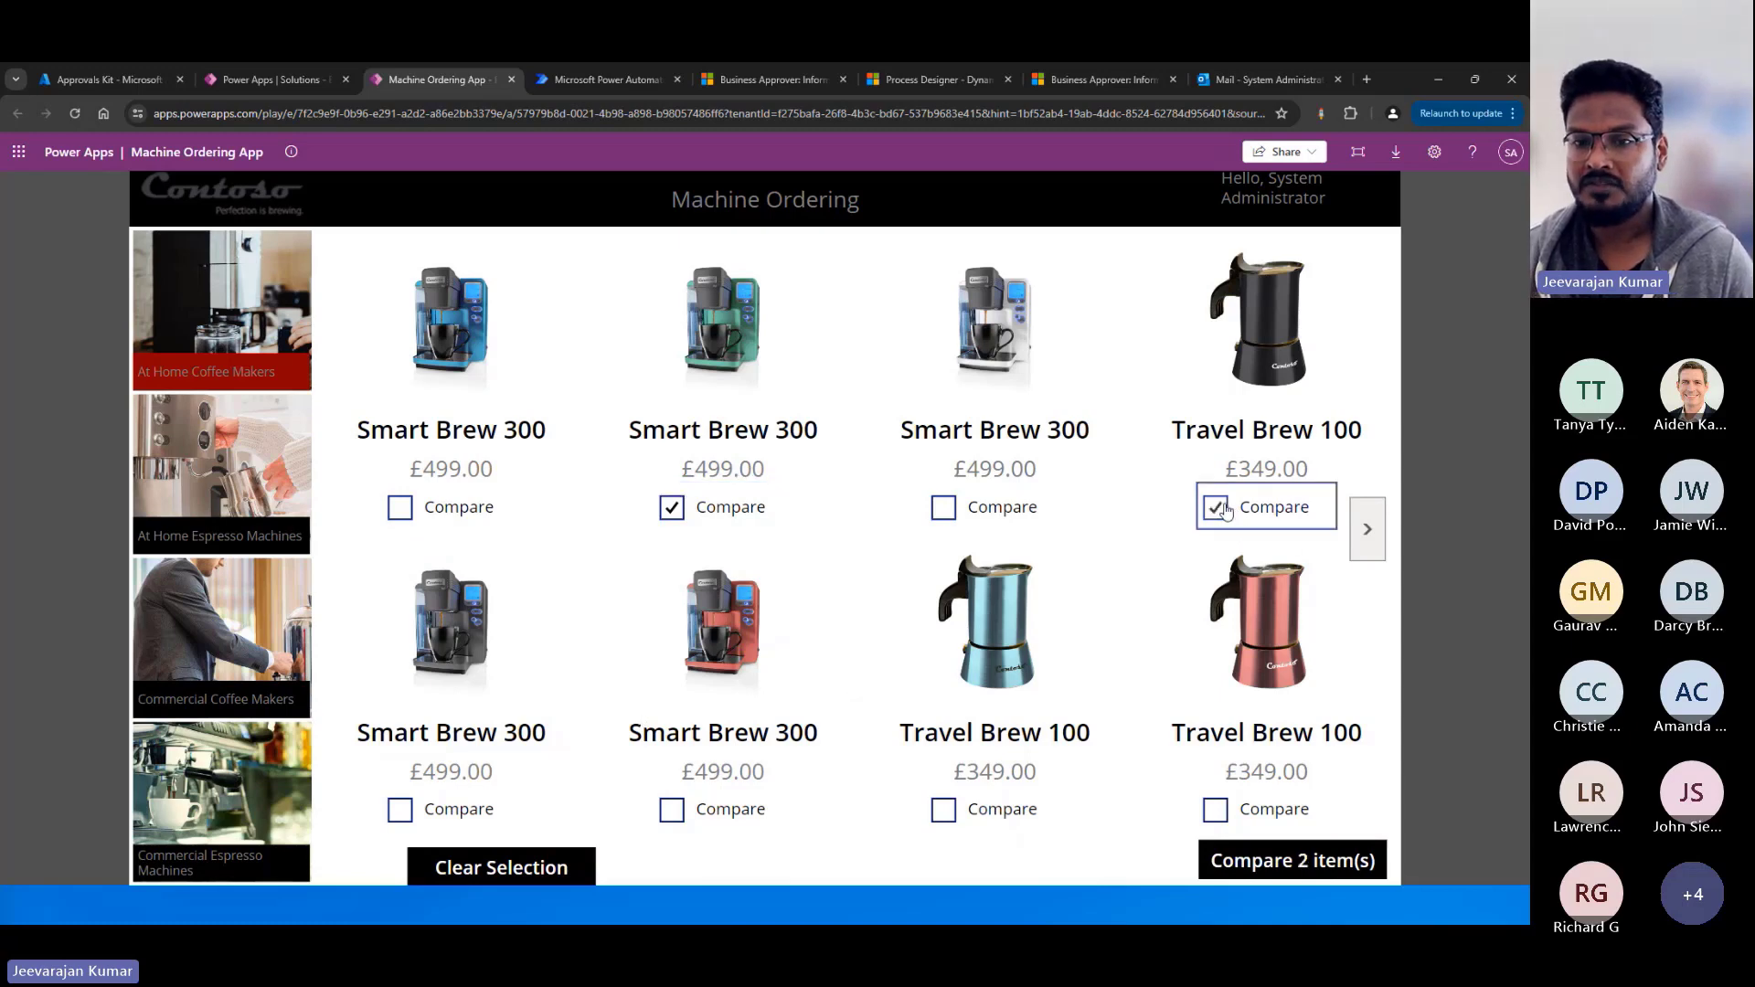
pyautogui.click(1299, 860)
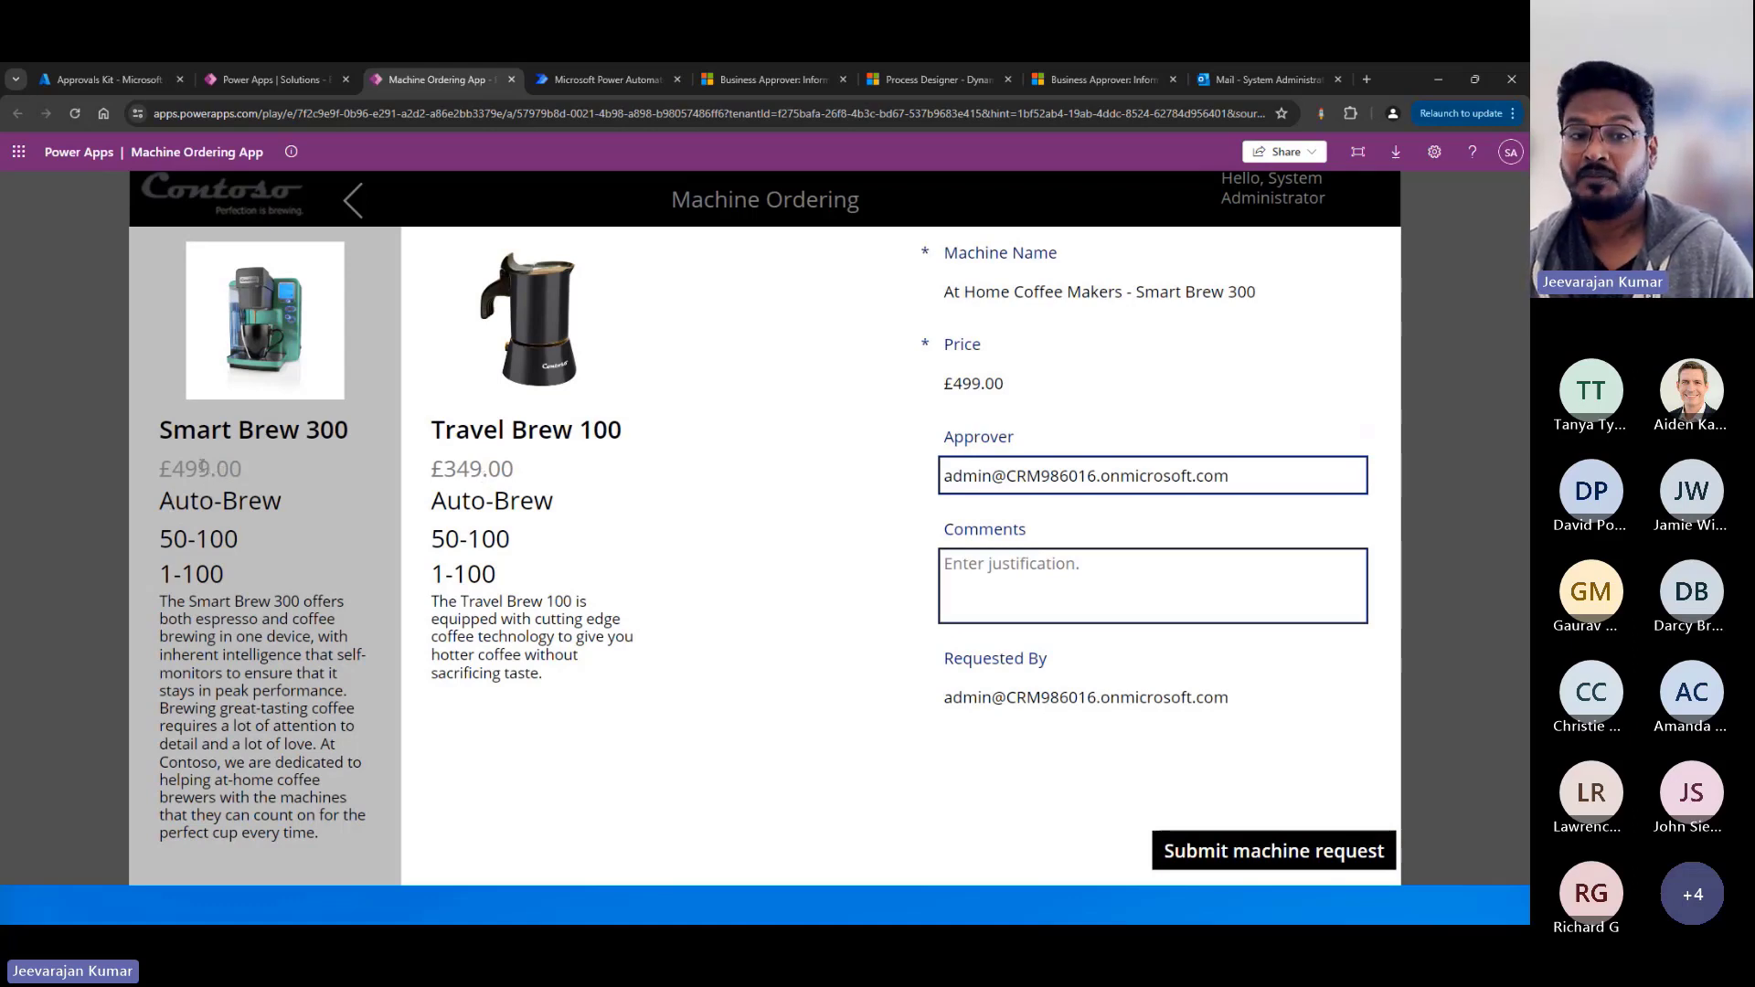
pyautogui.click(1225, 860)
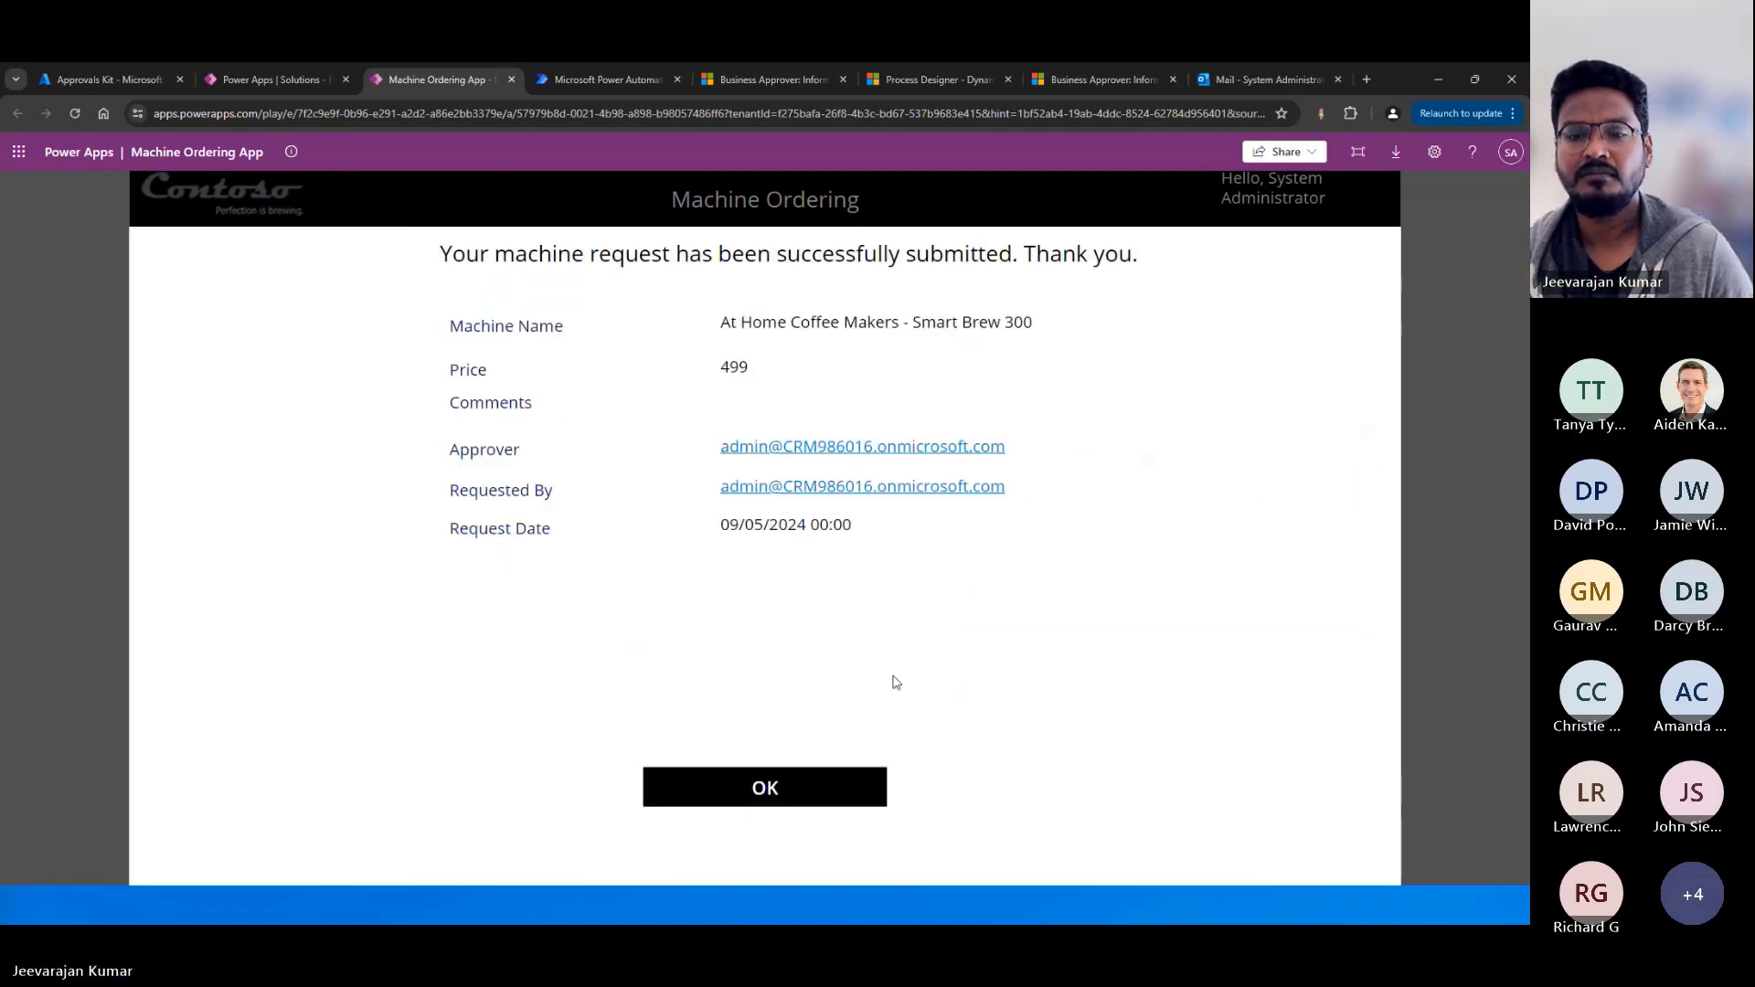
# Dismiss the machine order confirmation, switch to Power Automate, and refresh the run history of the Machine Request - hierarchy approval flow.
pyautogui.click(803, 793)
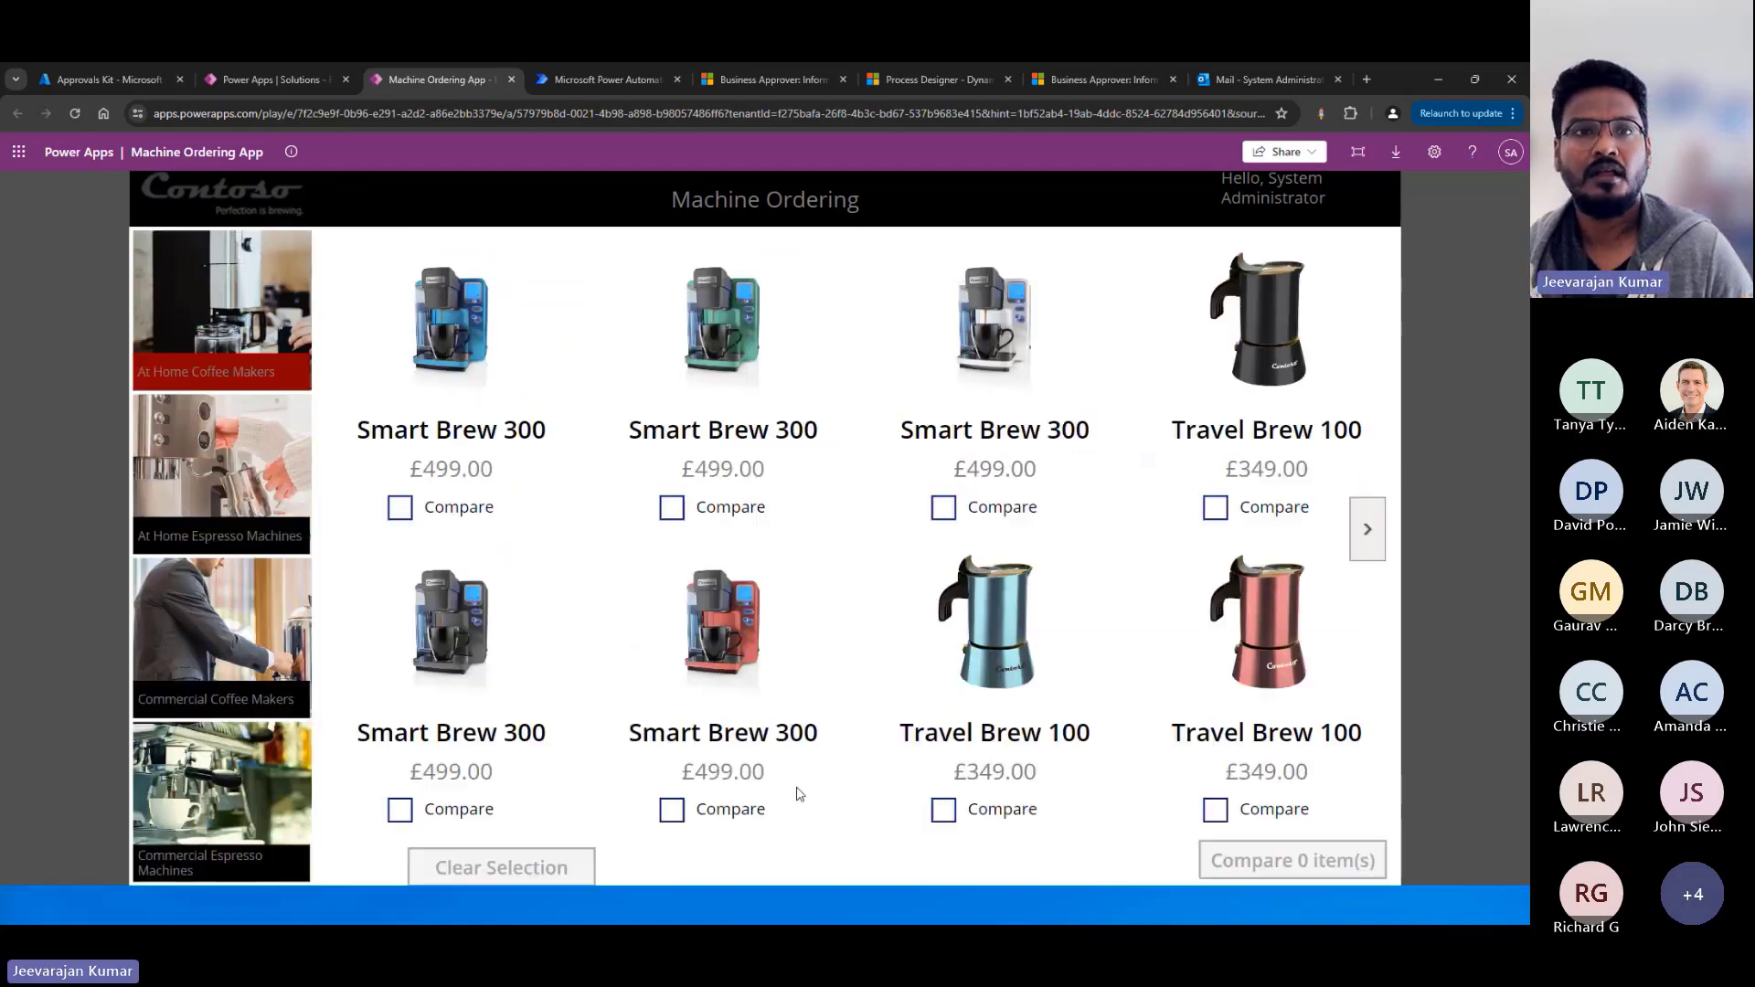
pyautogui.click(584, 79)
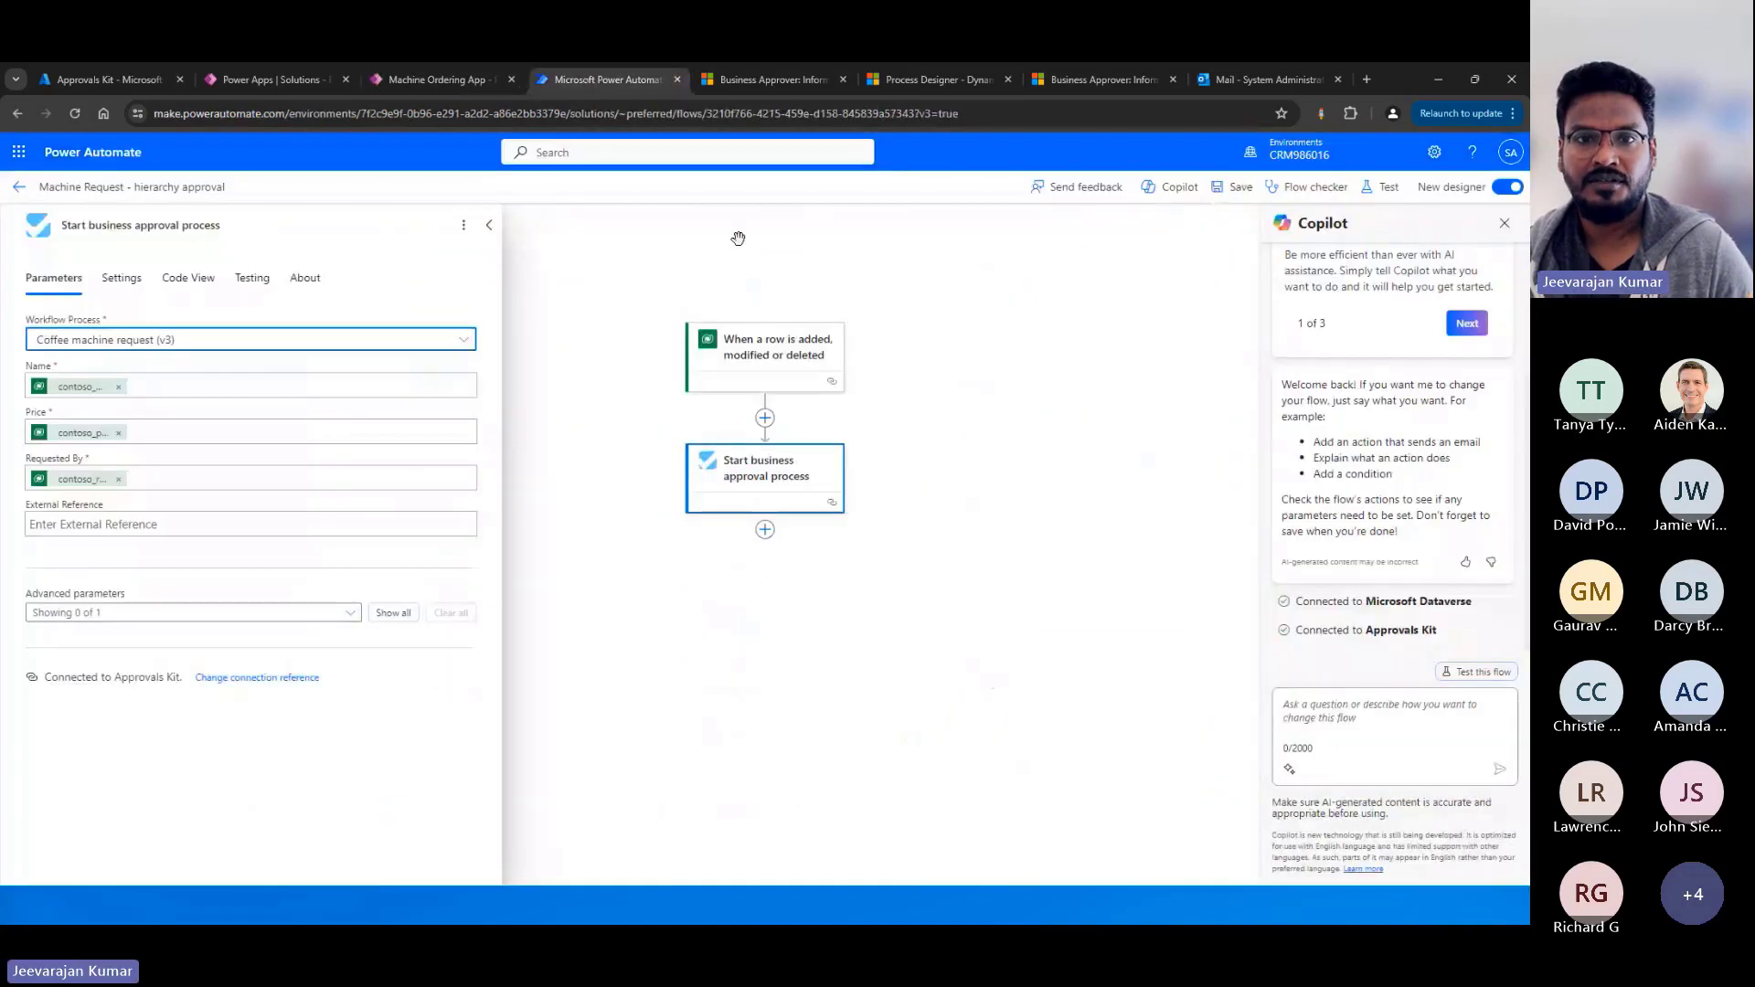
pyautogui.click(18, 187)
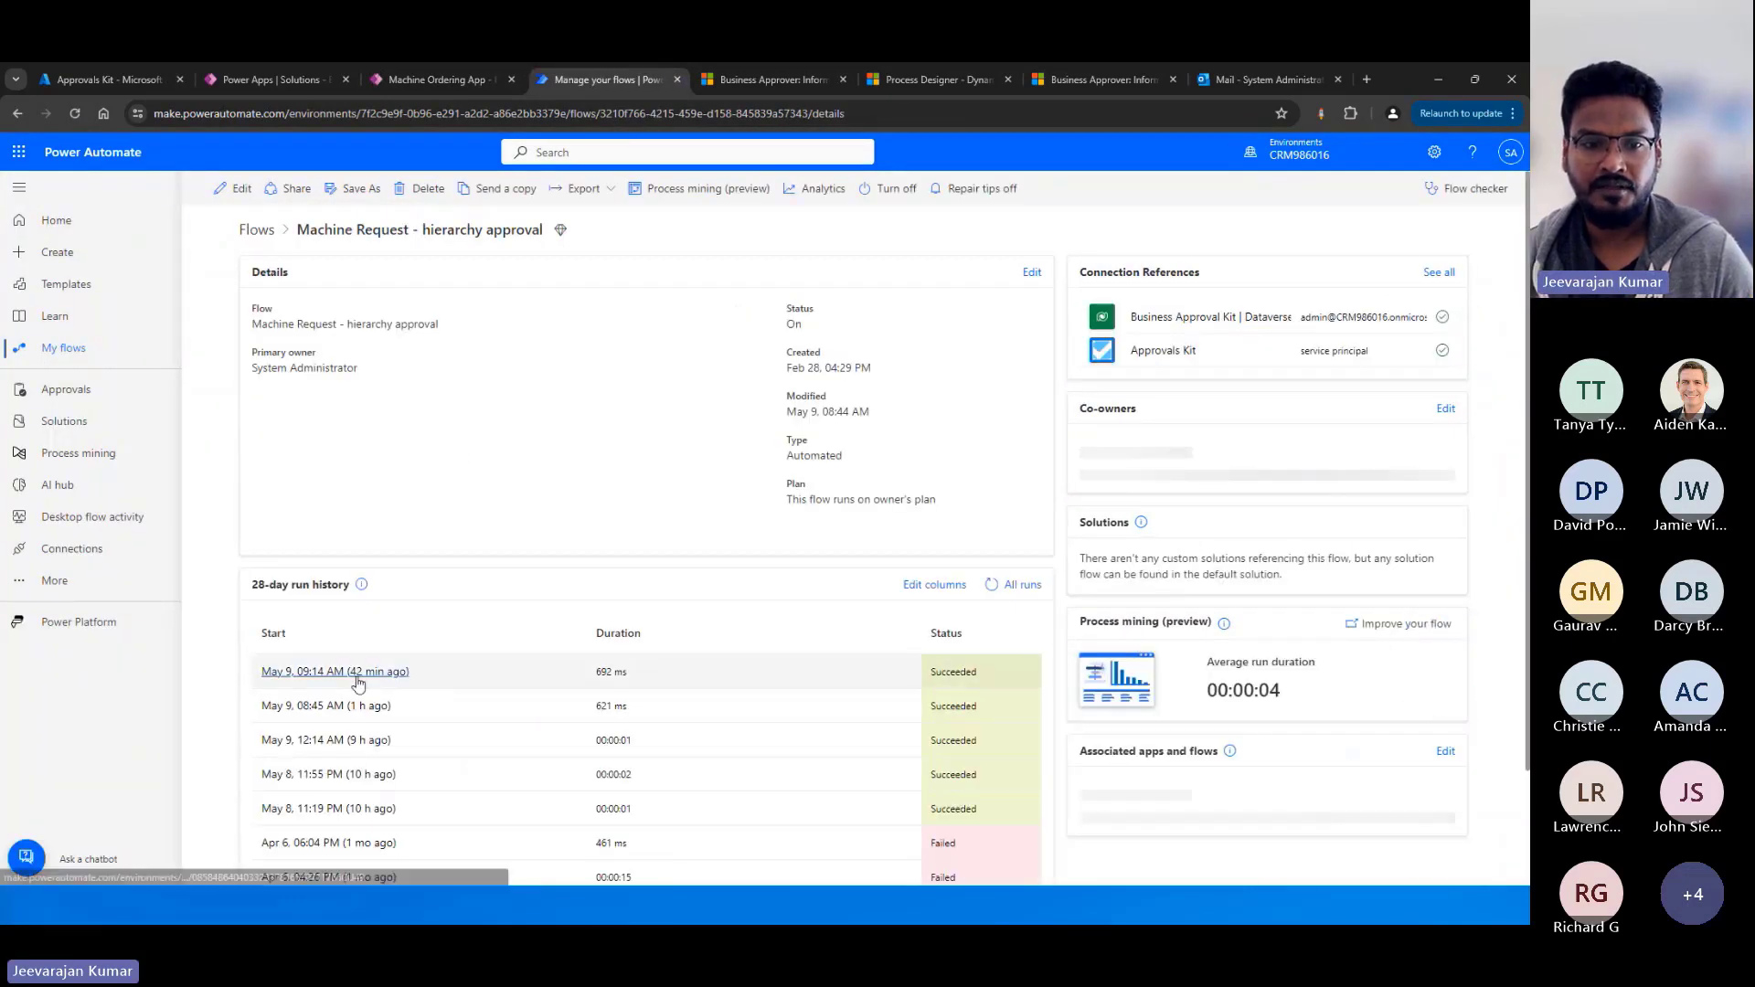
pyautogui.click(992, 585)
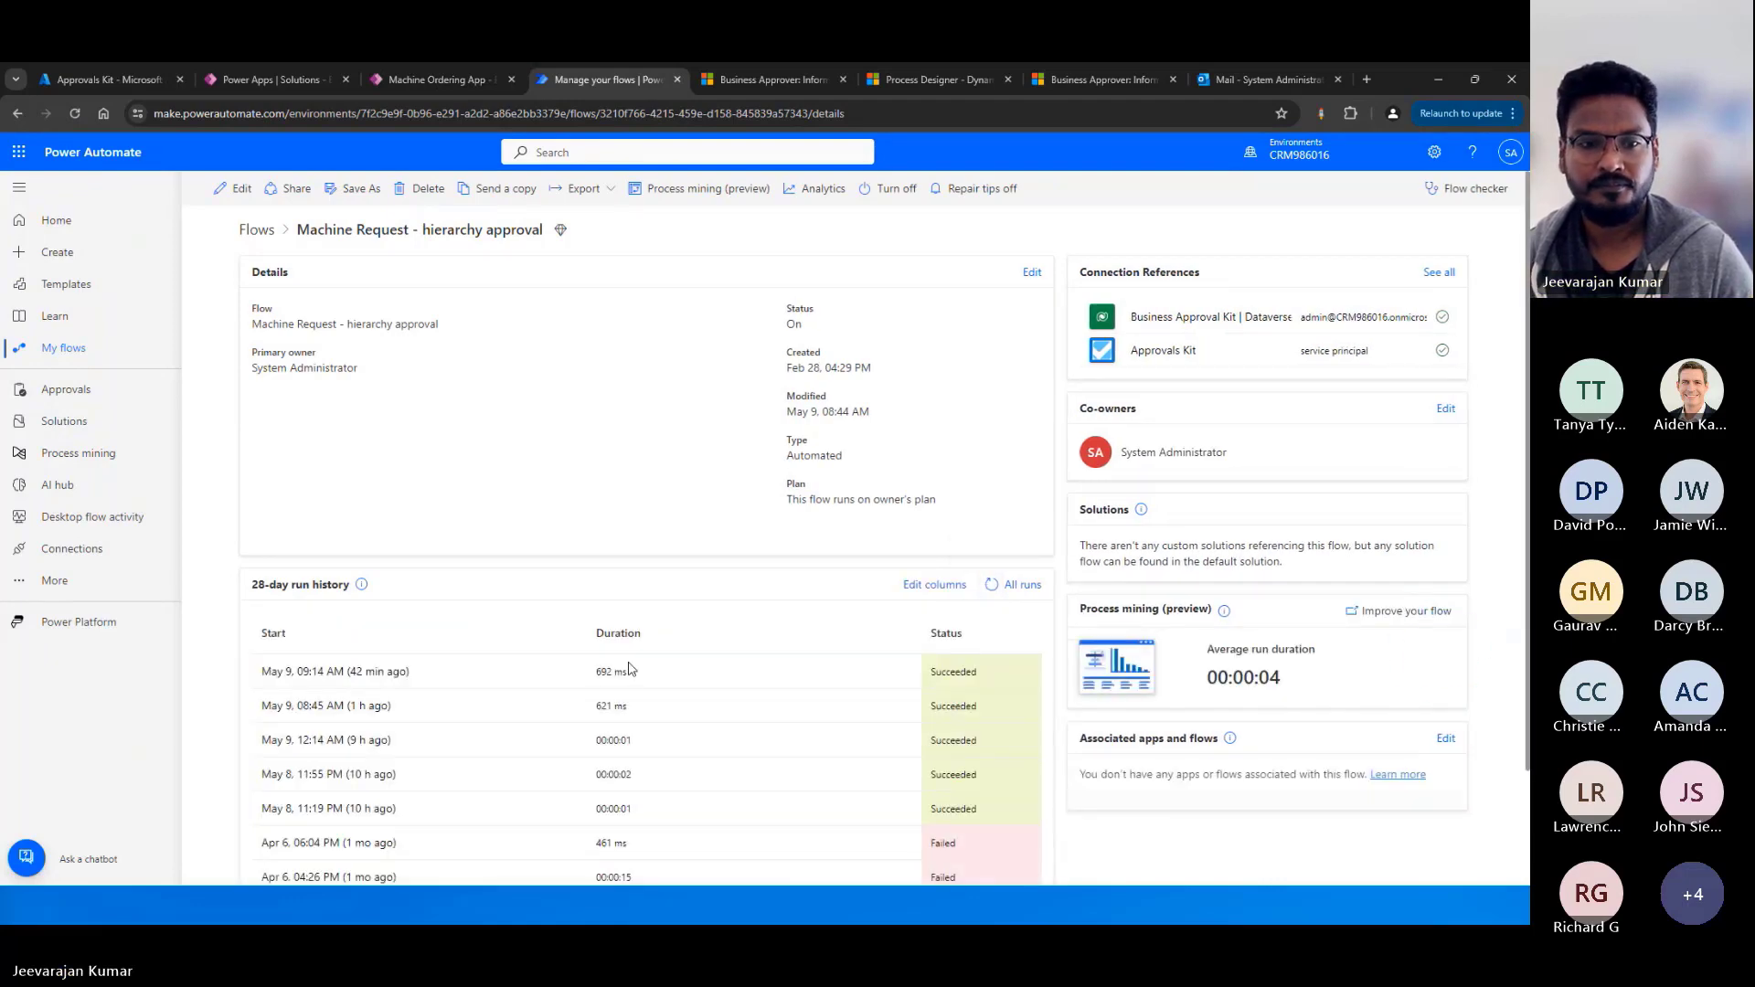
pyautogui.click(989, 588)
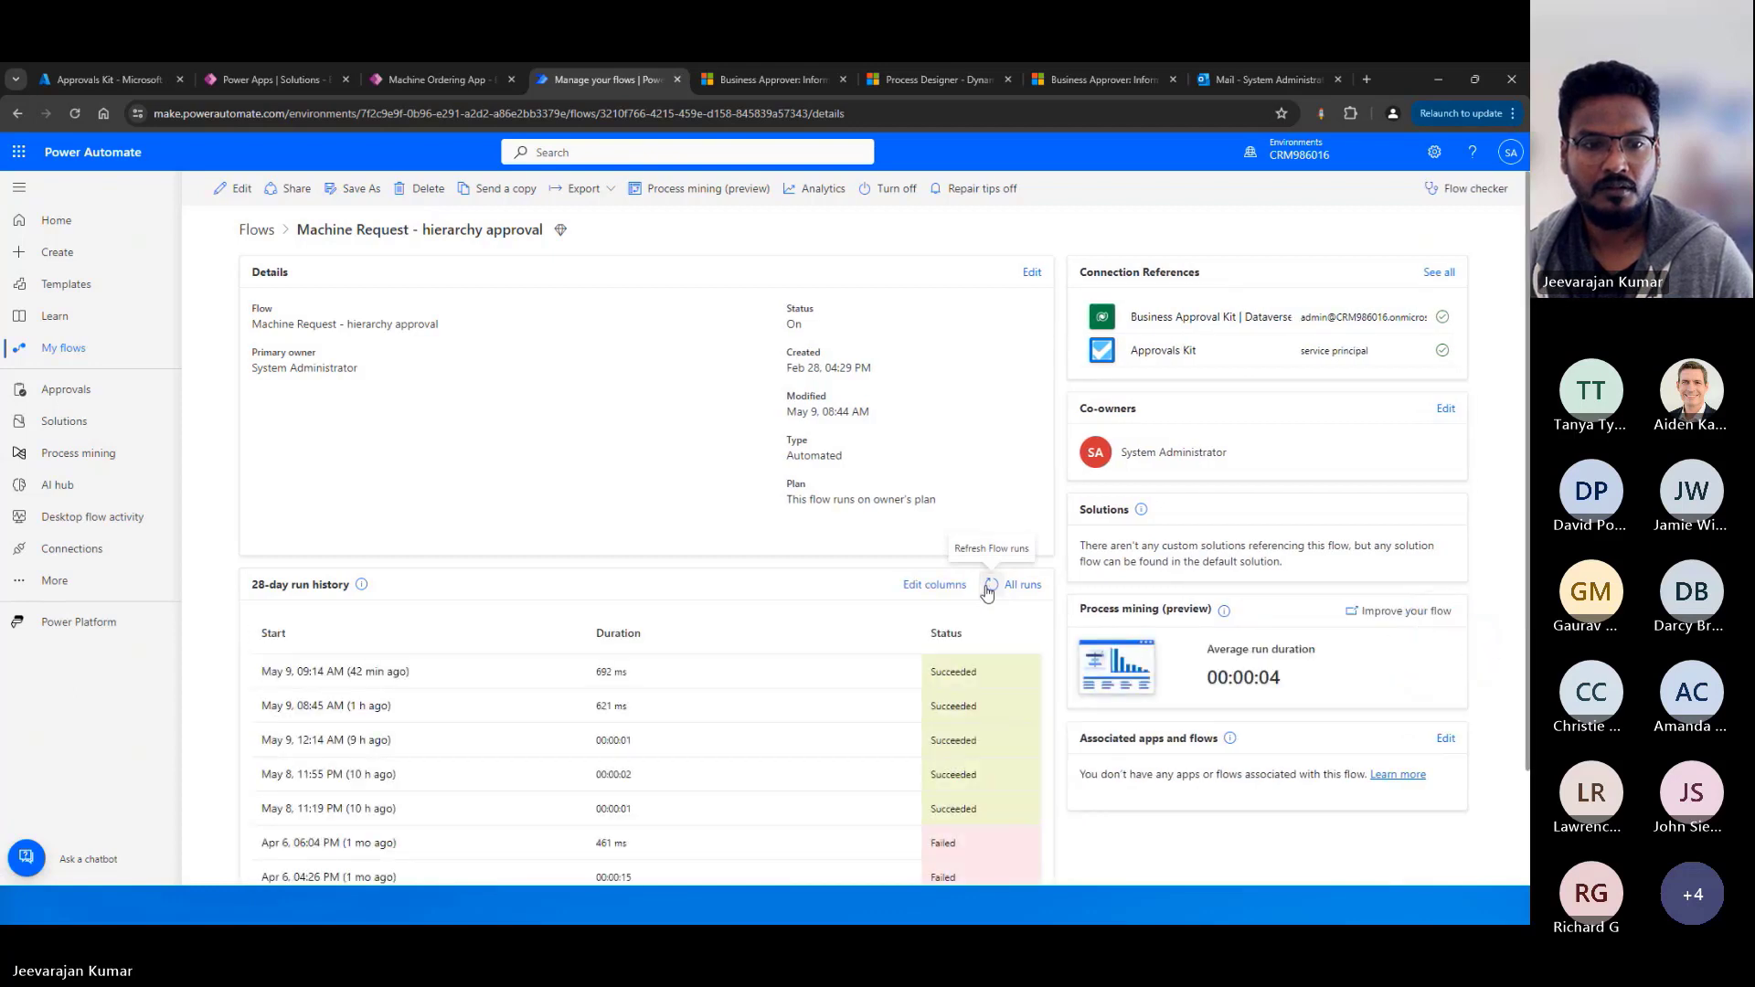
pyautogui.click(989, 590)
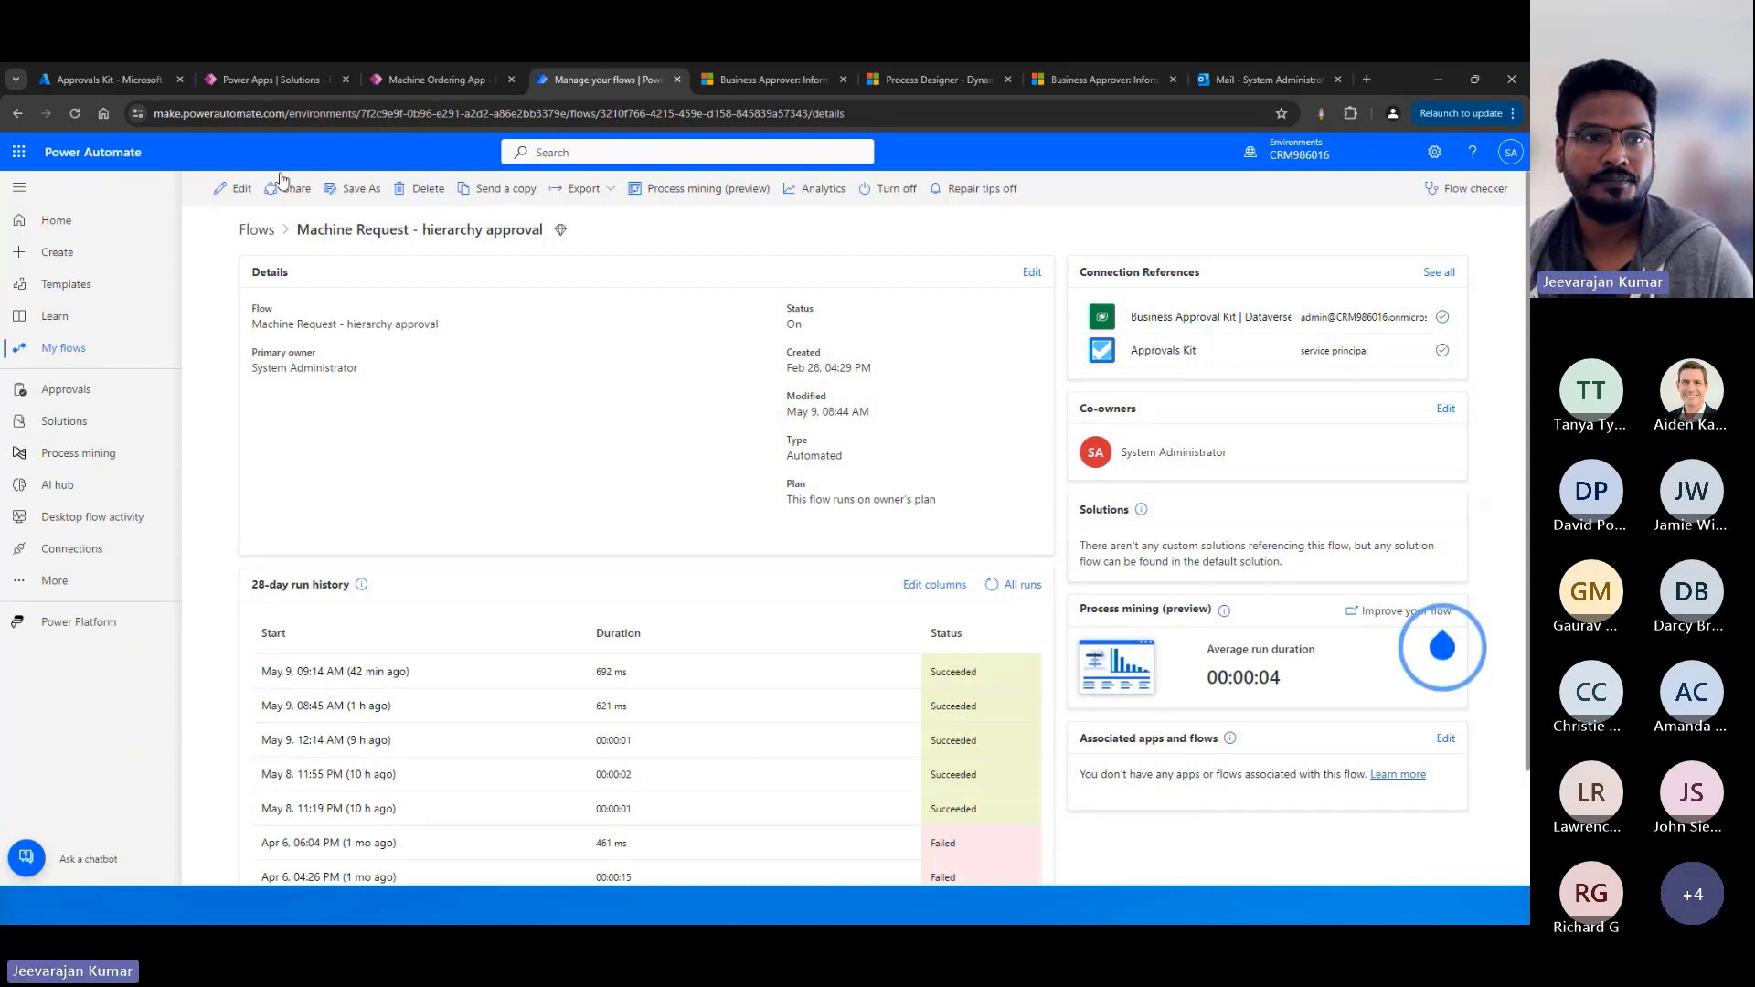
pyautogui.click(240, 190)
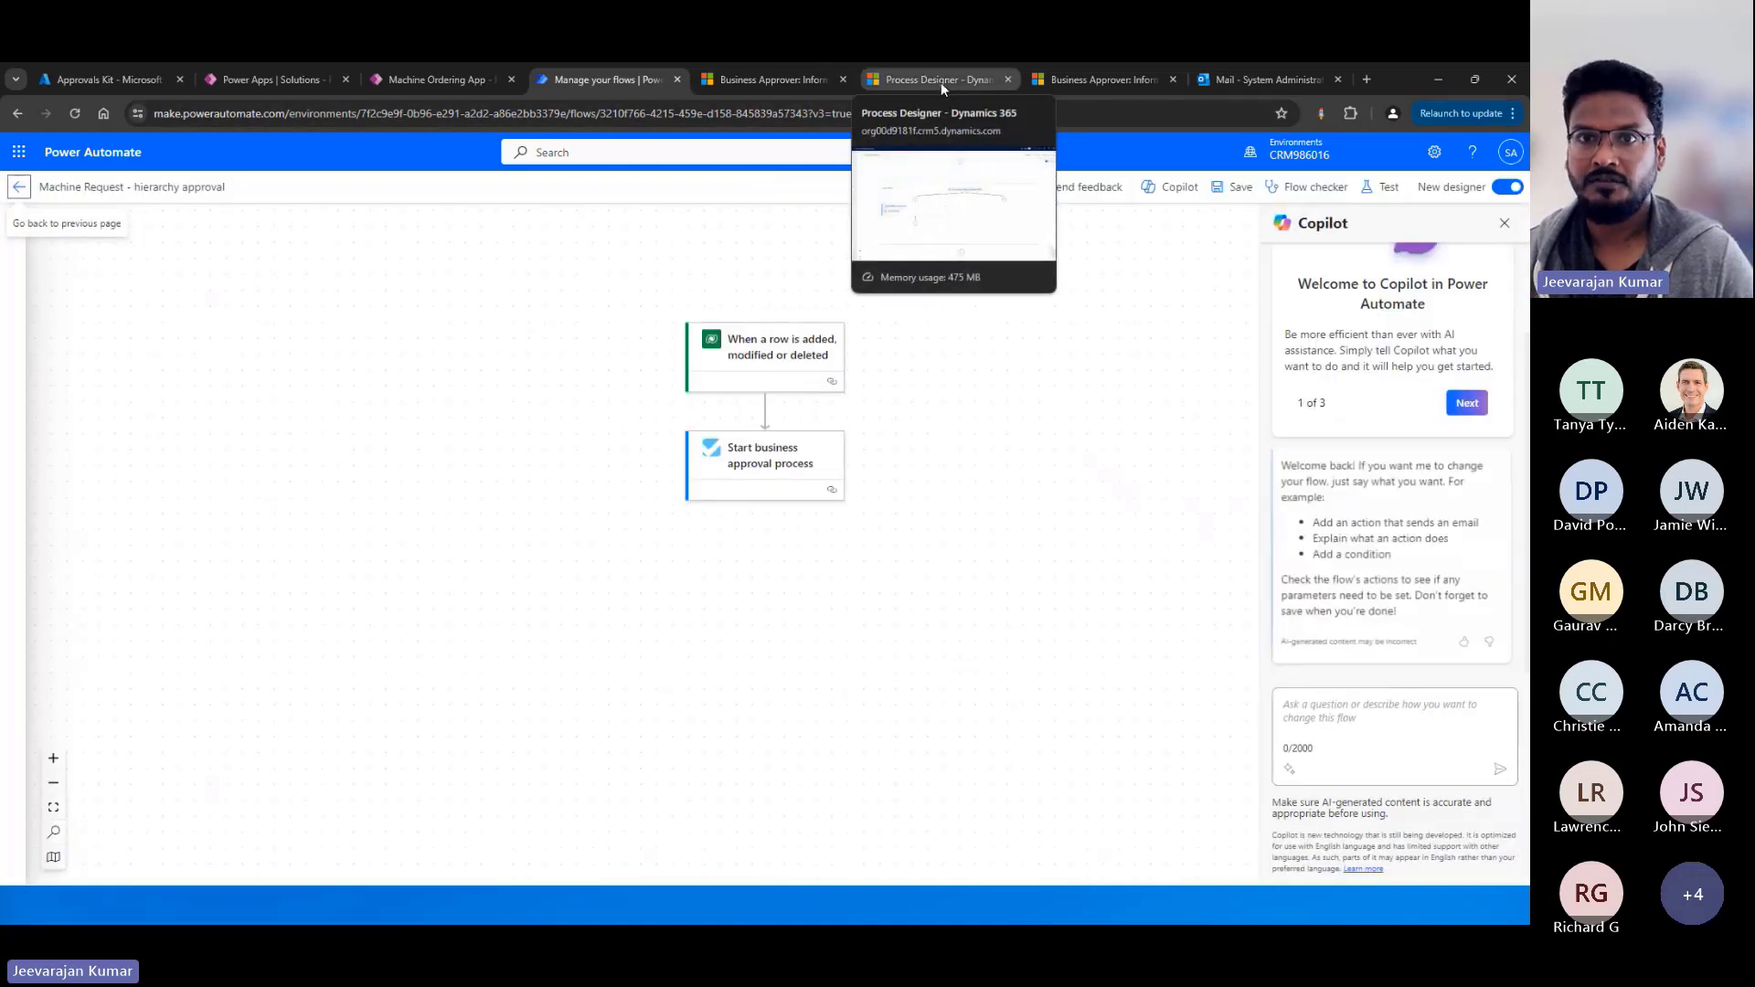
# Switch to Business Approval Management and open the newest Coffee machine request workflow instance in the Approvals Center to check its application data.
pyautogui.click(782, 80)
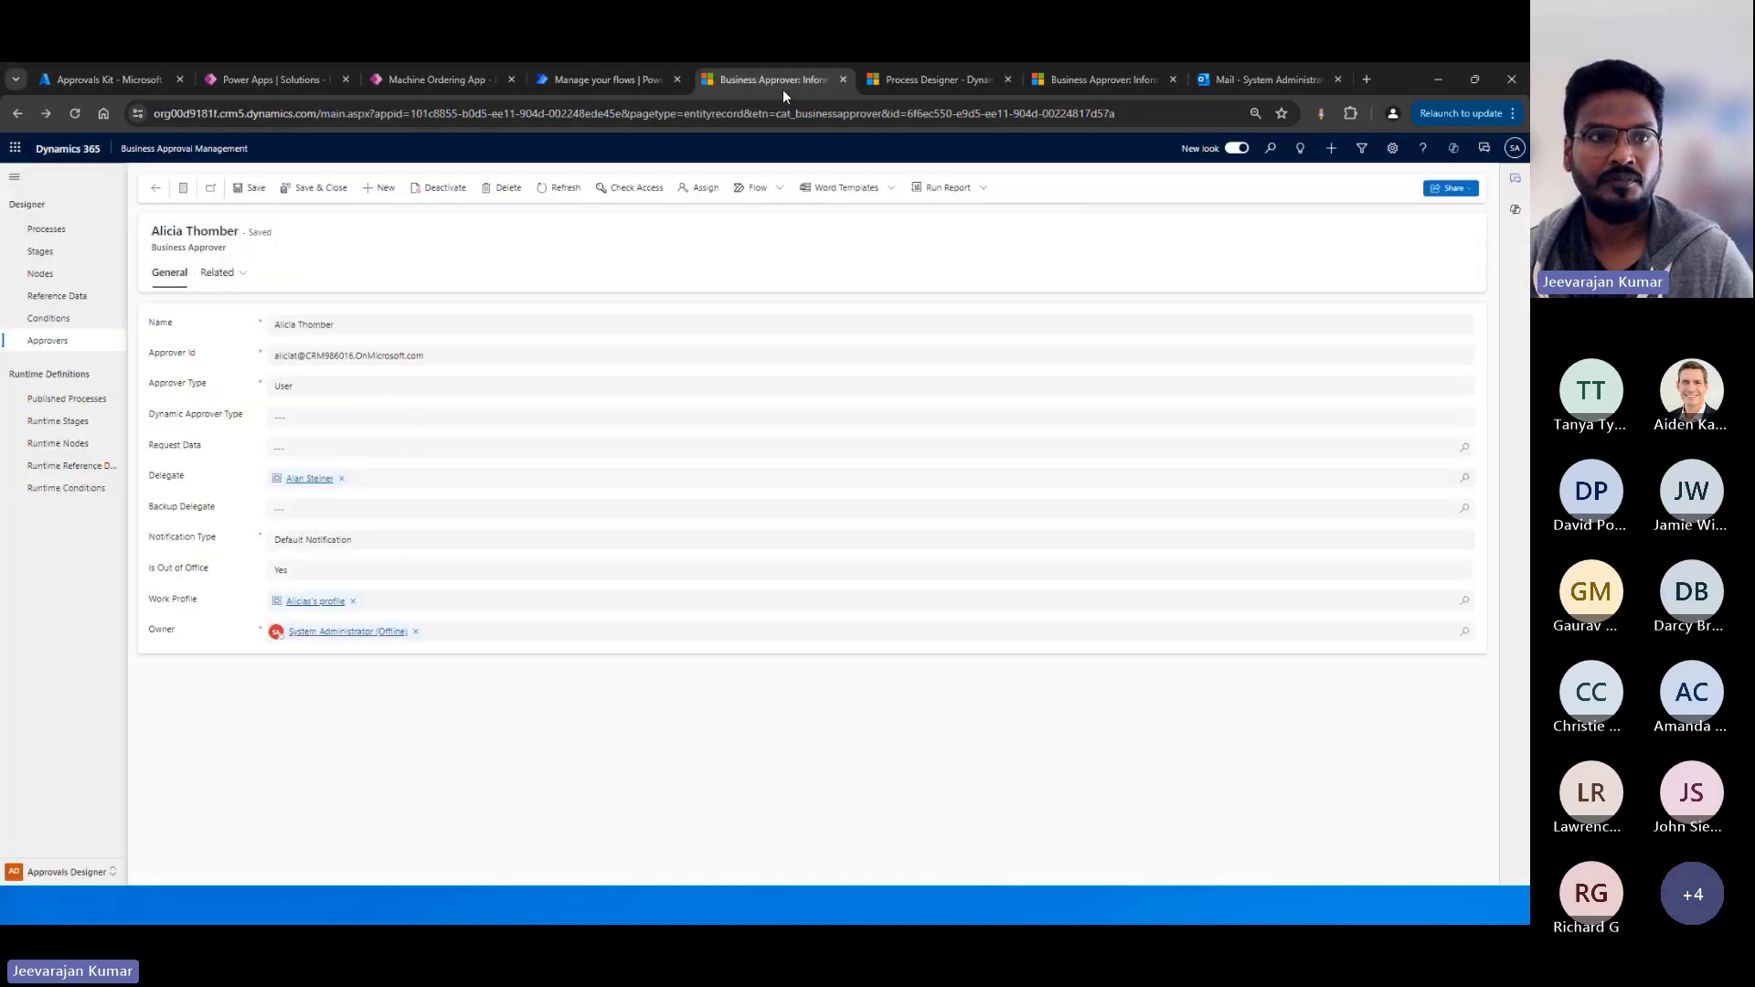
pyautogui.click(76, 231)
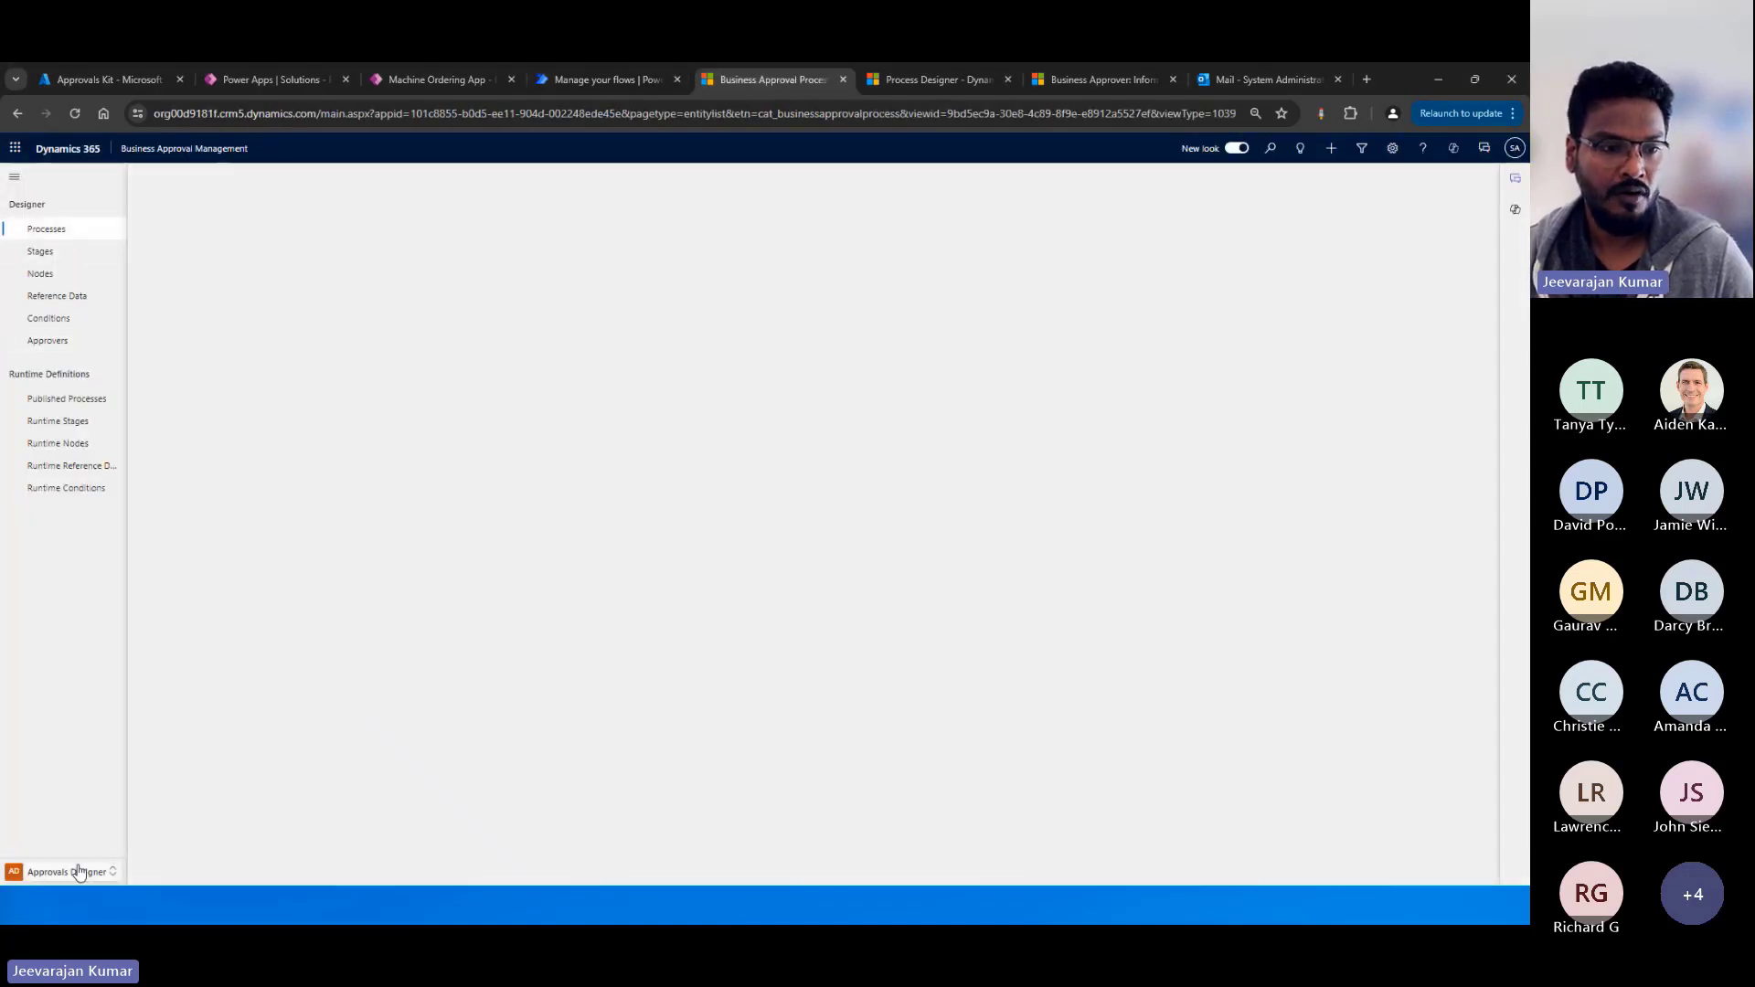
pyautogui.click(86, 871)
pyautogui.click(64, 802)
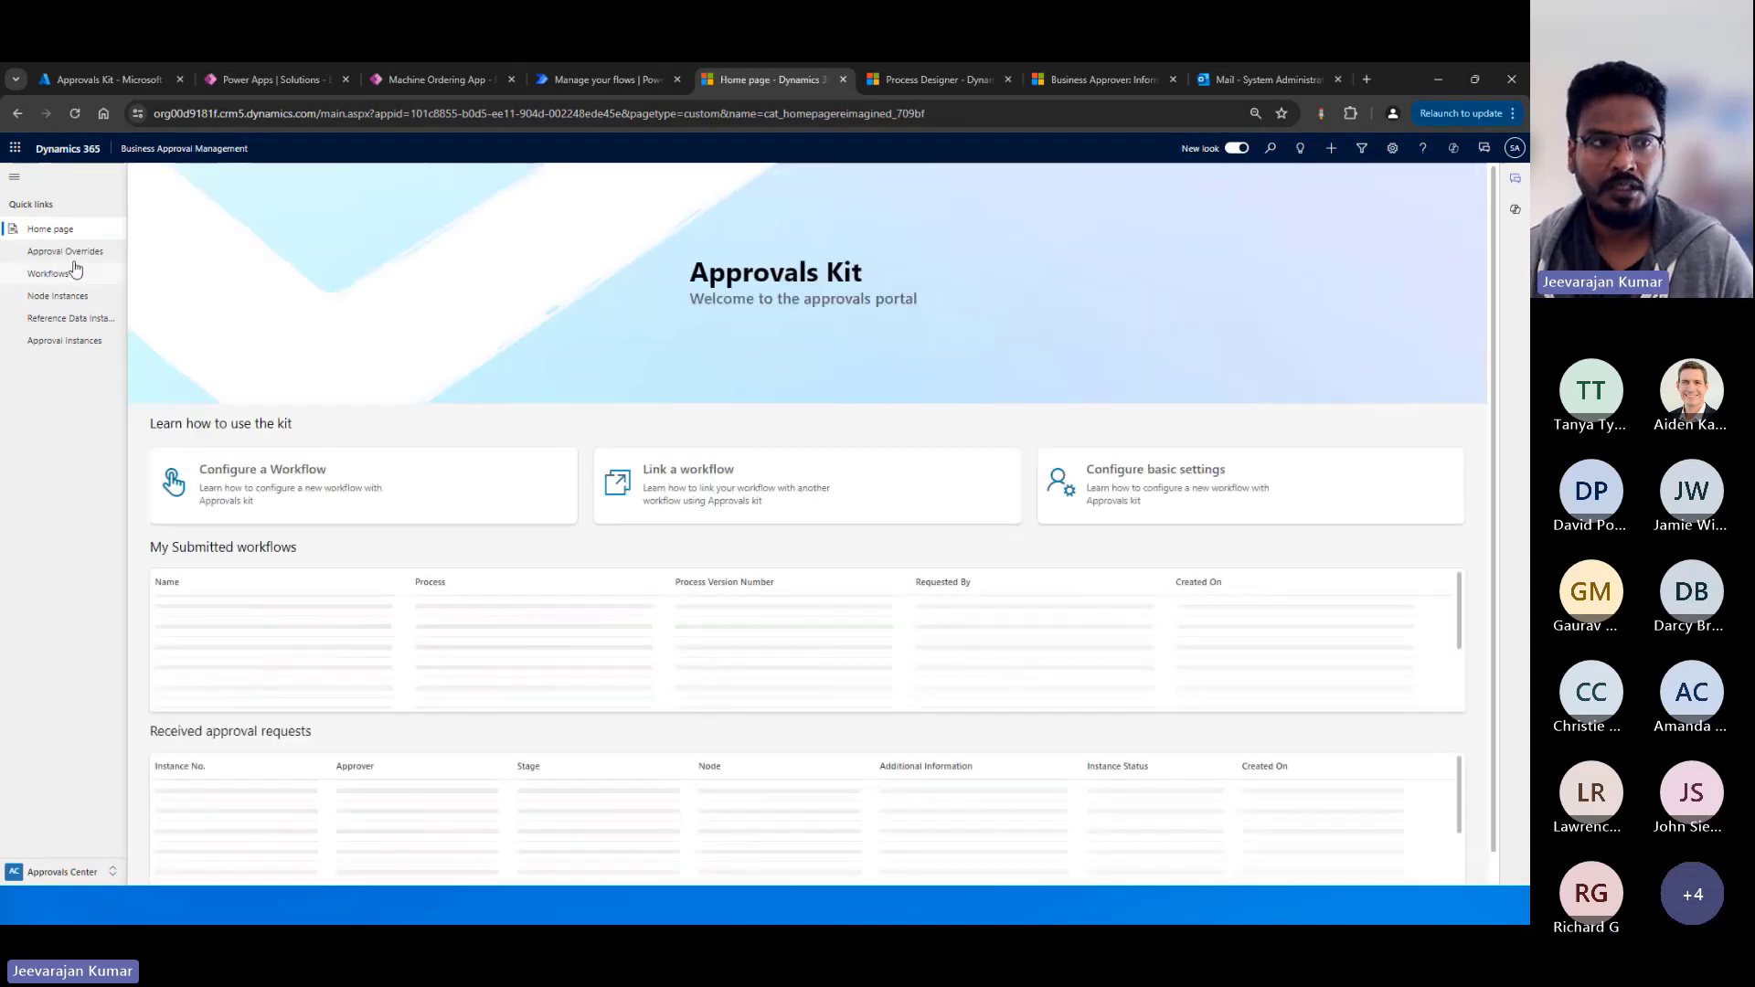
pyautogui.click(63, 280)
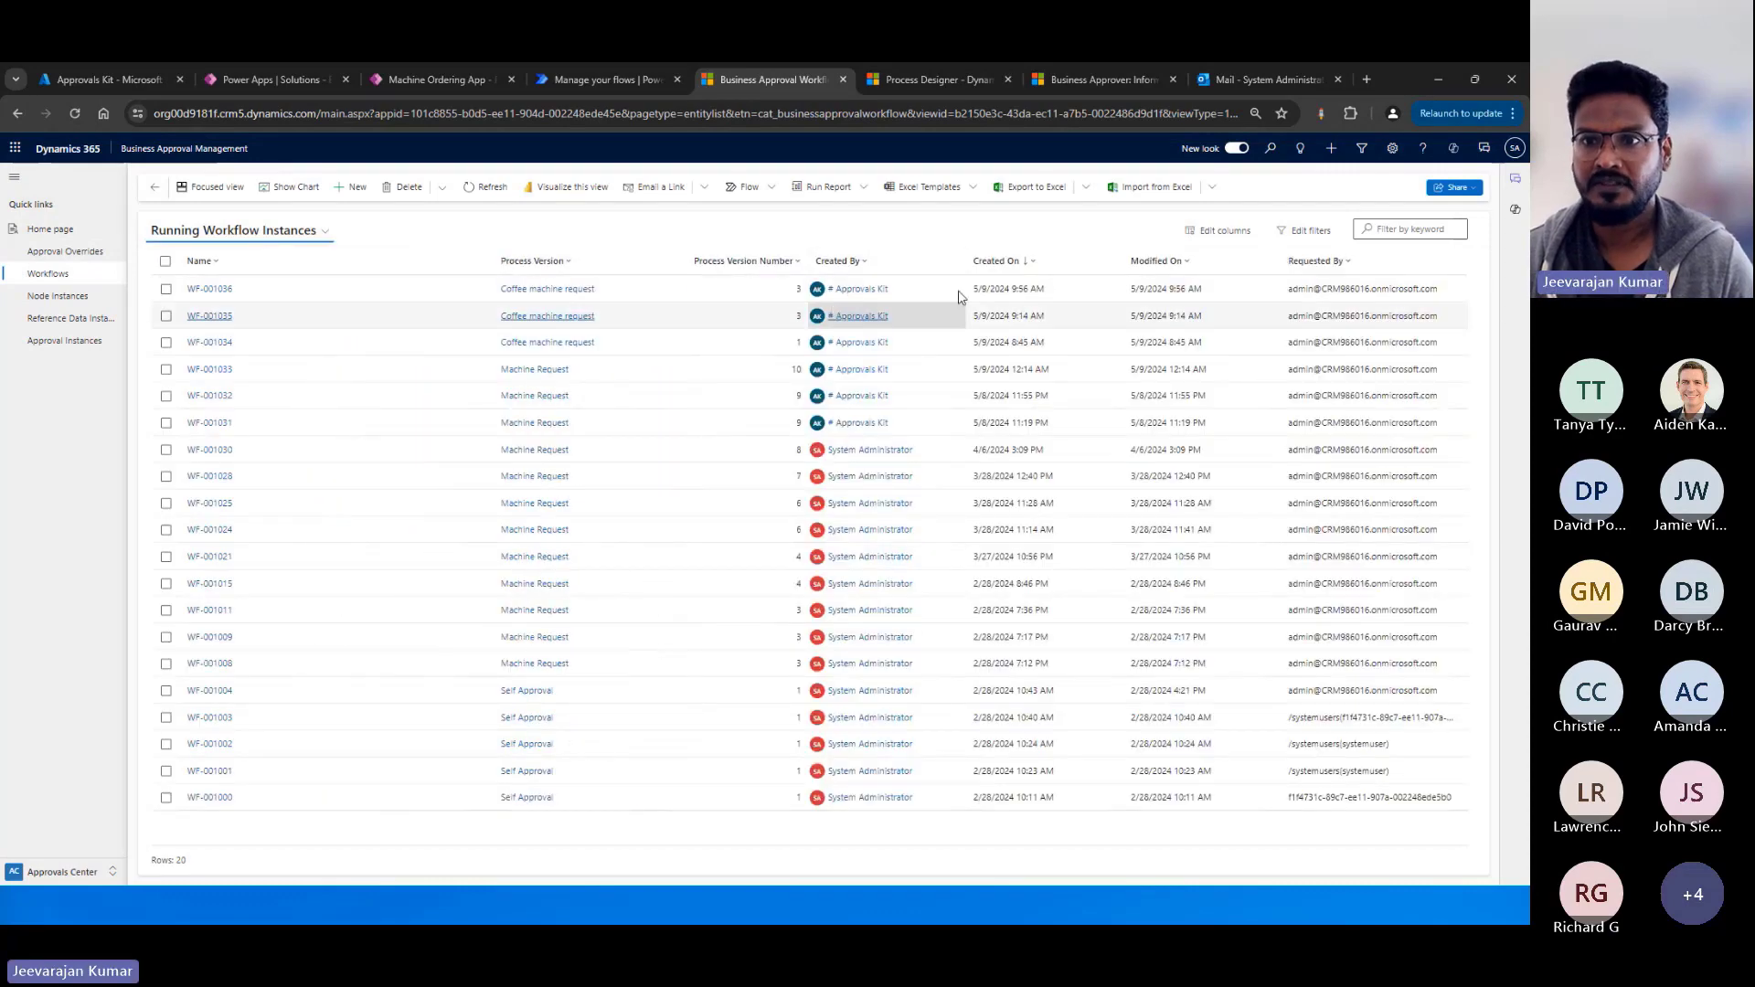
pyautogui.click(207, 290)
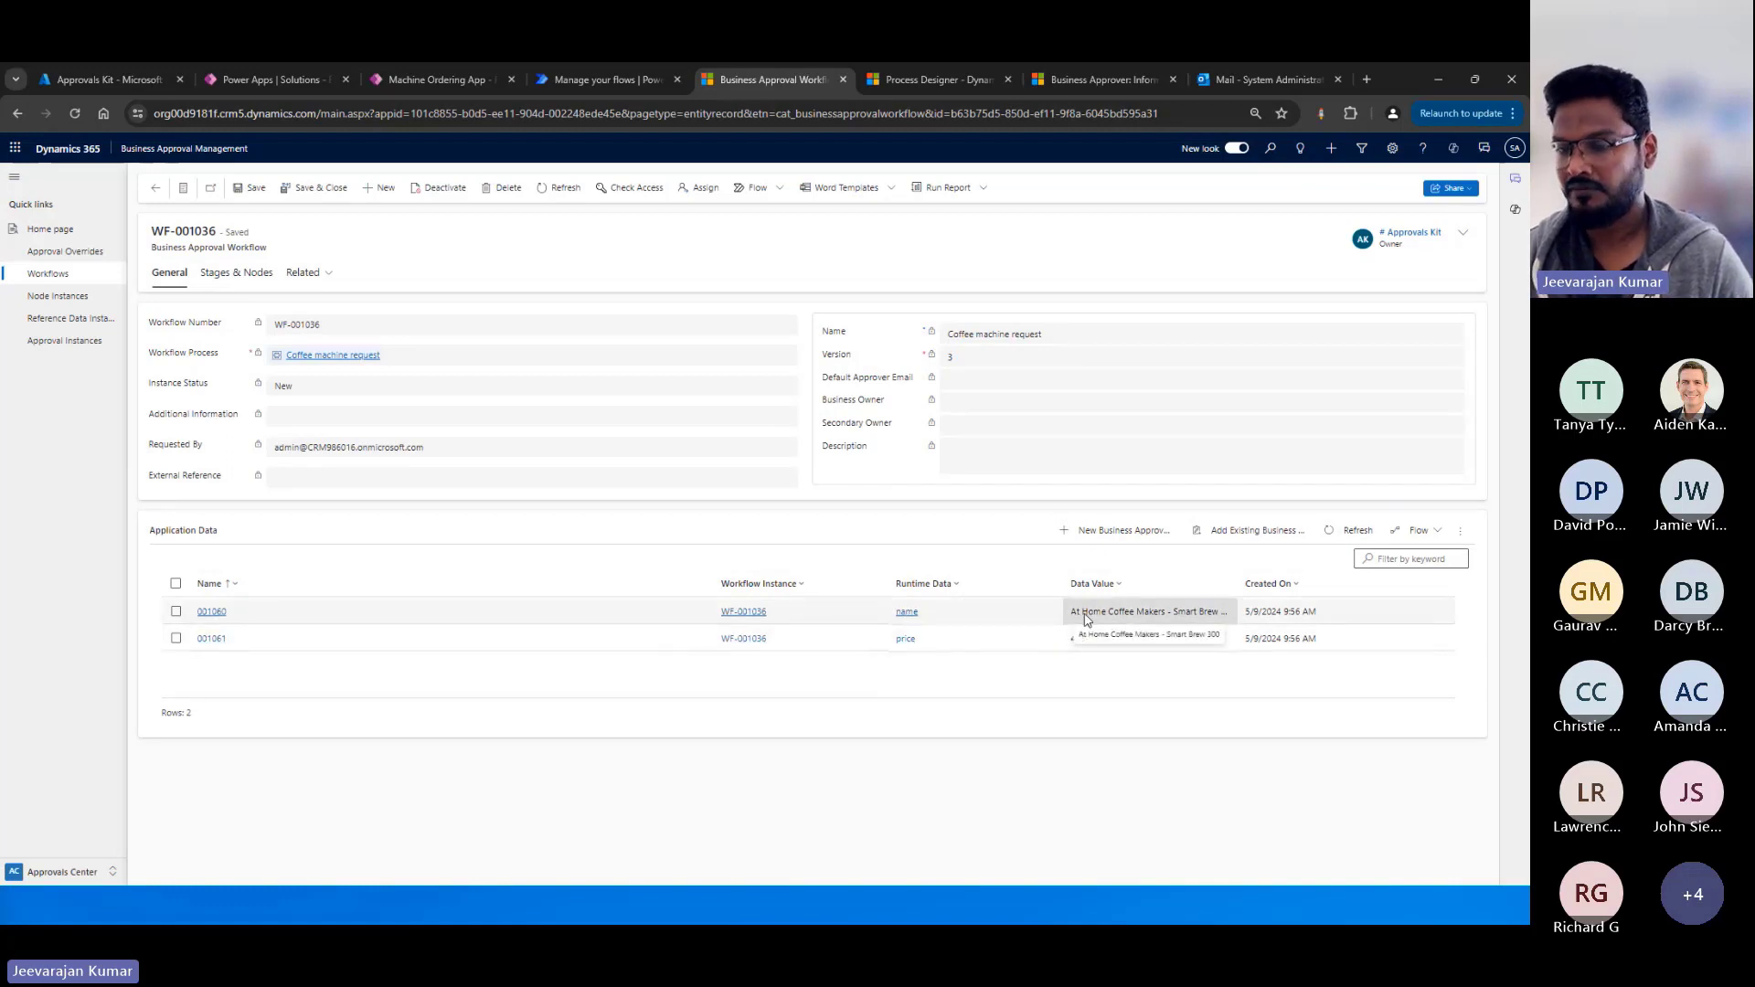
# Compare the workflow instance's stages and nodes with the Process Designer, and refresh its stage and node instances.
pyautogui.click(240, 289)
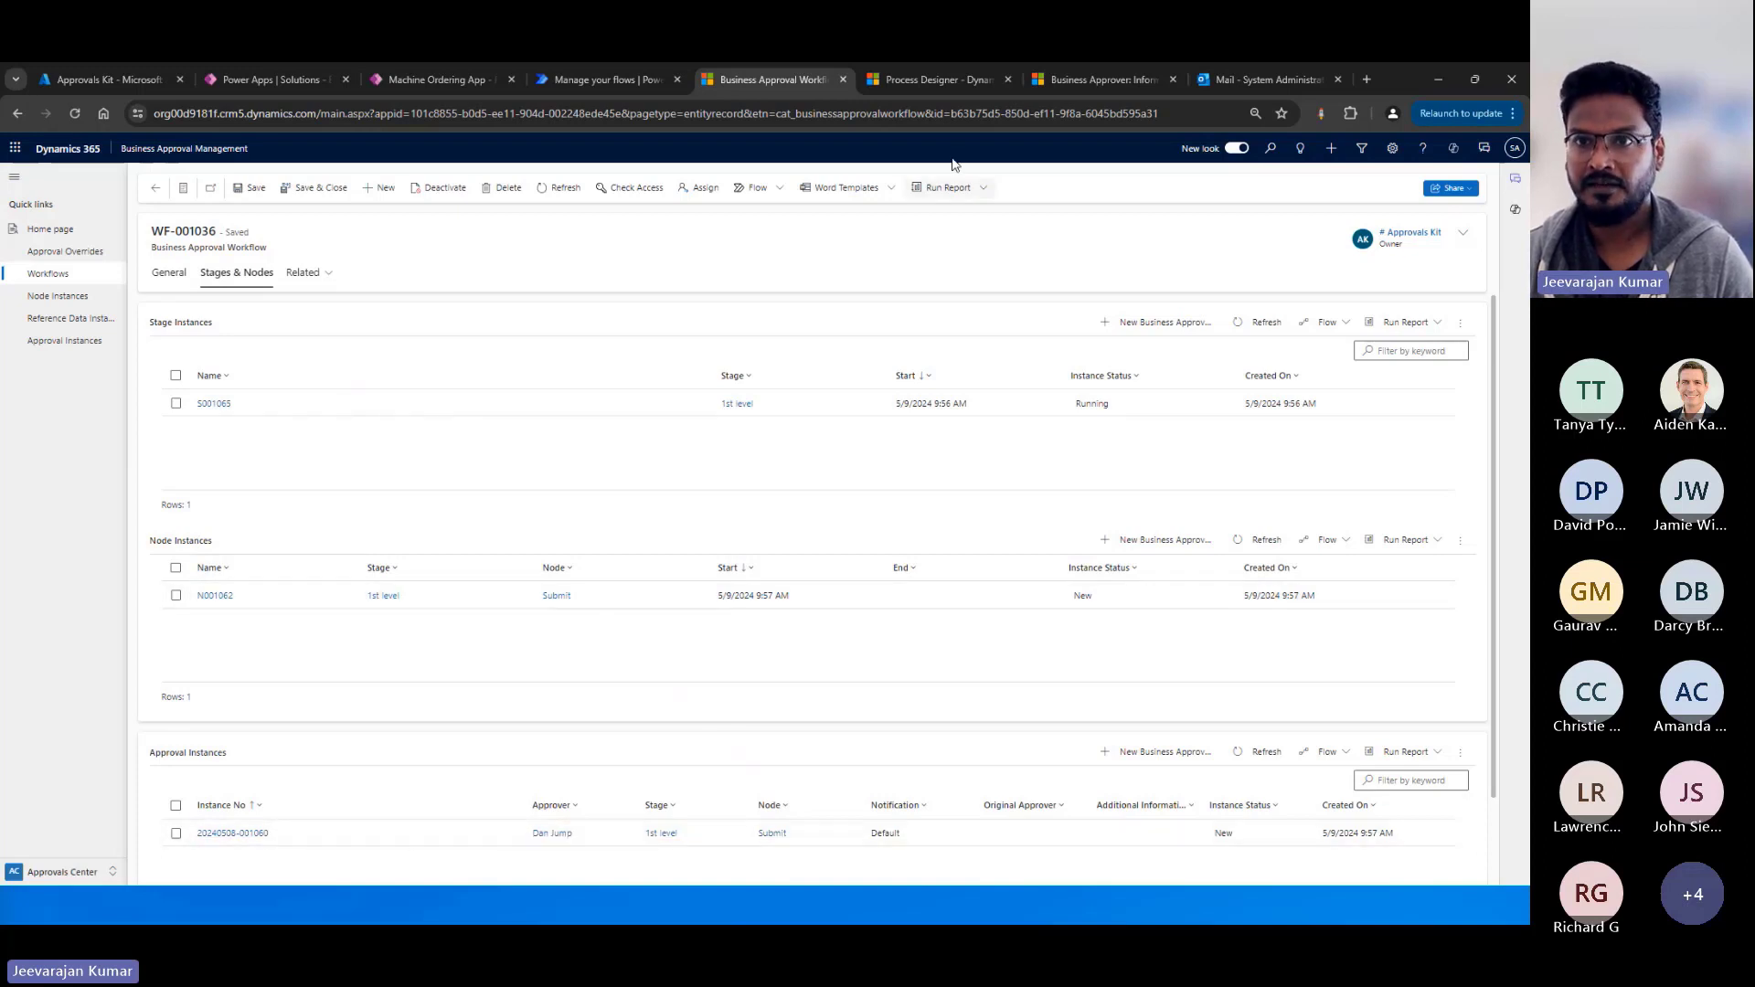
pyautogui.click(932, 80)
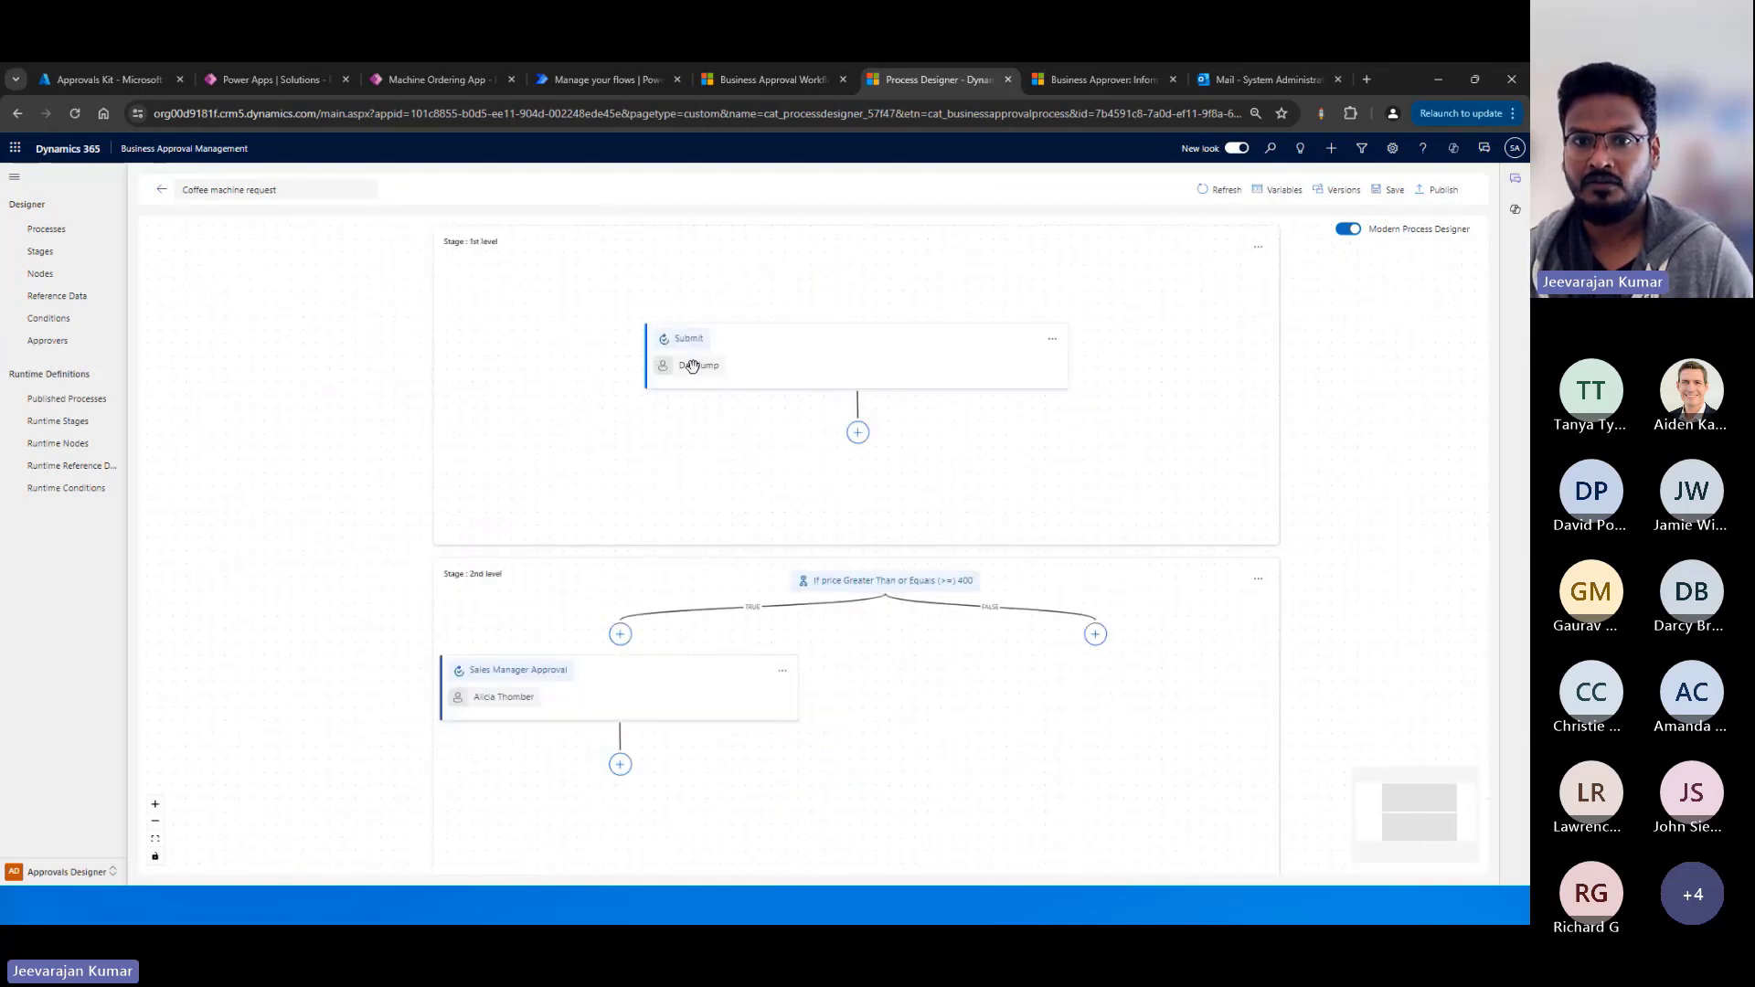
pyautogui.click(732, 80)
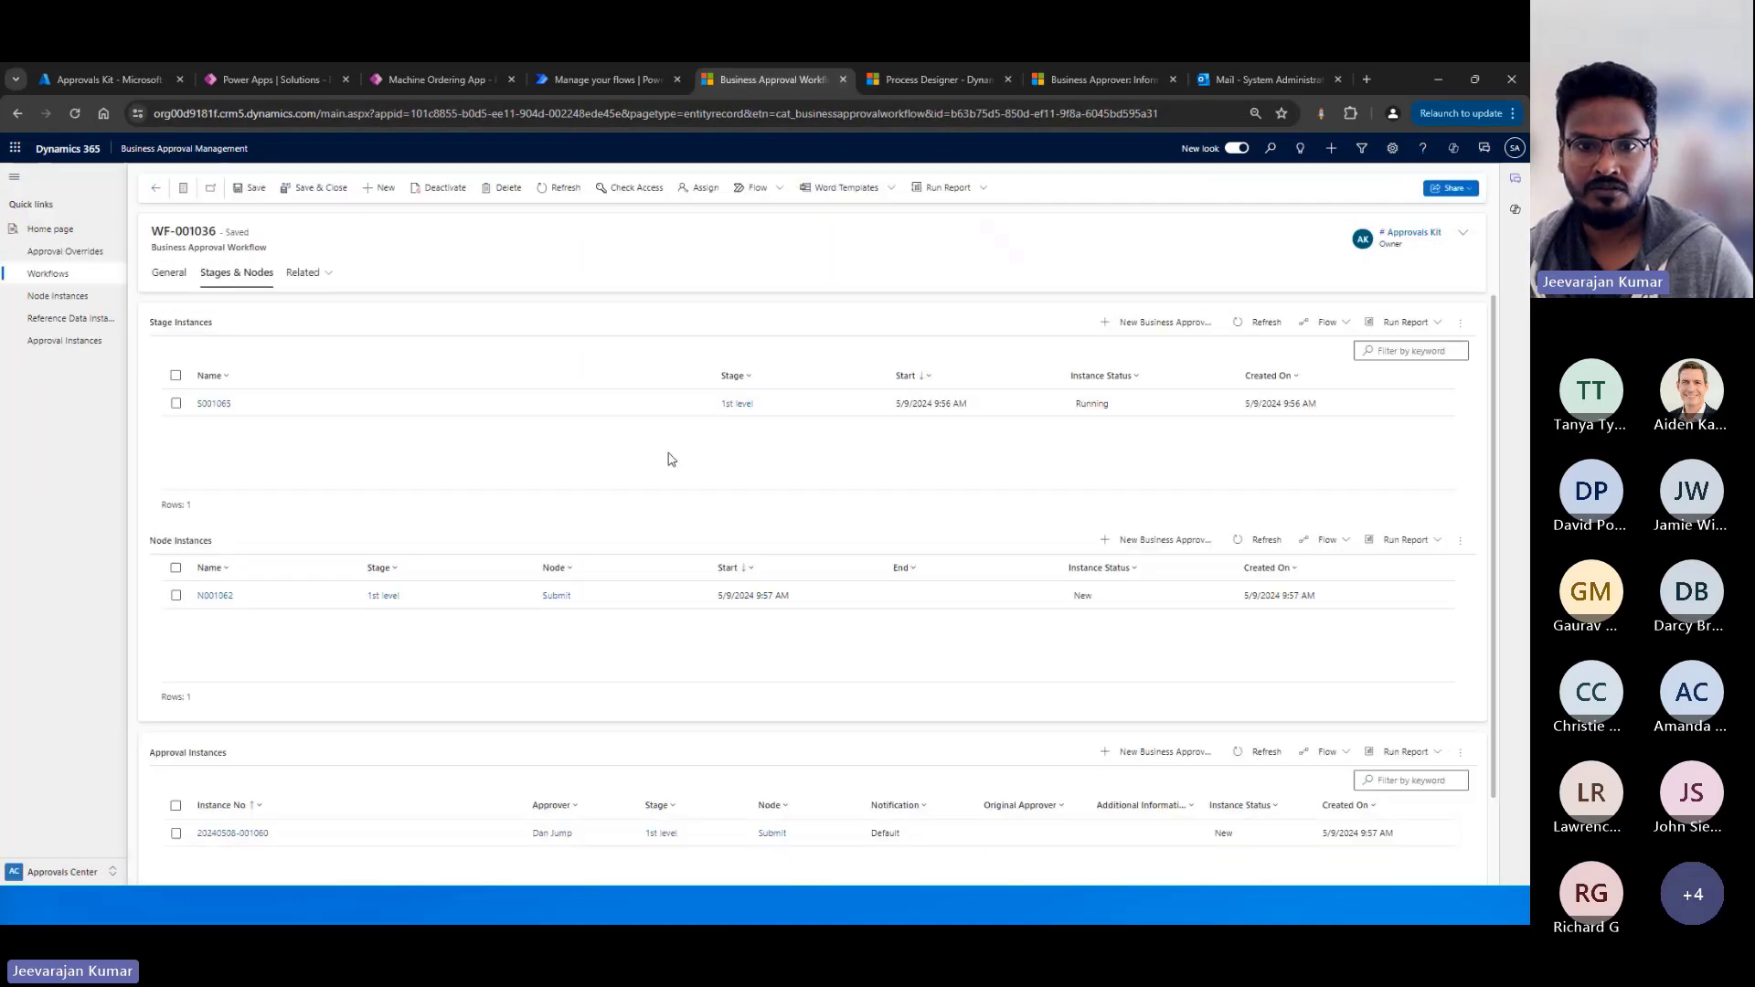
pyautogui.click(1264, 323)
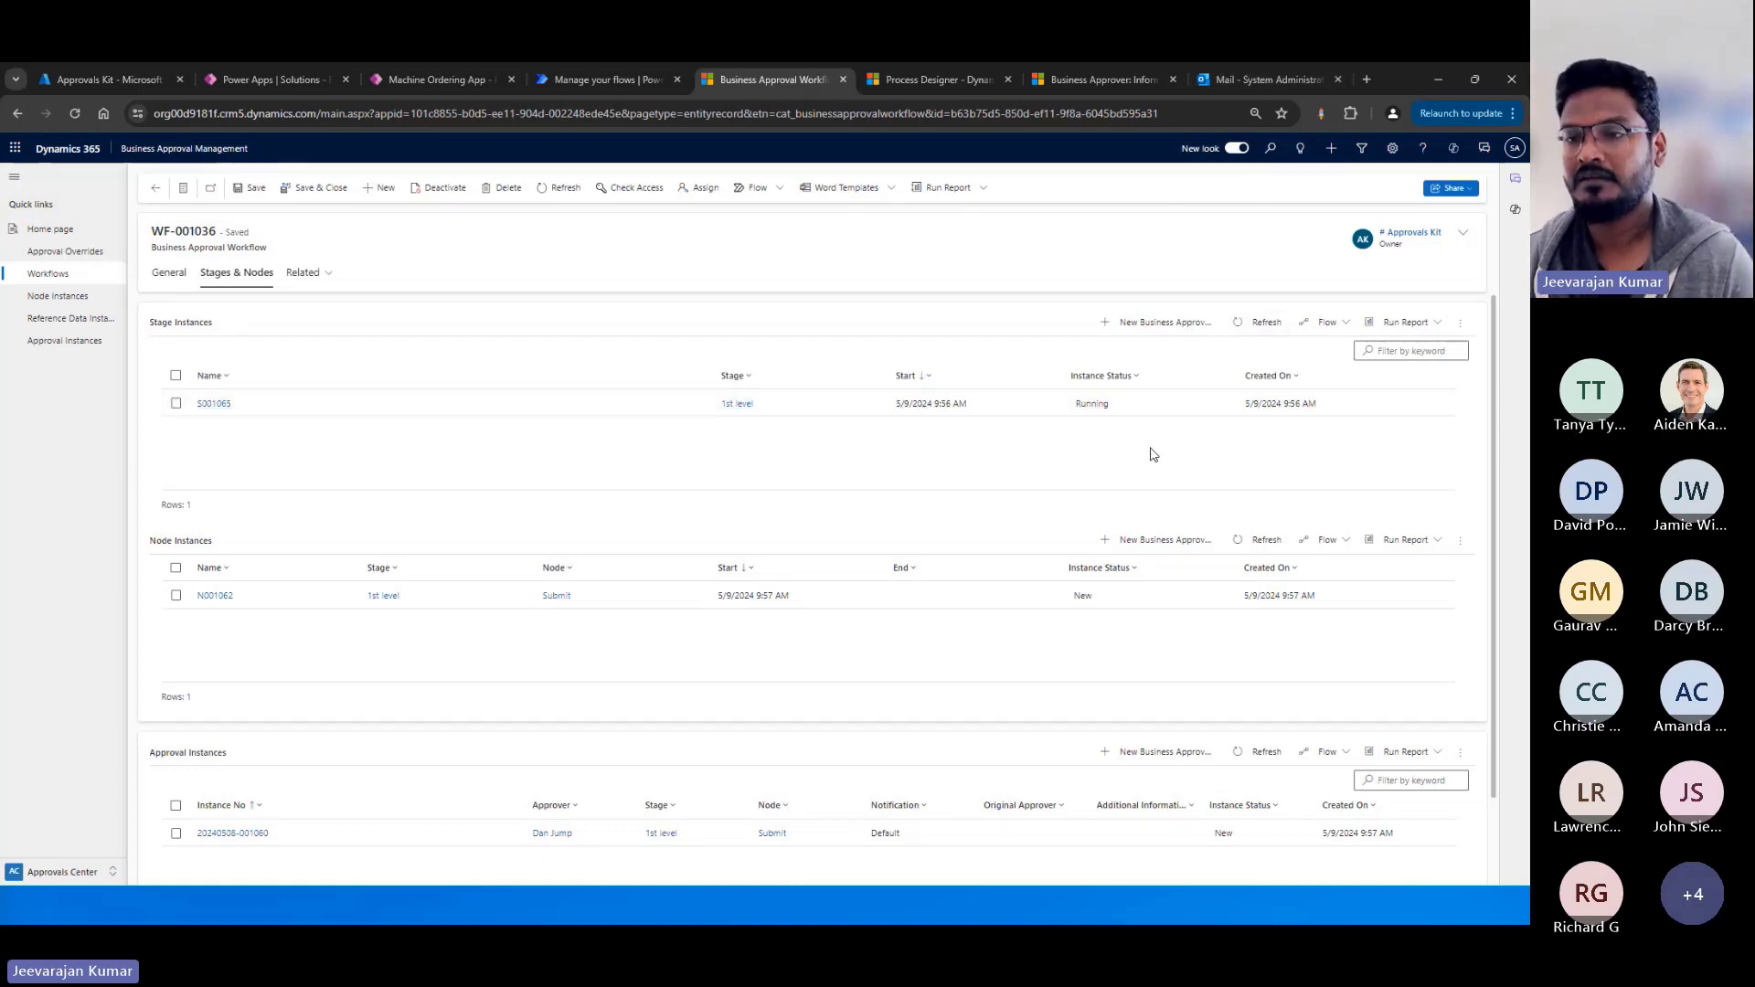
pyautogui.click(1262, 539)
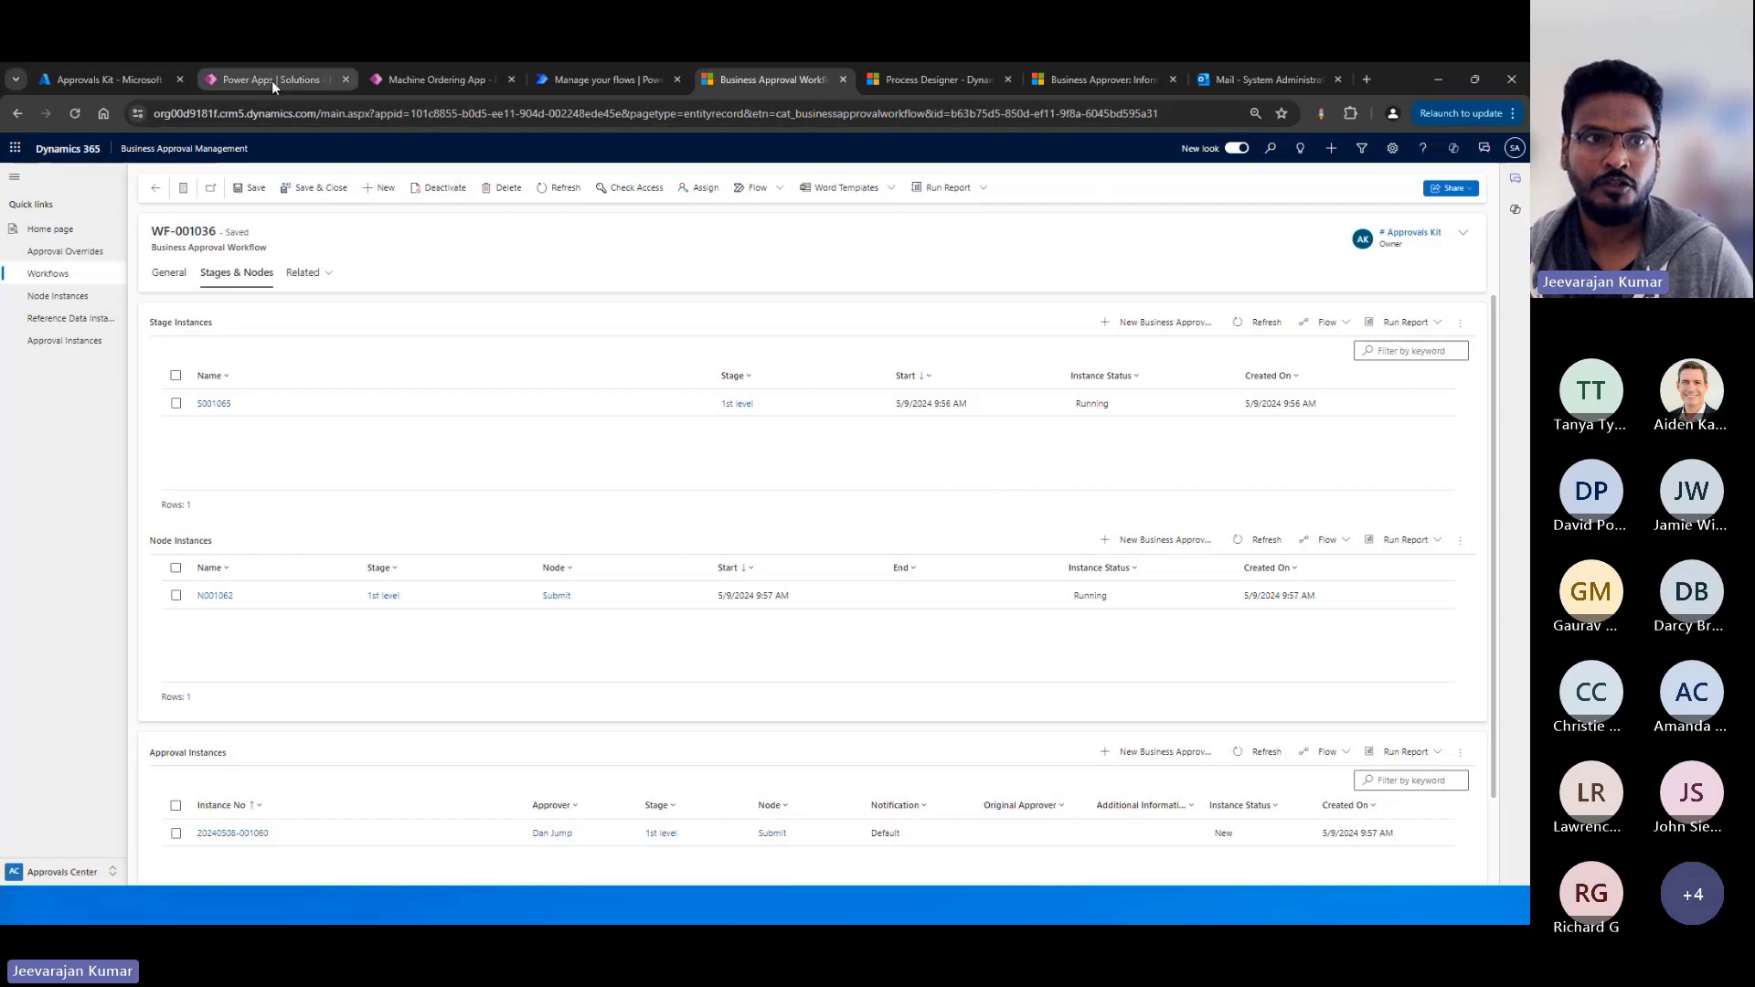
# Switch to Power Apps, open the managed Business Approval Kit solution, and widen its object list.
pyautogui.click(314, 76)
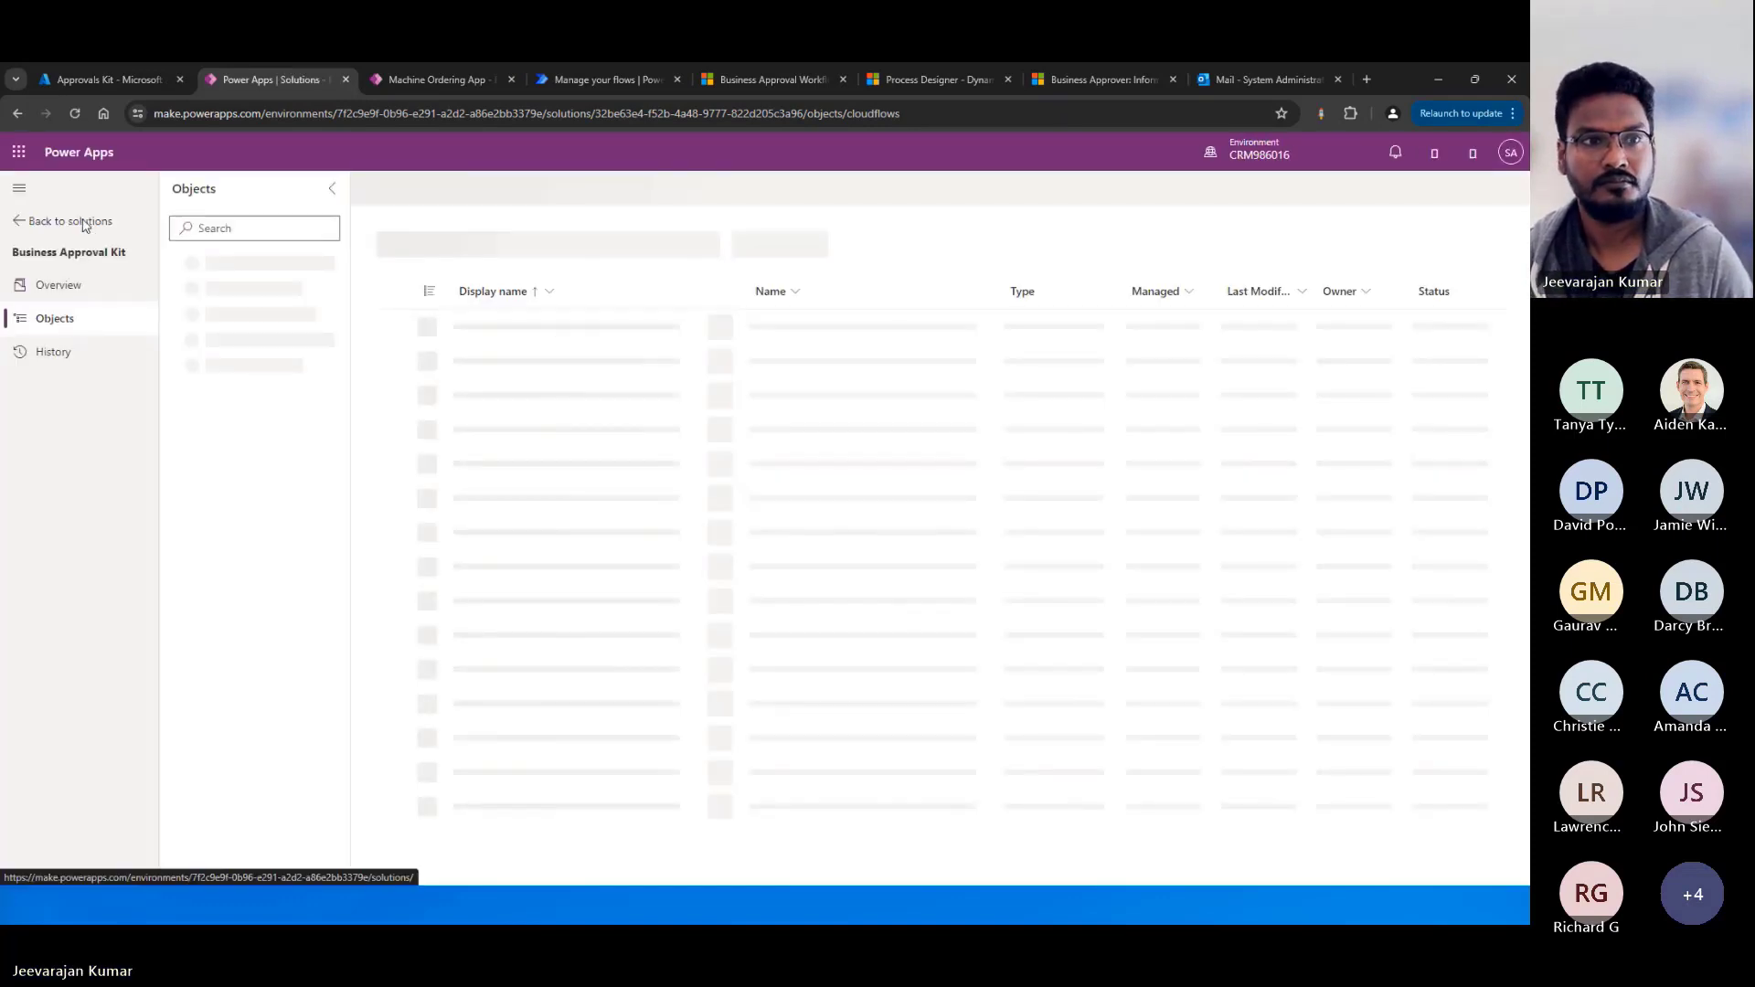
pyautogui.click(80, 224)
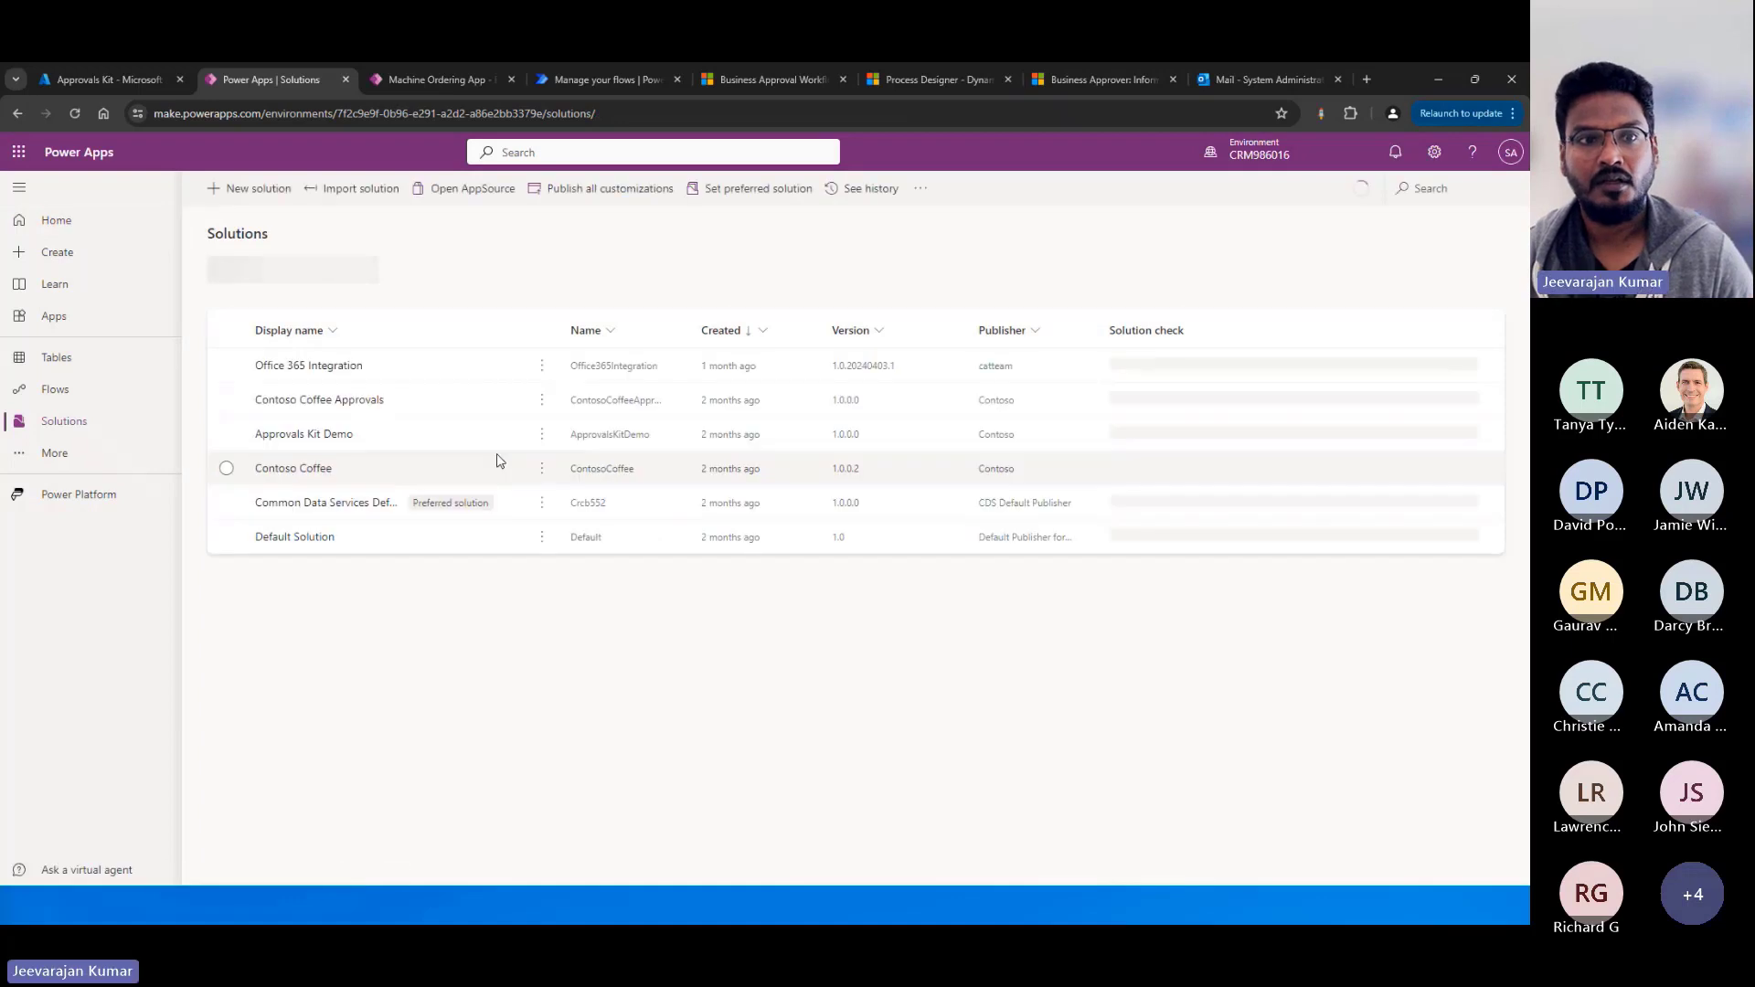
pyautogui.click(363, 267)
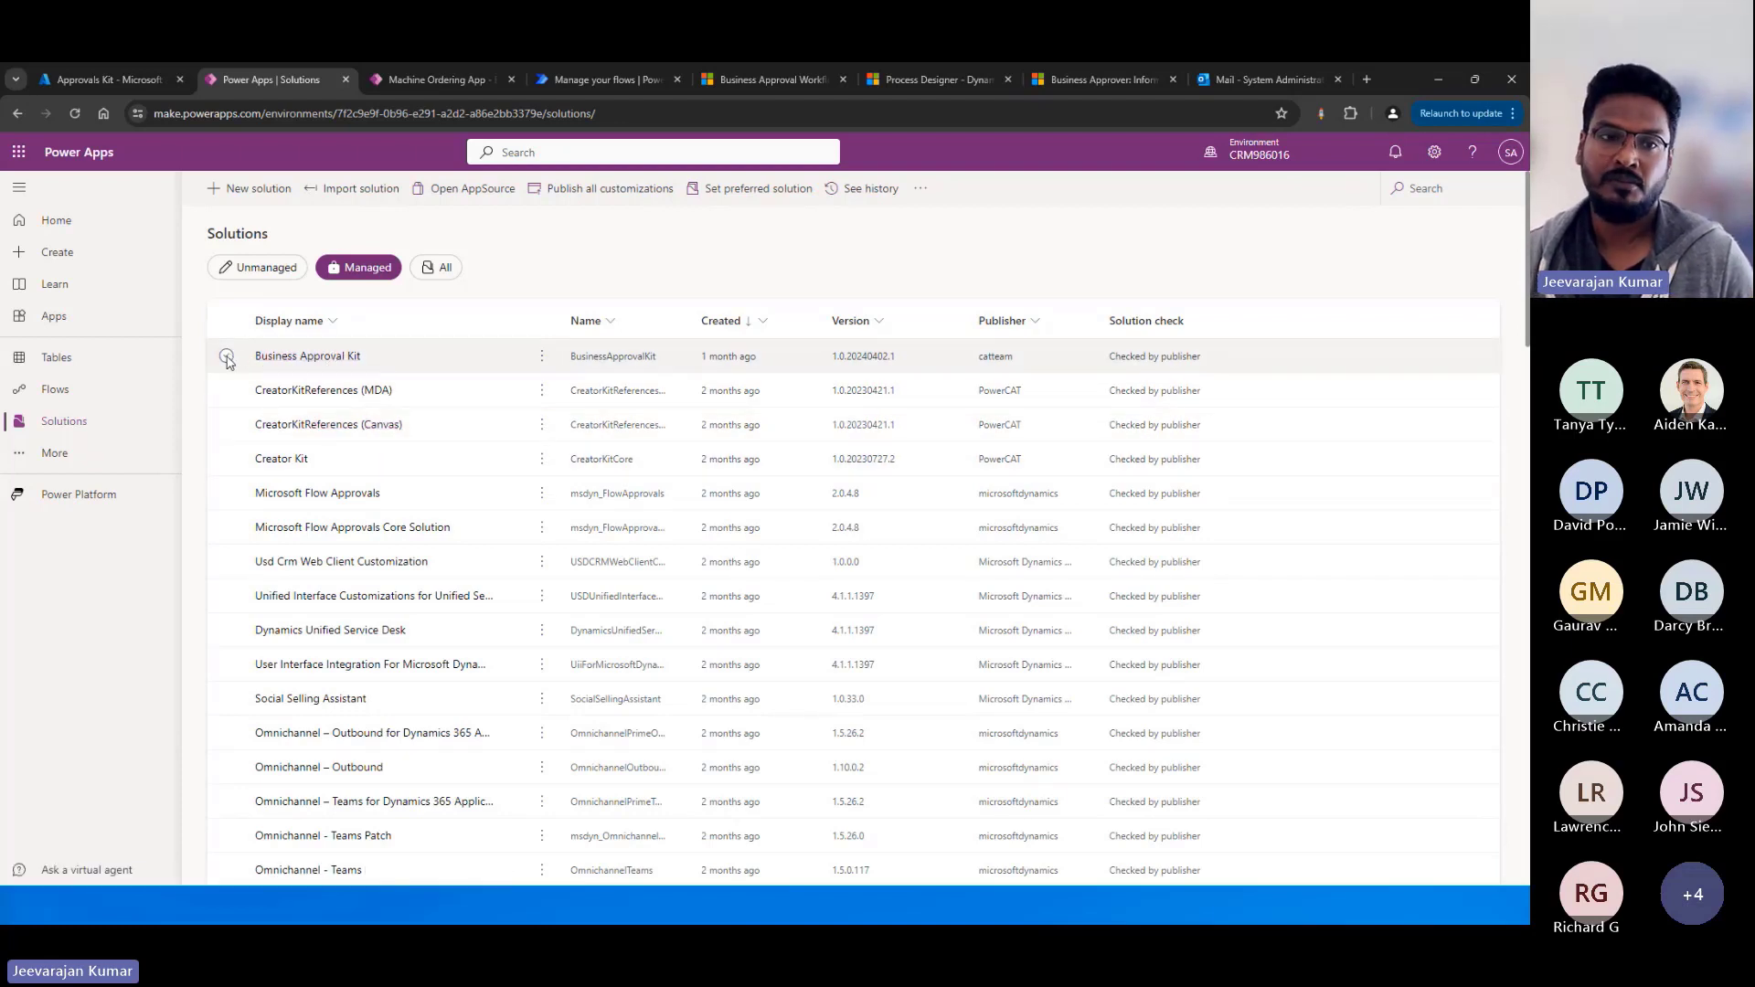
pyautogui.click(311, 364)
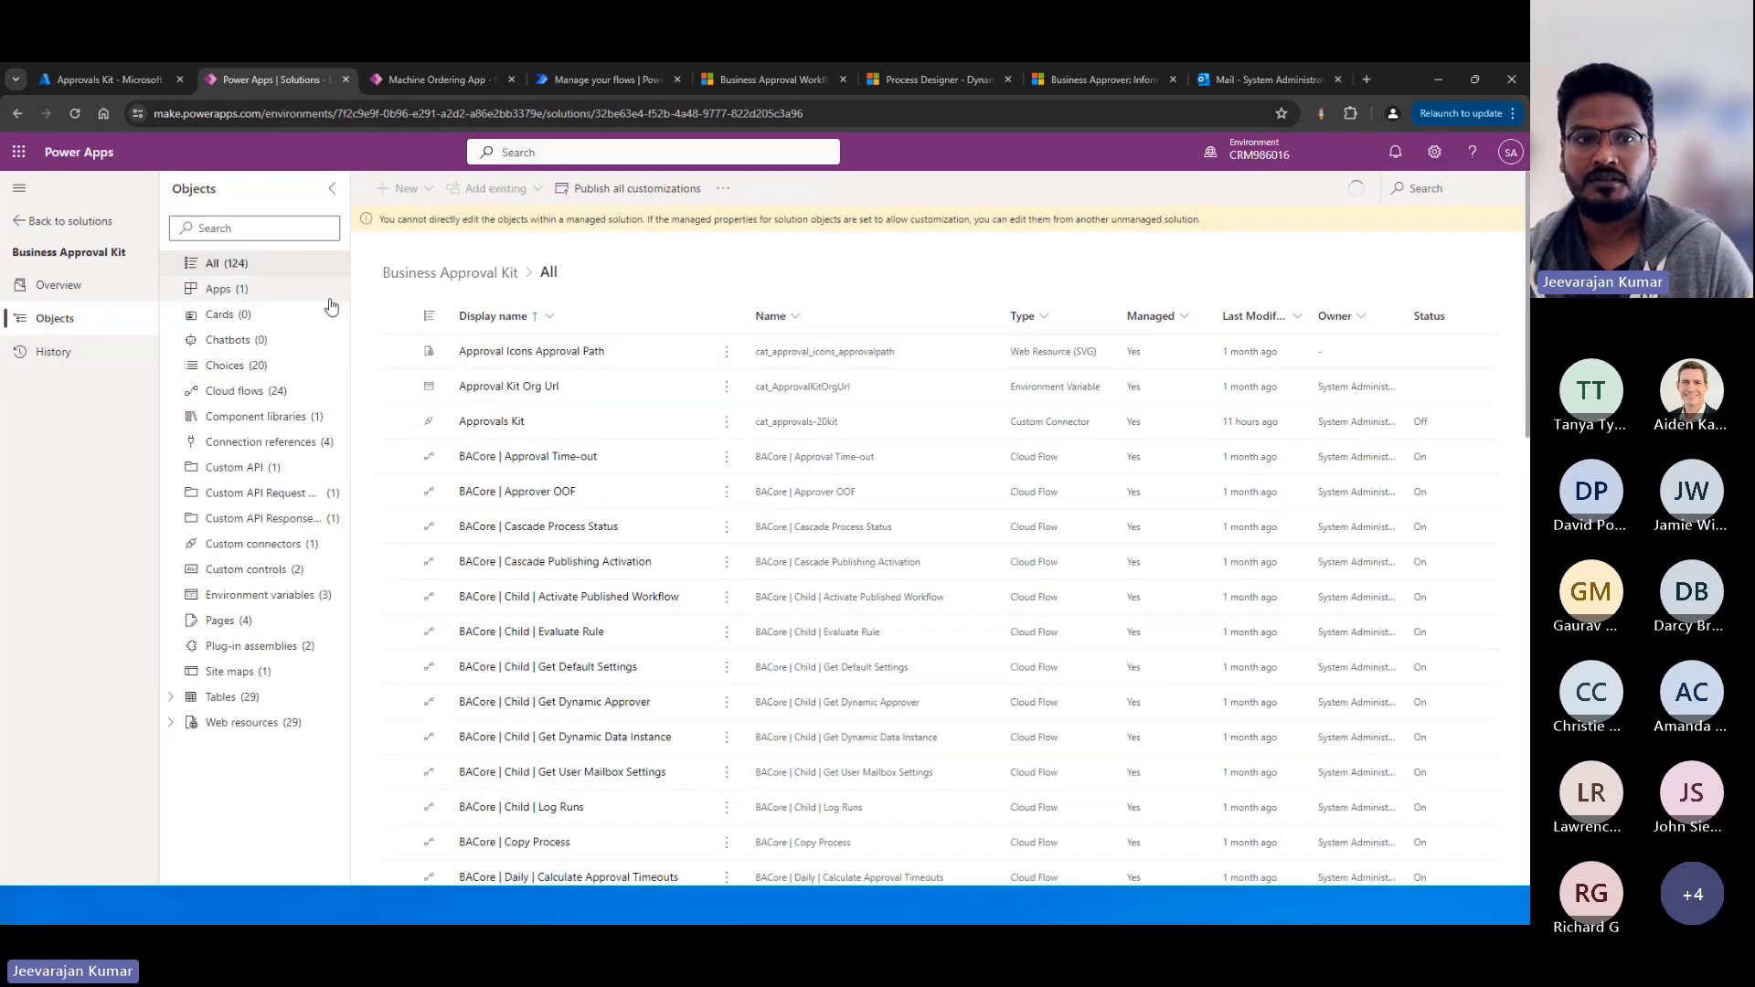
pyautogui.moveTo(351, 298); pyautogui.dragTo(400, 301)
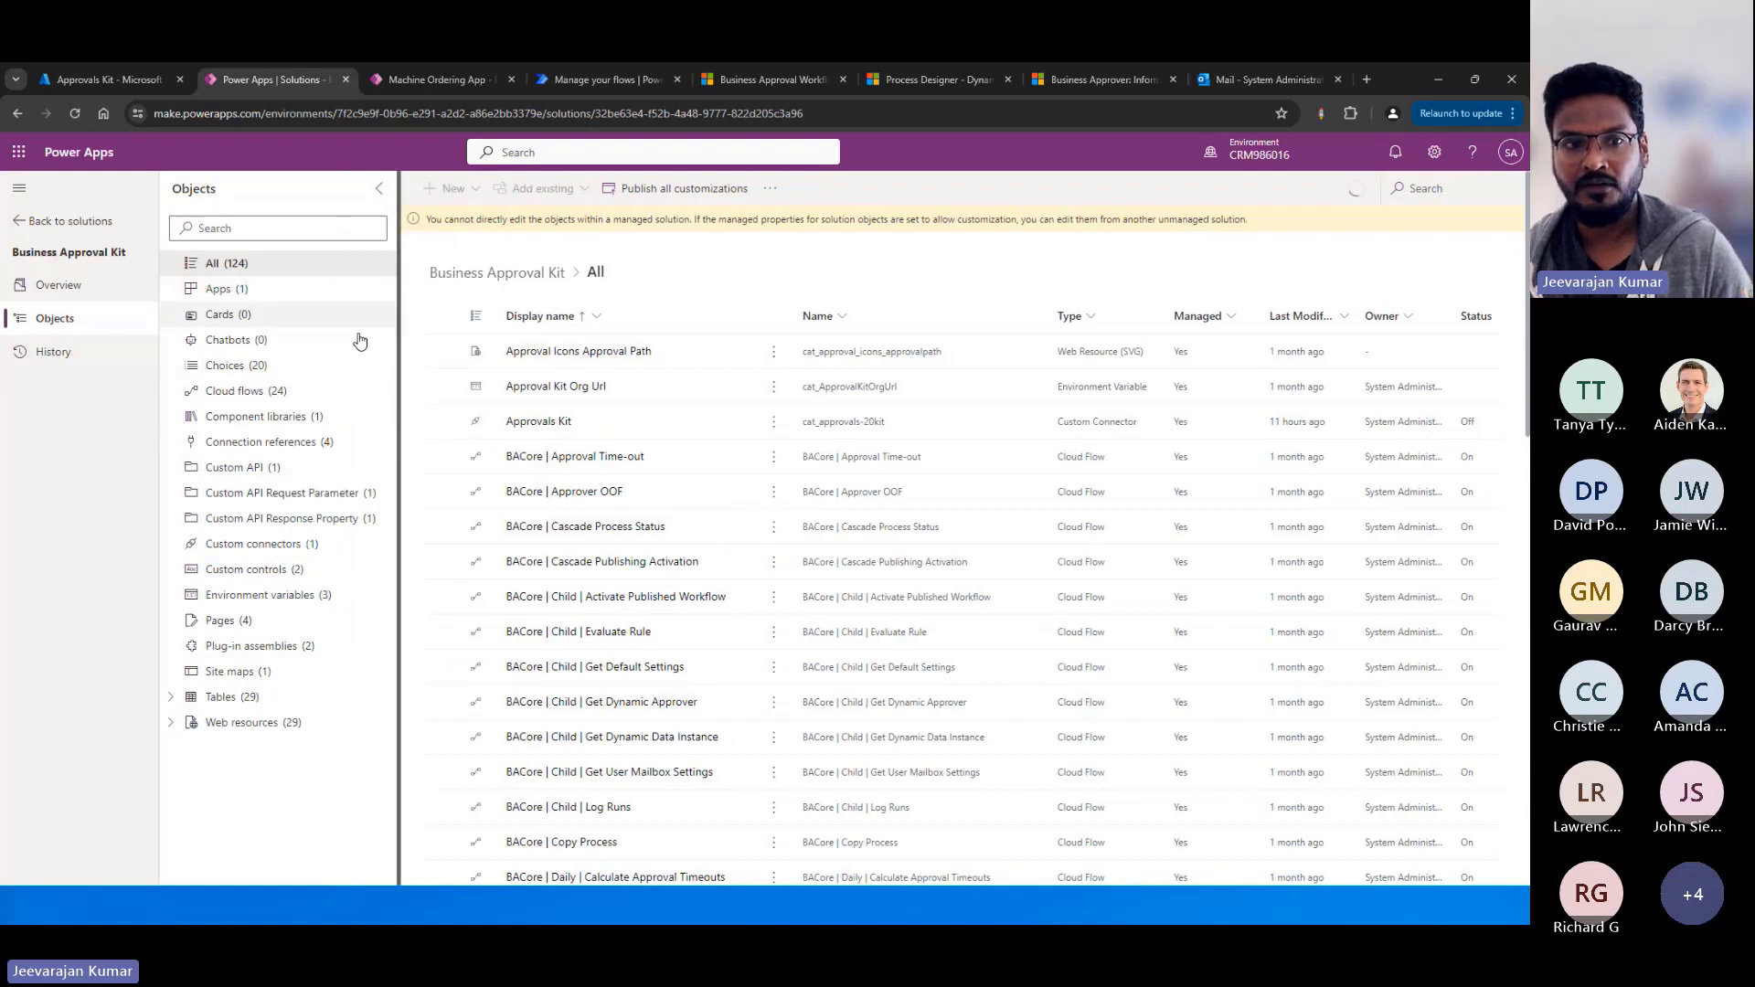
# Review the apps and cloud flows included in the Business Approval Kit solution.
pyautogui.click(249, 298)
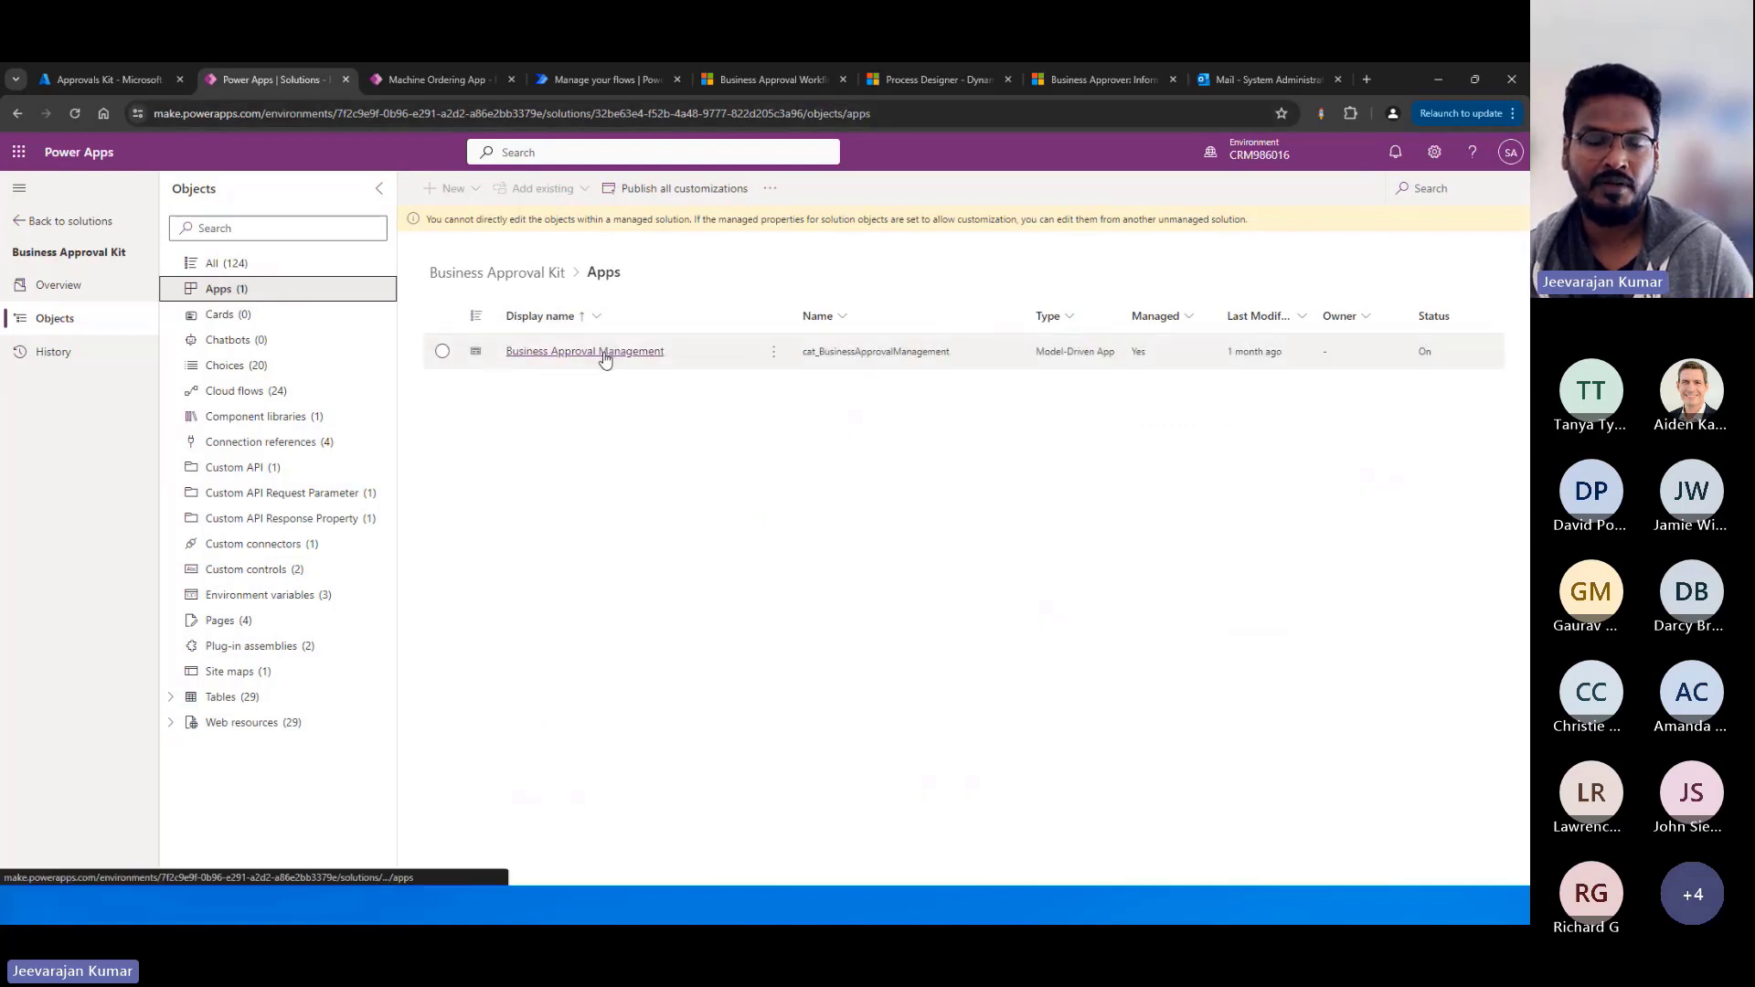
pyautogui.click(251, 393)
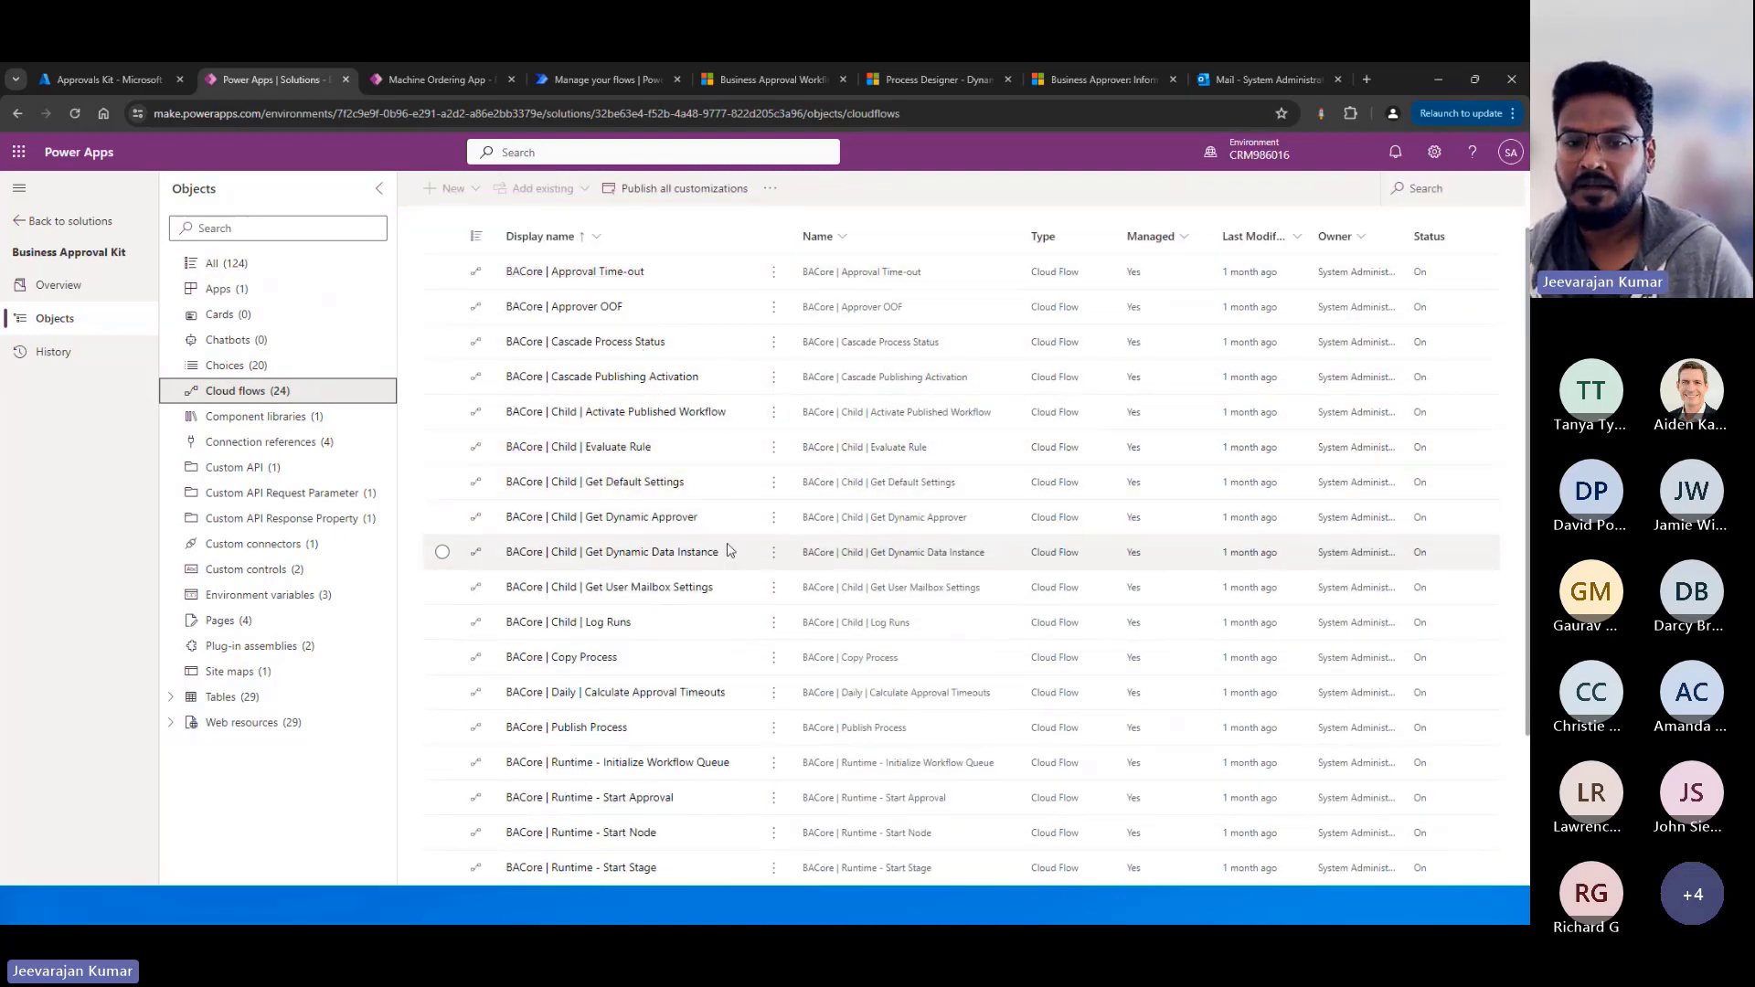
pyautogui.scroll(-3, 738, 568)
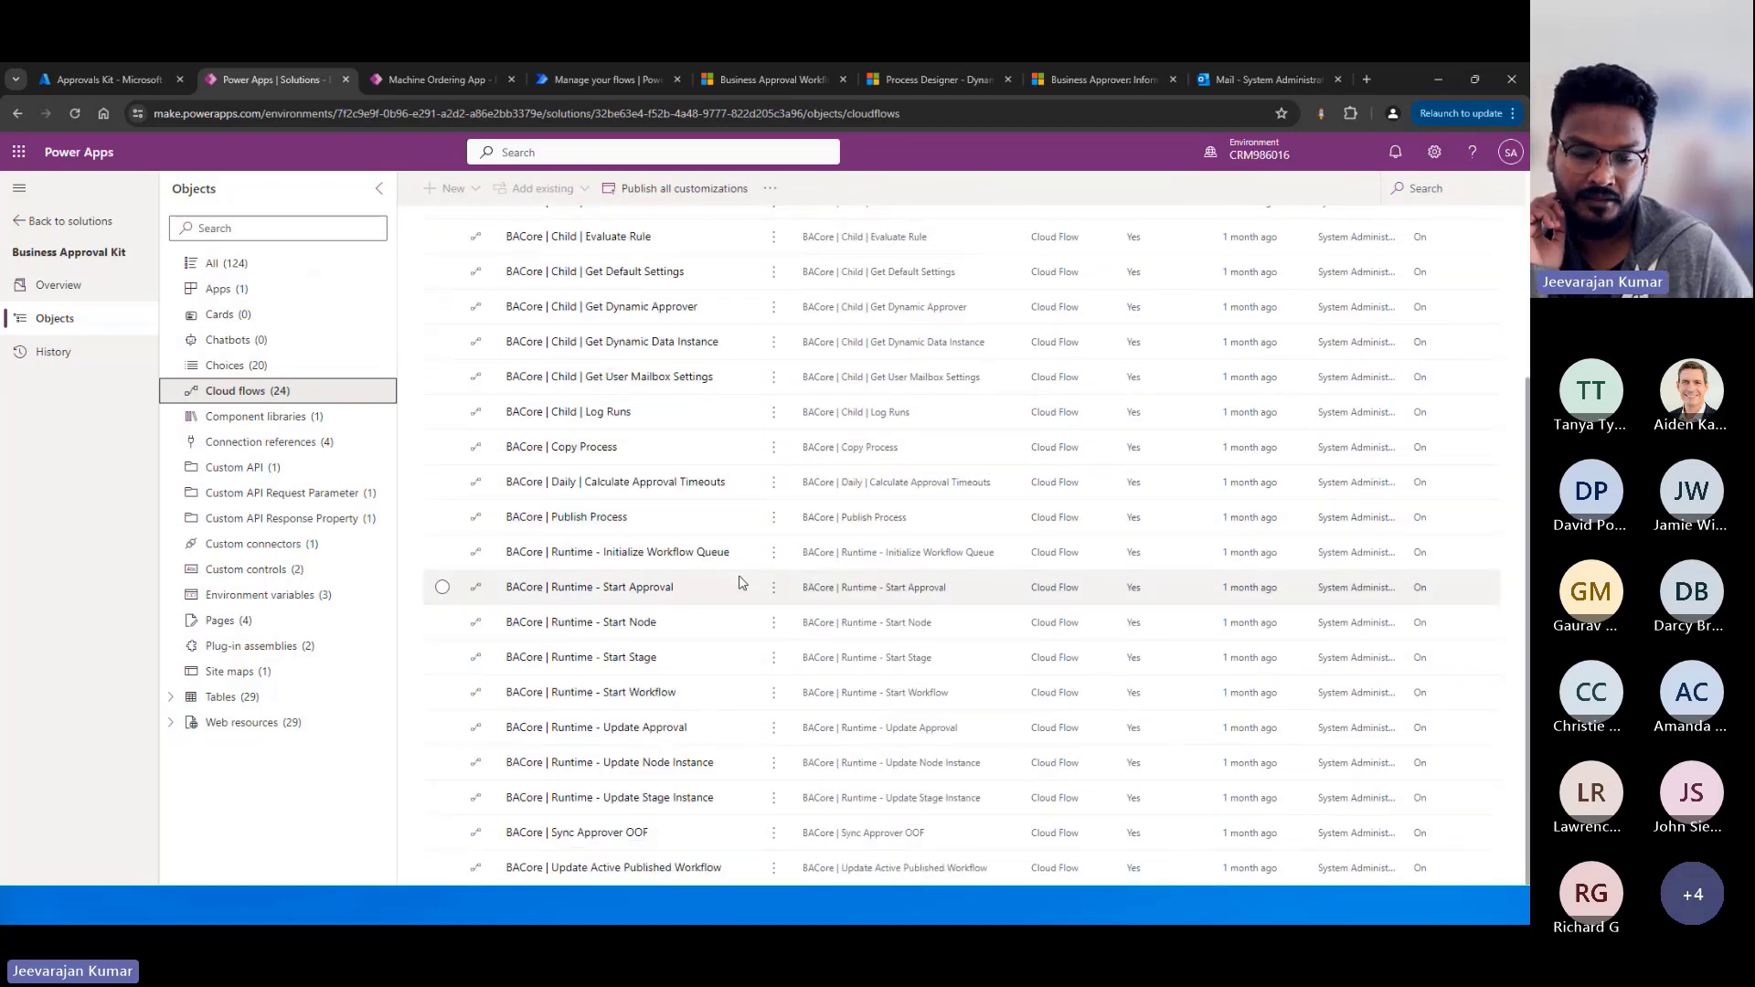
pyautogui.scroll(3, 741, 583)
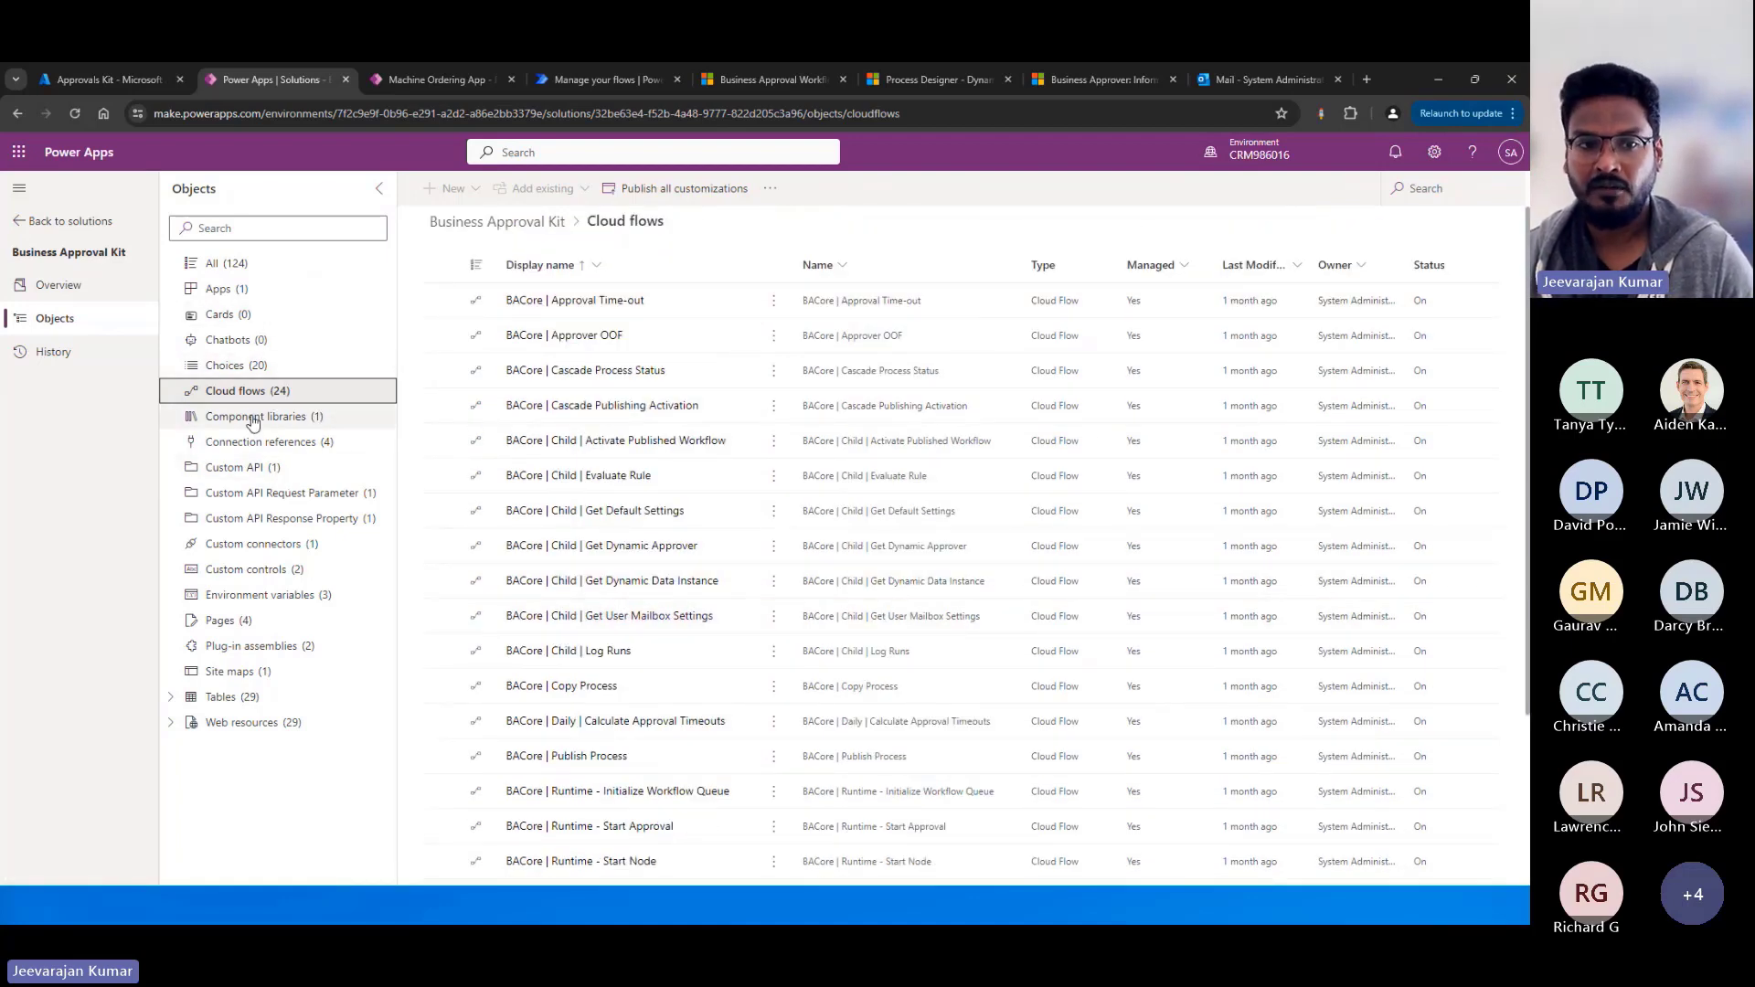
# Open the solution's Approvals Kit custom connector for editing.
pyautogui.click(271, 544)
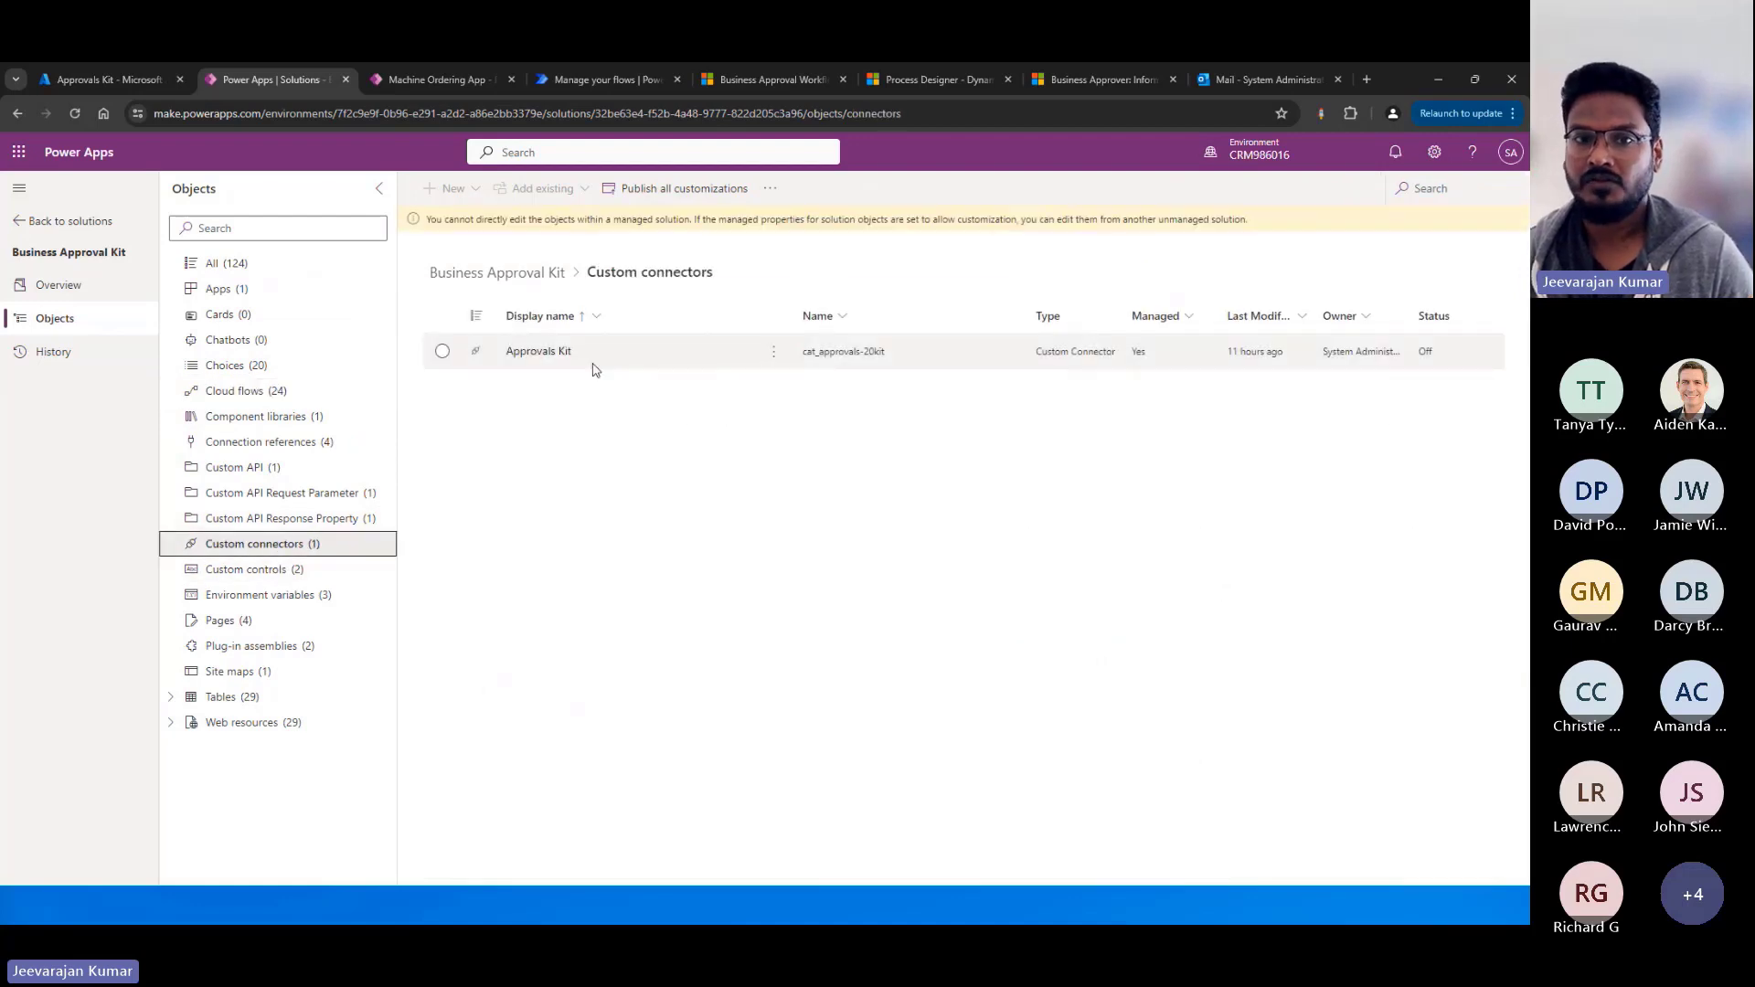
pyautogui.click(774, 352)
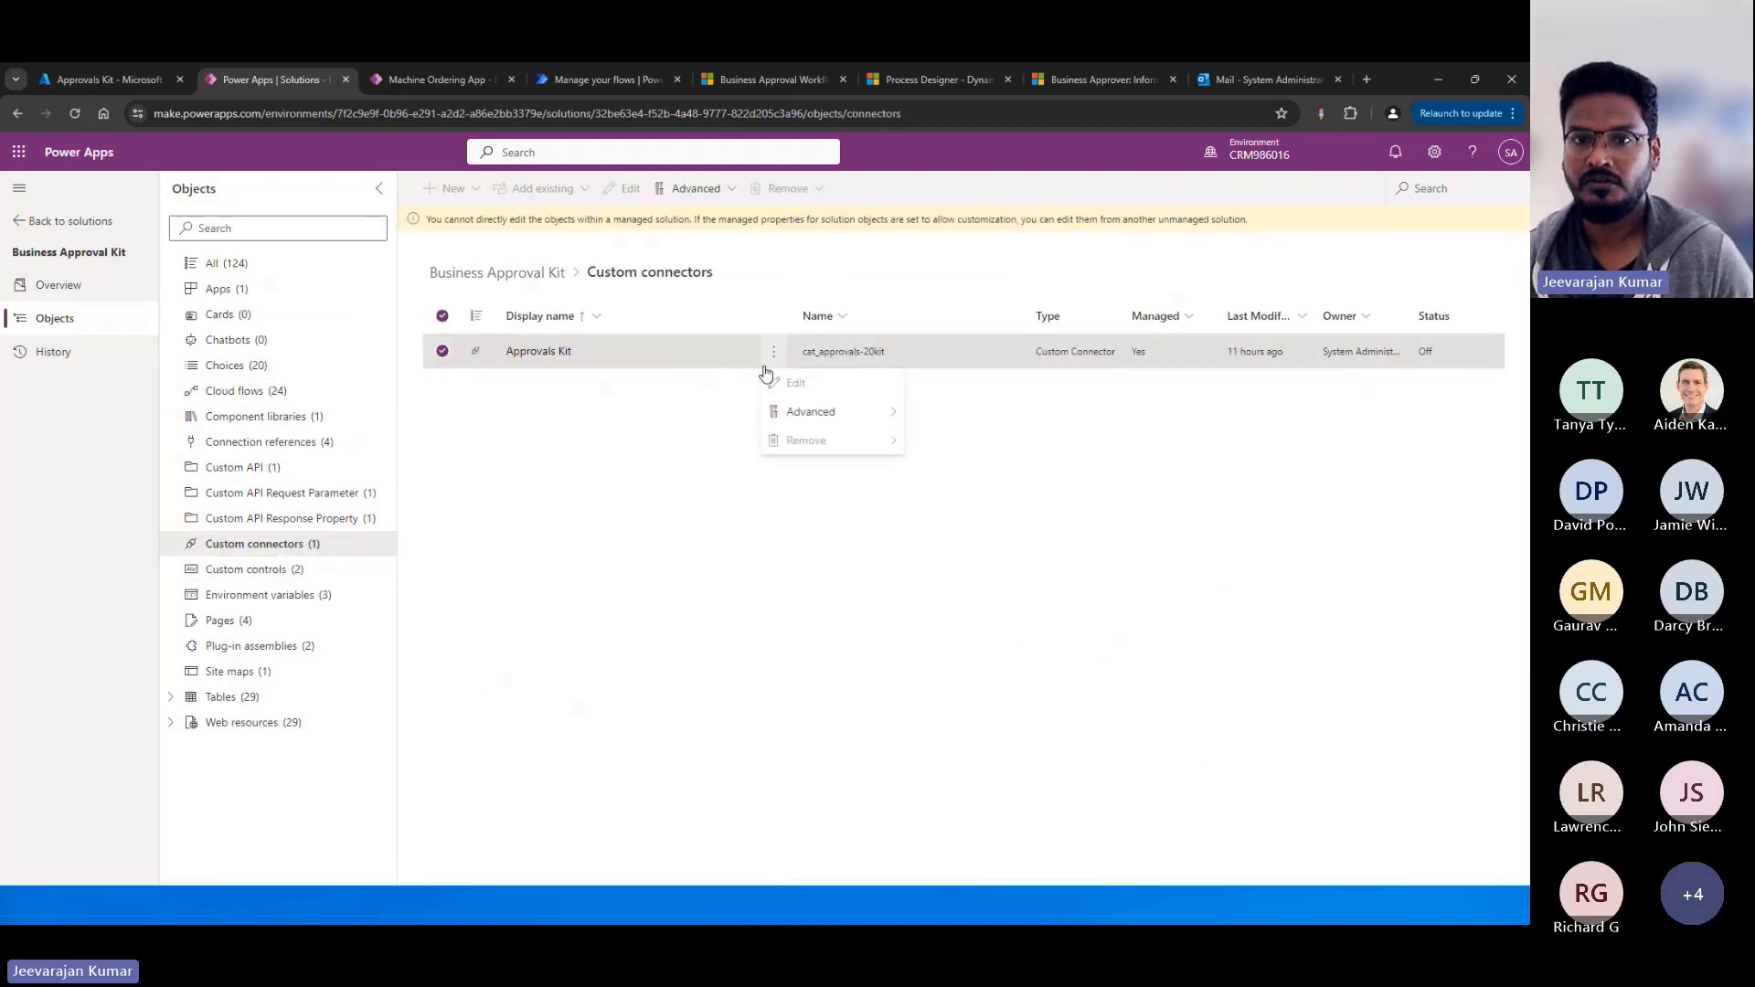
pyautogui.click(539, 352)
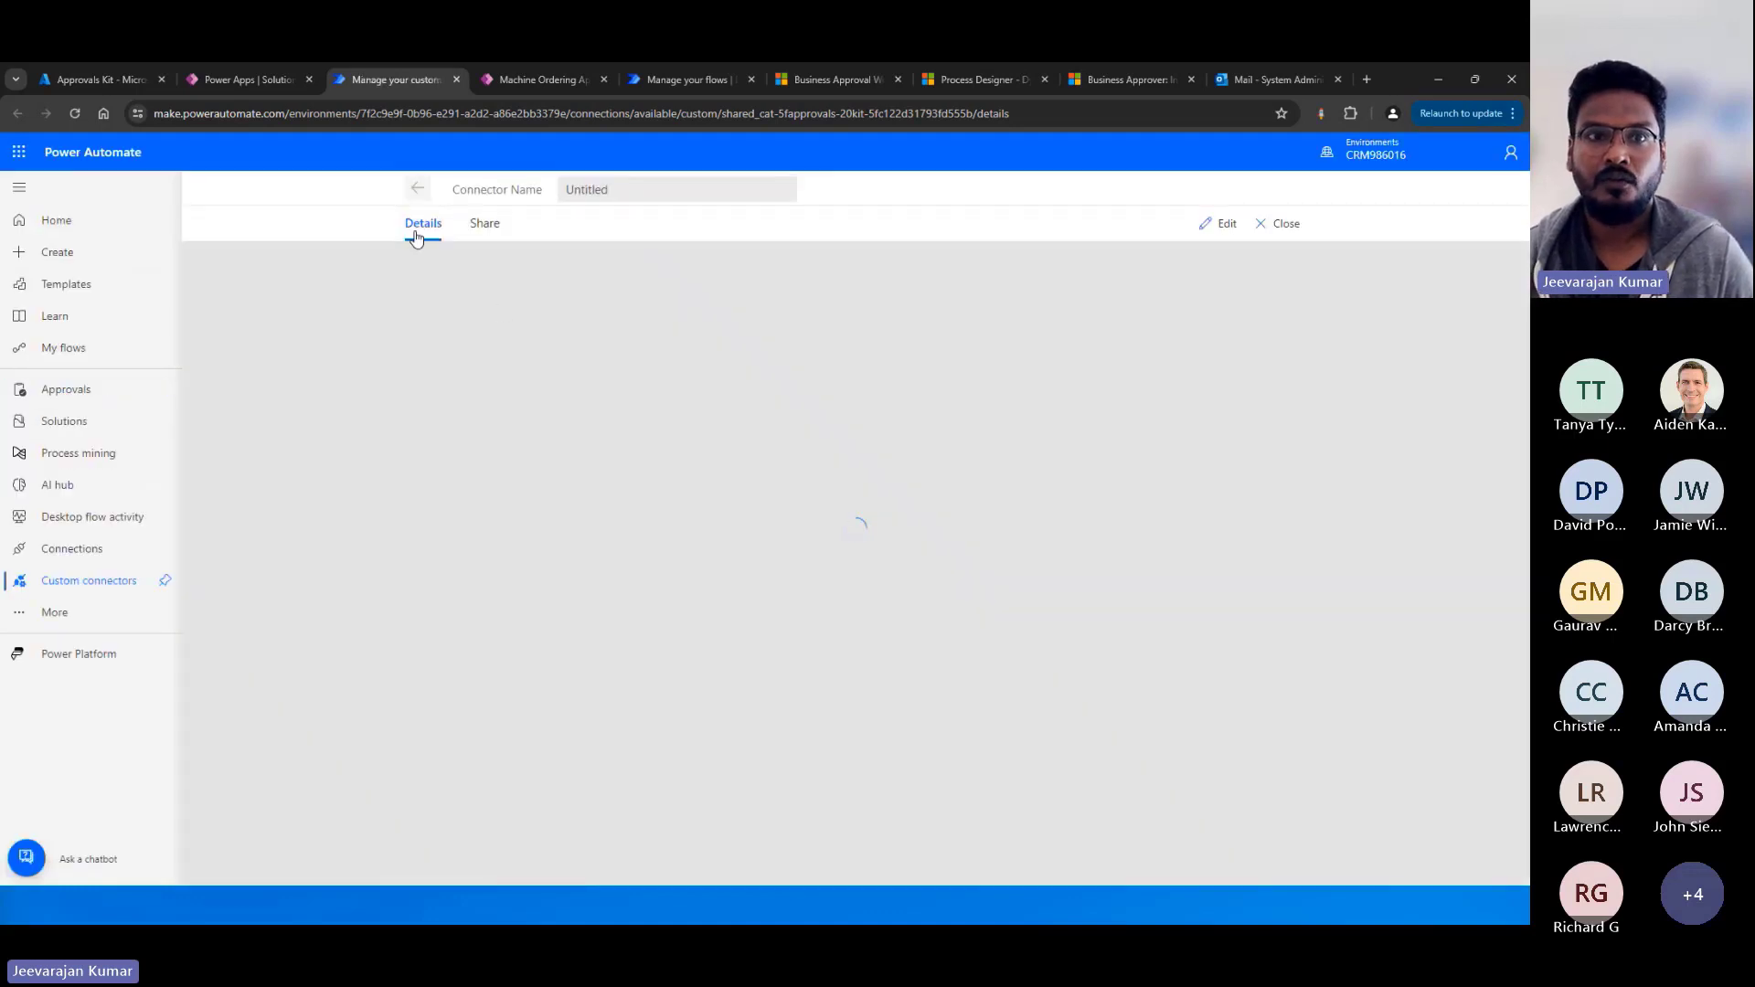
pyautogui.click(1223, 229)
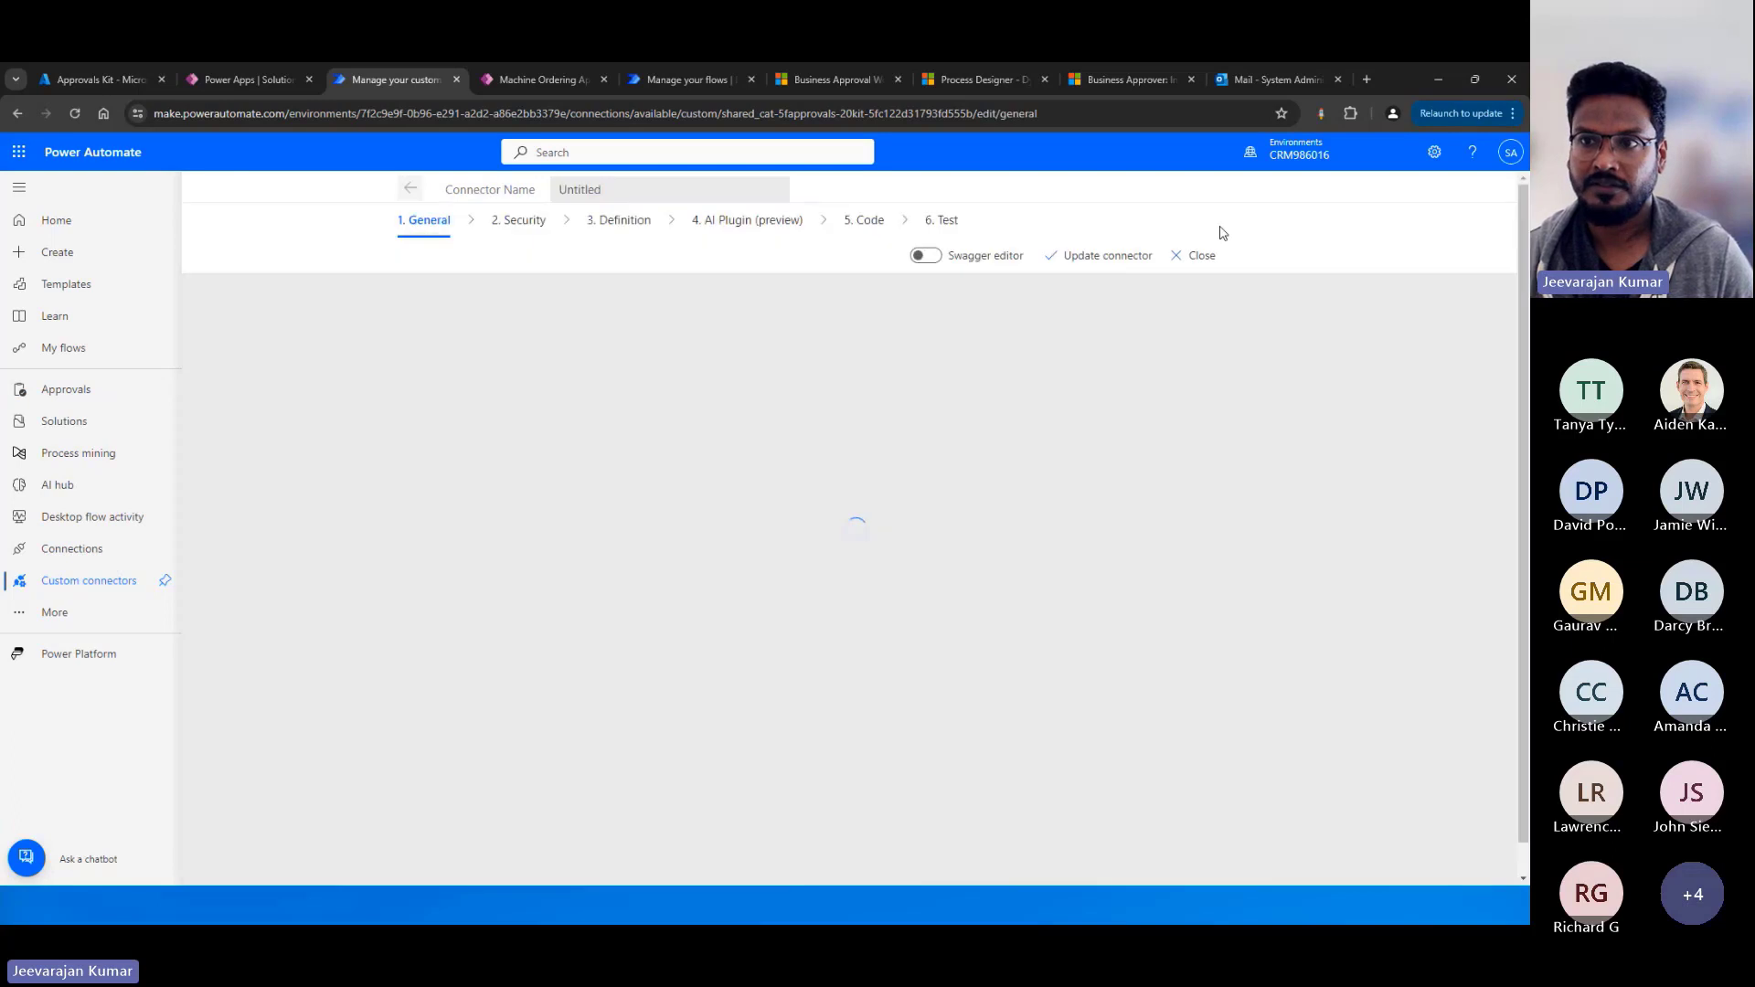
# Examine the connector's OAuth 2.0 security settings and identity provider options without changing the provider, then return to the Machine Ordering App.
pyautogui.click(536, 237)
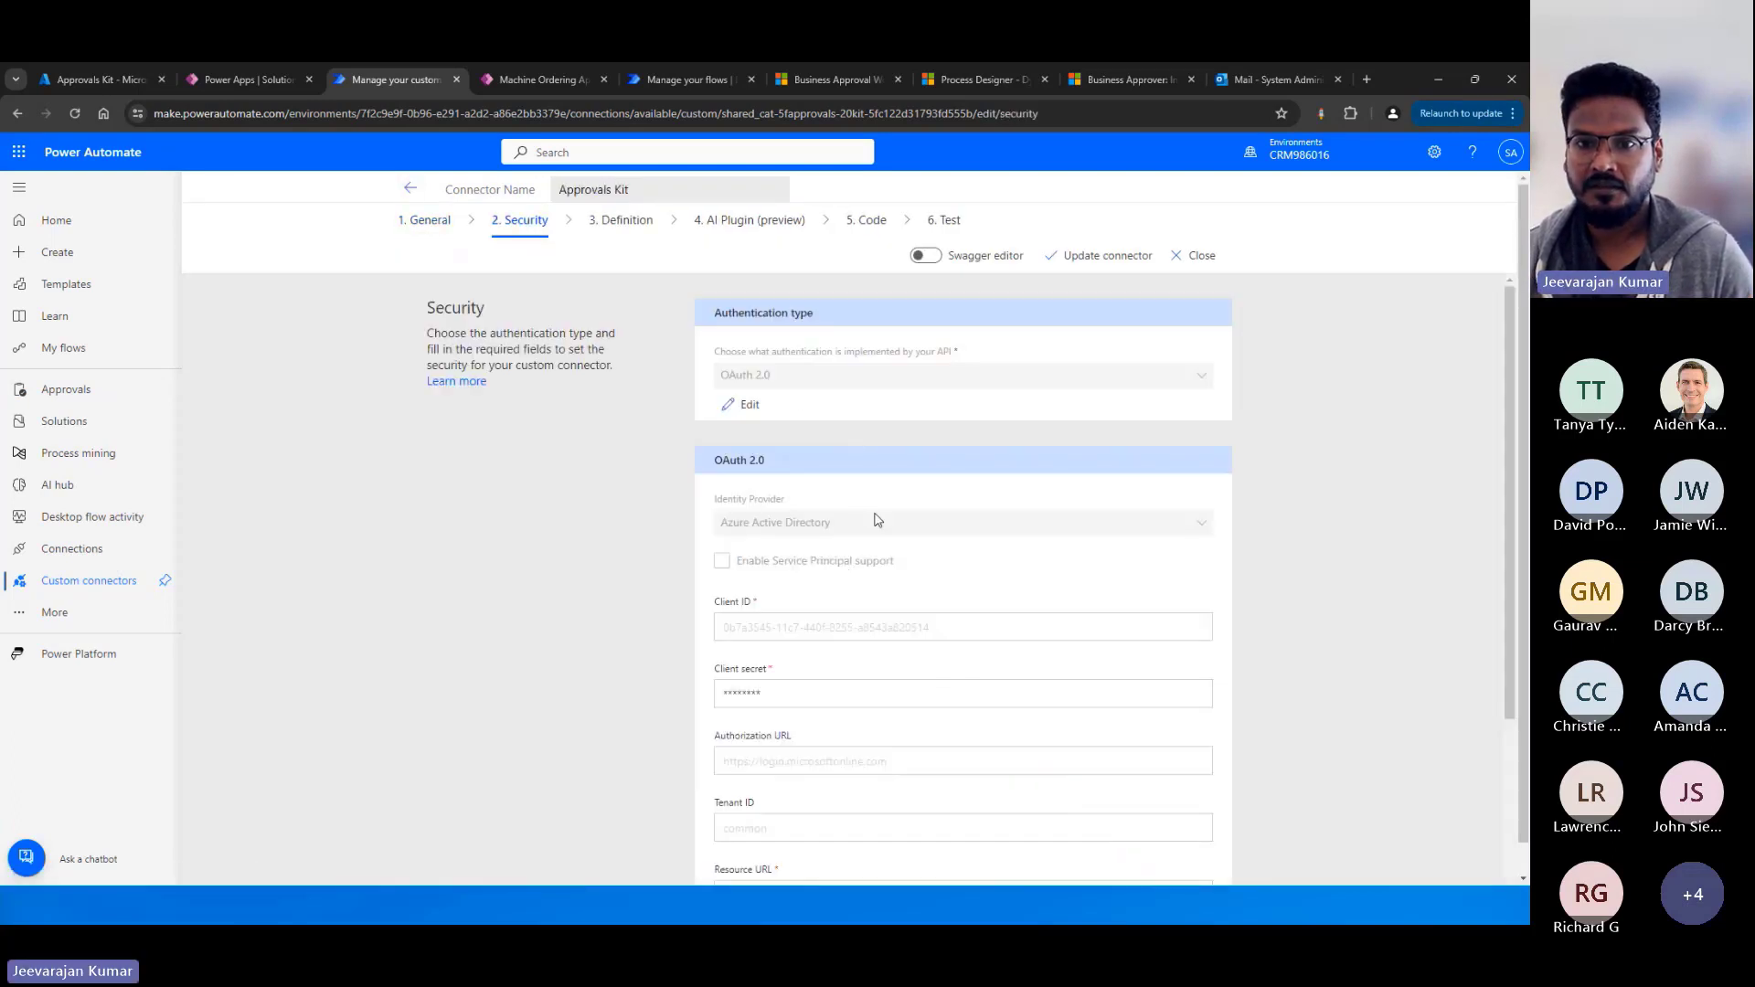
pyautogui.click(743, 408)
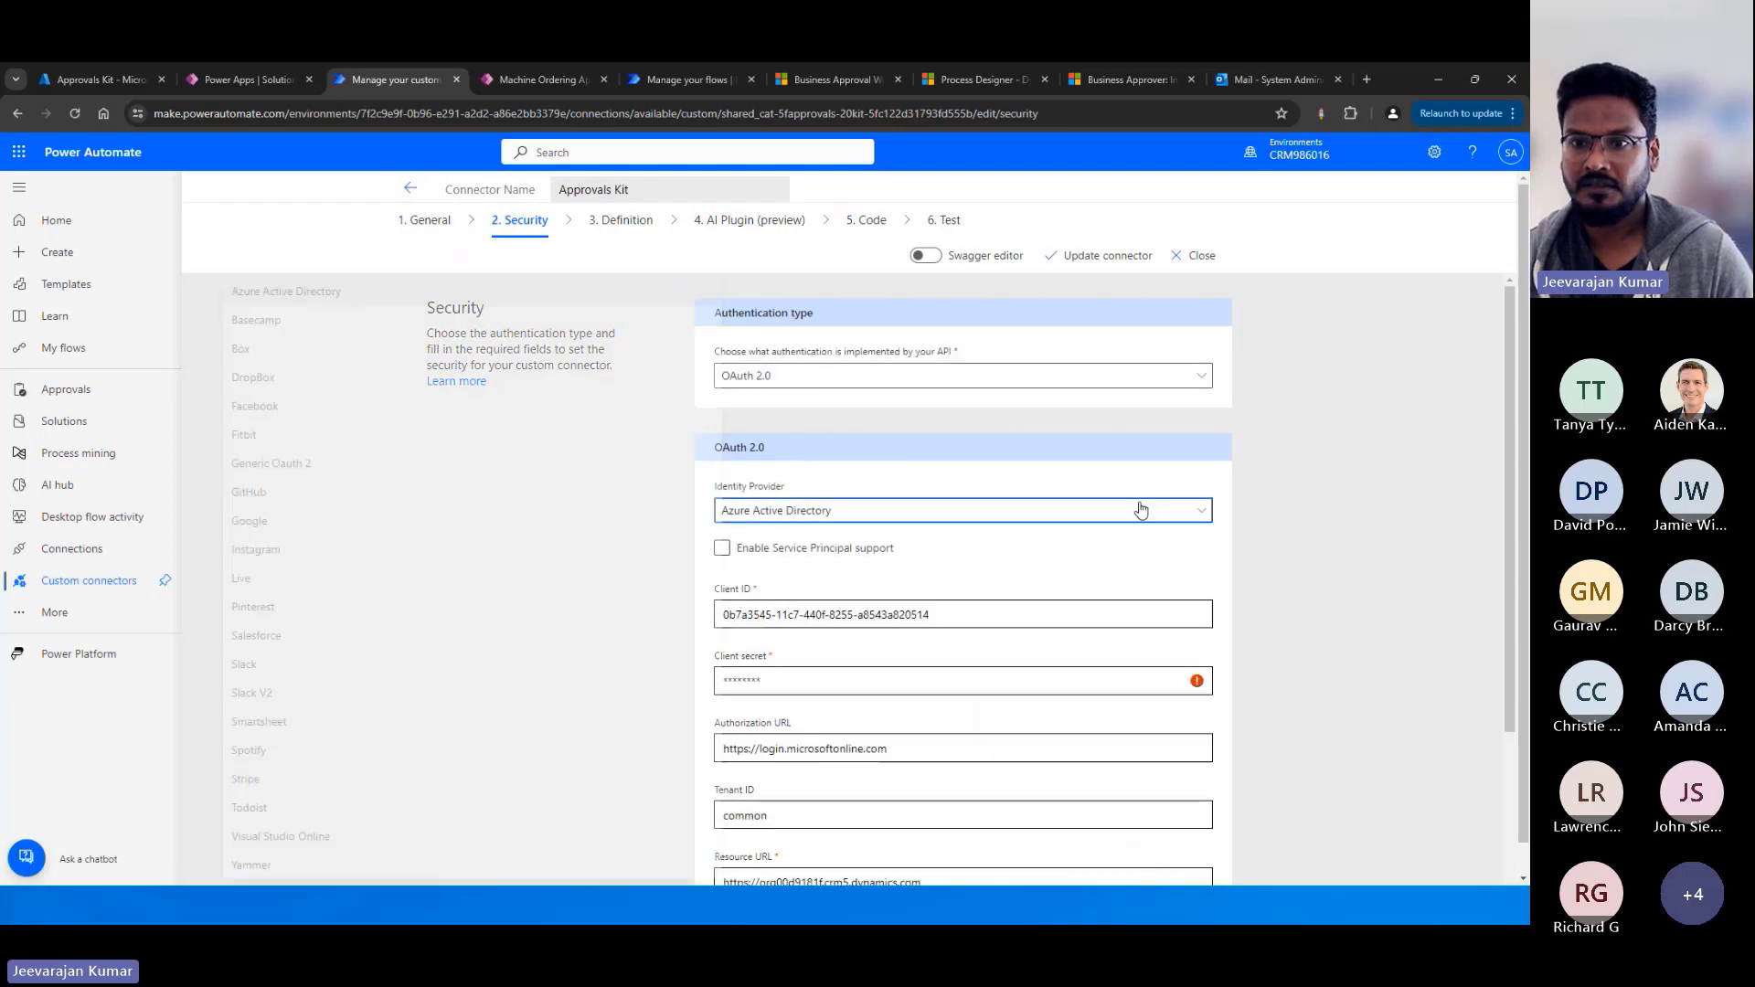
pyautogui.click(1136, 509)
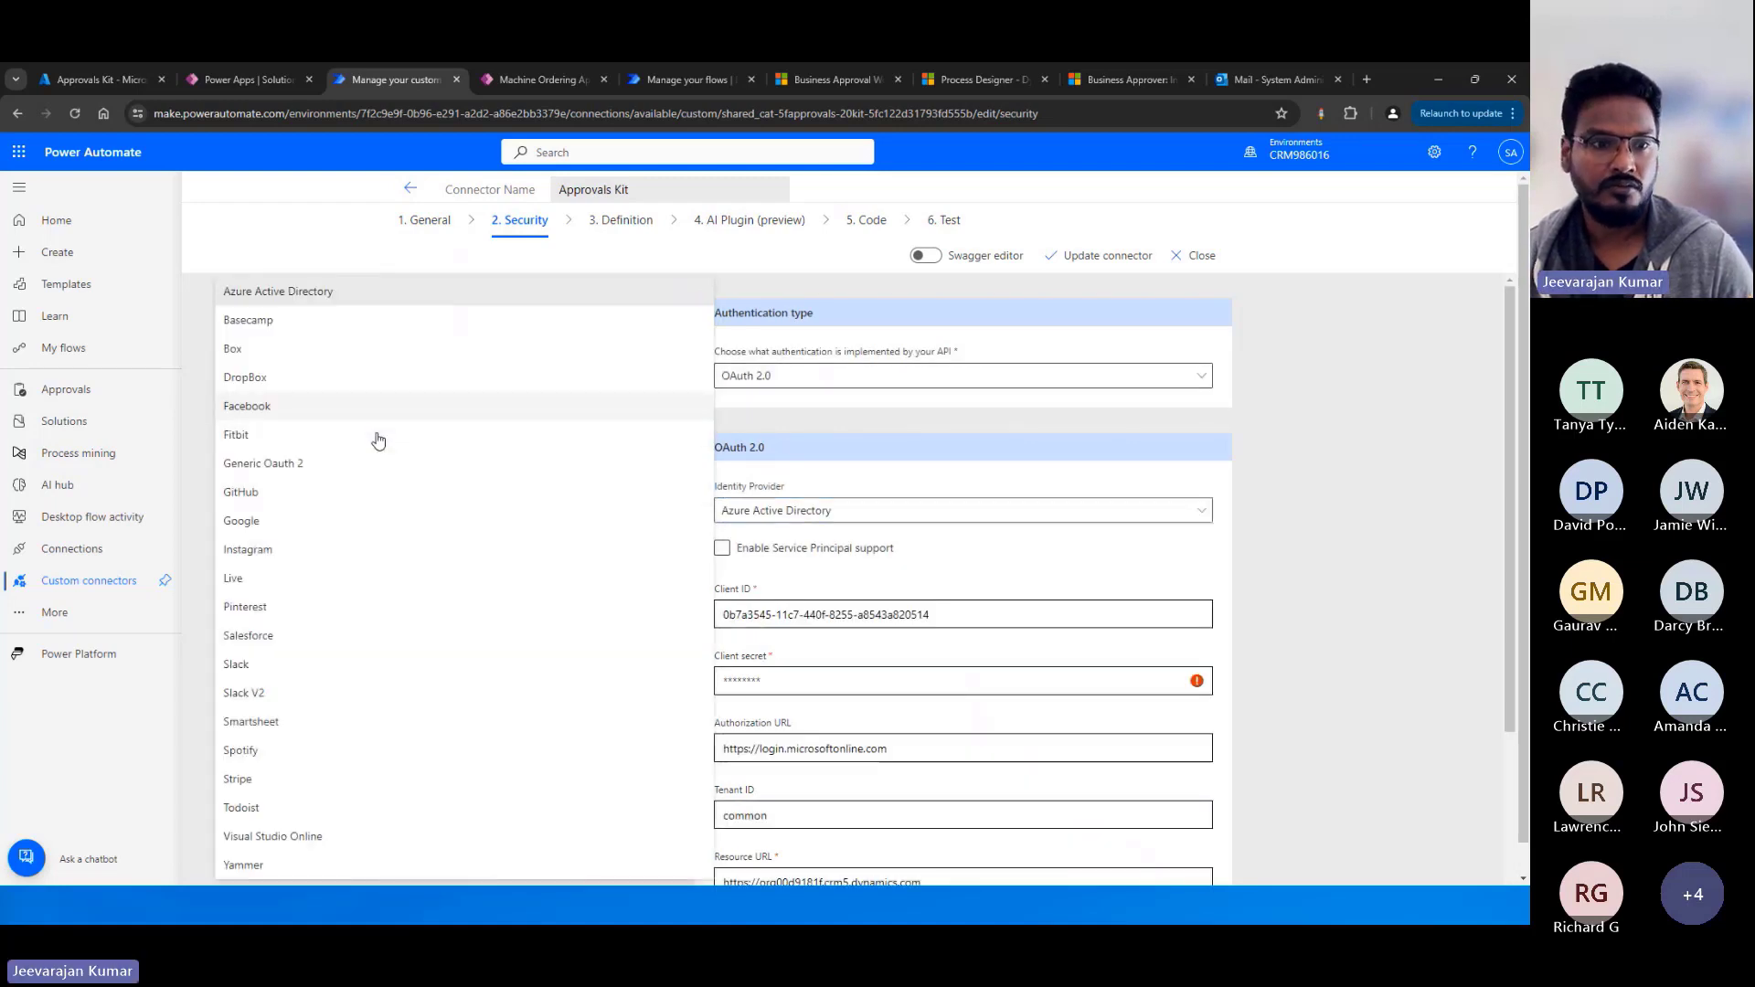
pyautogui.click(1314, 540)
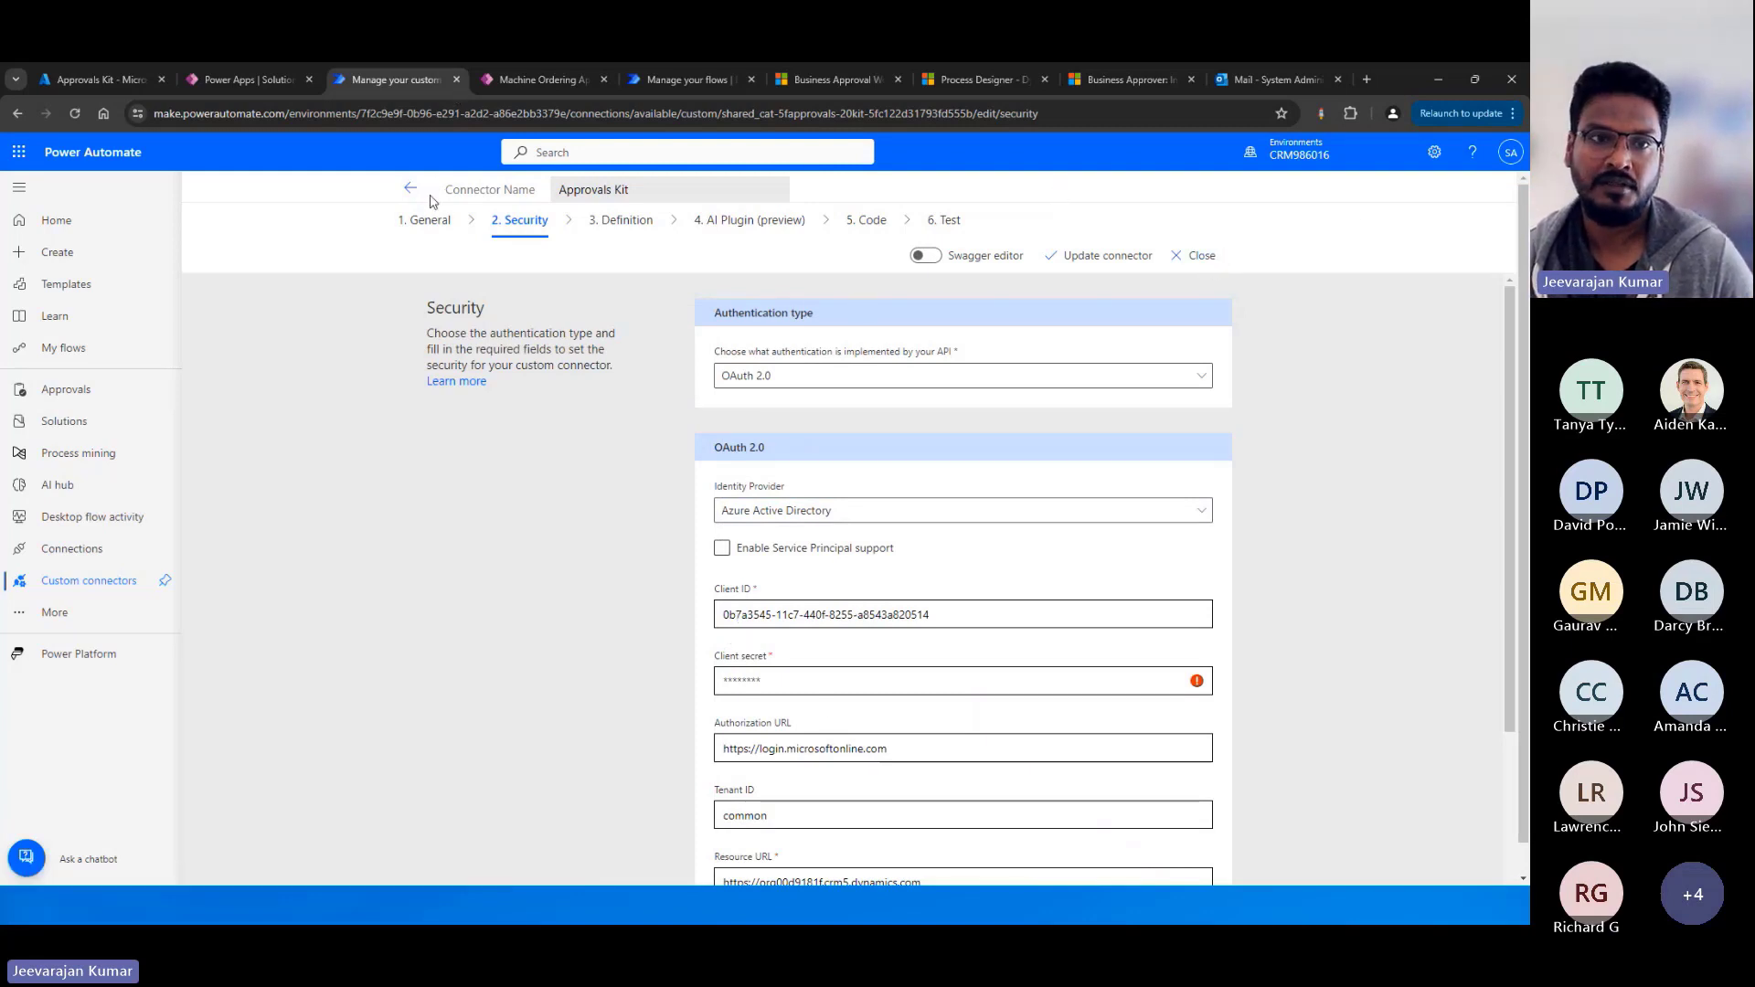
pyautogui.click(556, 80)
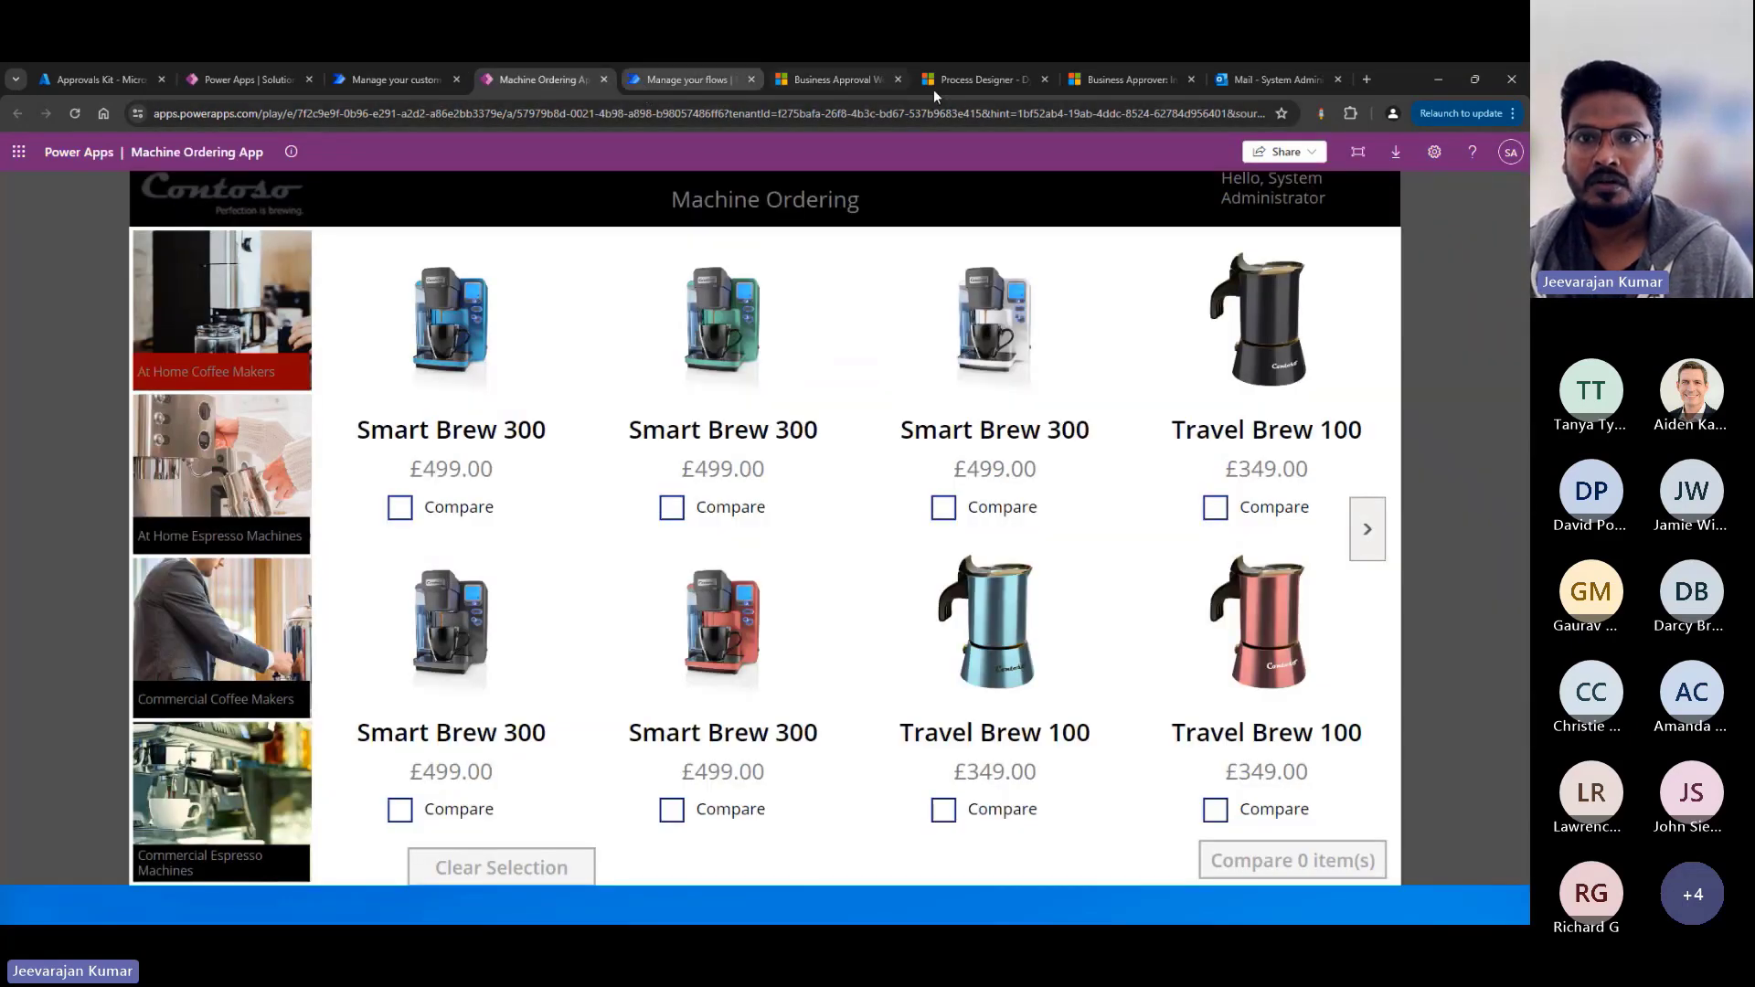
# Return to the coffee machine request's workflow record in Business Approval Management and refresh its stage instances.
pyautogui.click(884, 83)
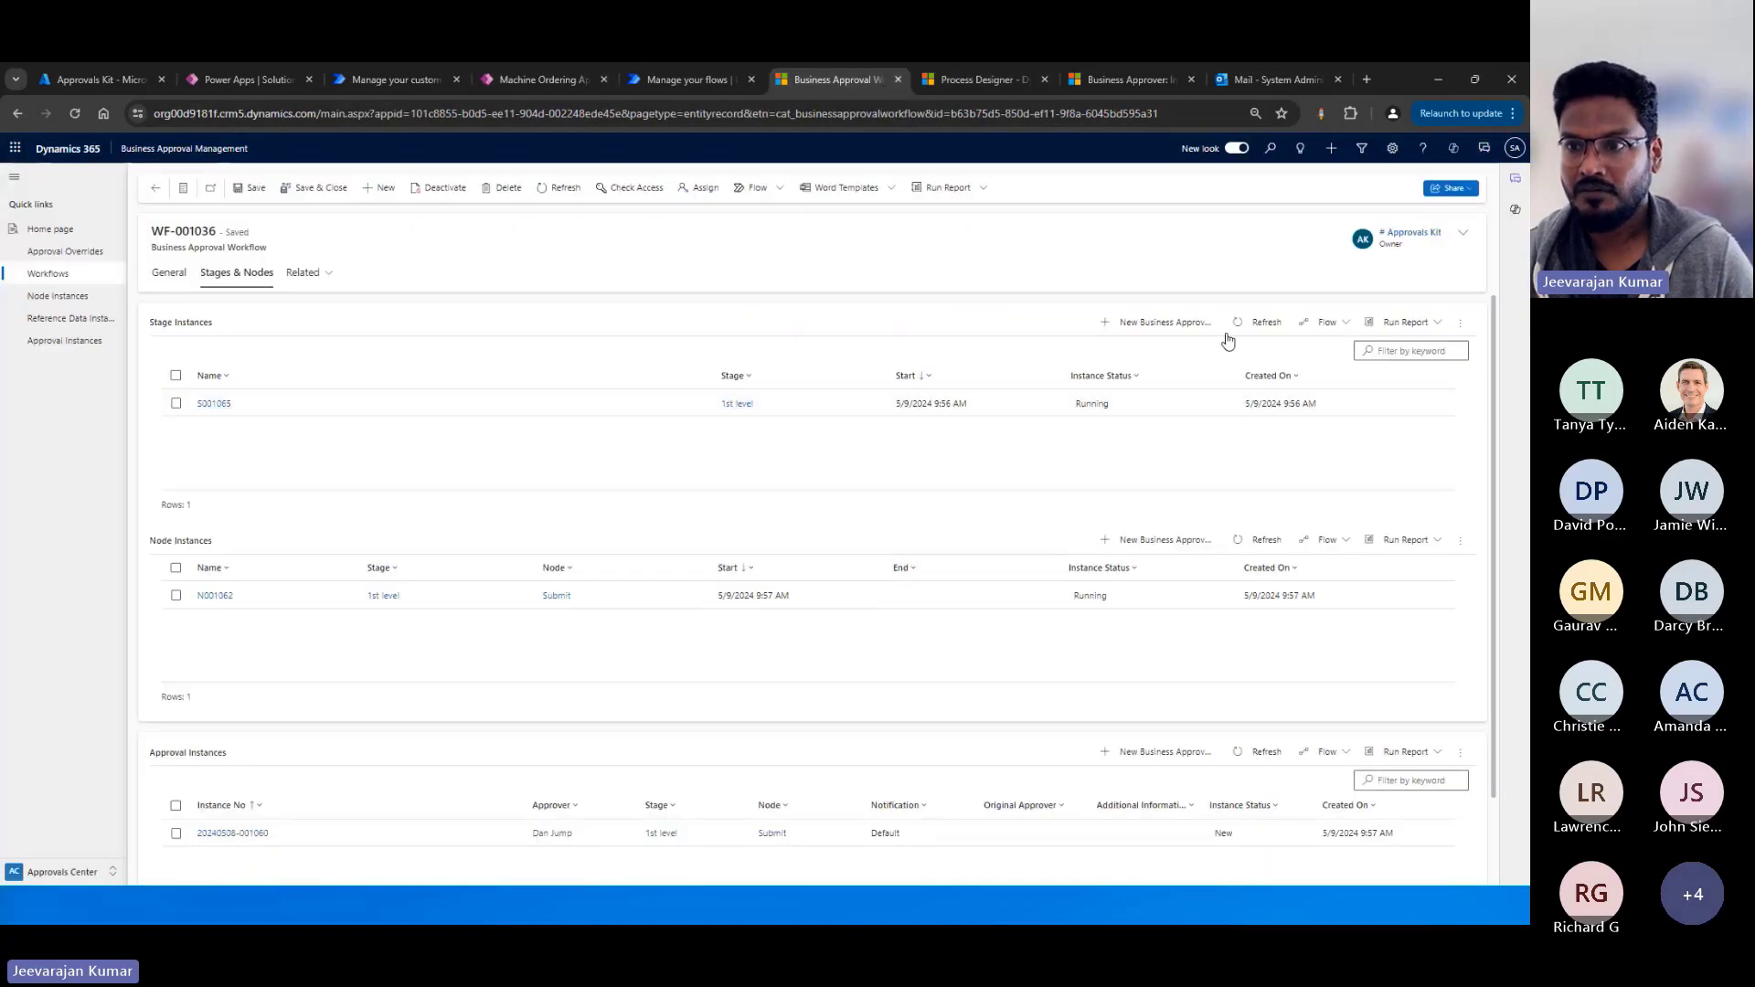
pyautogui.click(1257, 323)
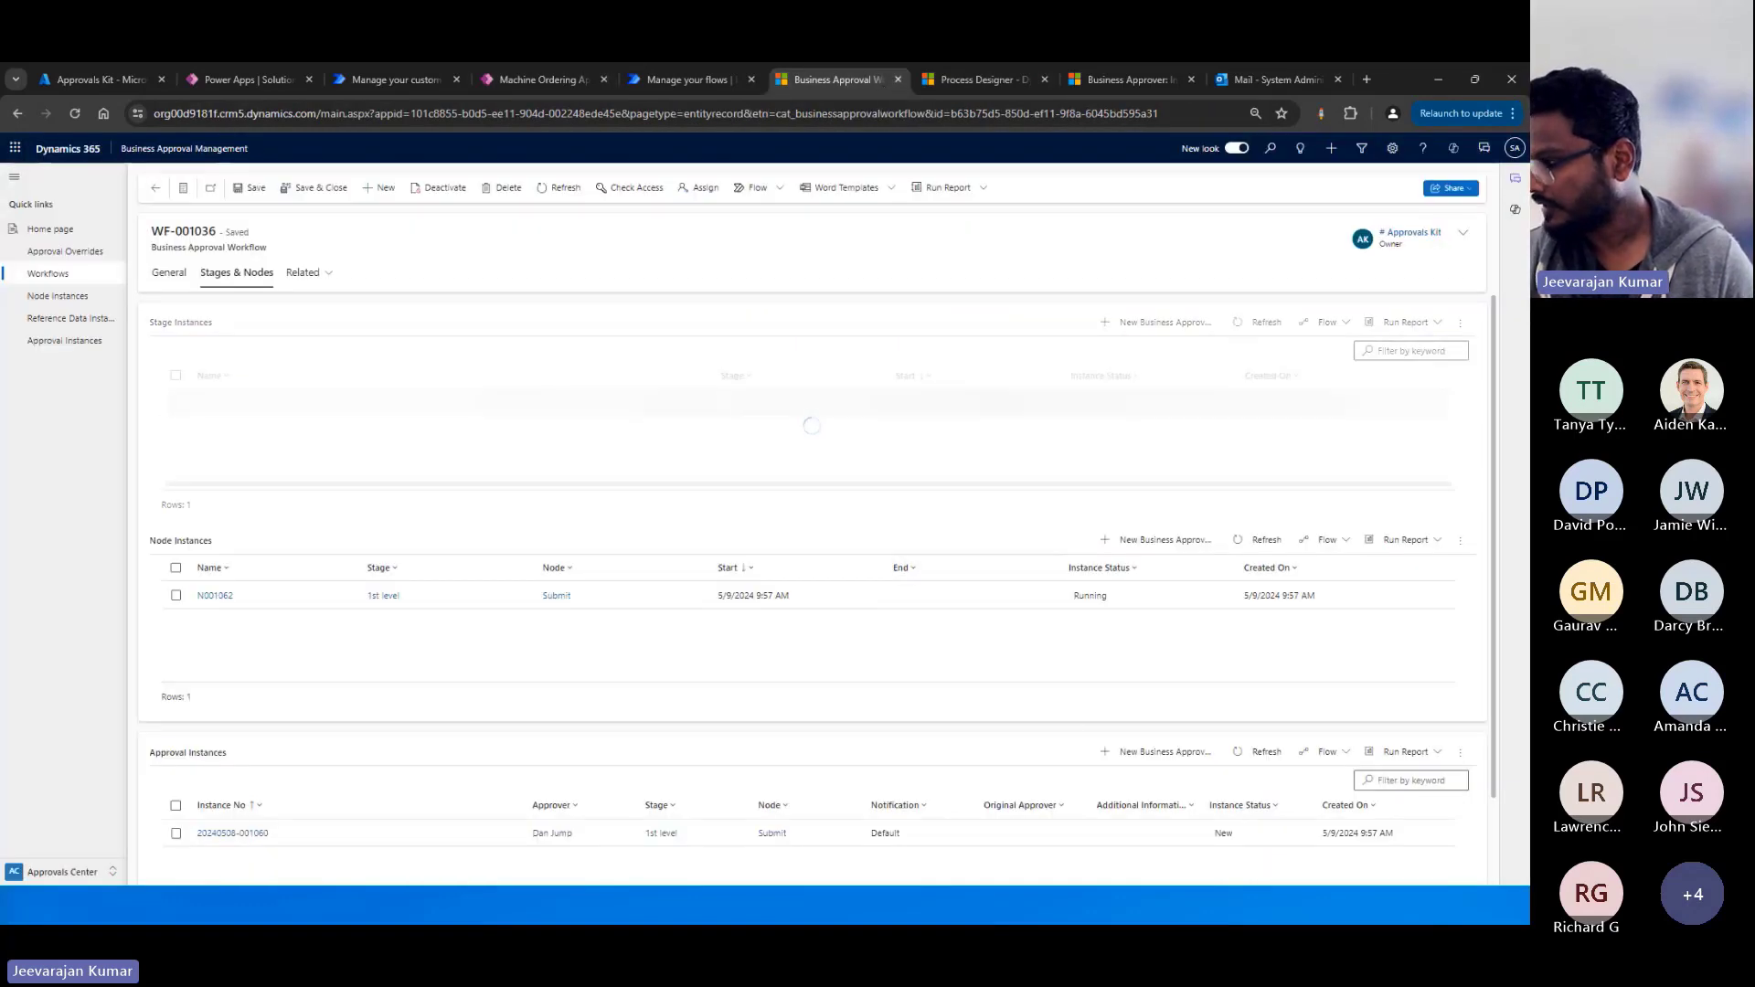
# Switch to the approver's Outlook mailbox and approve the newest Coffee machine request Approval - Submit email with the comment "all good".
pyautogui.hotkey('alt', 'Tab')
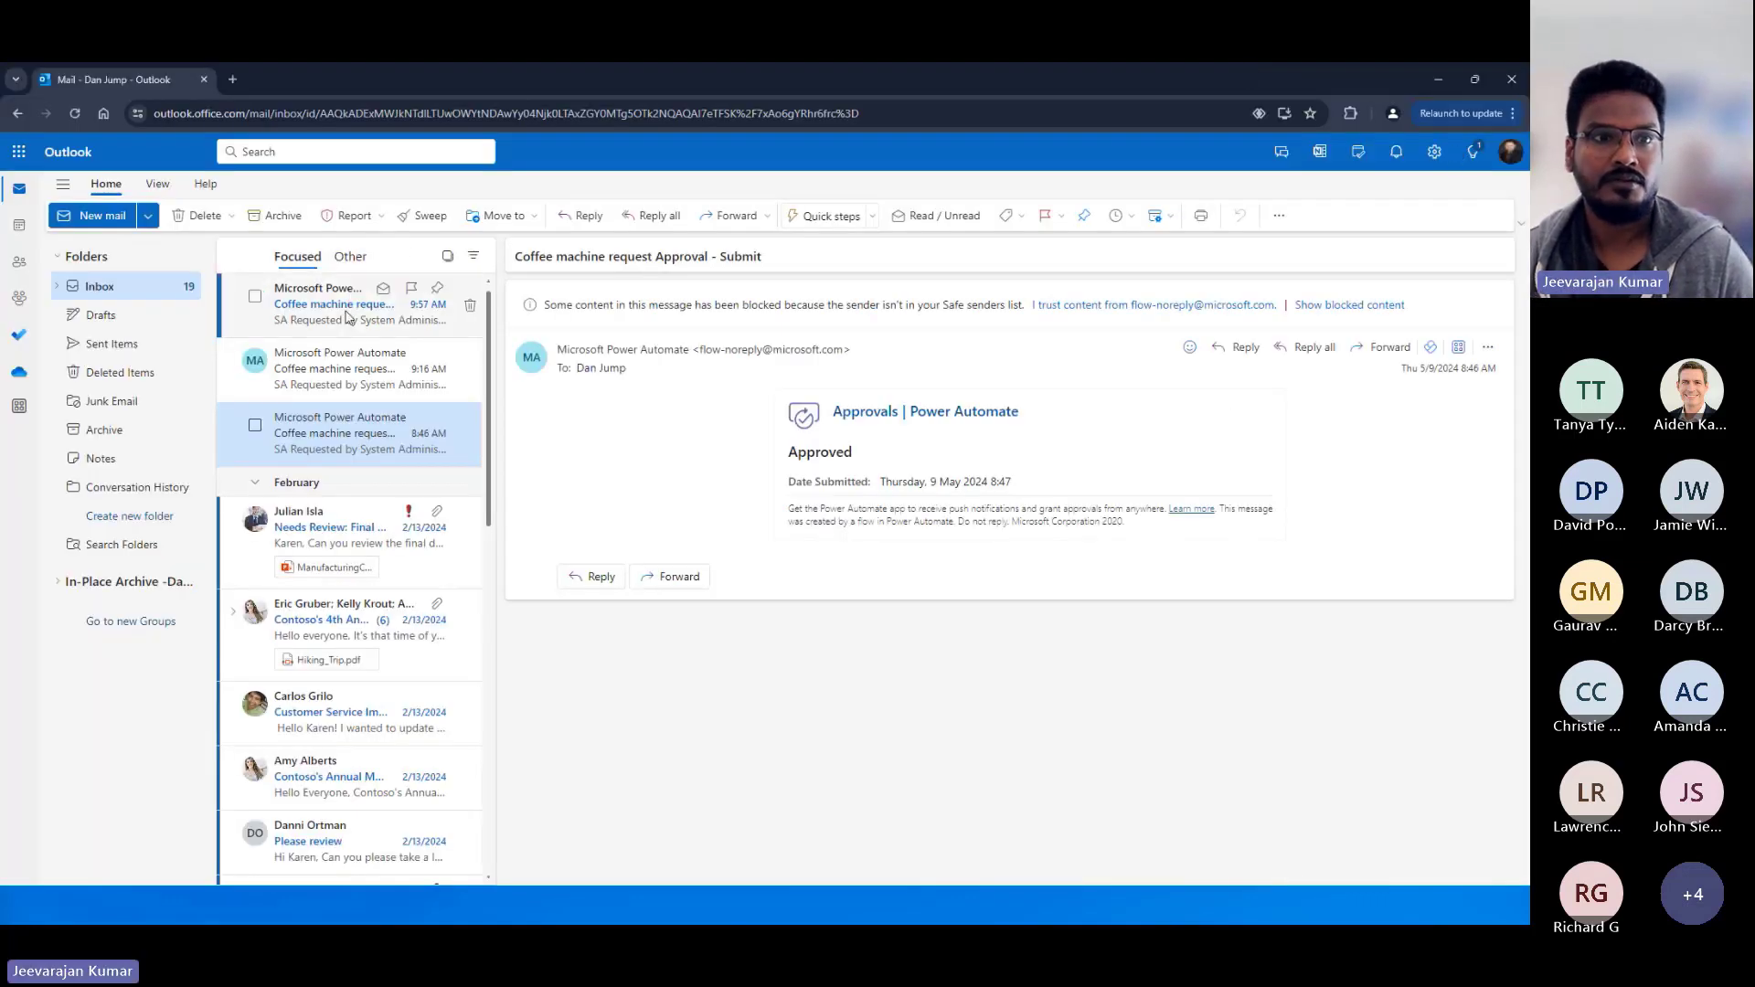
pyautogui.click(348, 317)
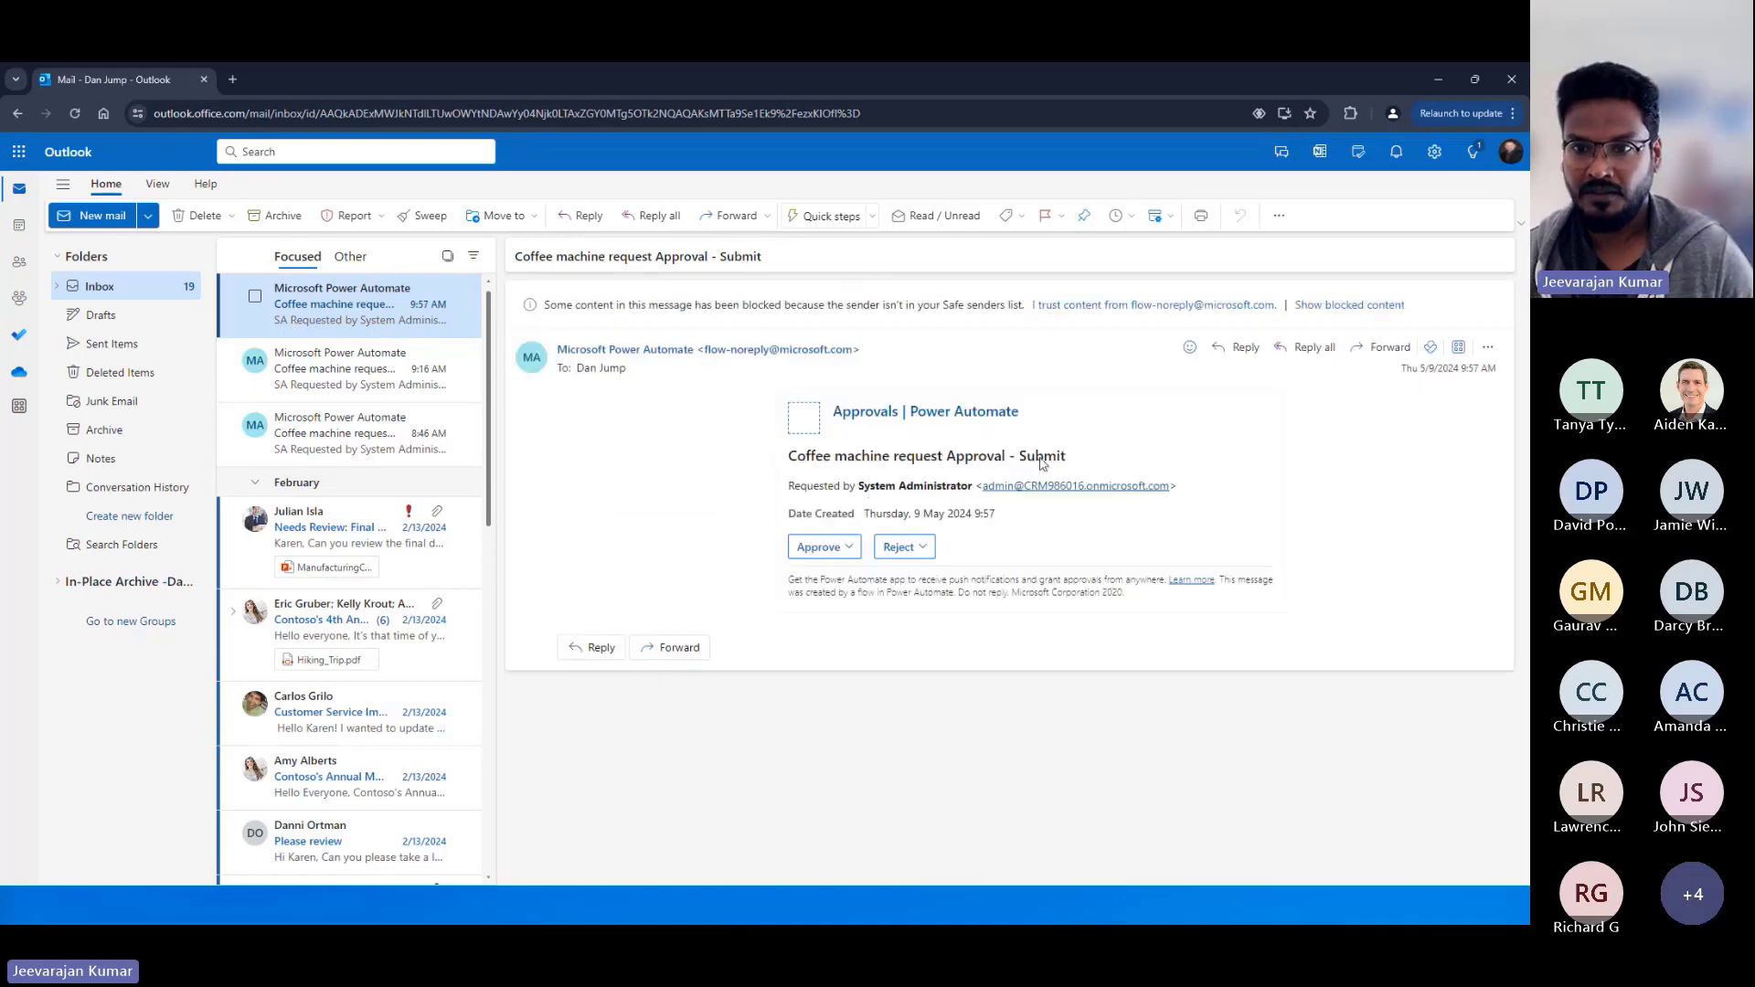
pyautogui.click(821, 546)
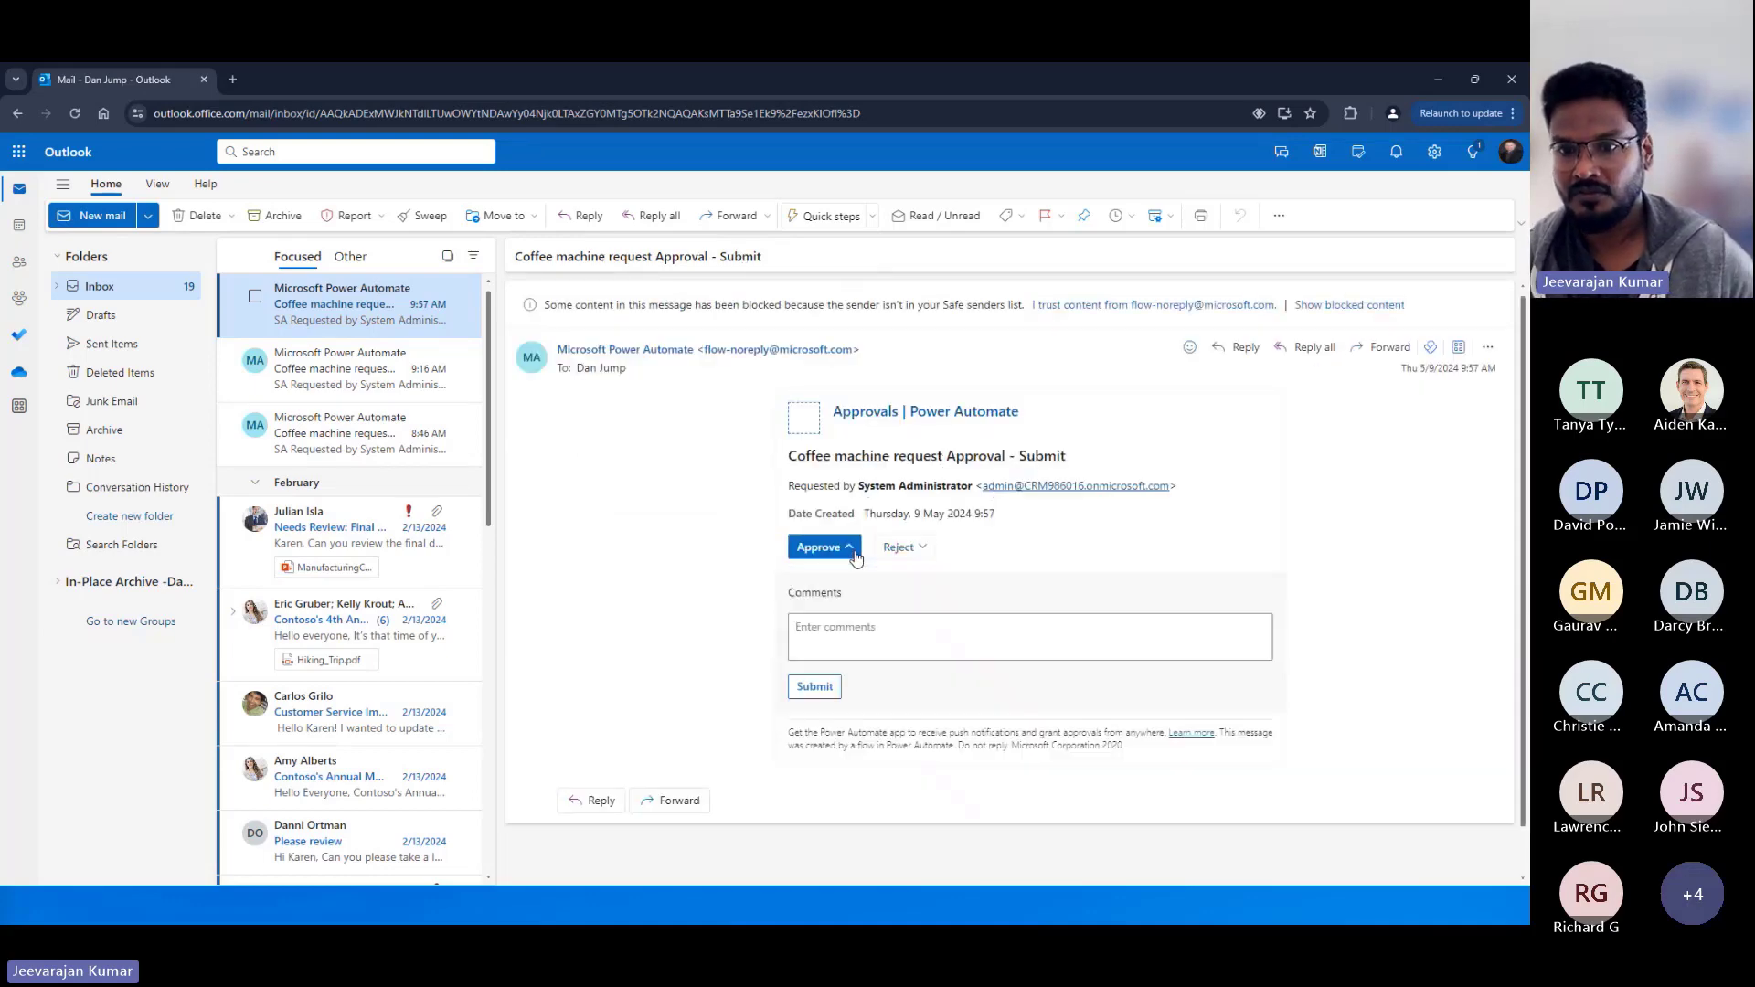
pyautogui.click(841, 623)
pyautogui.write('all goo')
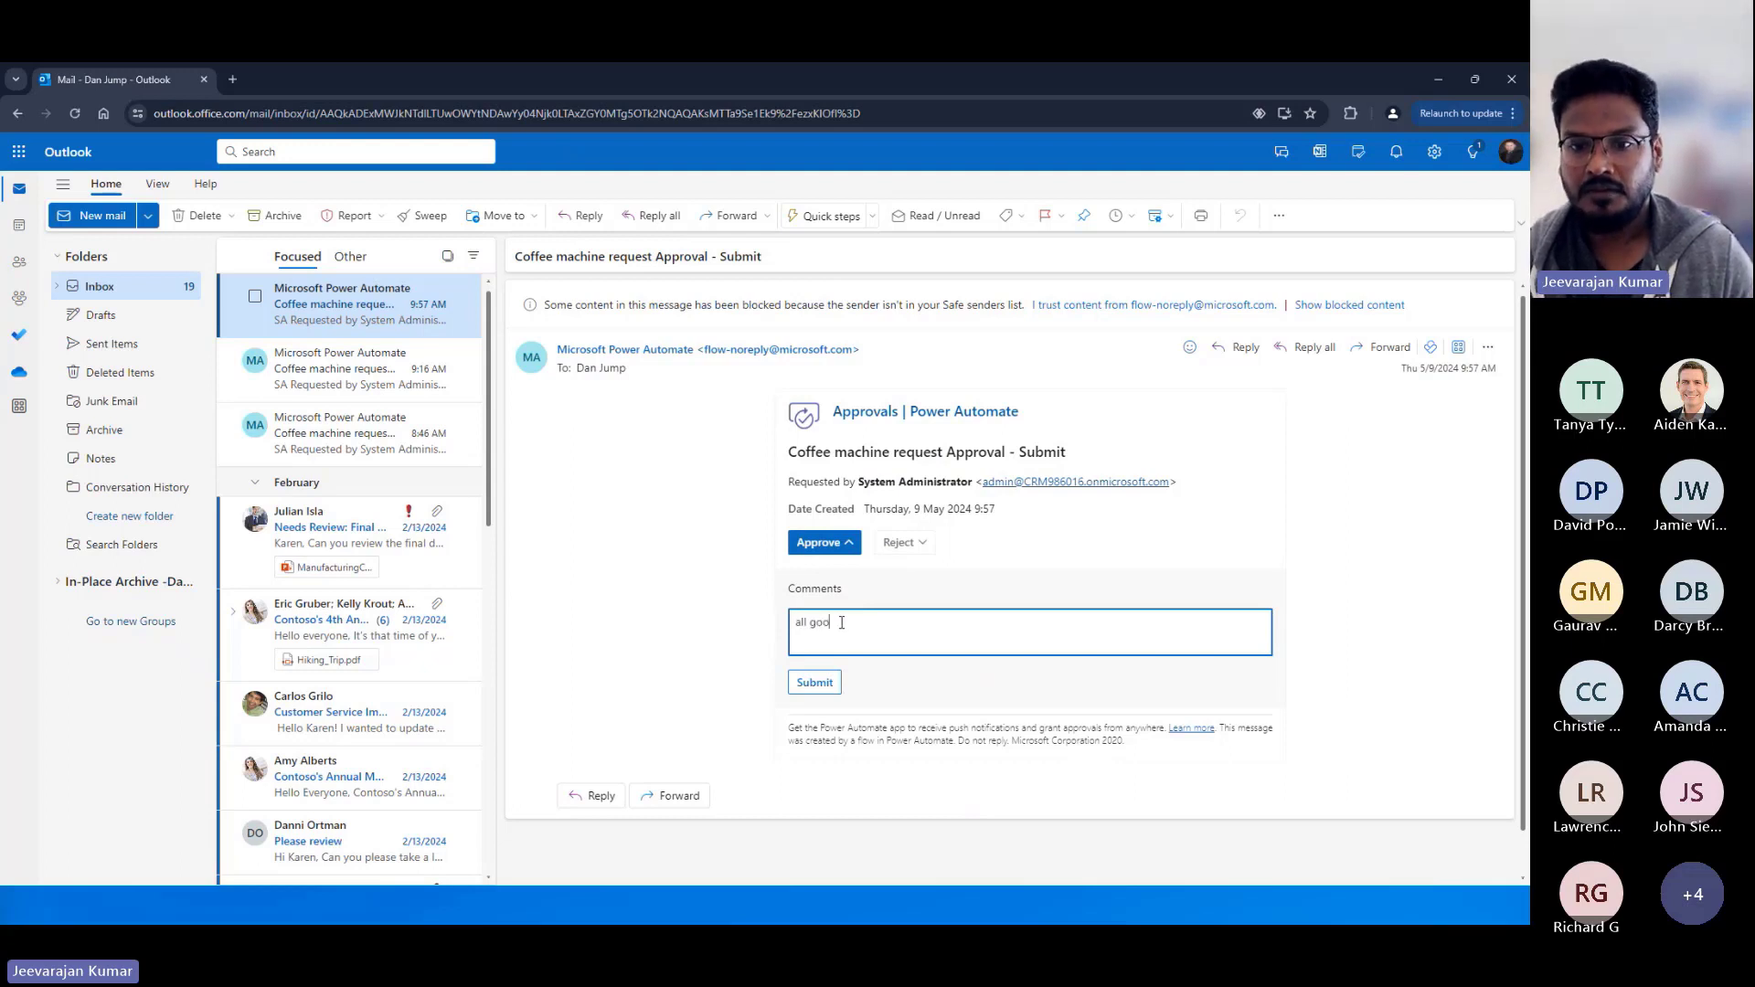
pyautogui.write('d')
pyautogui.click(813, 683)
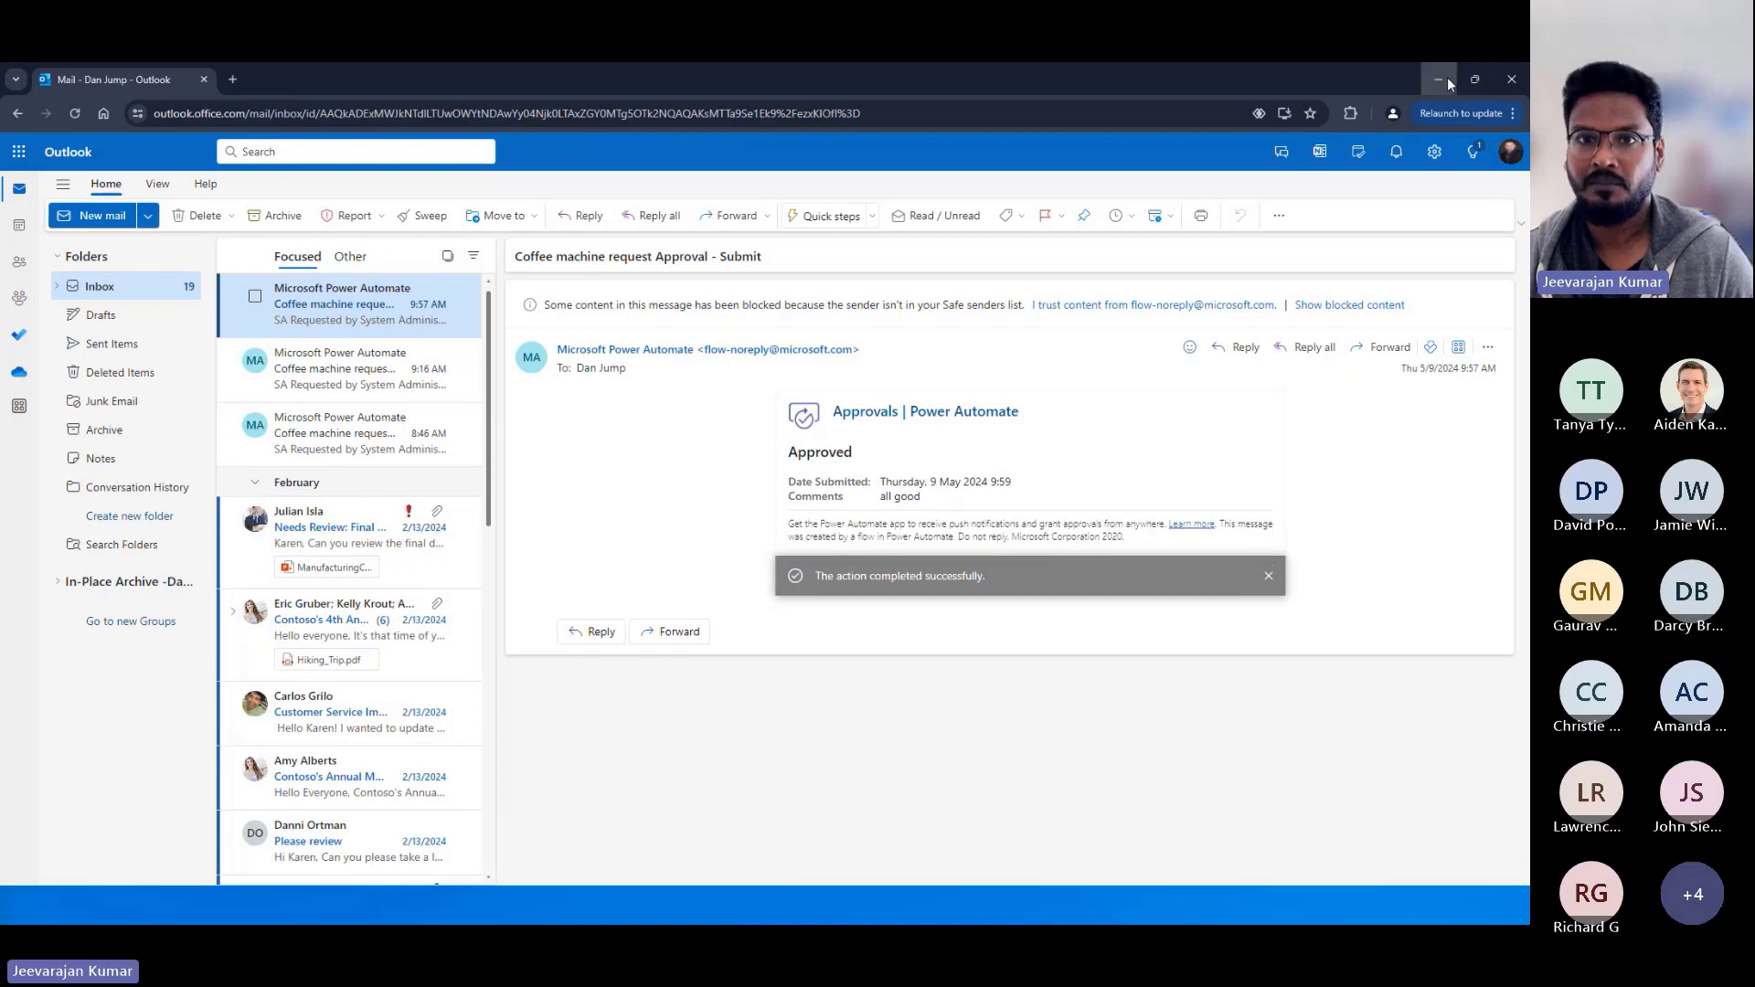
# Return to the workflow record, refresh its stage and node instances, and compare them with the Coffee machine request stages in Process Designer.
pyautogui.click(1448, 82)
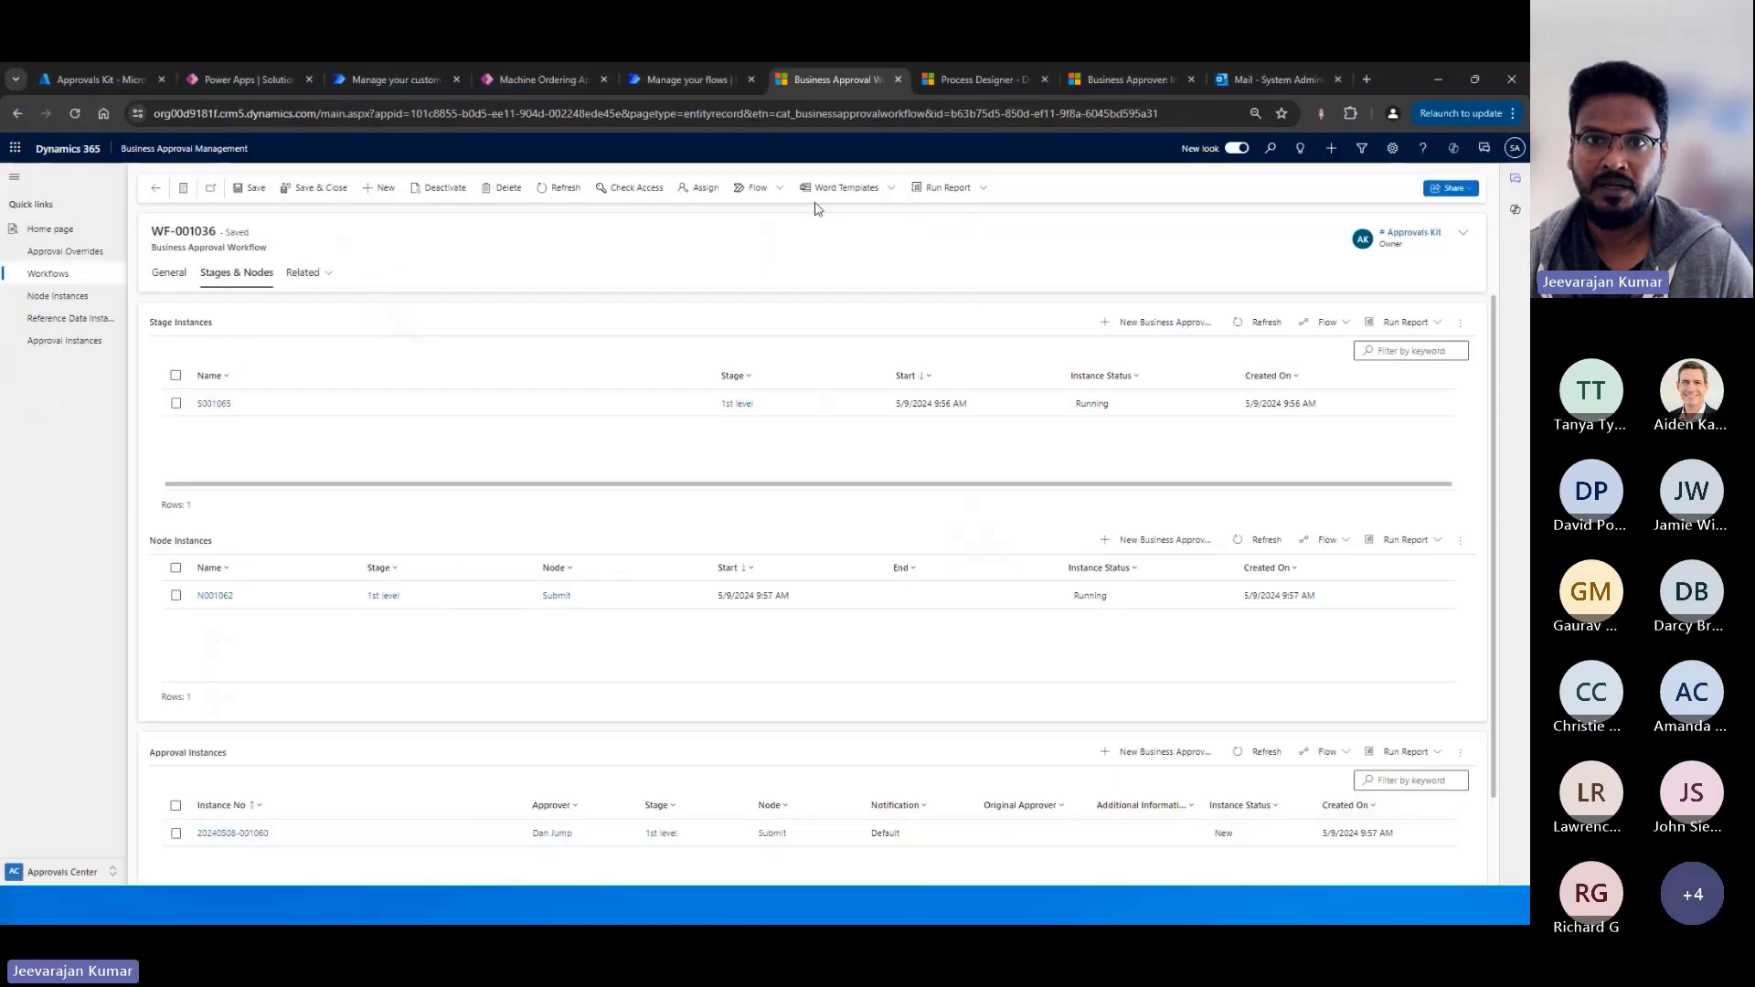
pyautogui.click(1242, 320)
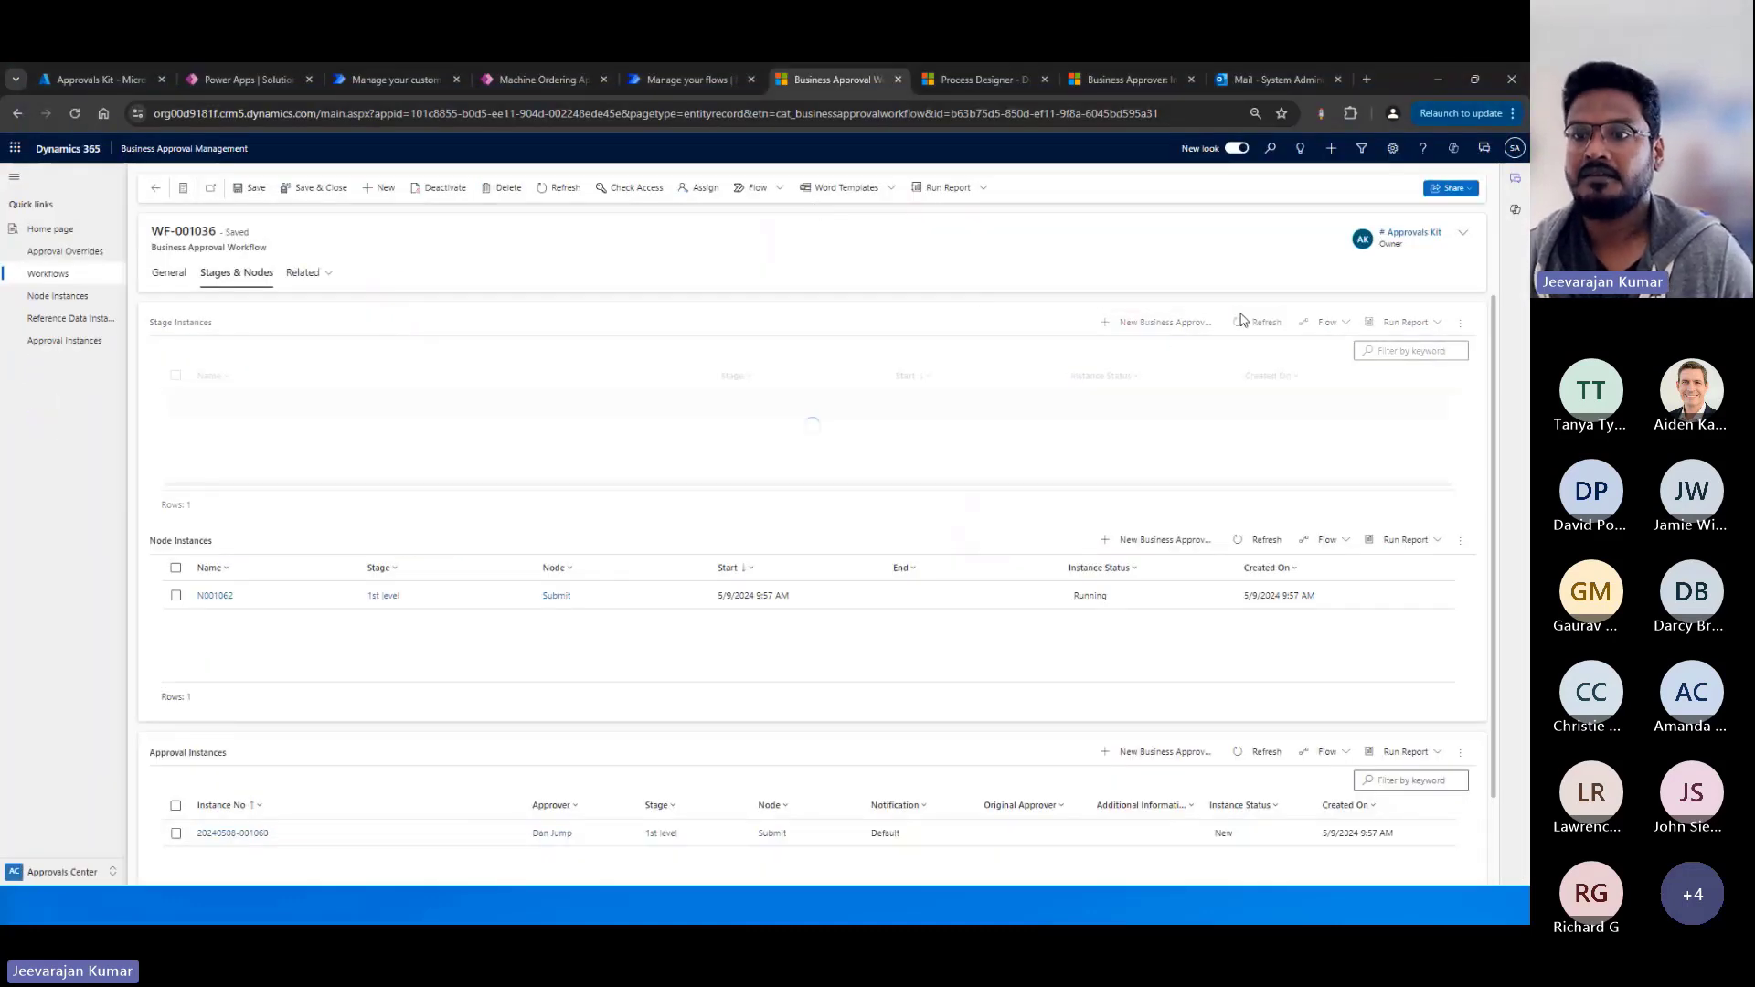
pyautogui.click(1259, 539)
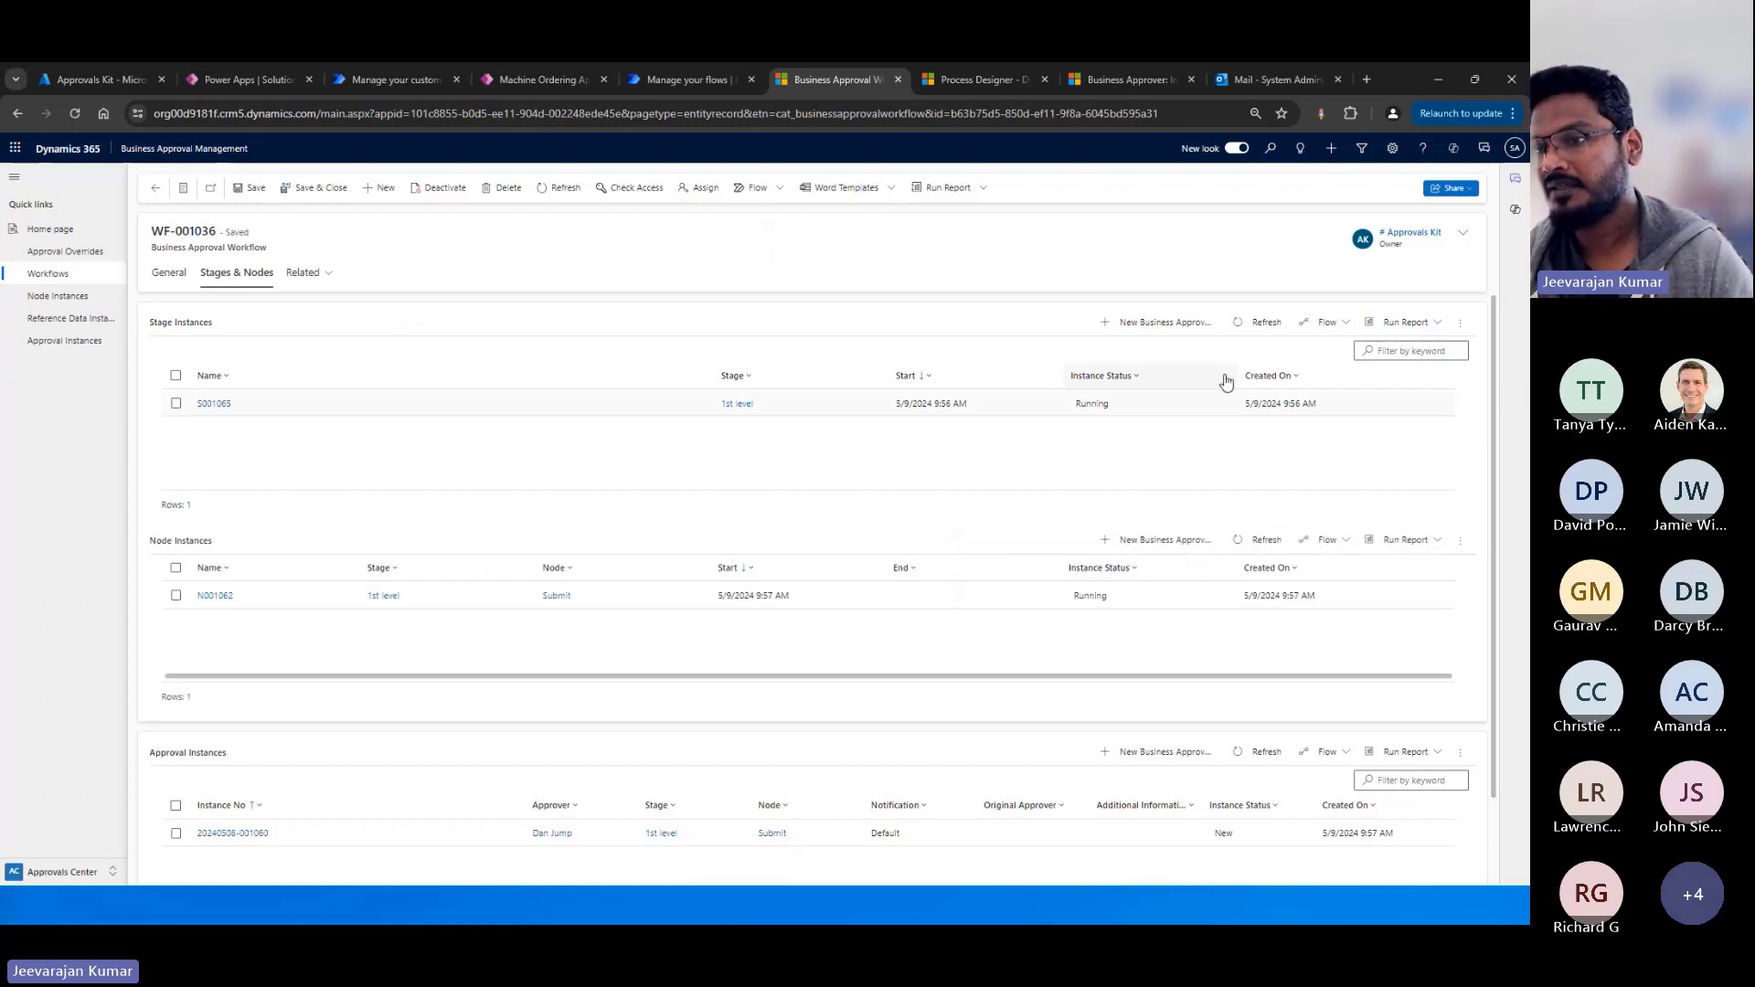
pyautogui.click(1255, 322)
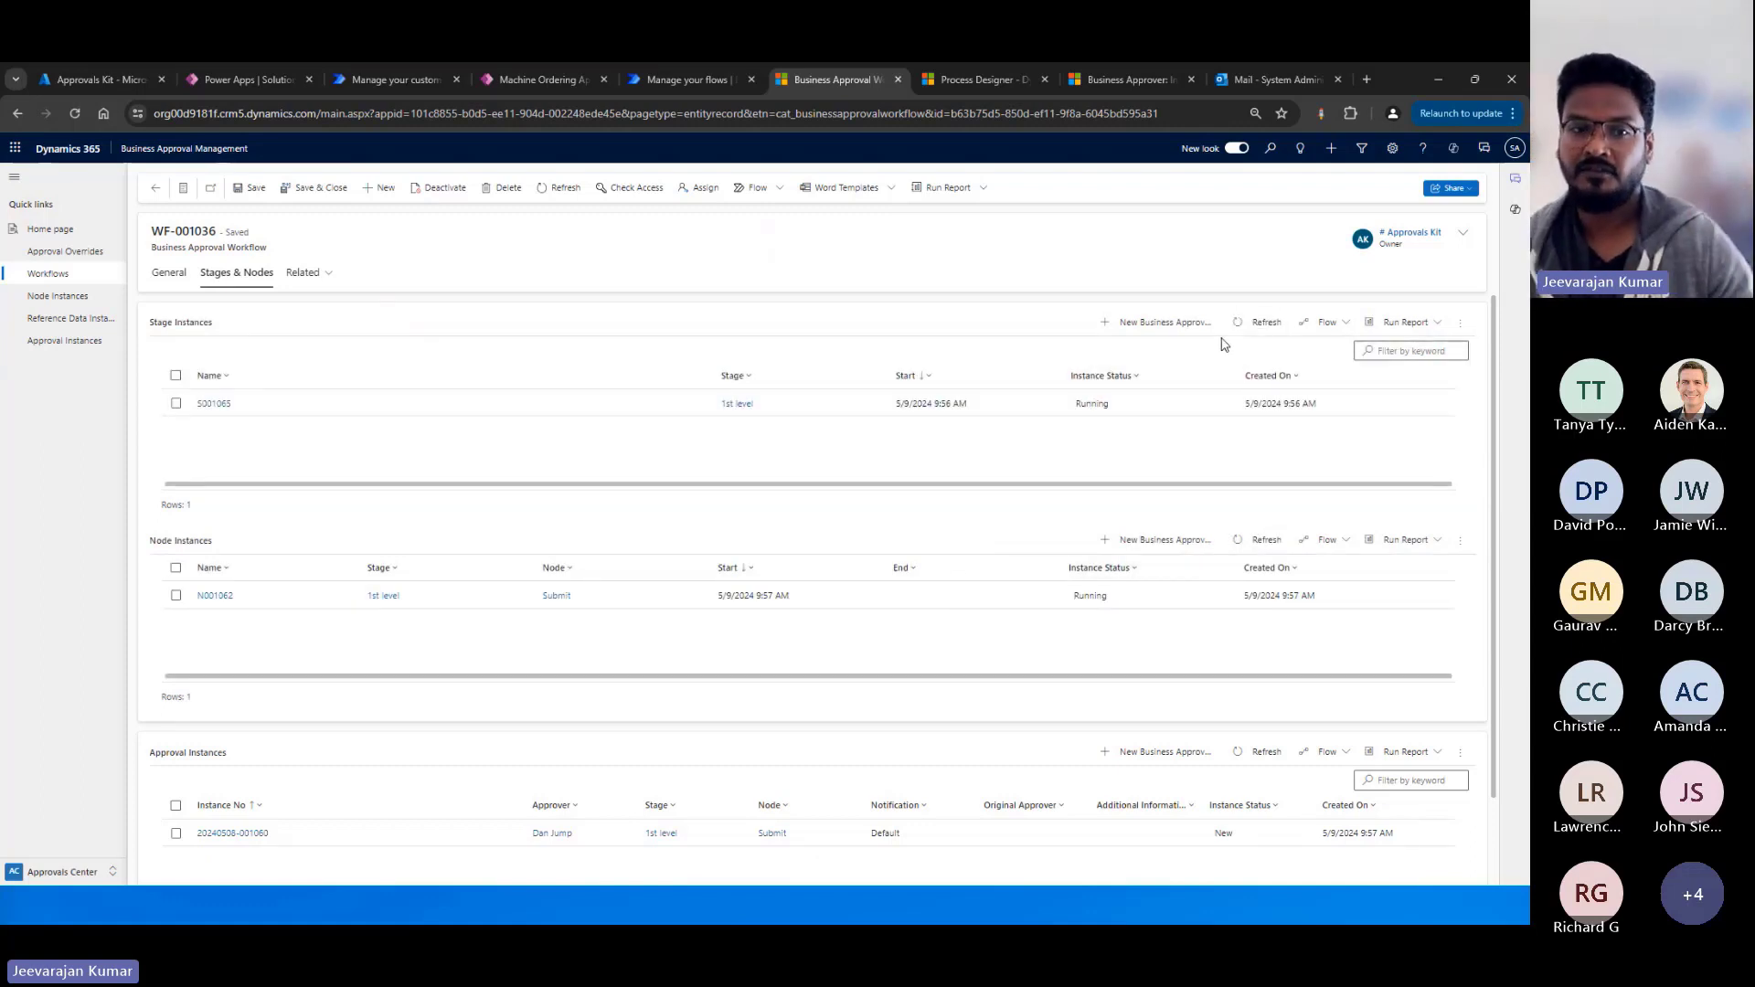
pyautogui.click(997, 82)
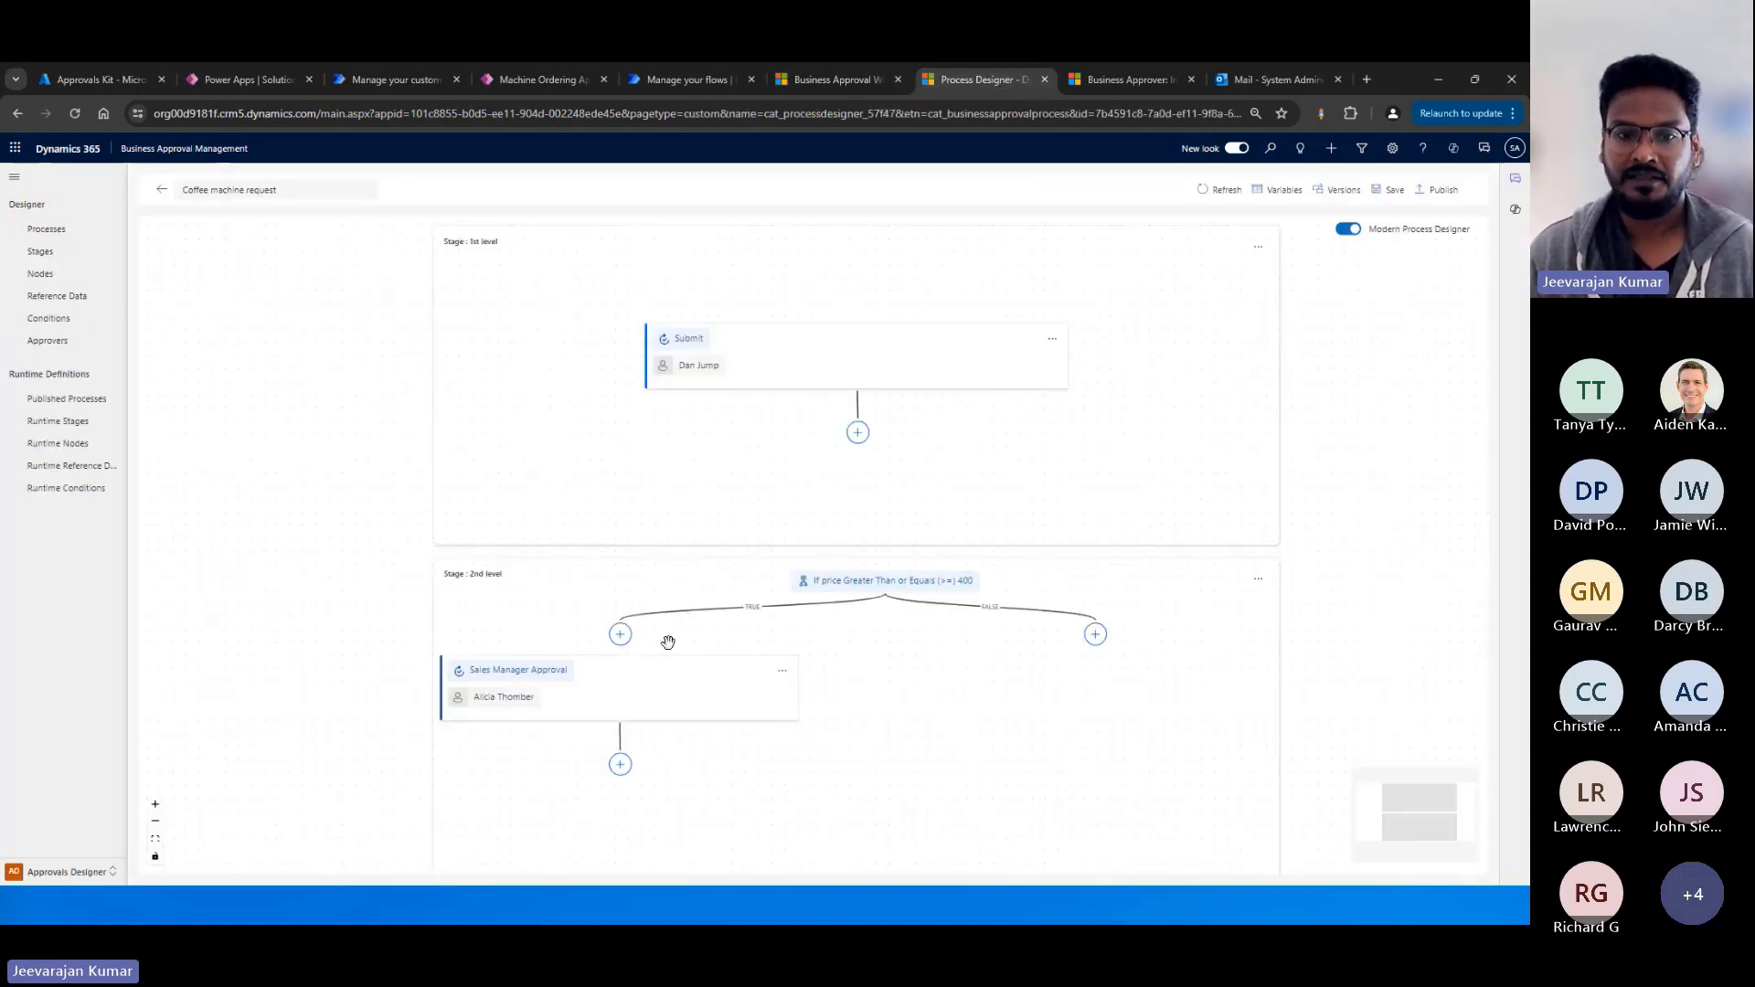
pyautogui.click(869, 91)
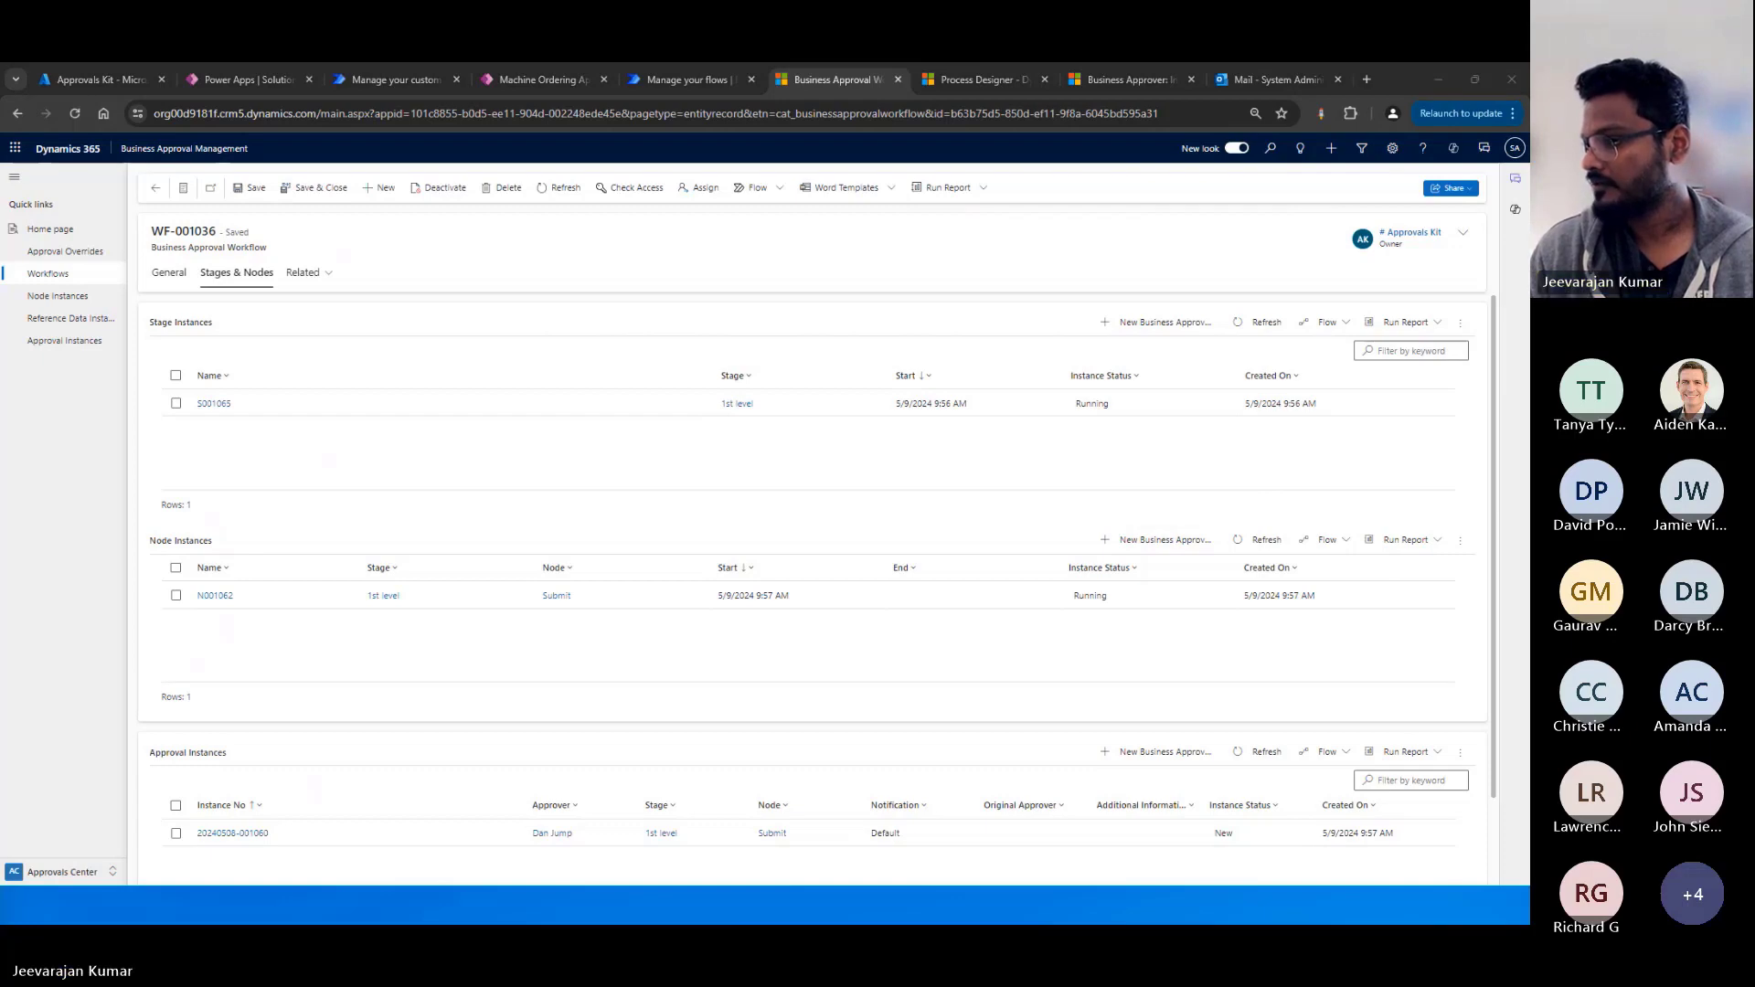
pyautogui.hotkey('alt', 'Tab')
pyautogui.press('Right')
pyautogui.press('Right')
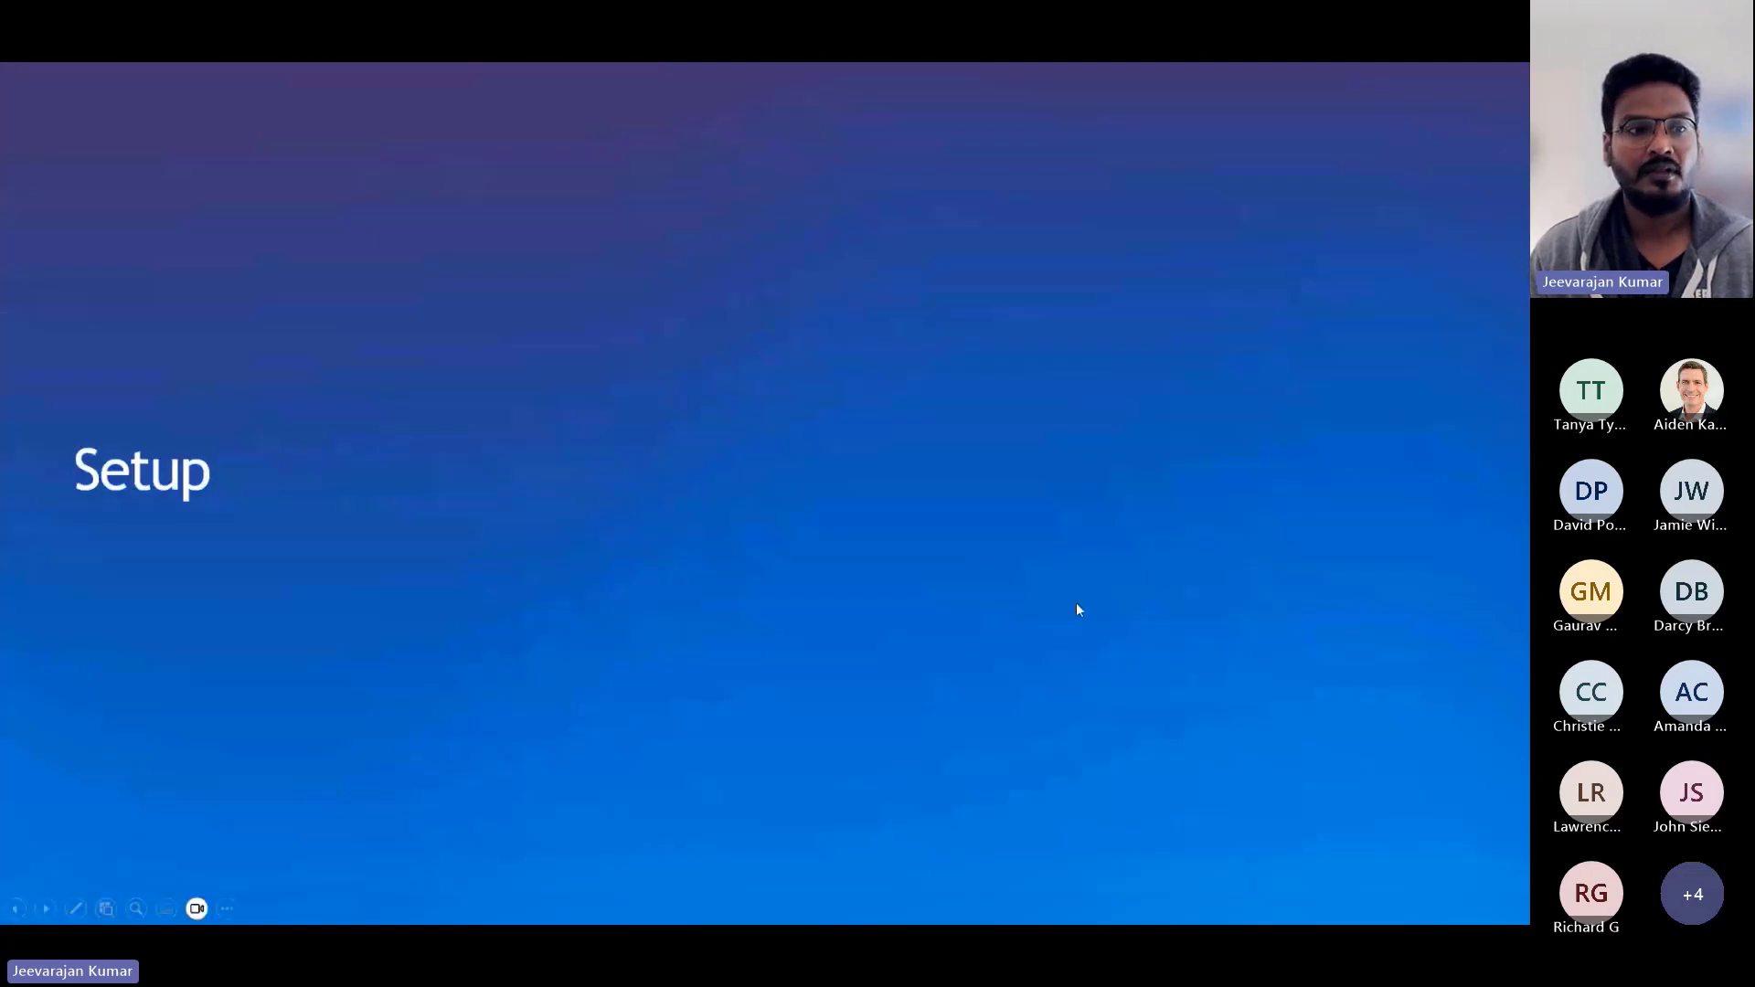
pyautogui.press('Right')
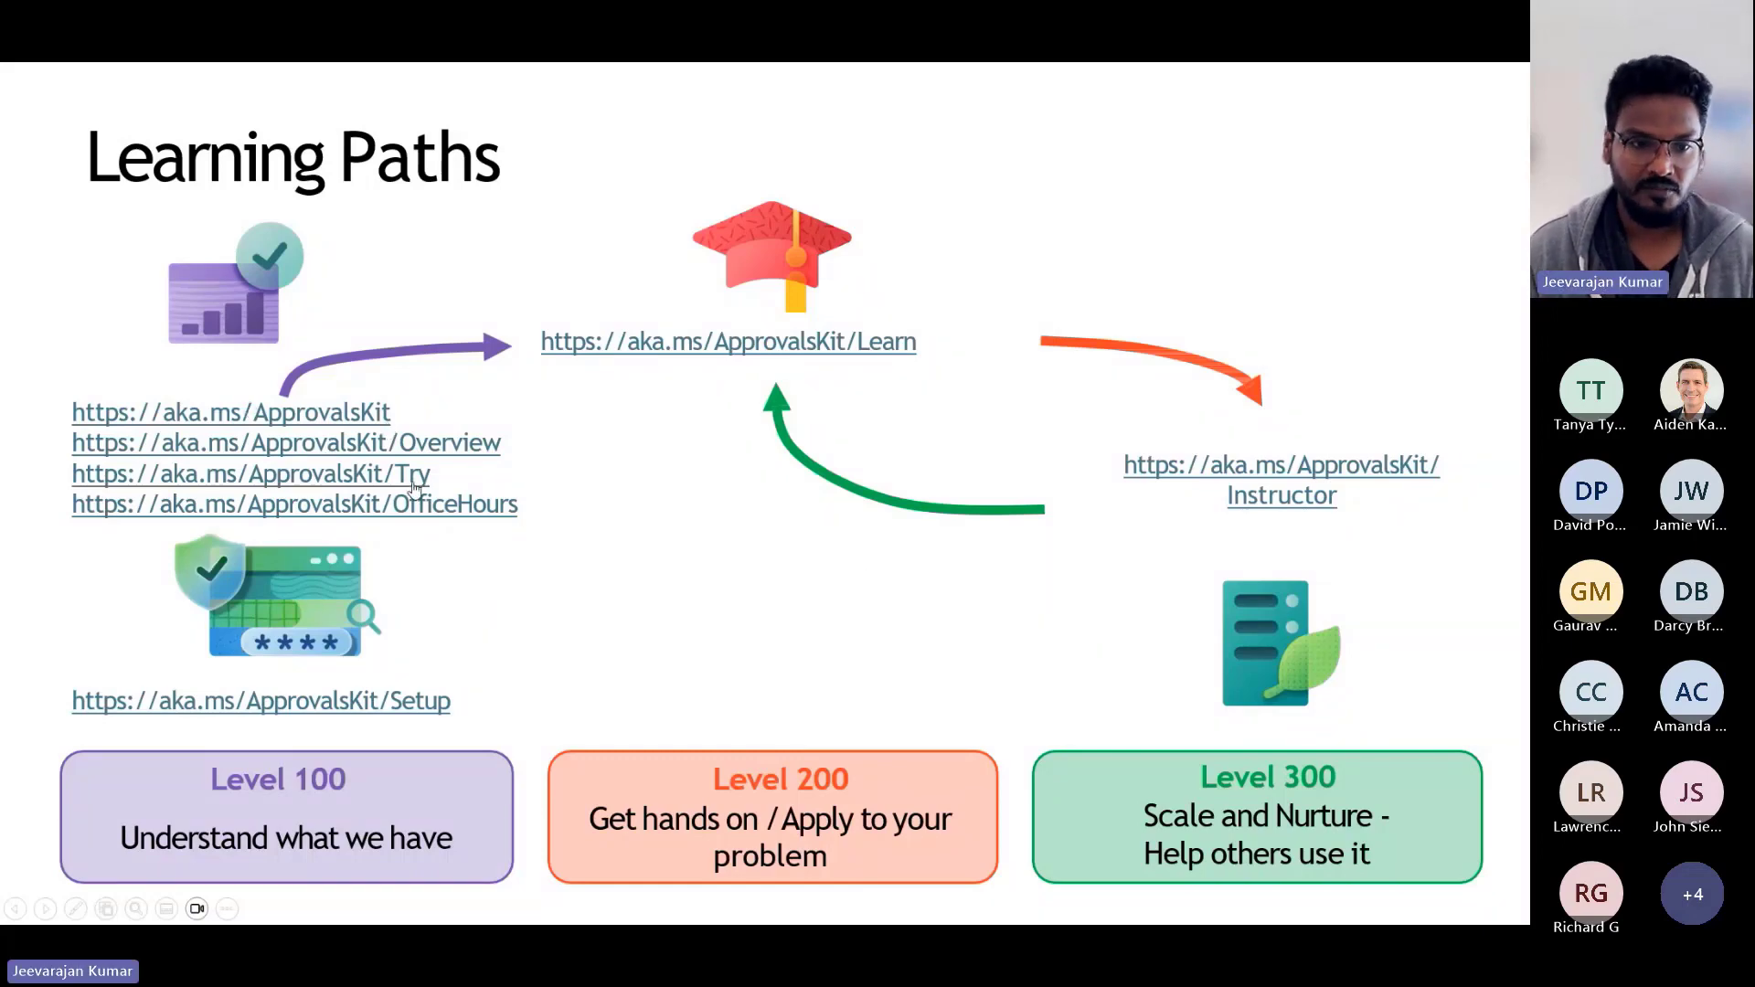
pyautogui.press('Right')
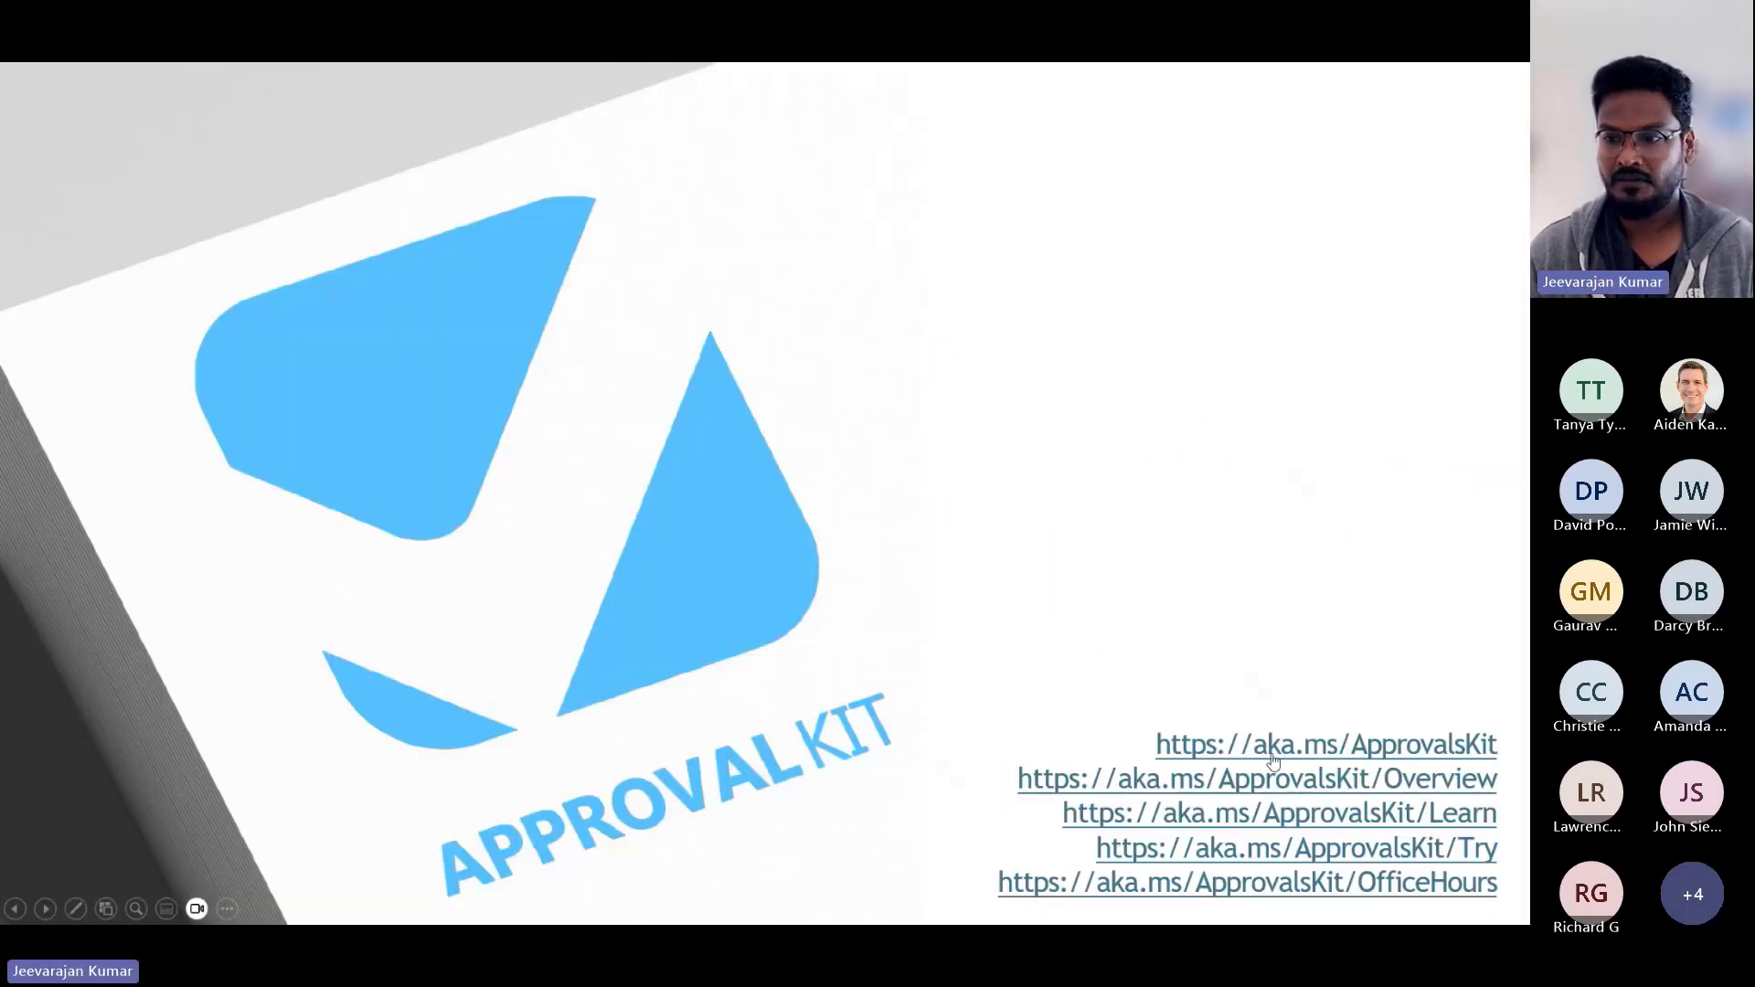
pyautogui.press('Right')
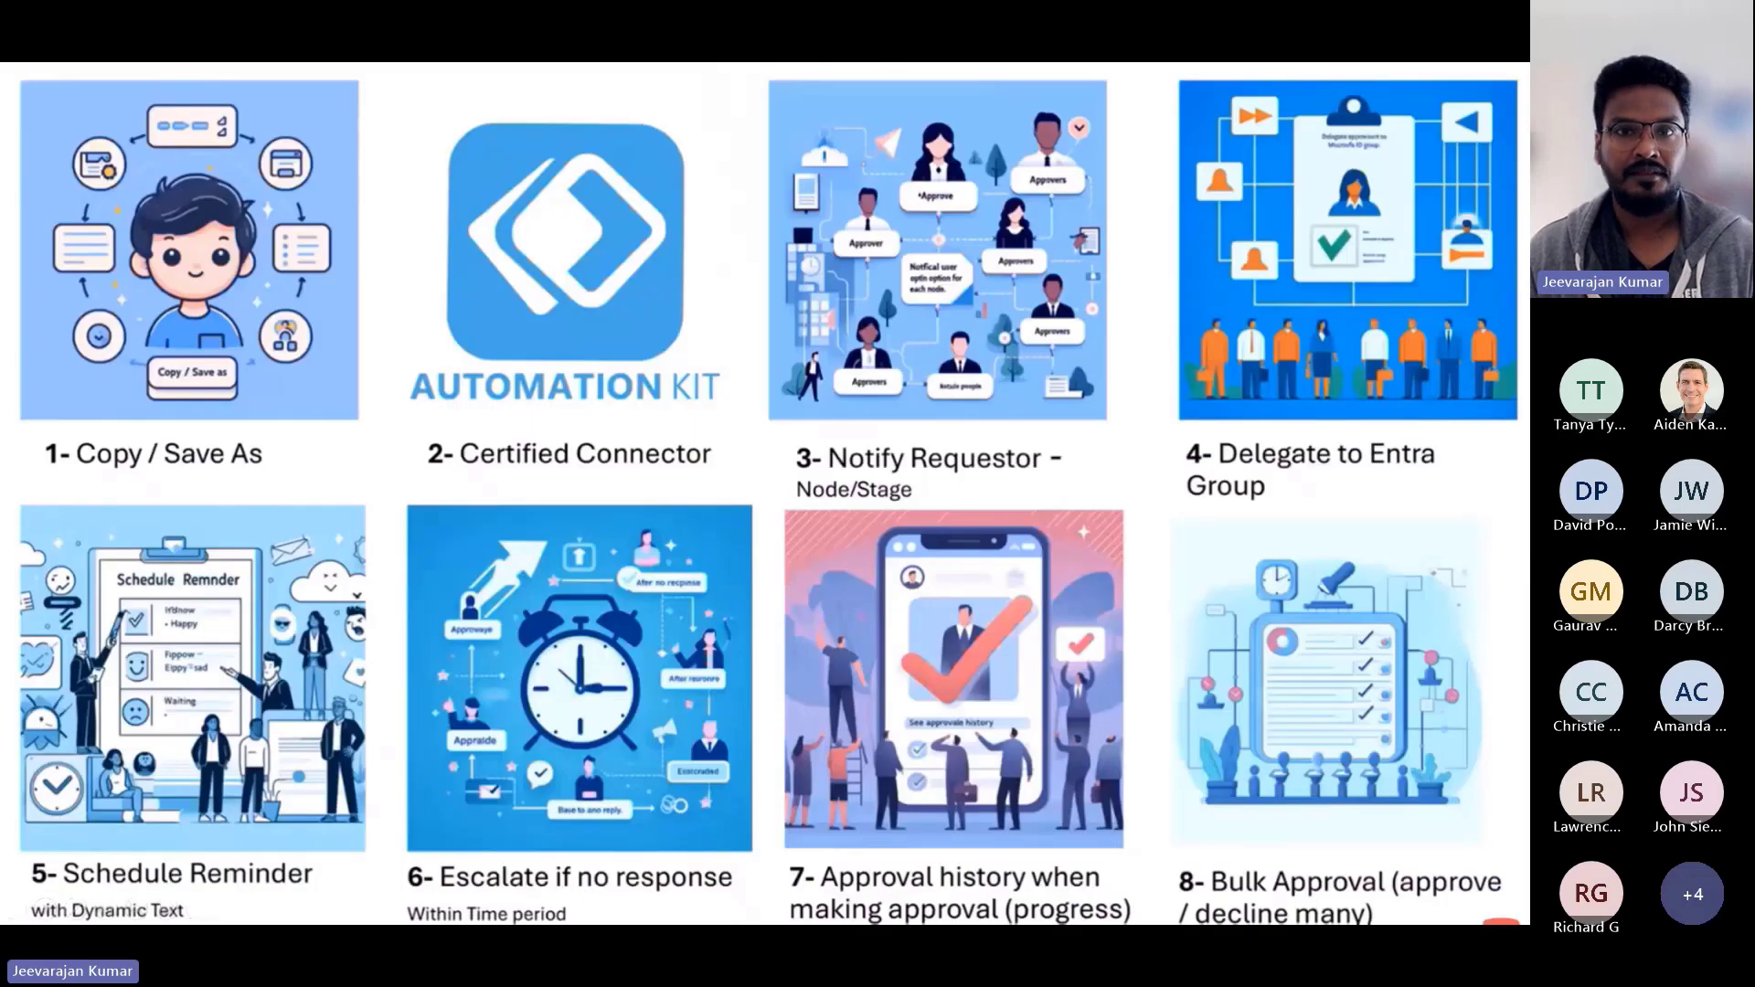